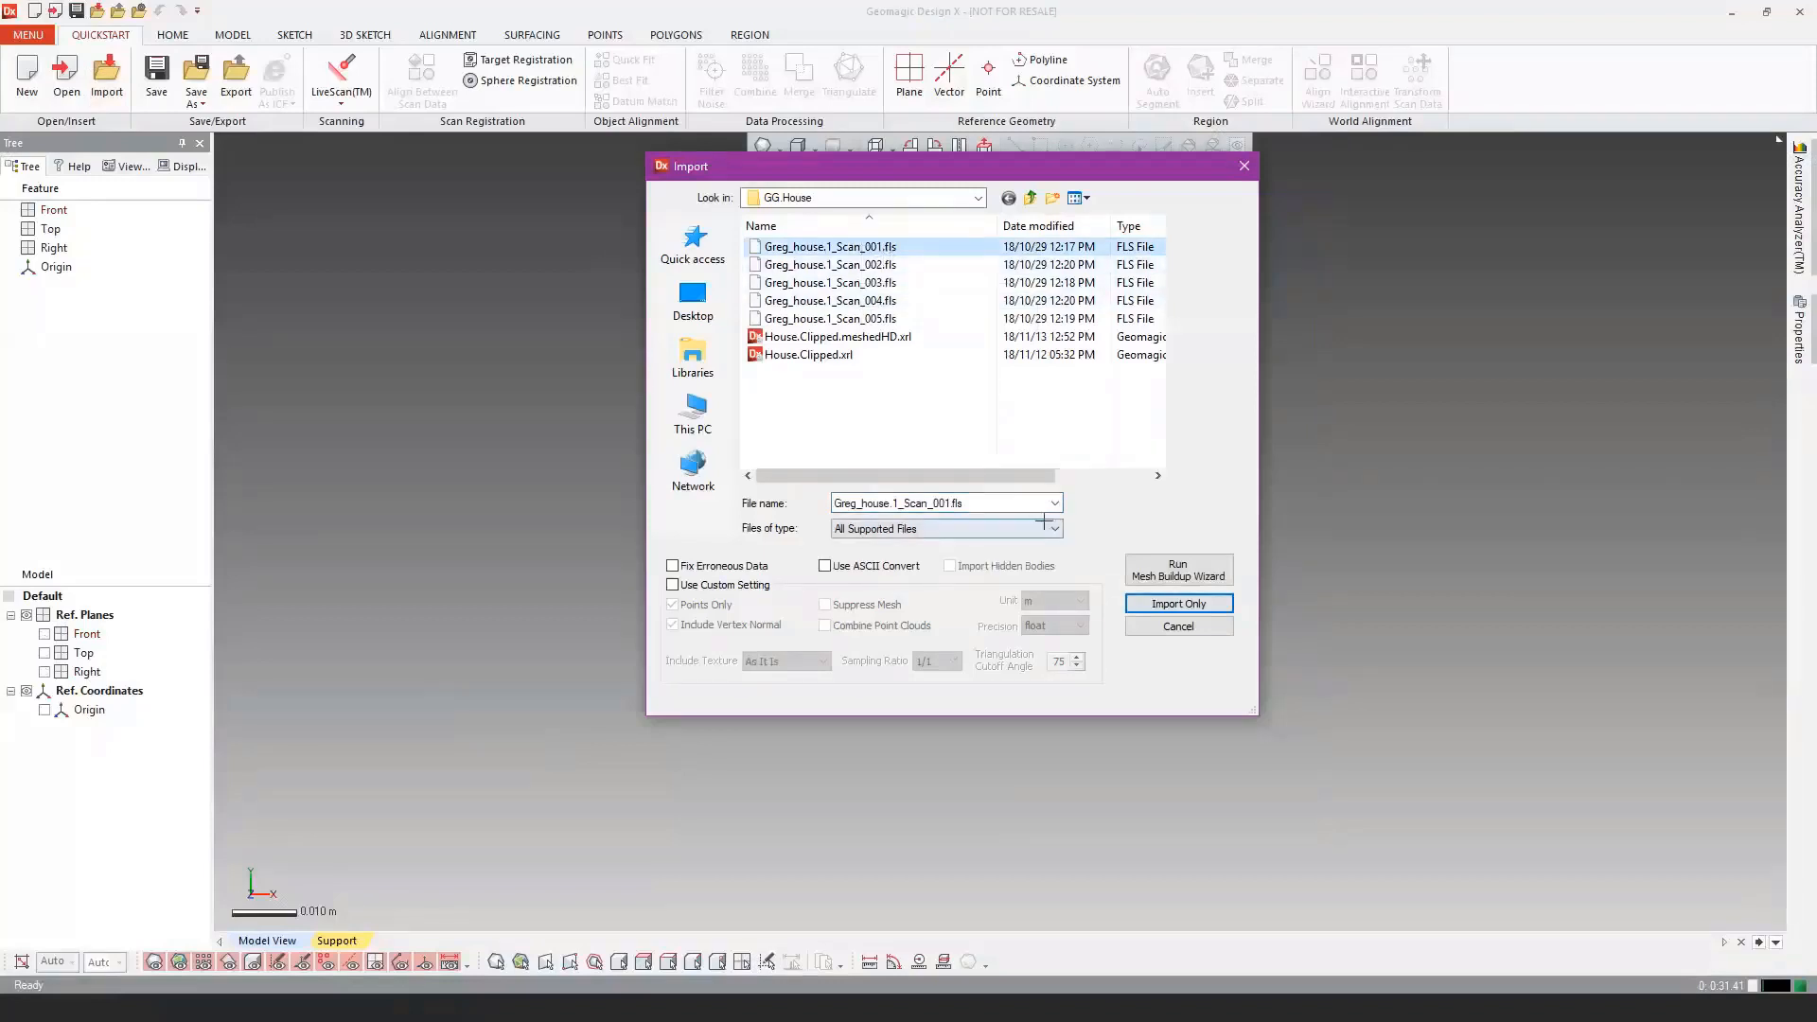
Step: Review the list of supported import file formats and keep All Supported Files as the file type
click(980, 527)
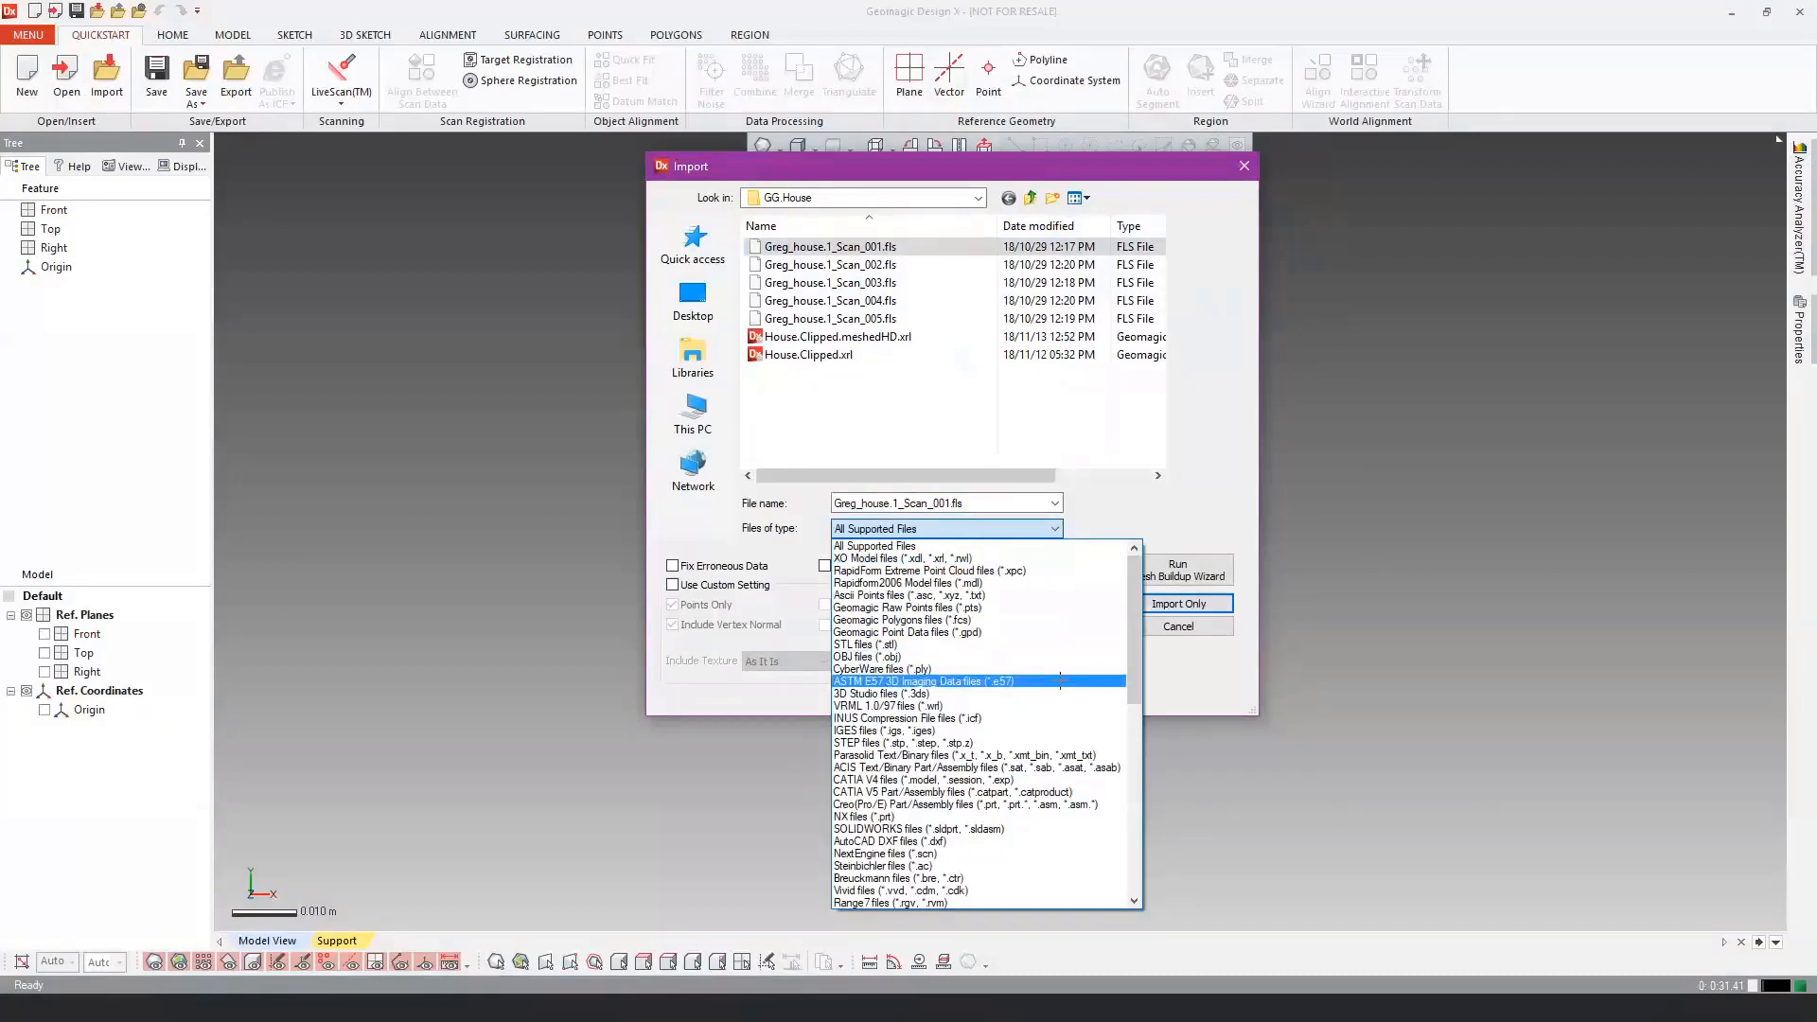
scroll(1061, 680, down, 1)
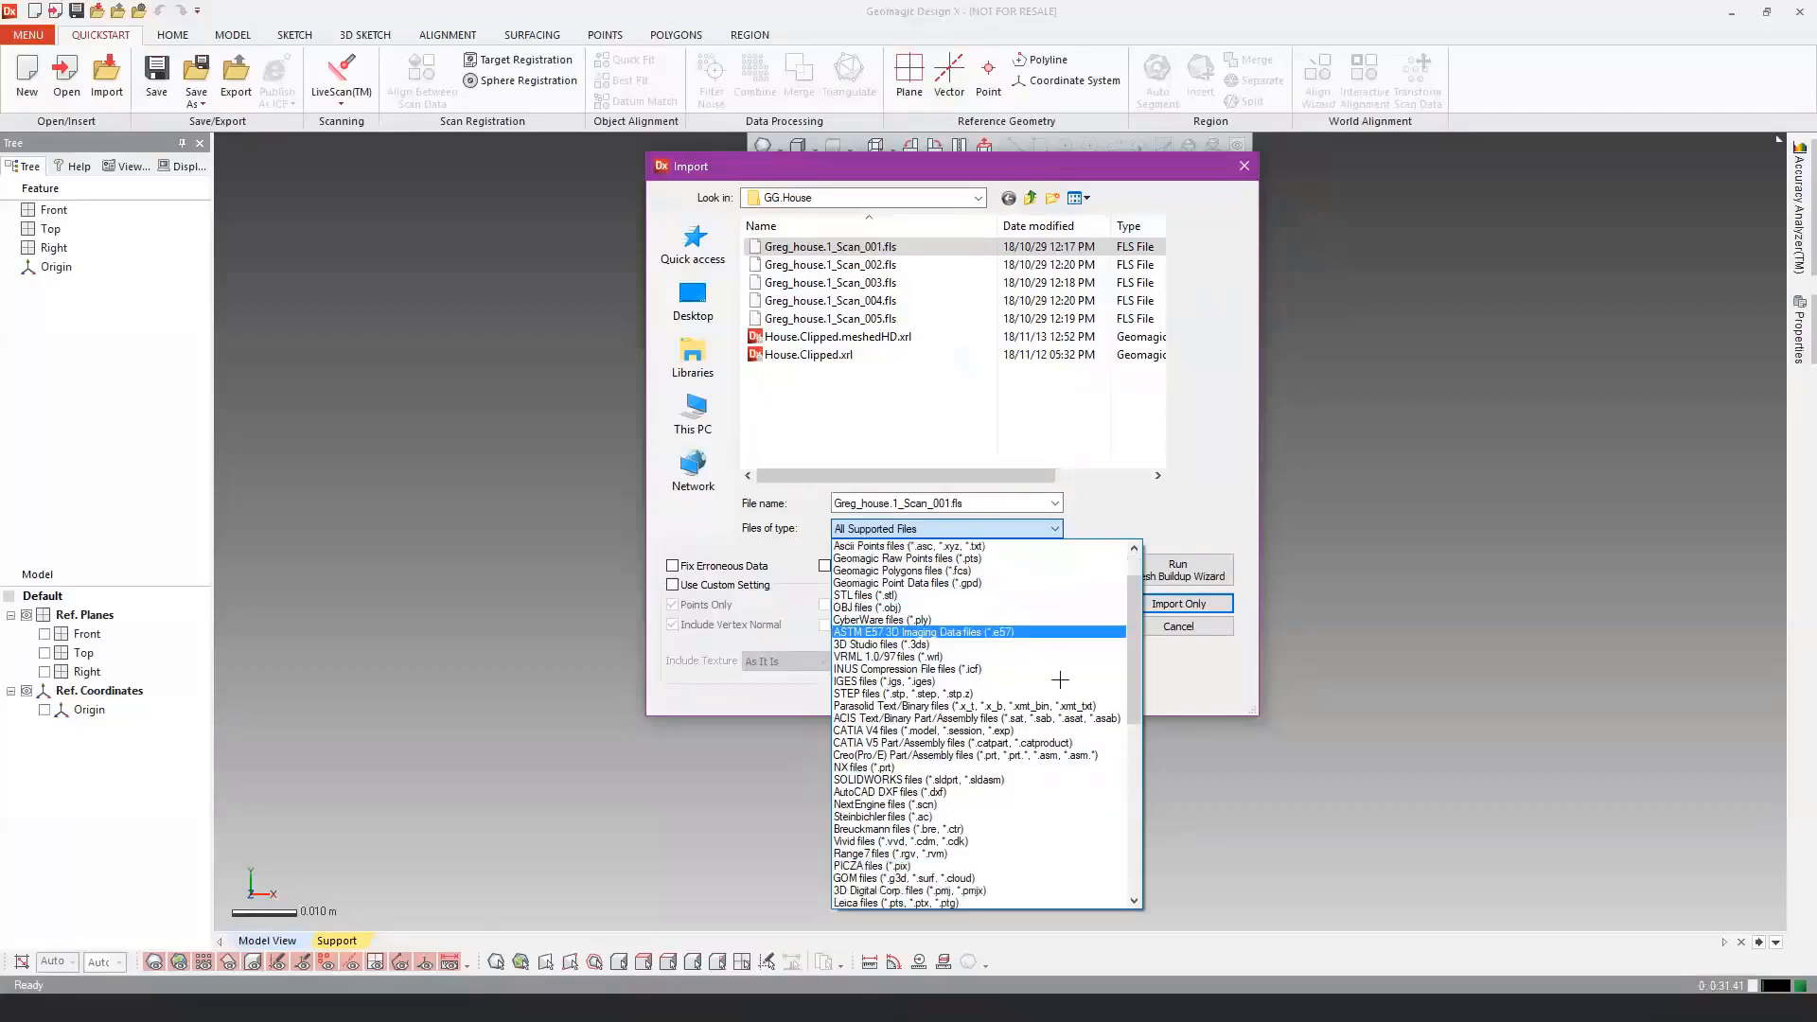
scroll(1056, 683, down, 1)
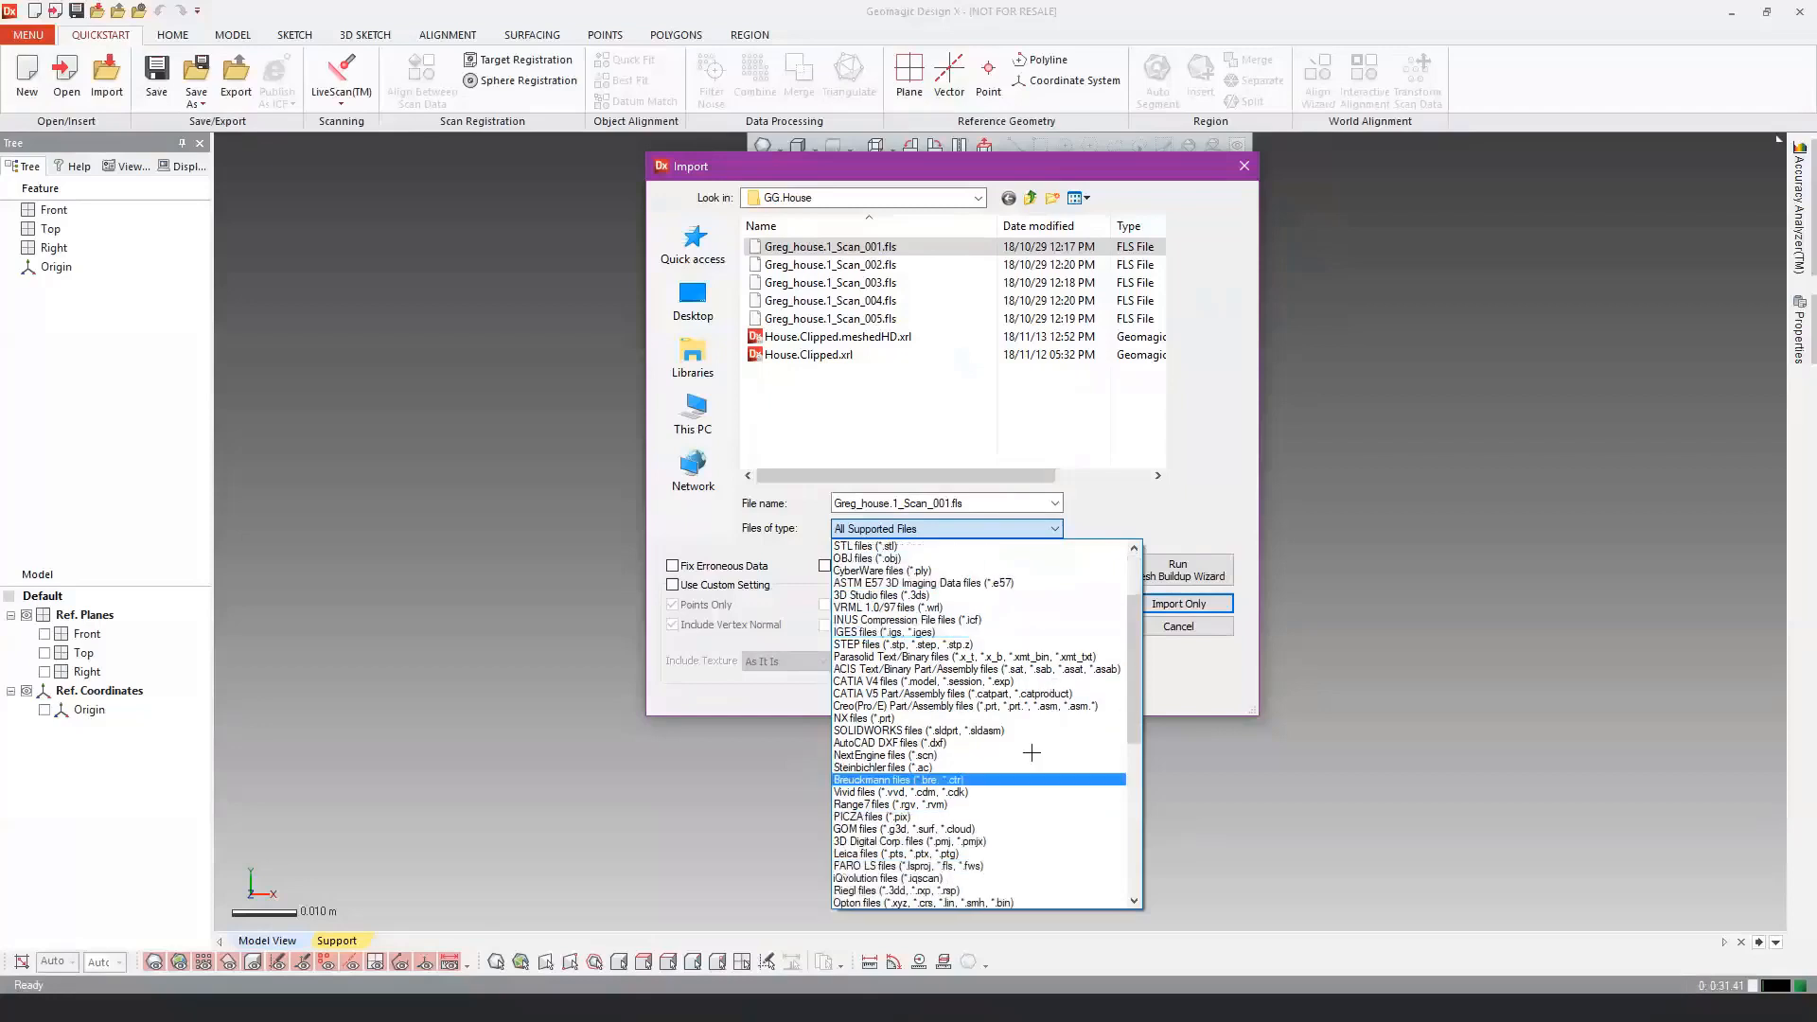
scroll(1031, 682, up, 2)
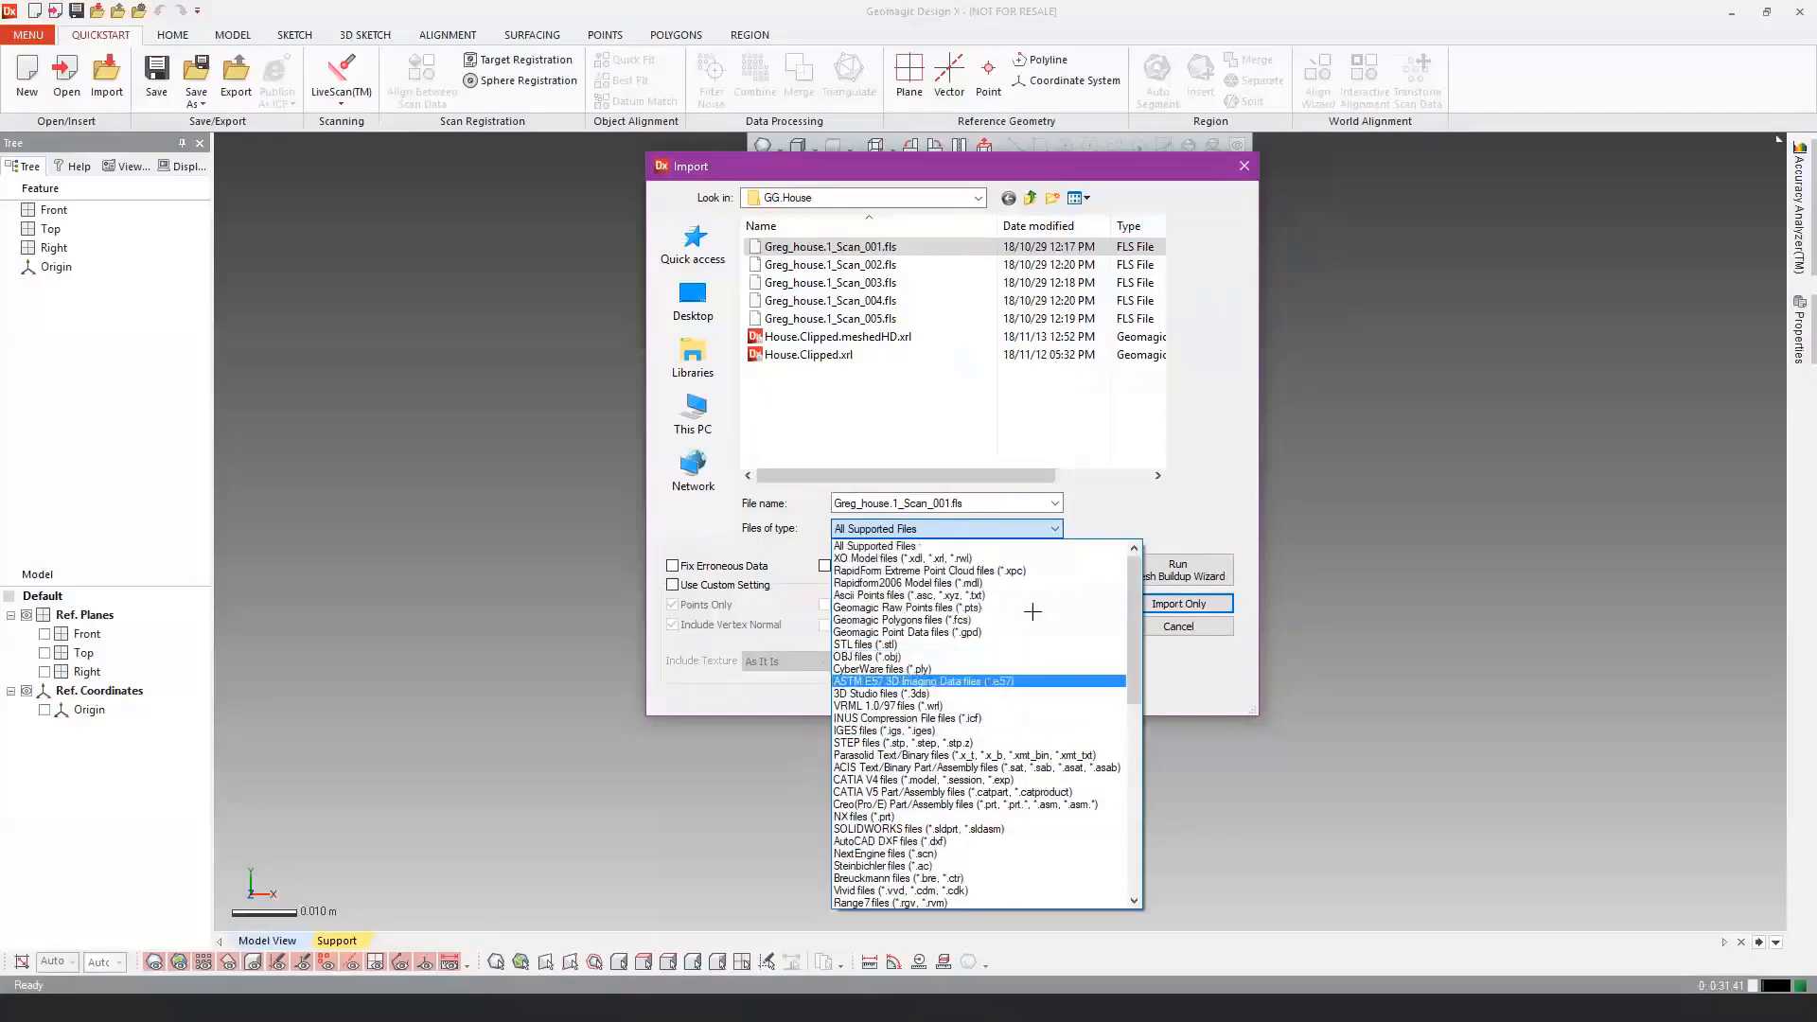
click(1051, 548)
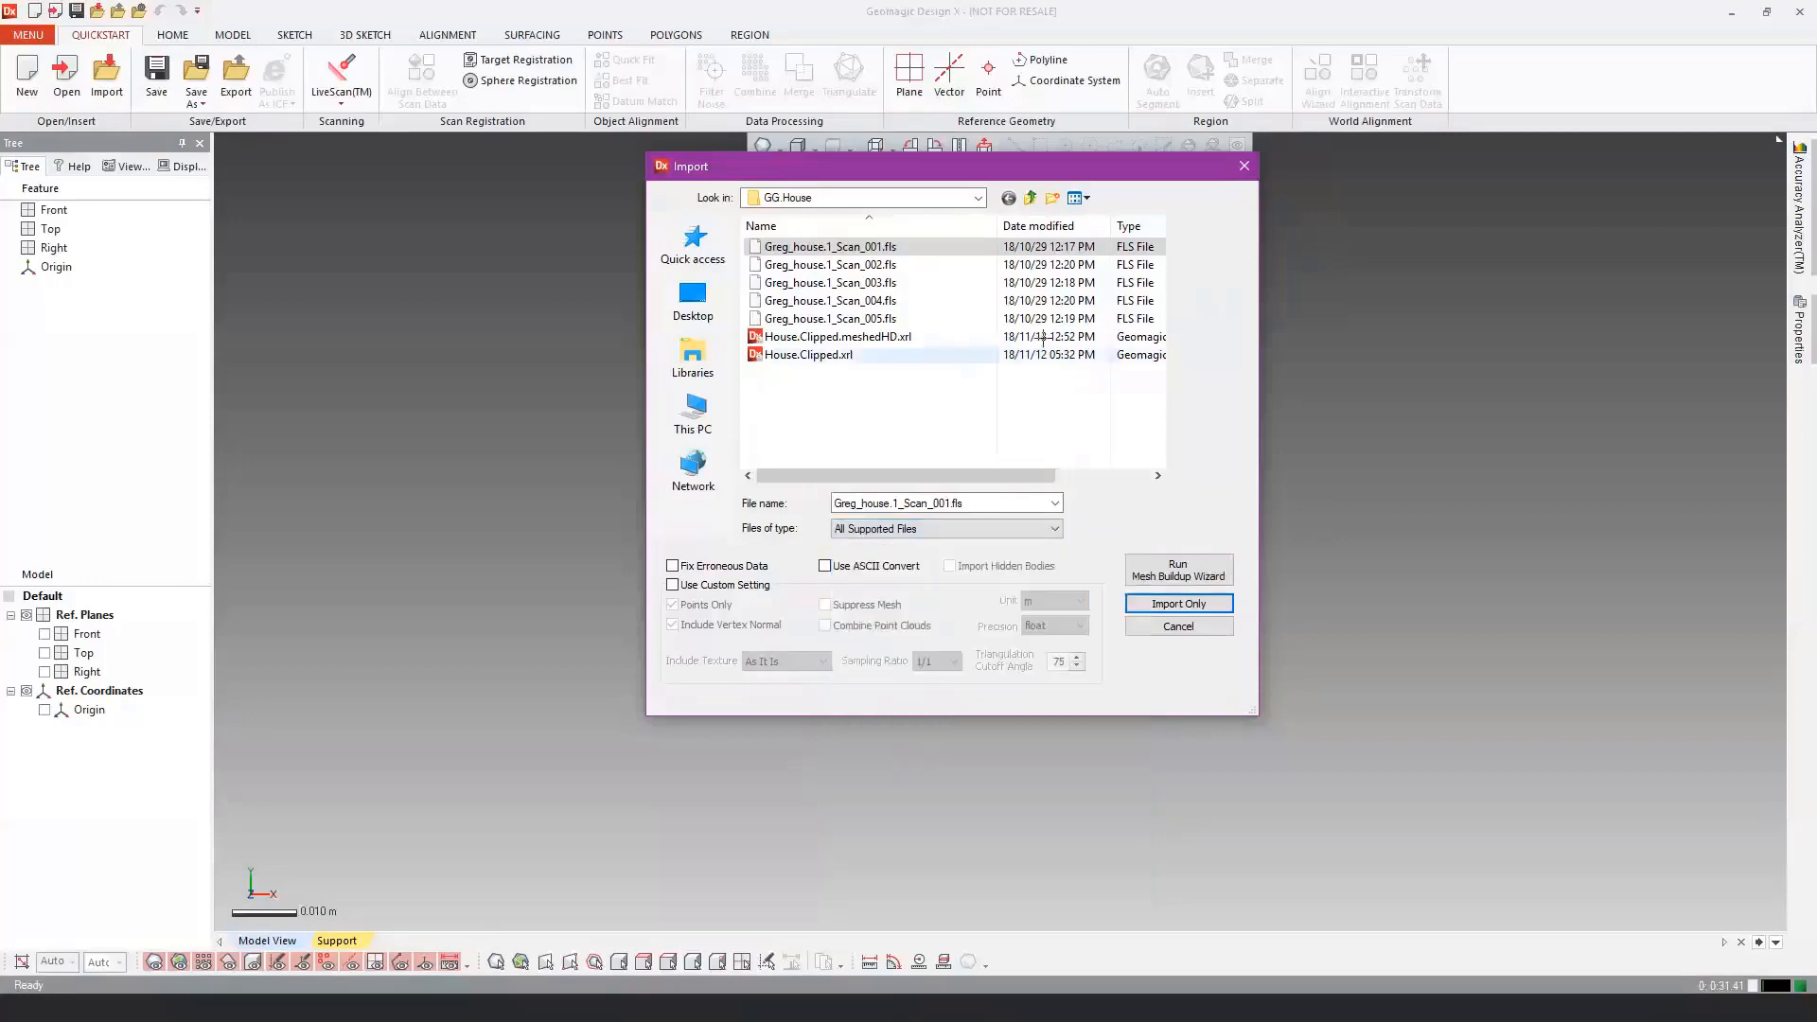
Step: Import only the selected Scan_001 FLS file with scanning radius 0 (Full Range) in metres and metres as the scanner unit
click(1170, 603)
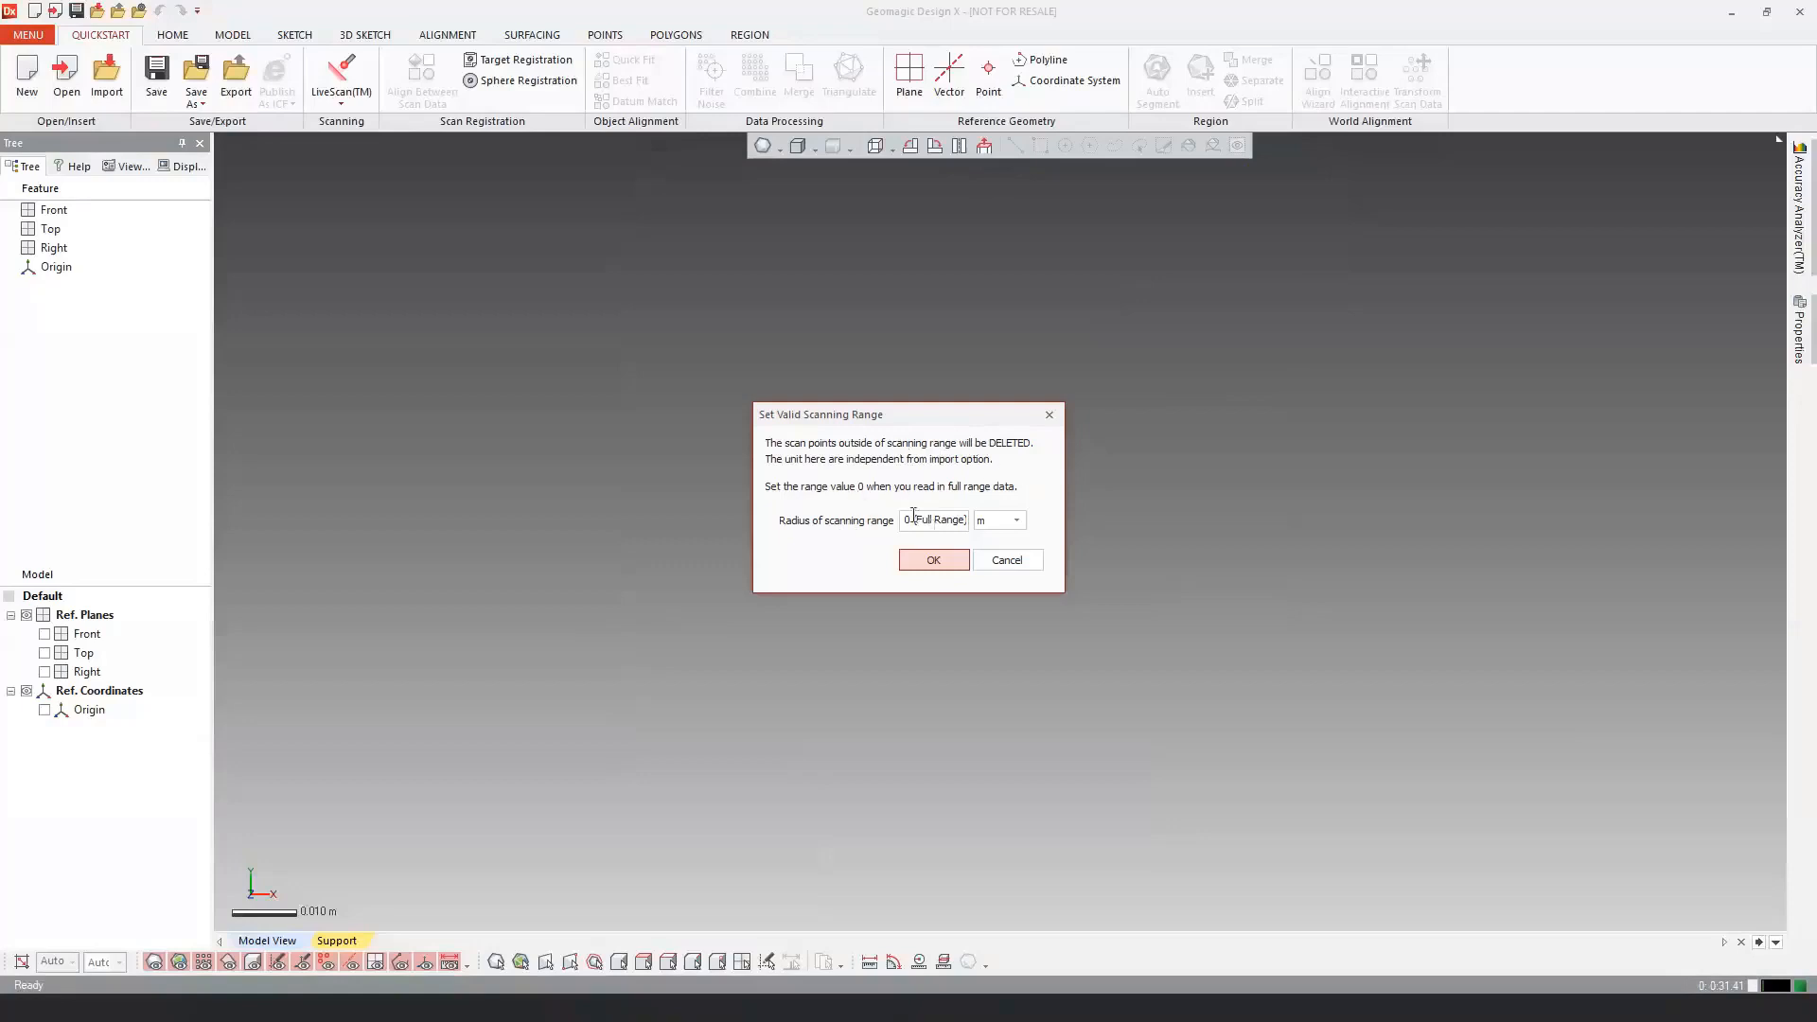
click(1018, 523)
click(1017, 523)
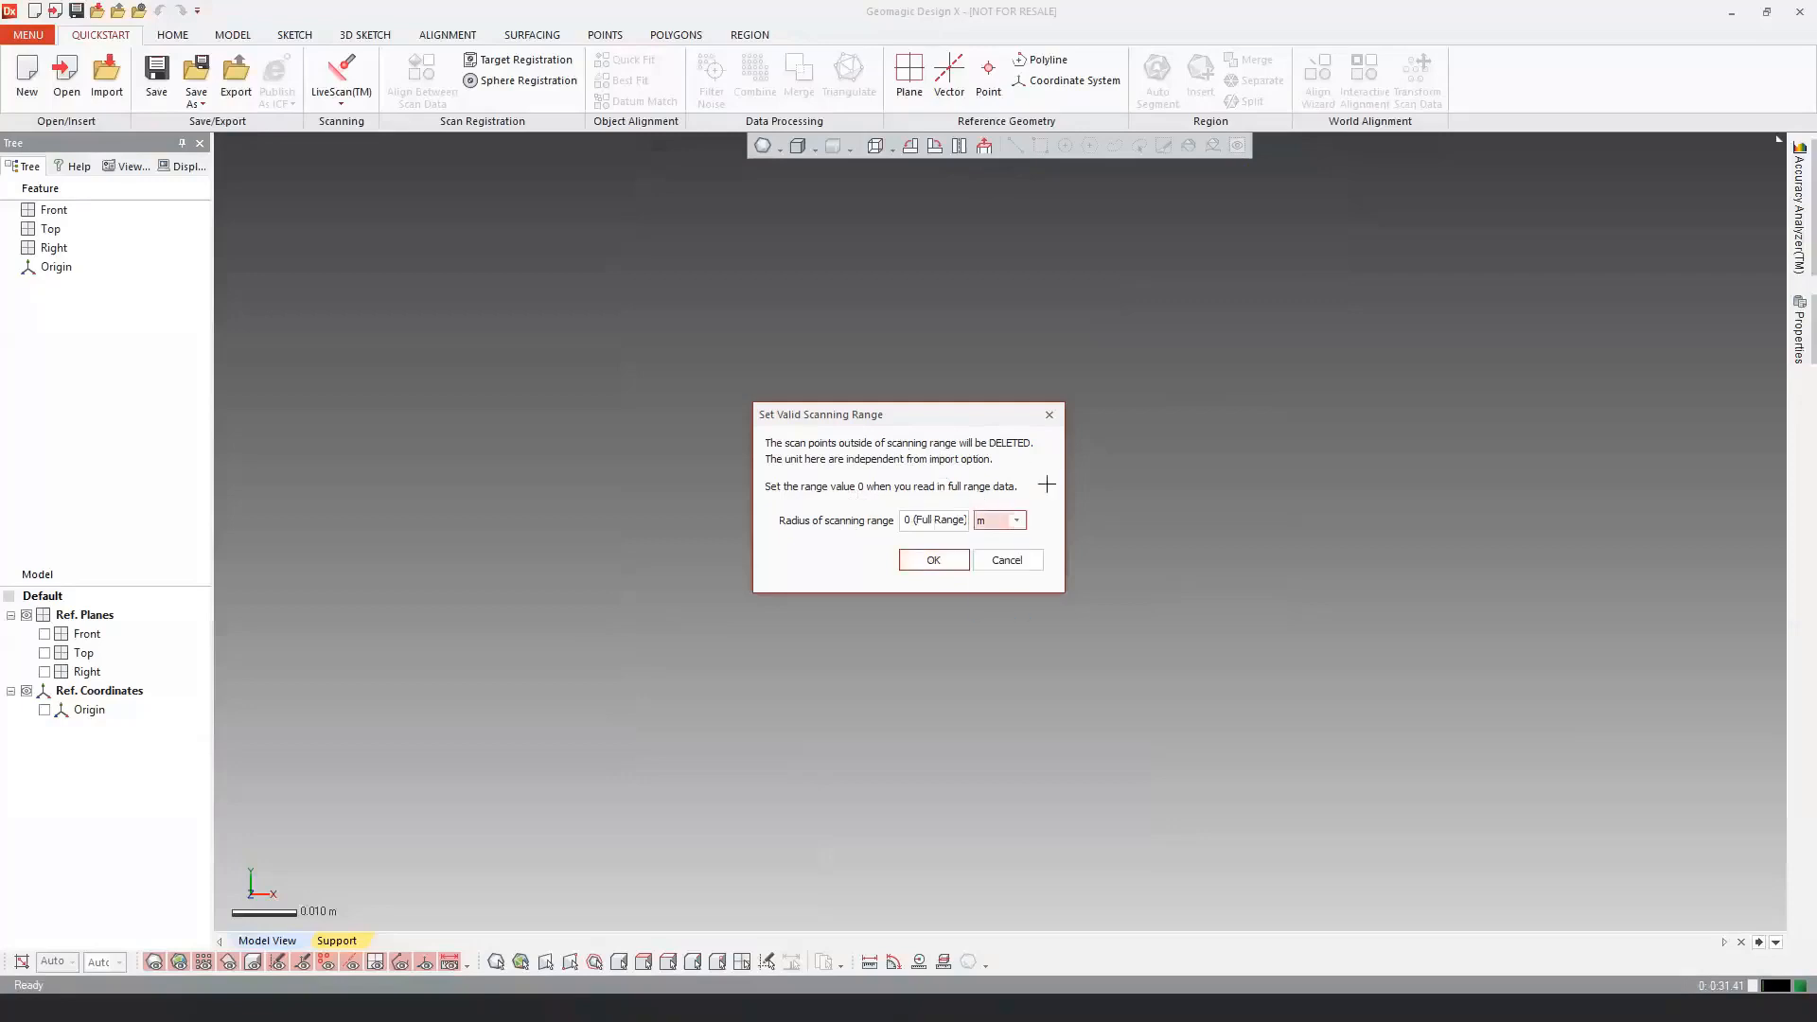
click(934, 560)
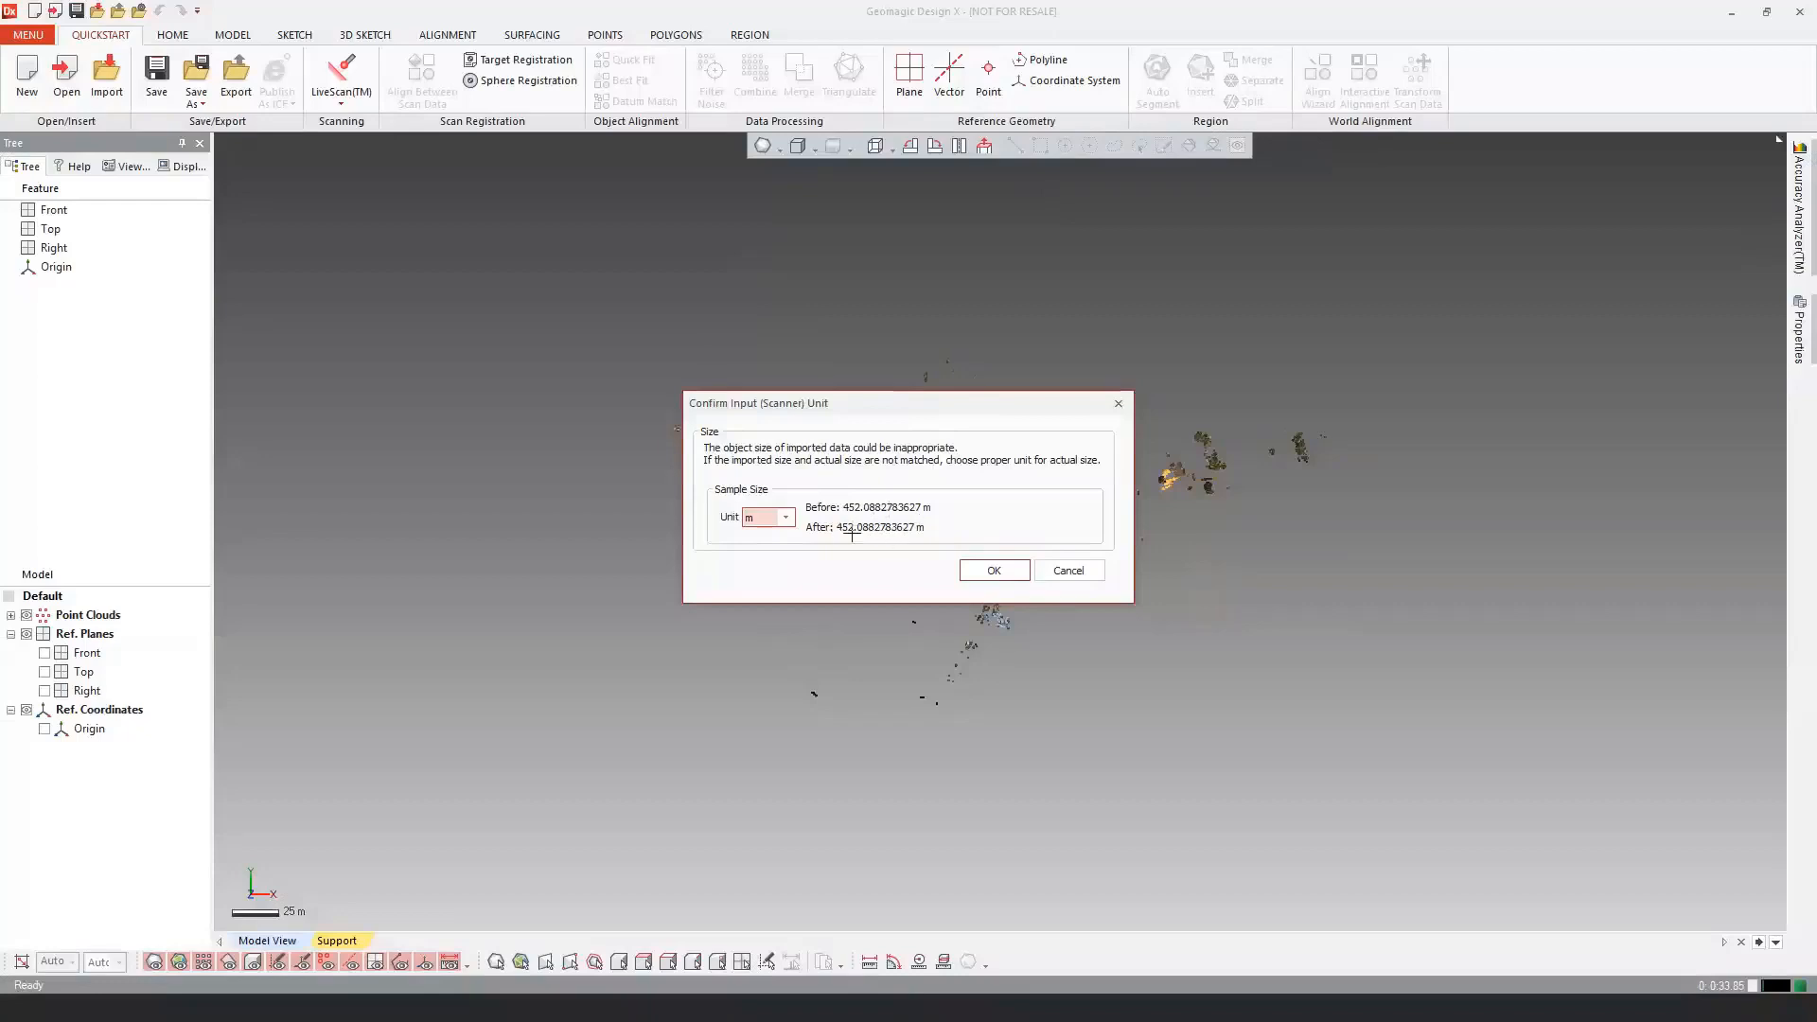
click(994, 569)
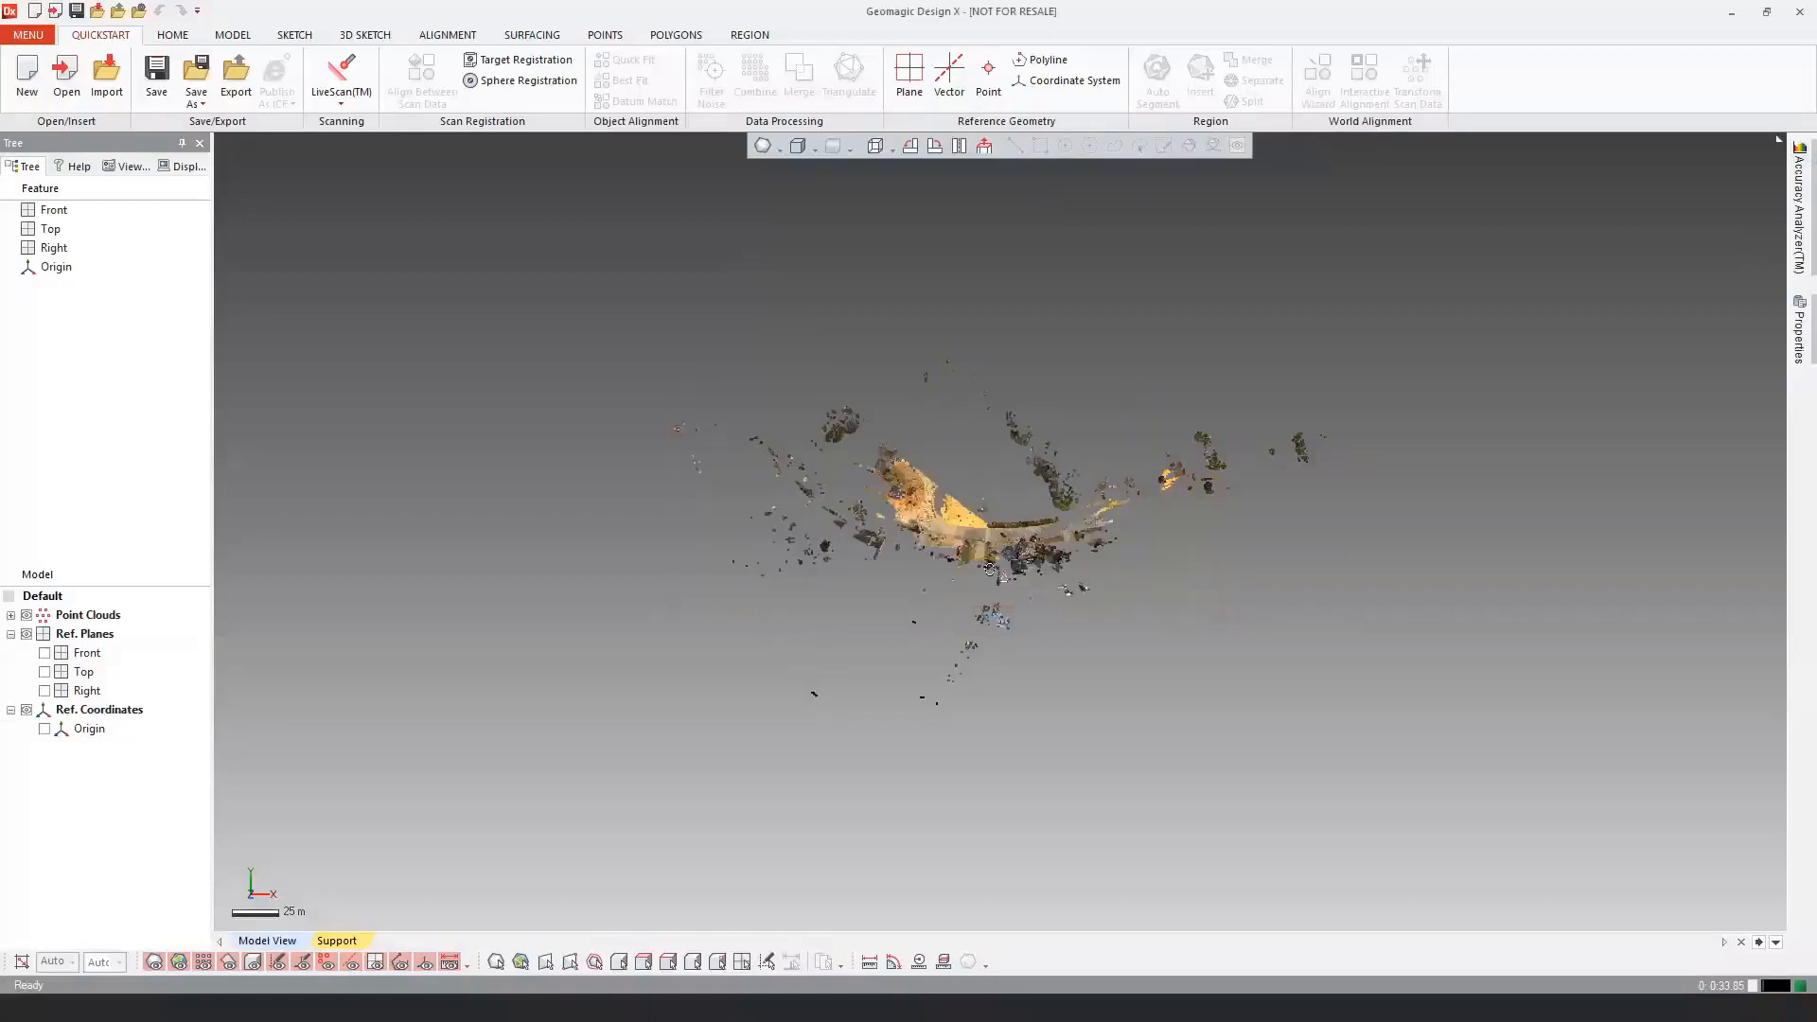
Step: Examine the imported point cloud from several angles, from the whole street down to the brick house and driveway
right_drag(1050, 514, 283, 681)
scroll(1128, 449, up, 5)
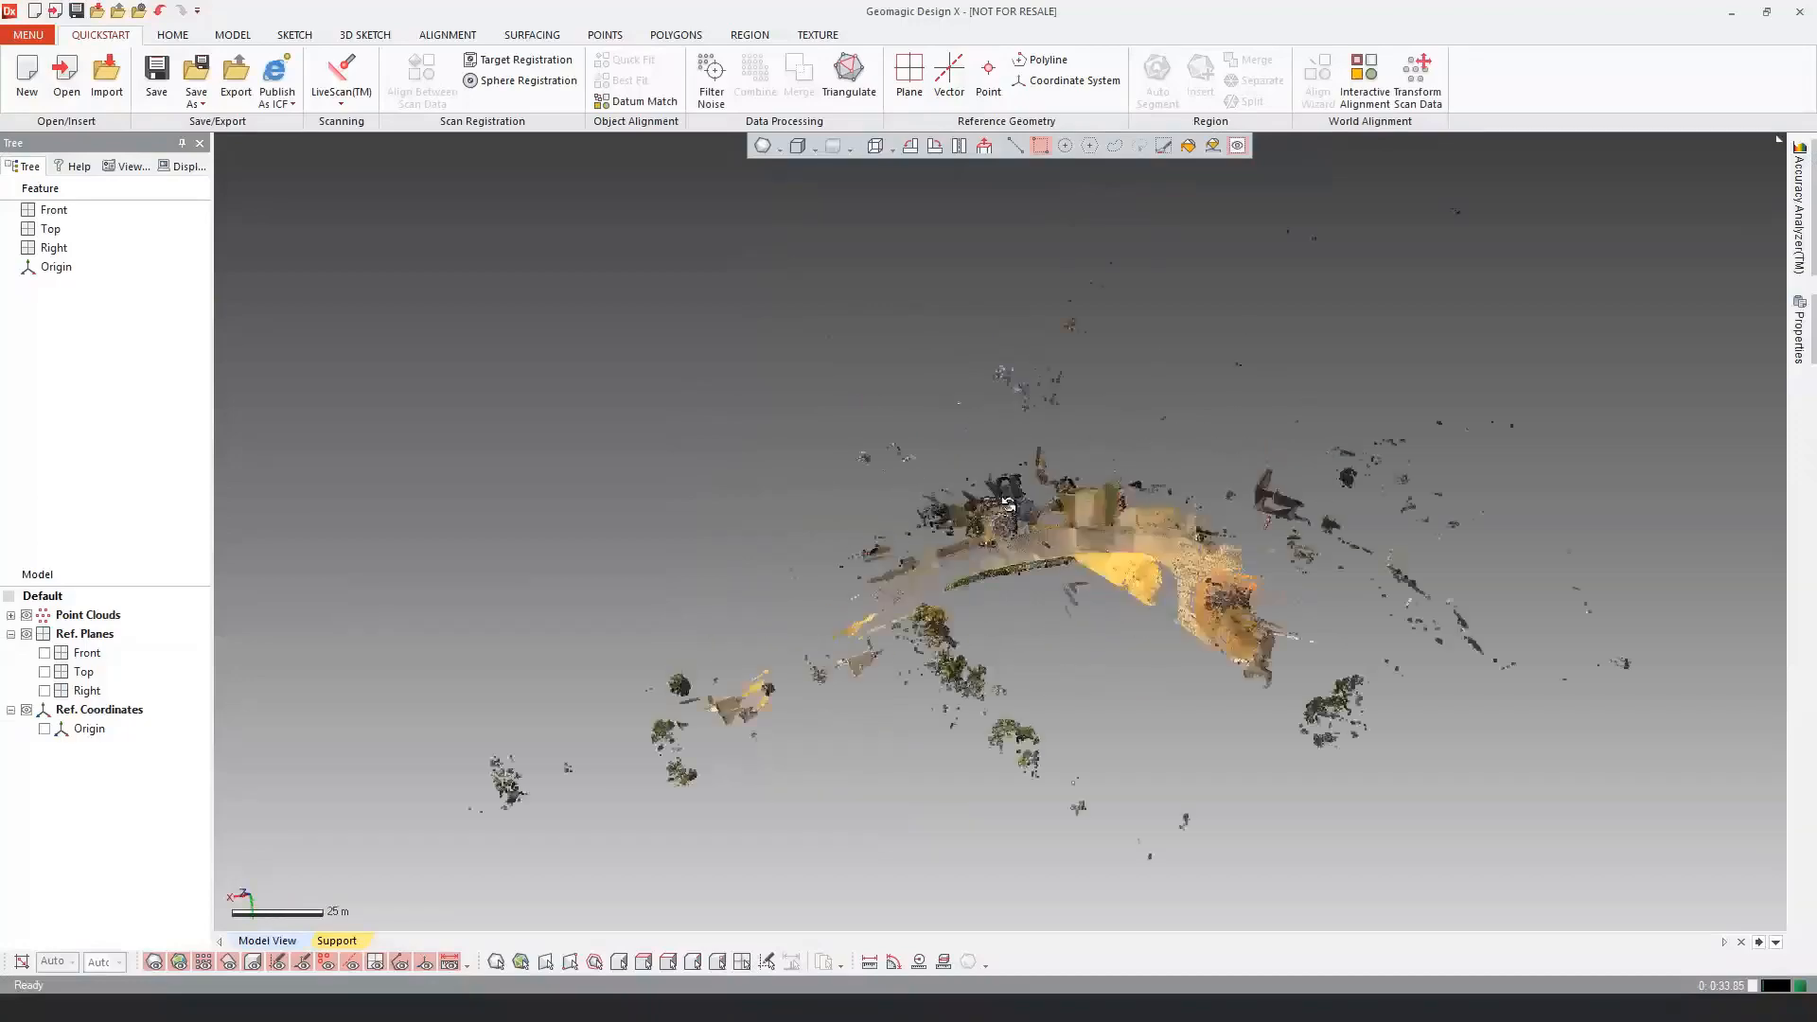
right_drag(1128, 449, 1181, 650)
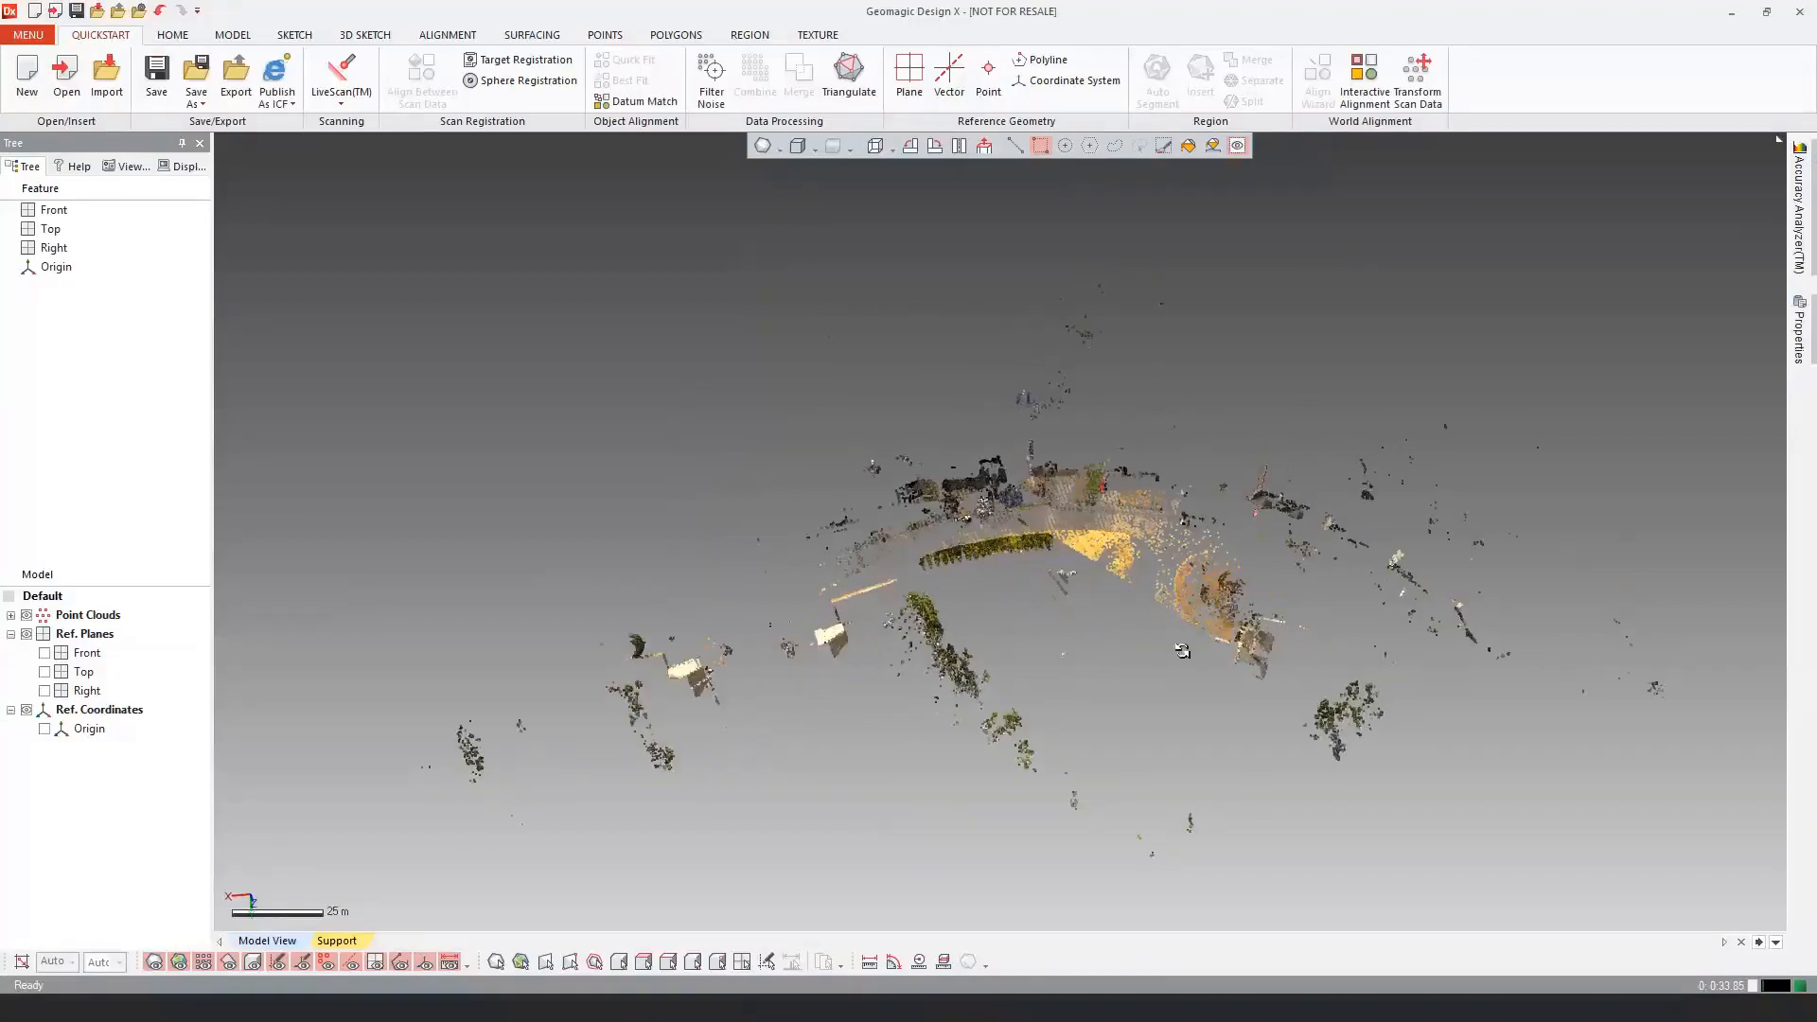
scroll(979, 534, up, 6)
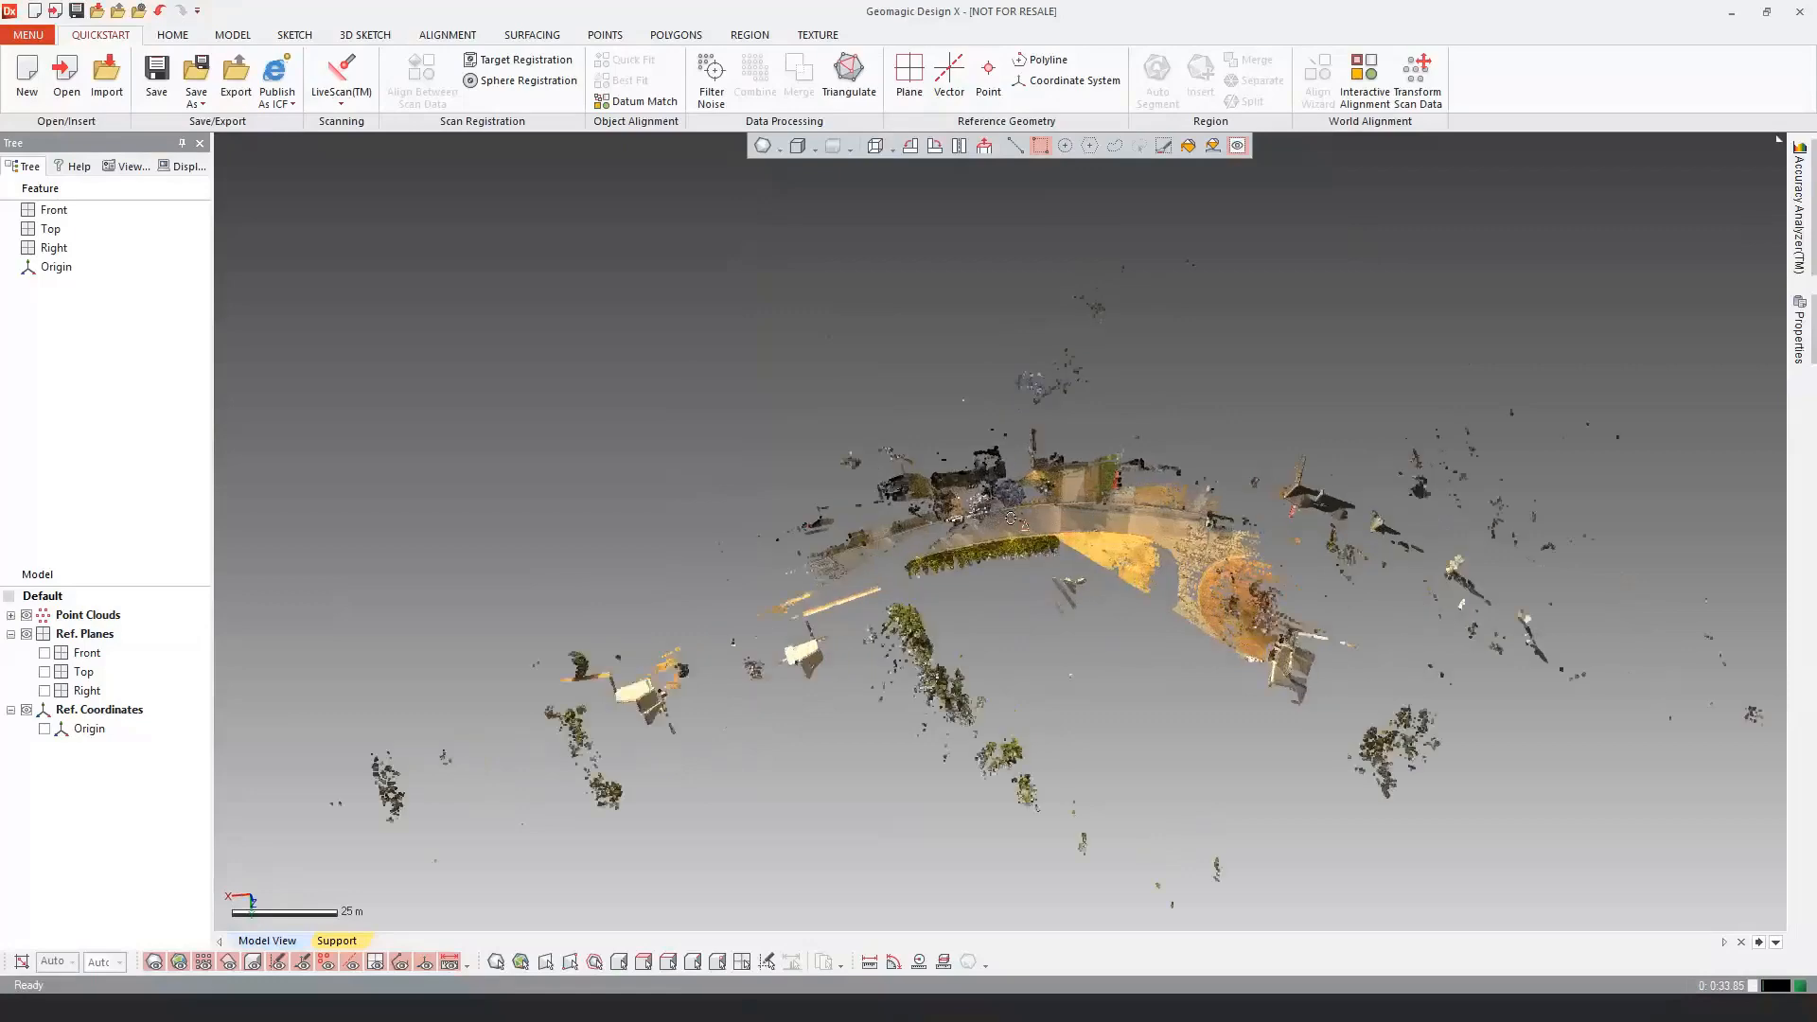
right_drag(980, 534, 1089, 866)
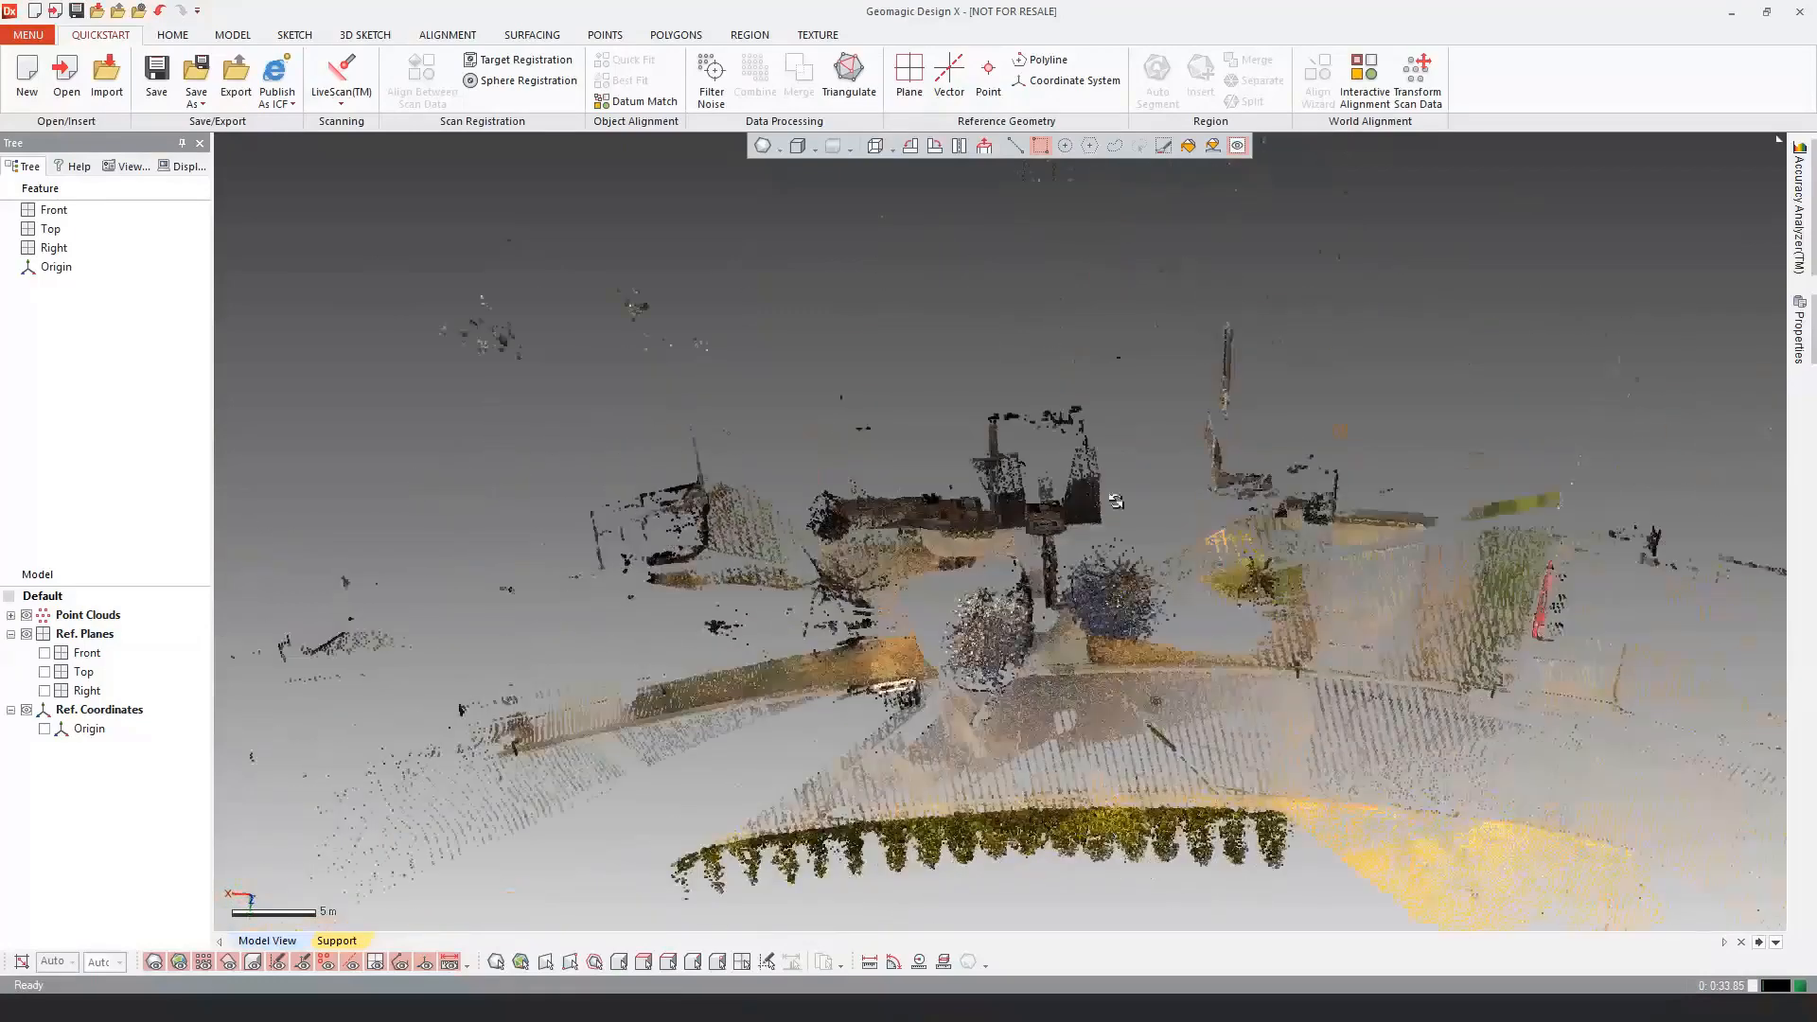
scroll(1009, 589, up, 2)
right_drag(1009, 589, 987, 513)
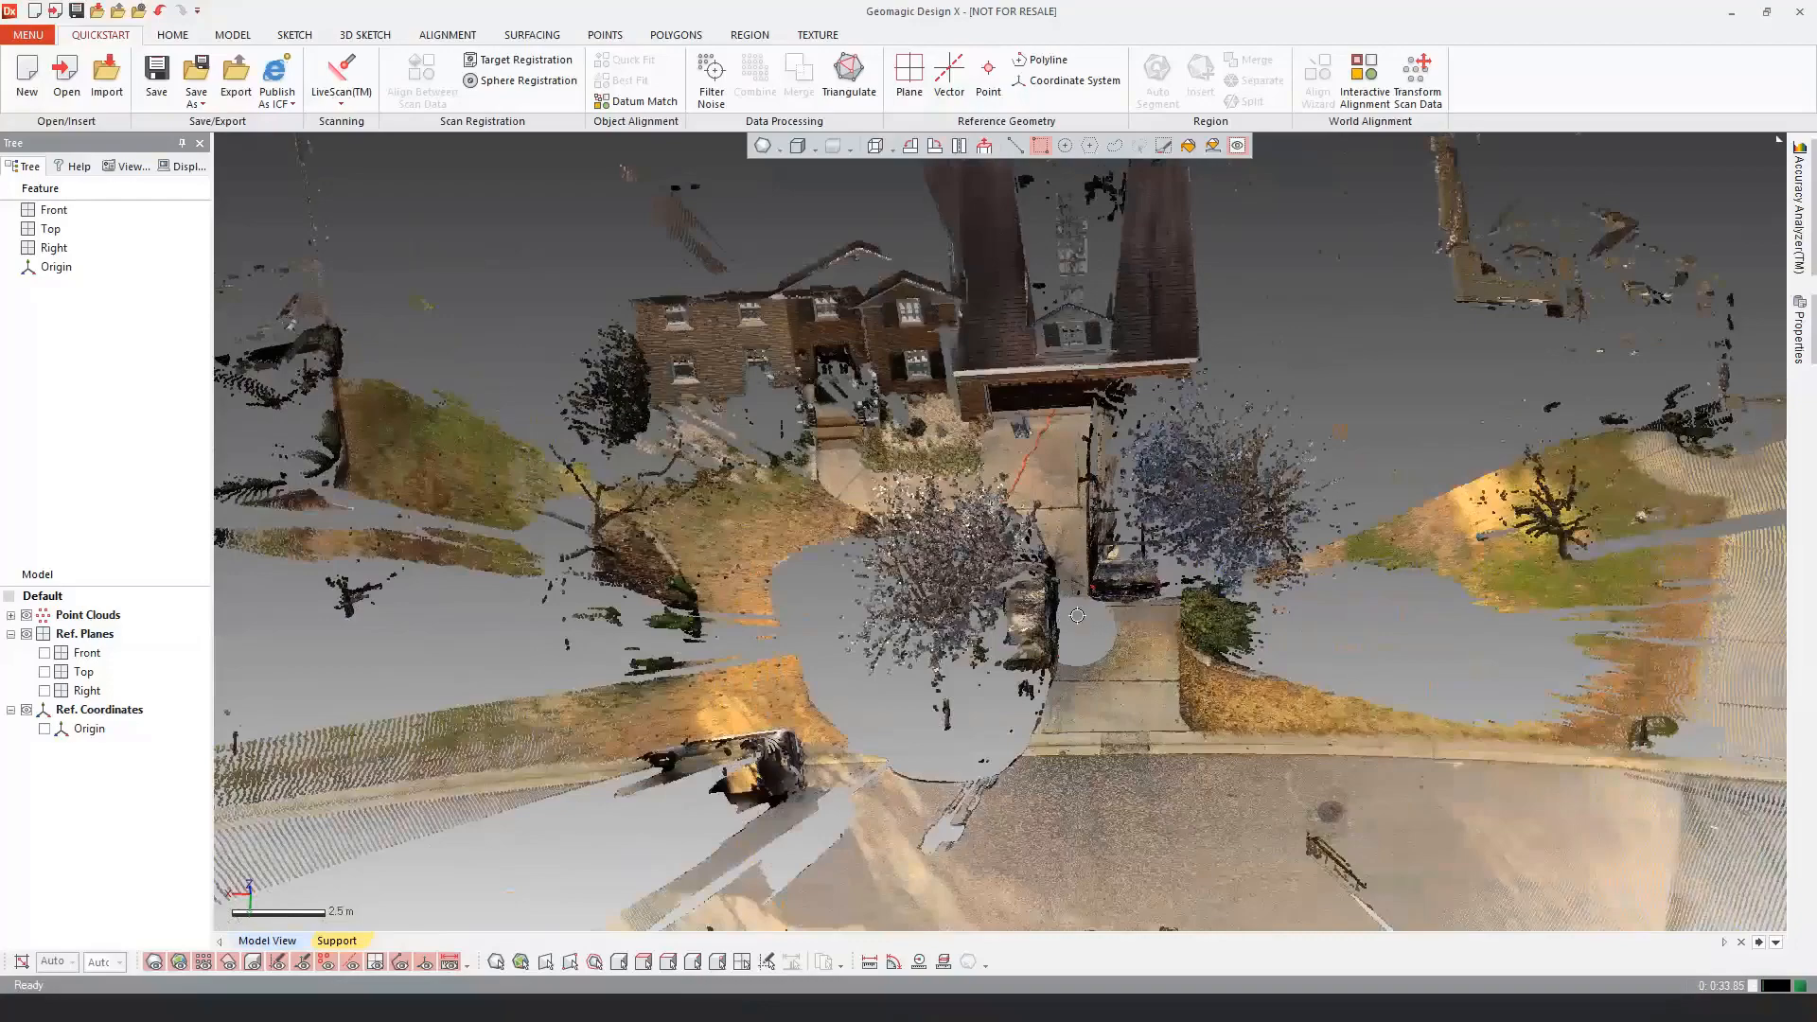
mouse_move(1166, 686)
right_down()
mouse_move(1029, 800)
mouse_move(1024, 668)
right_up()
scroll(1024, 668, up, 3)
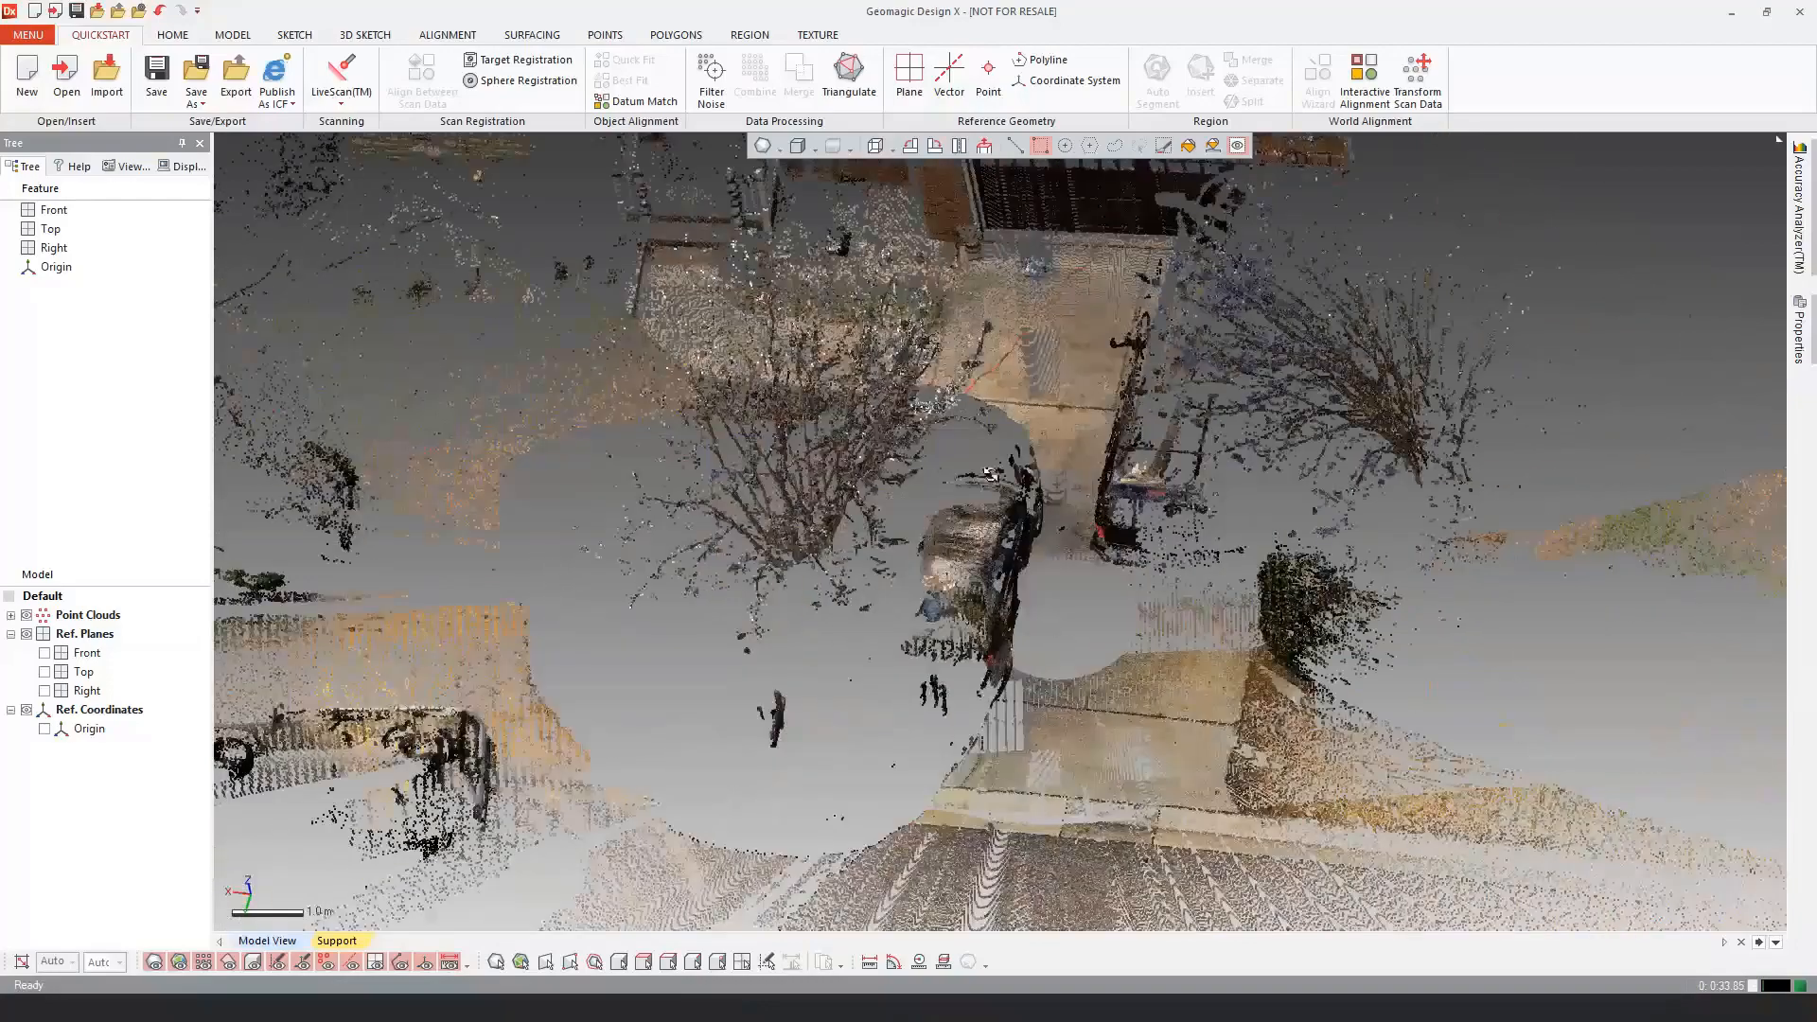
right_drag(990, 474, 992, 429)
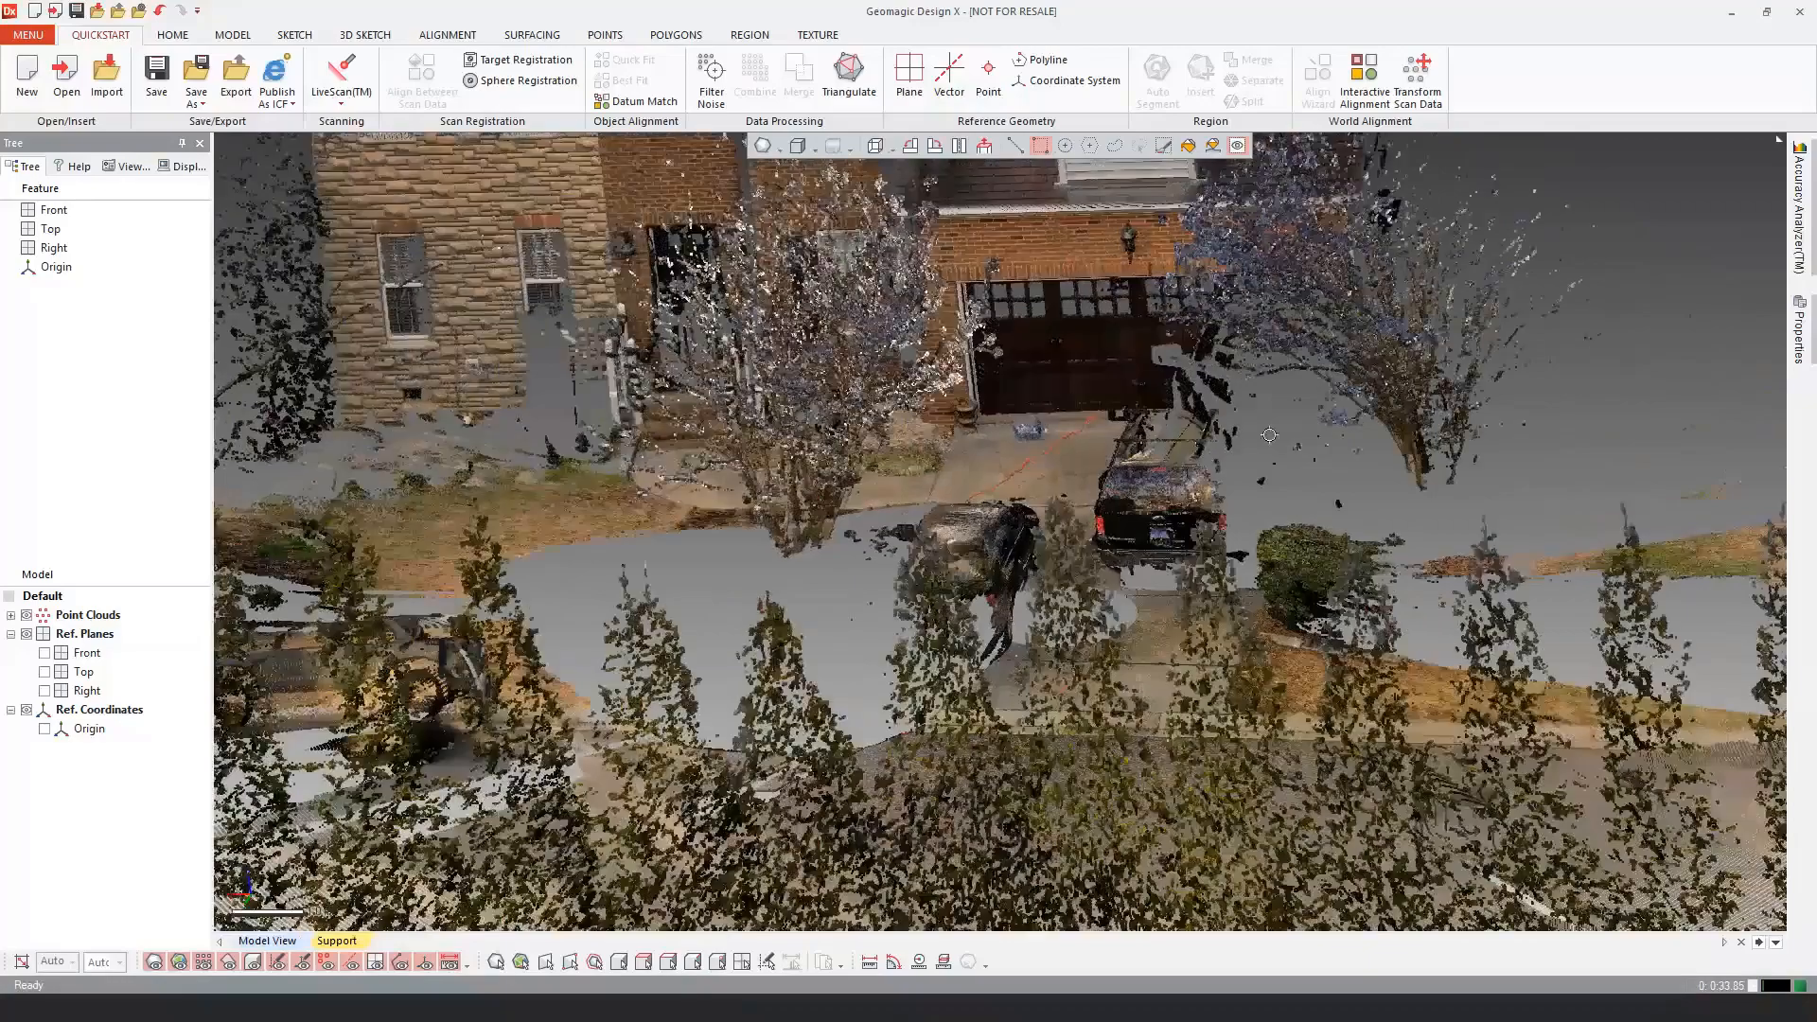
right_drag(1269, 436, 1113, 694)
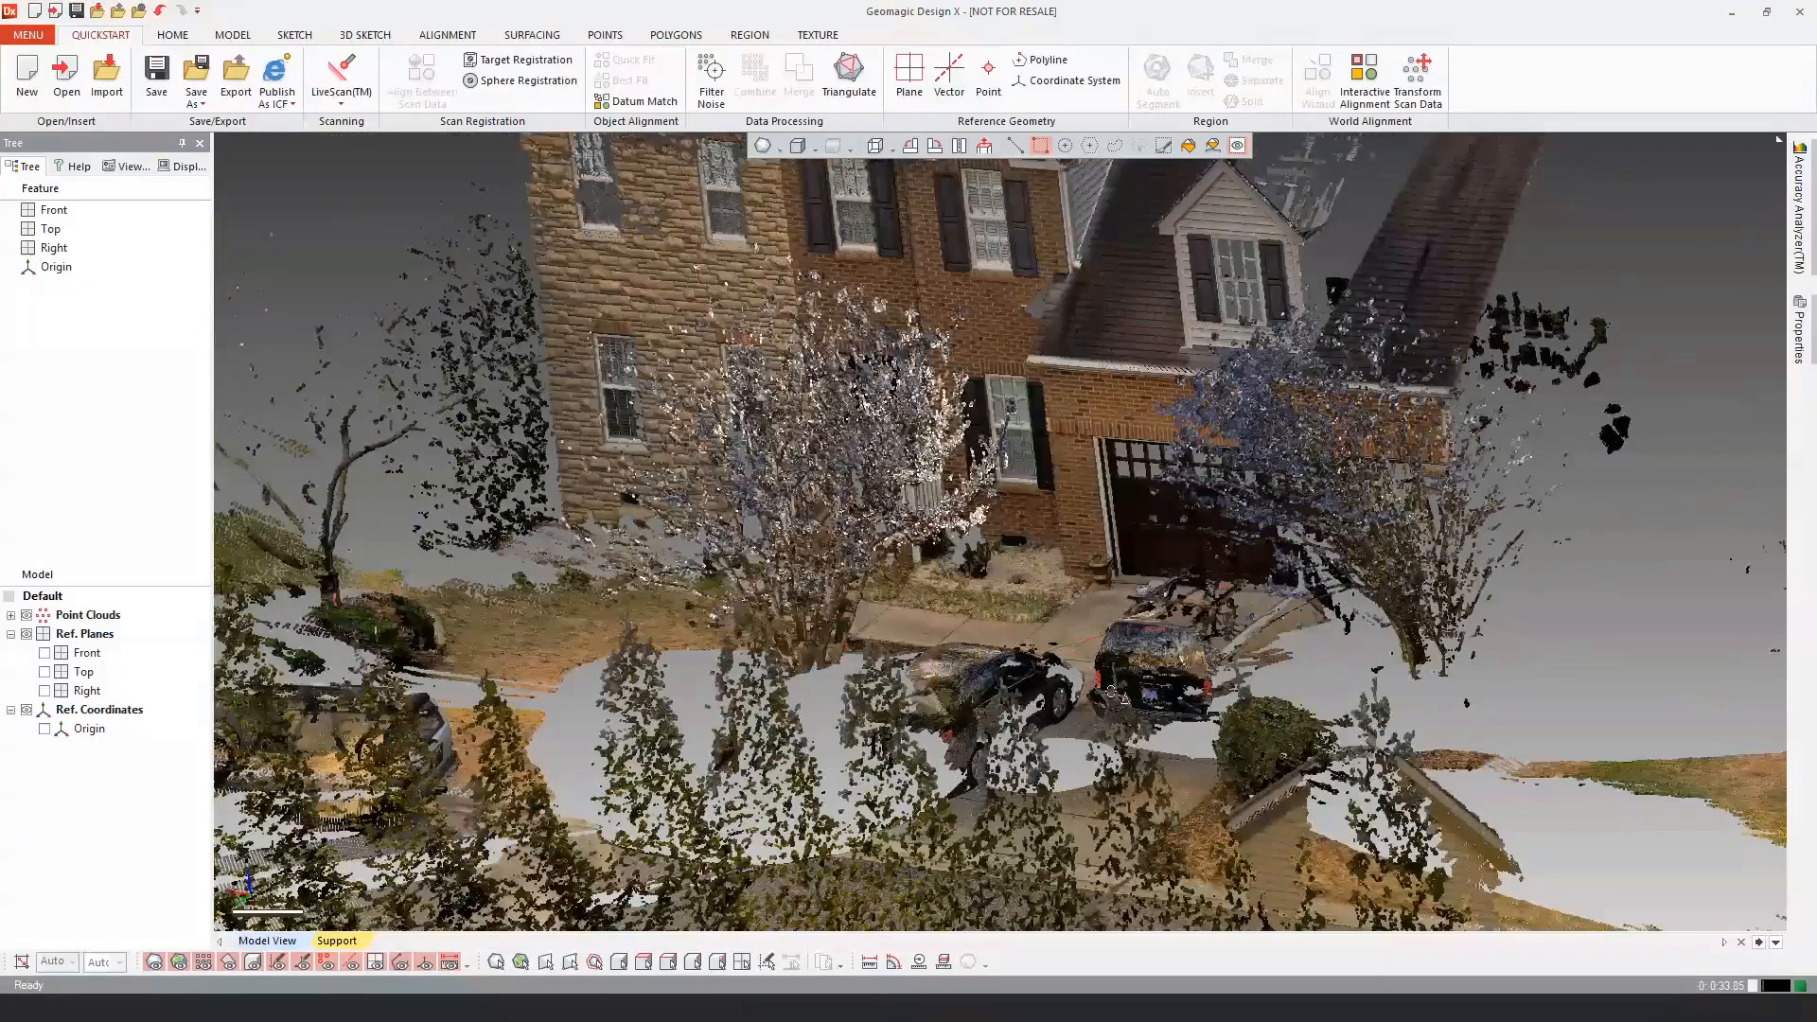
Step: Inspect the scan point detail on the parked car up close and return to an overview of the driveway
scroll(1007, 474, up, 5)
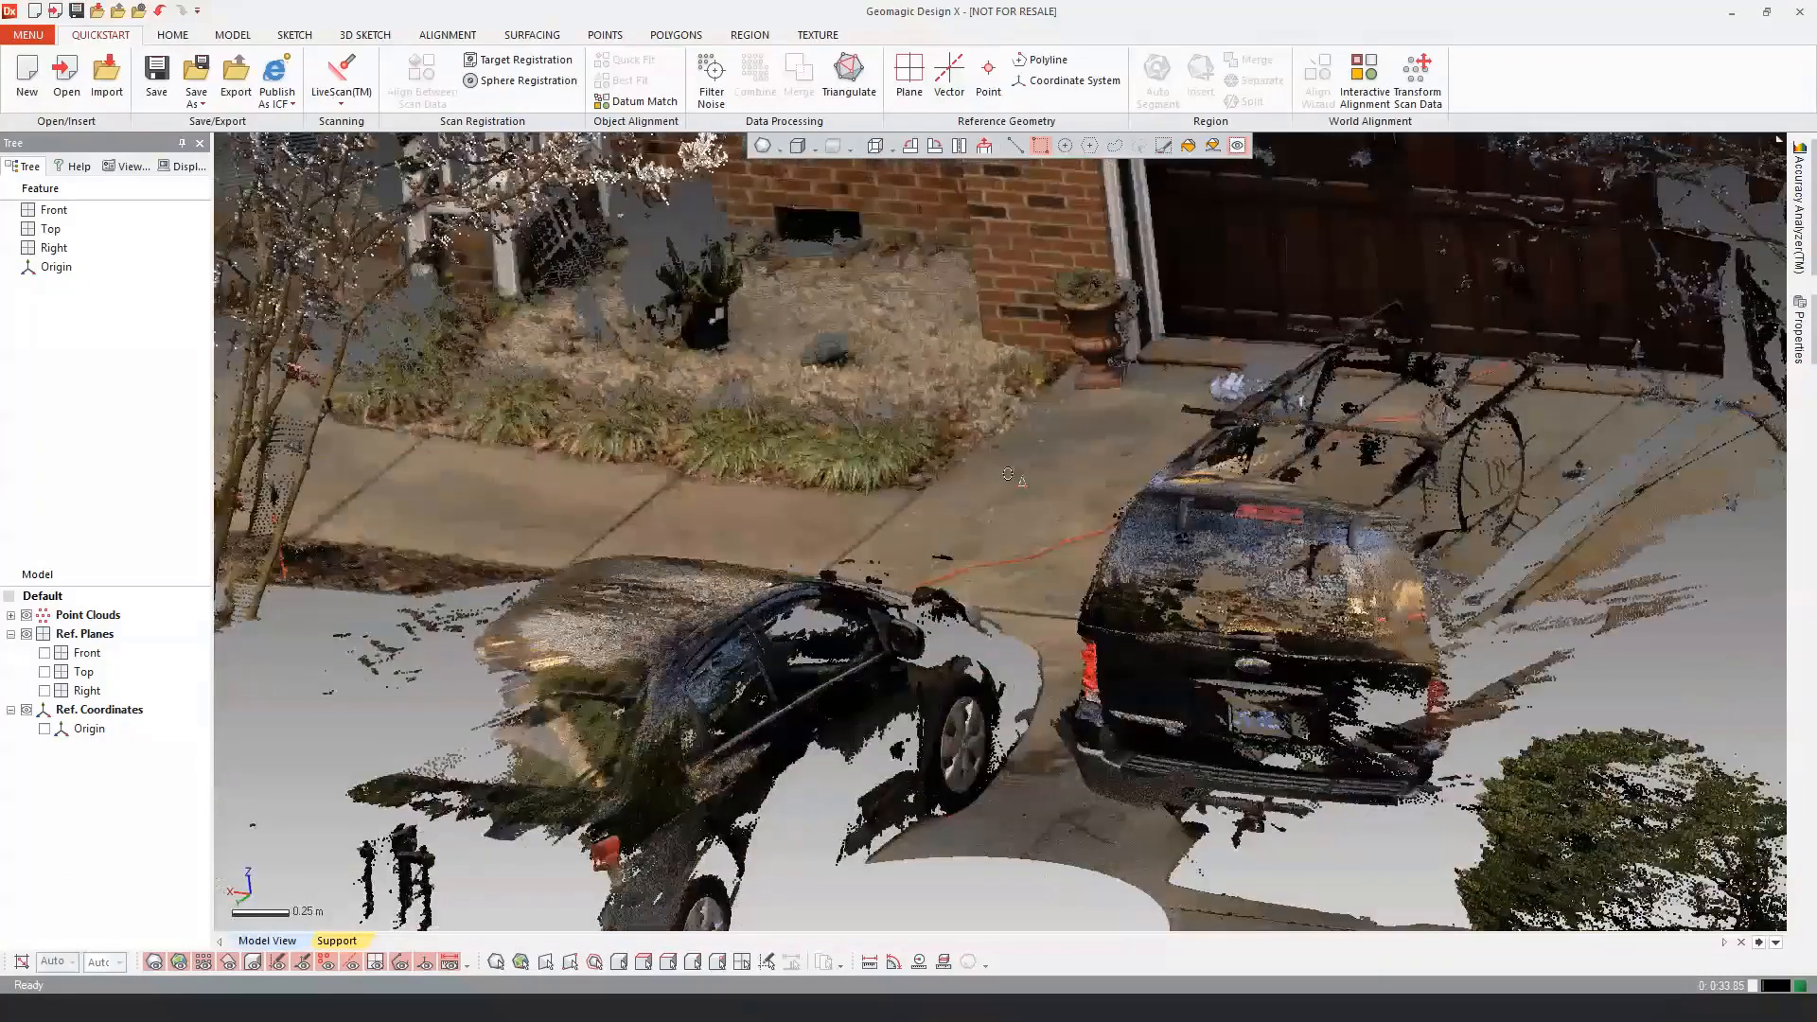
right_drag(1007, 473, 1019, 535)
scroll(625, 741, up, 3)
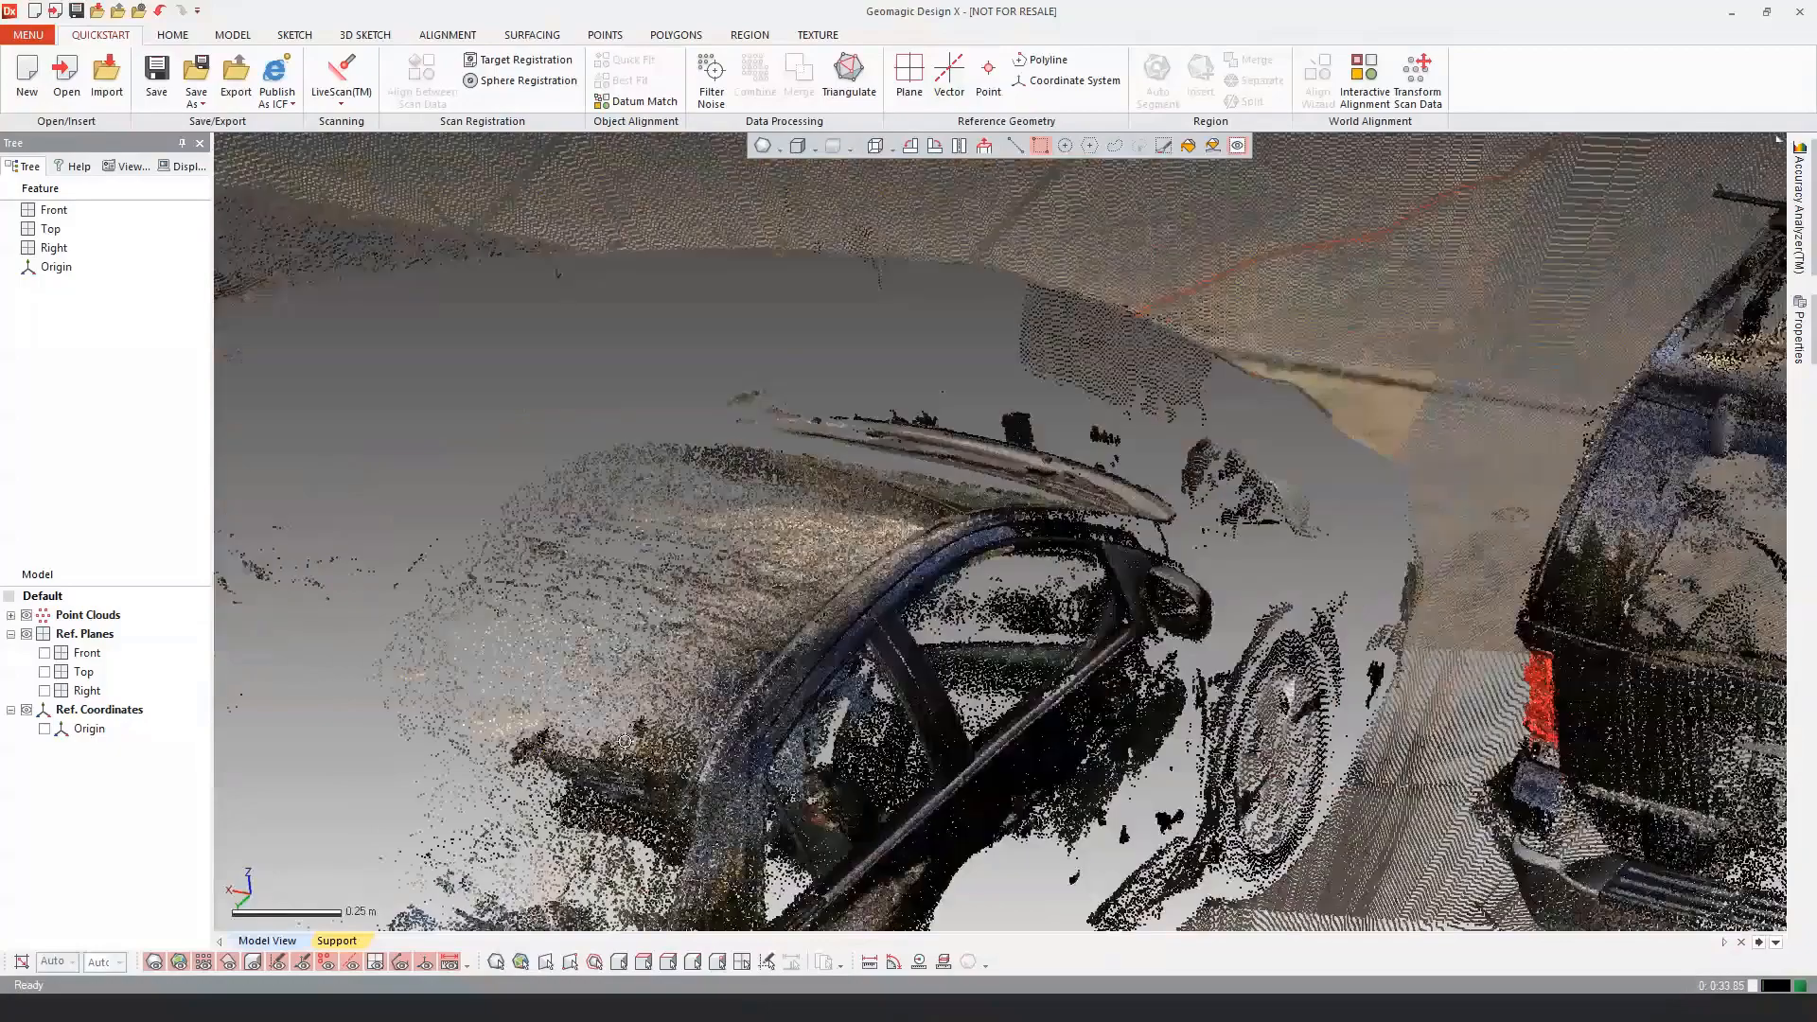
scroll(625, 741, up, 5)
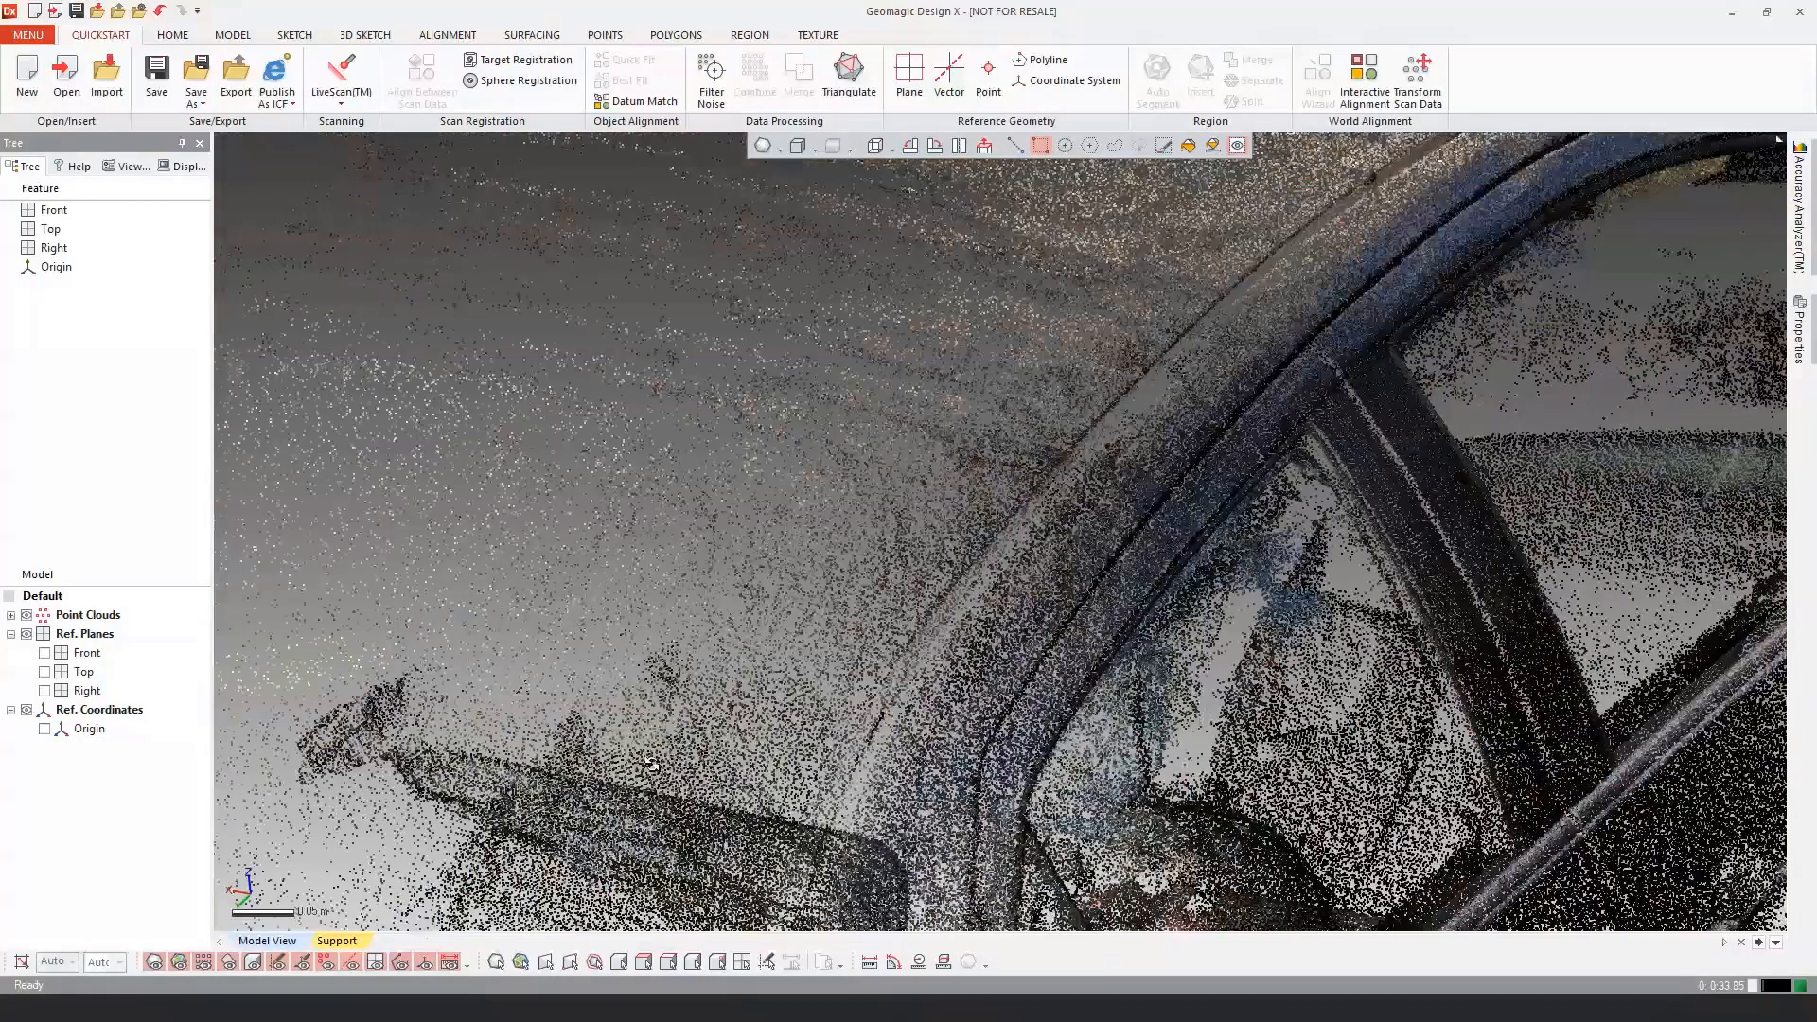
right_drag(651, 763, 784, 691)
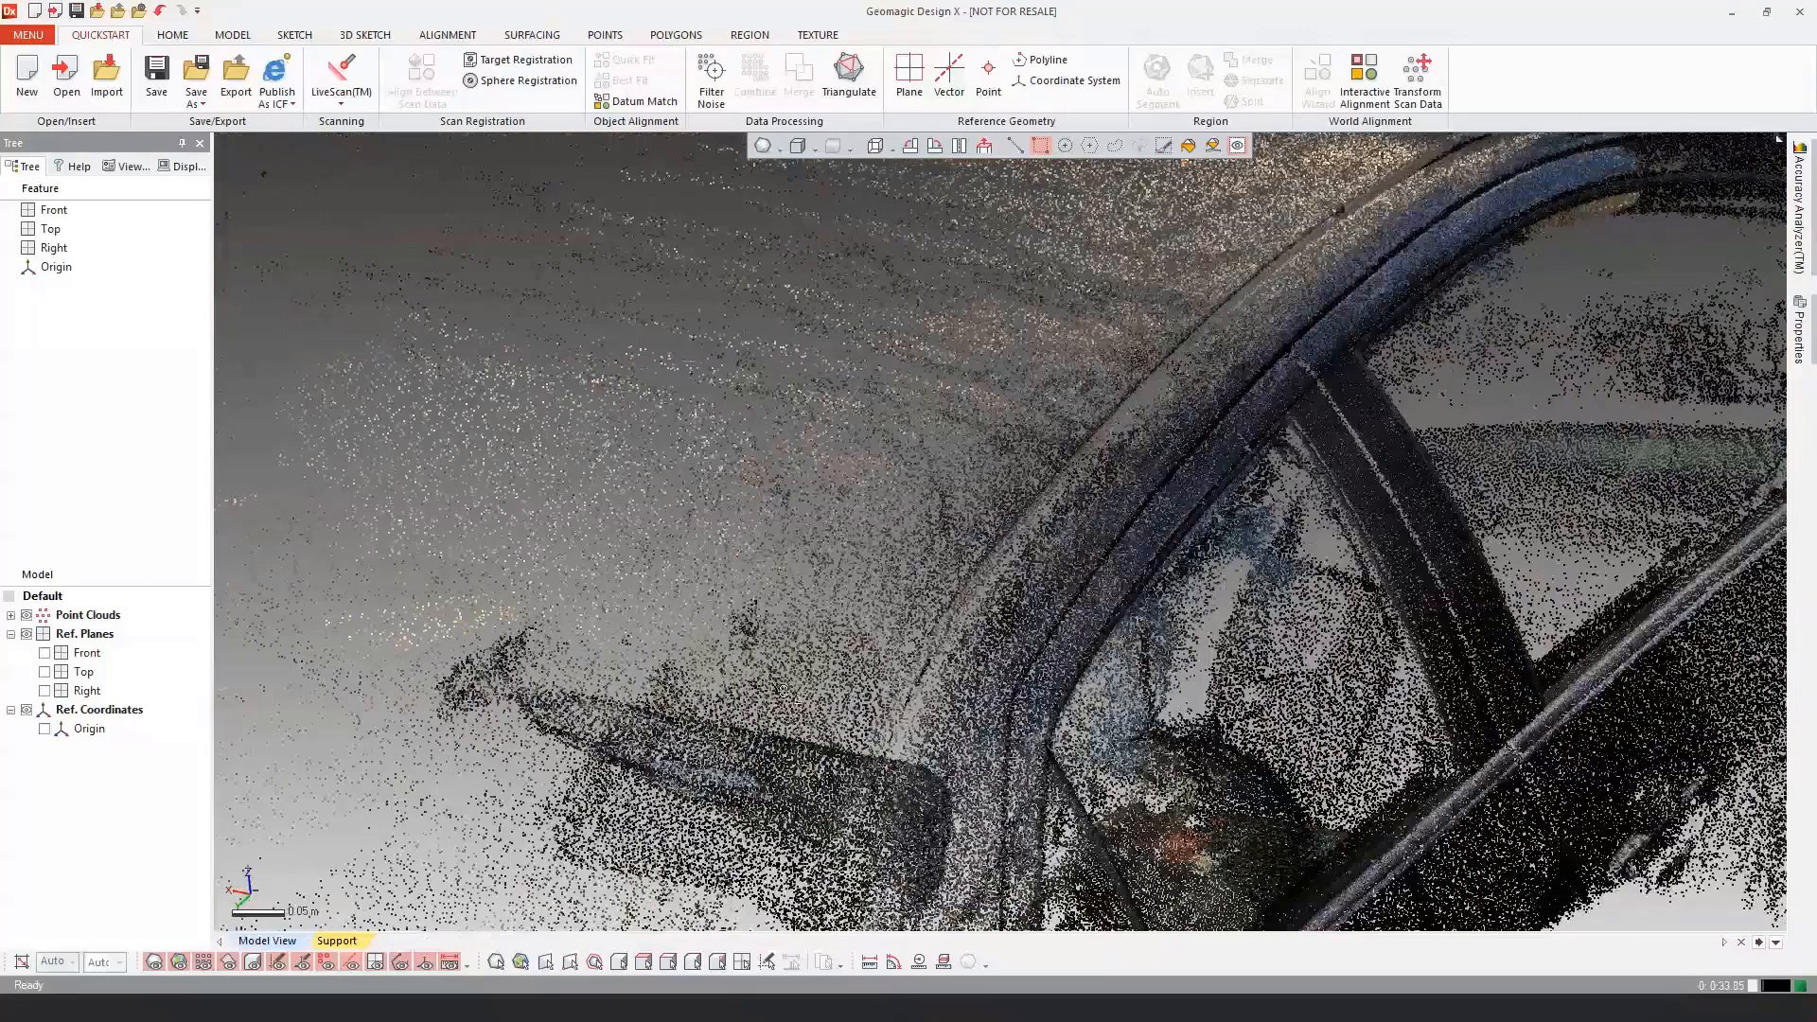
scroll(784, 691, down, 5)
right_drag(1150, 636, 432, 435)
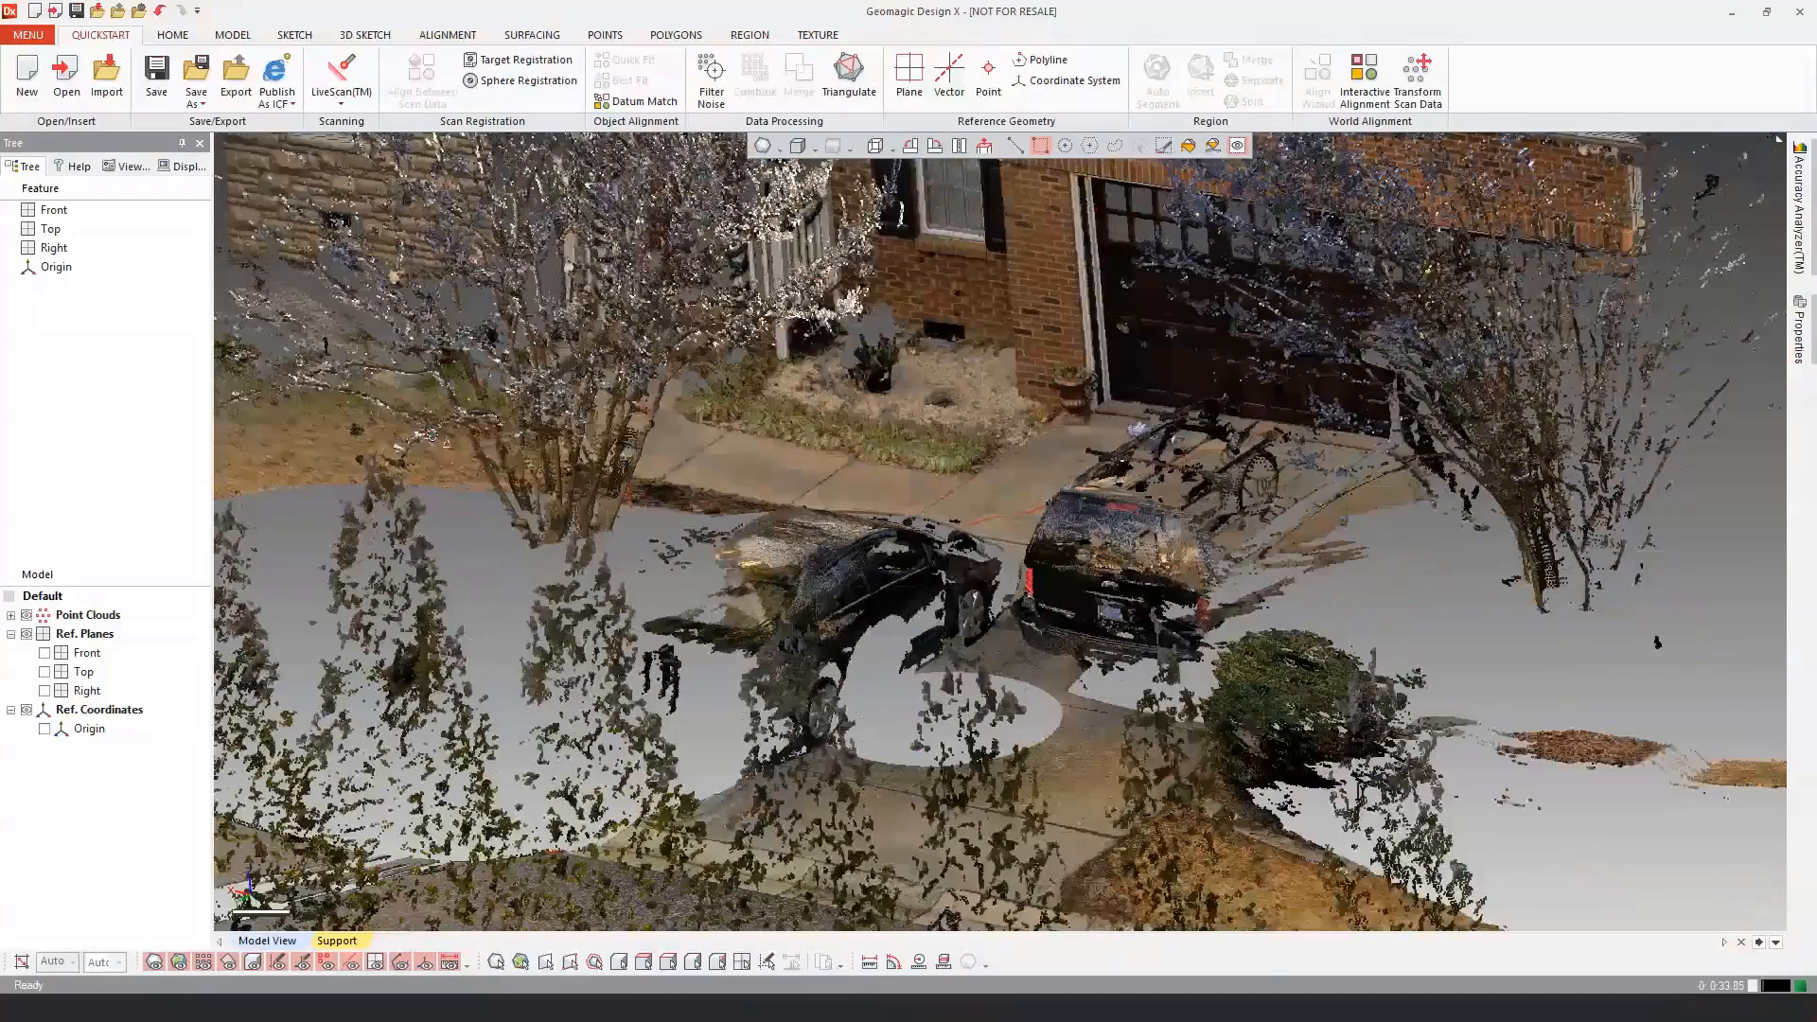
Step: Switch the view to Walk-through mode and move in towards the two parked cars in front of the garage
click(28, 35)
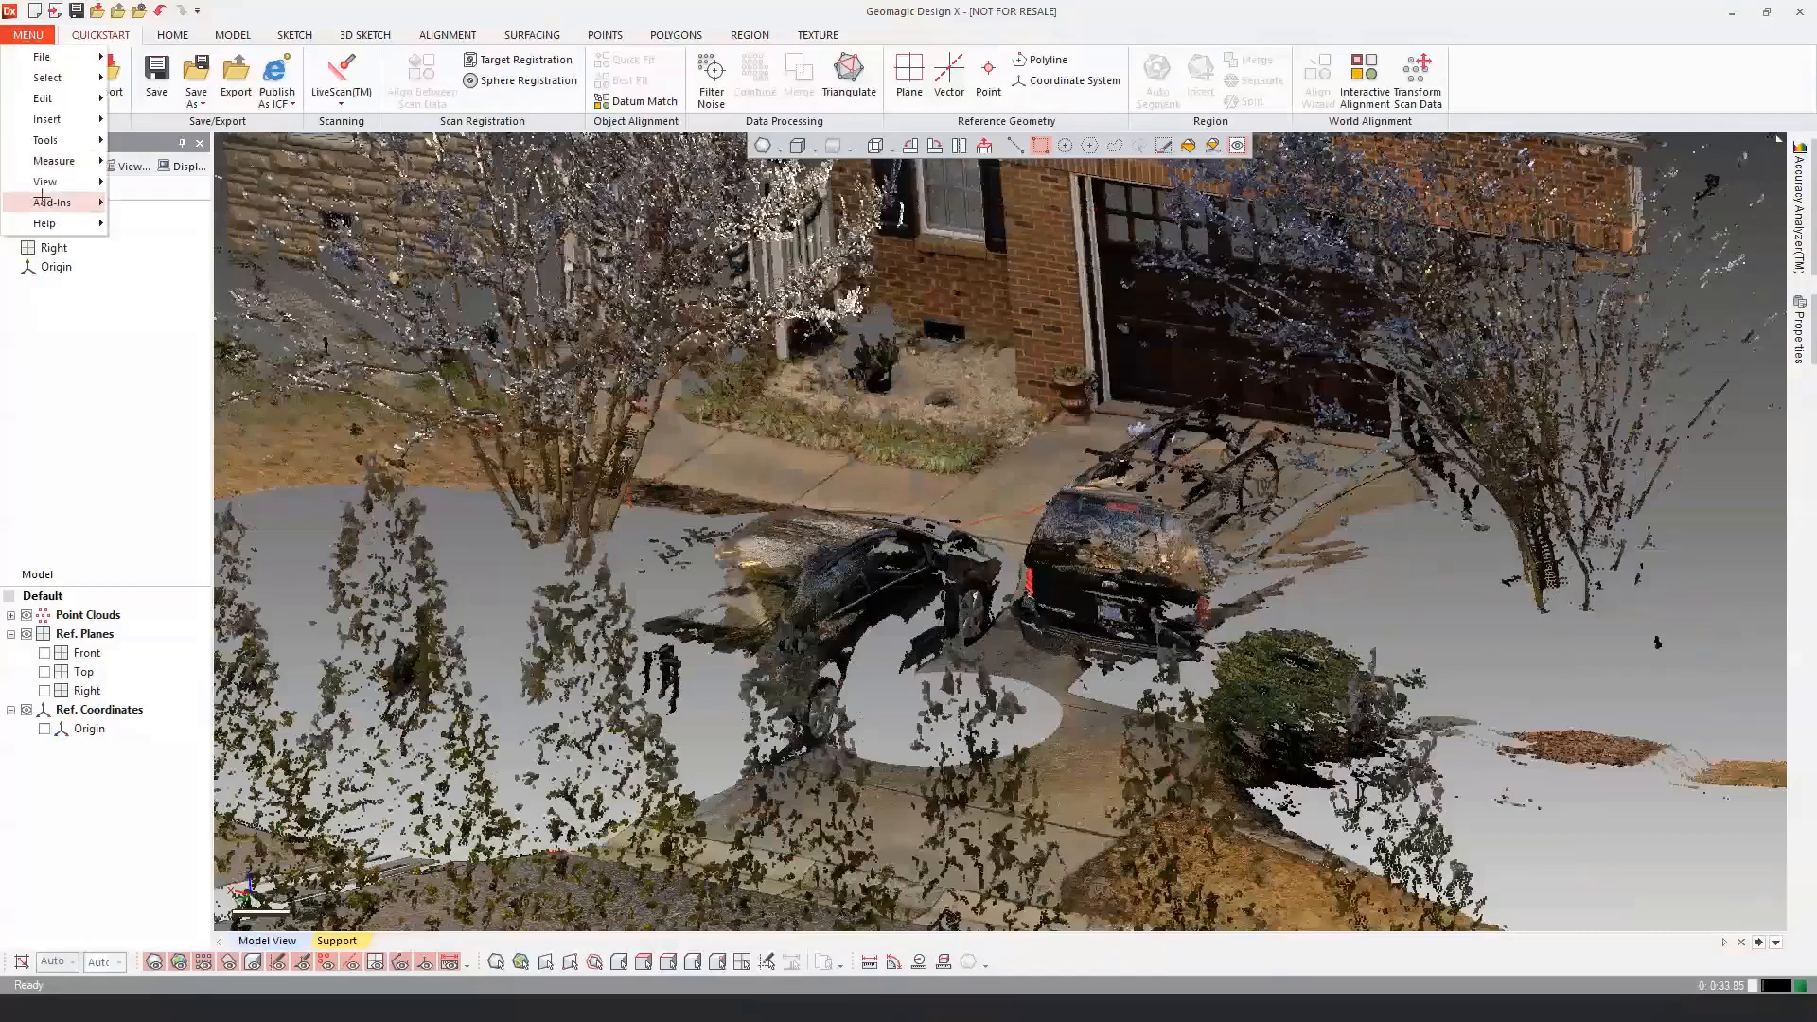
mouse_move(49, 182)
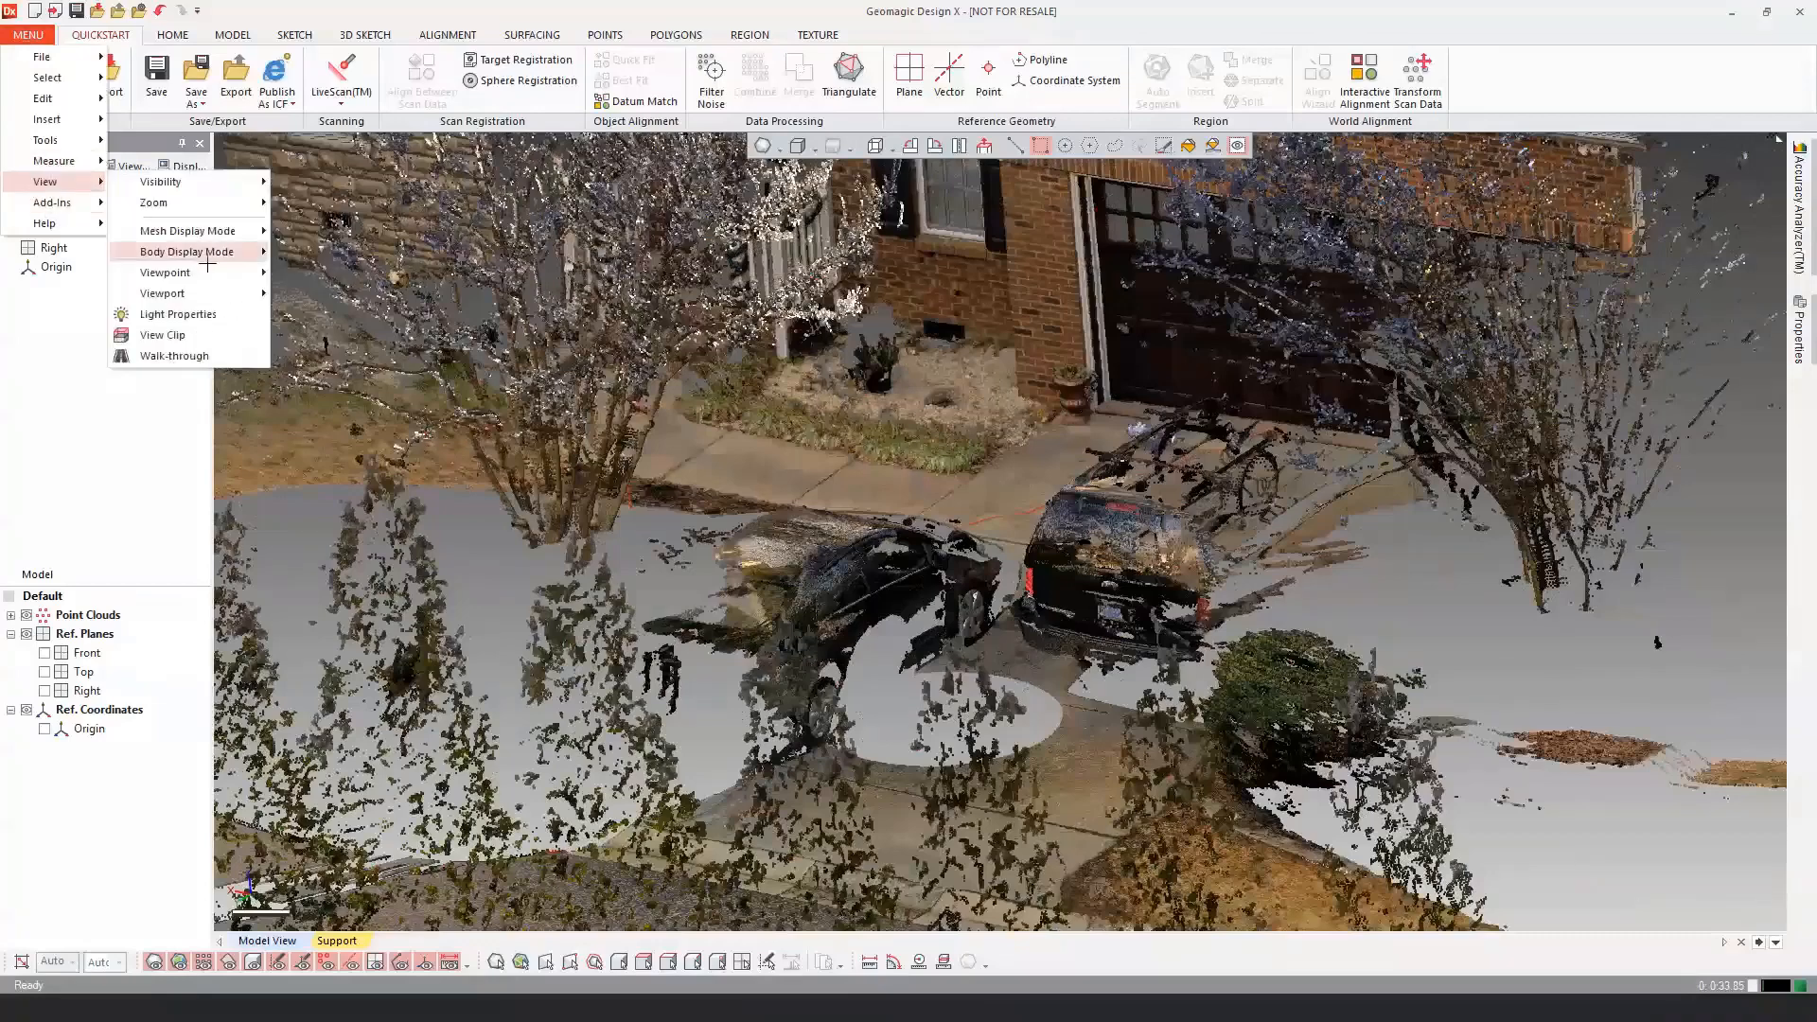
click(174, 355)
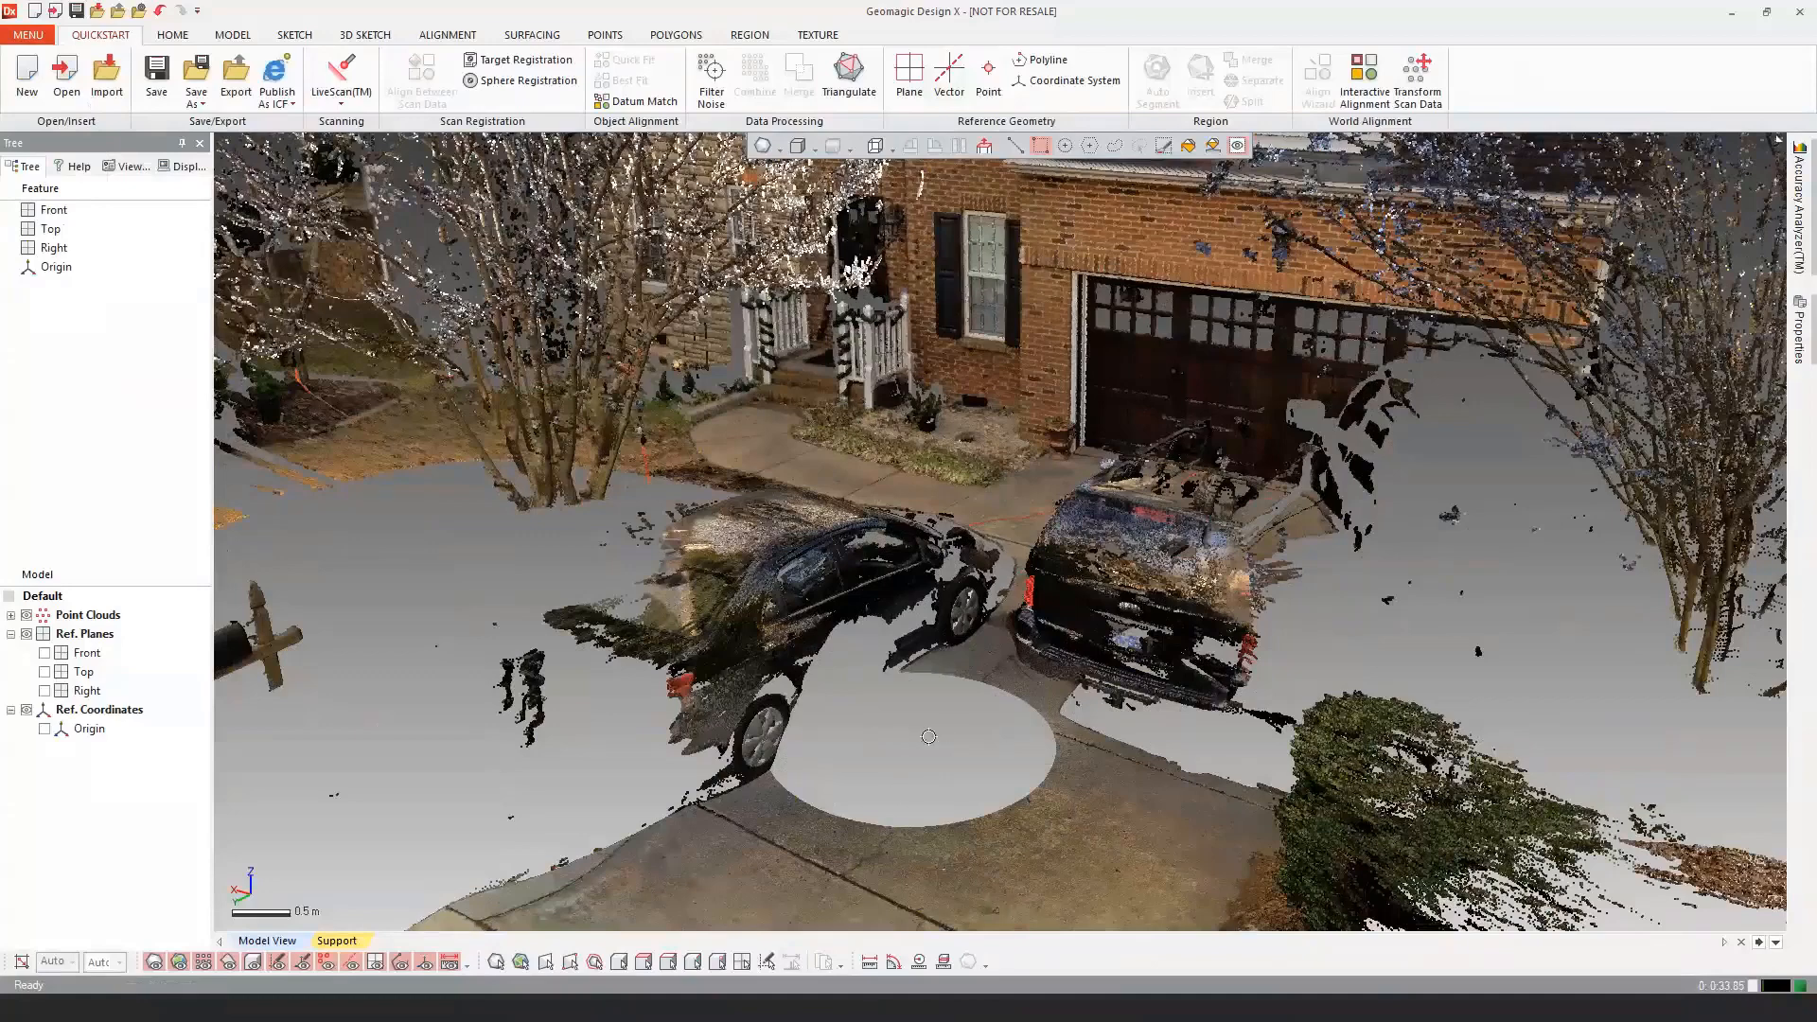
right_drag(929, 737, 924, 680)
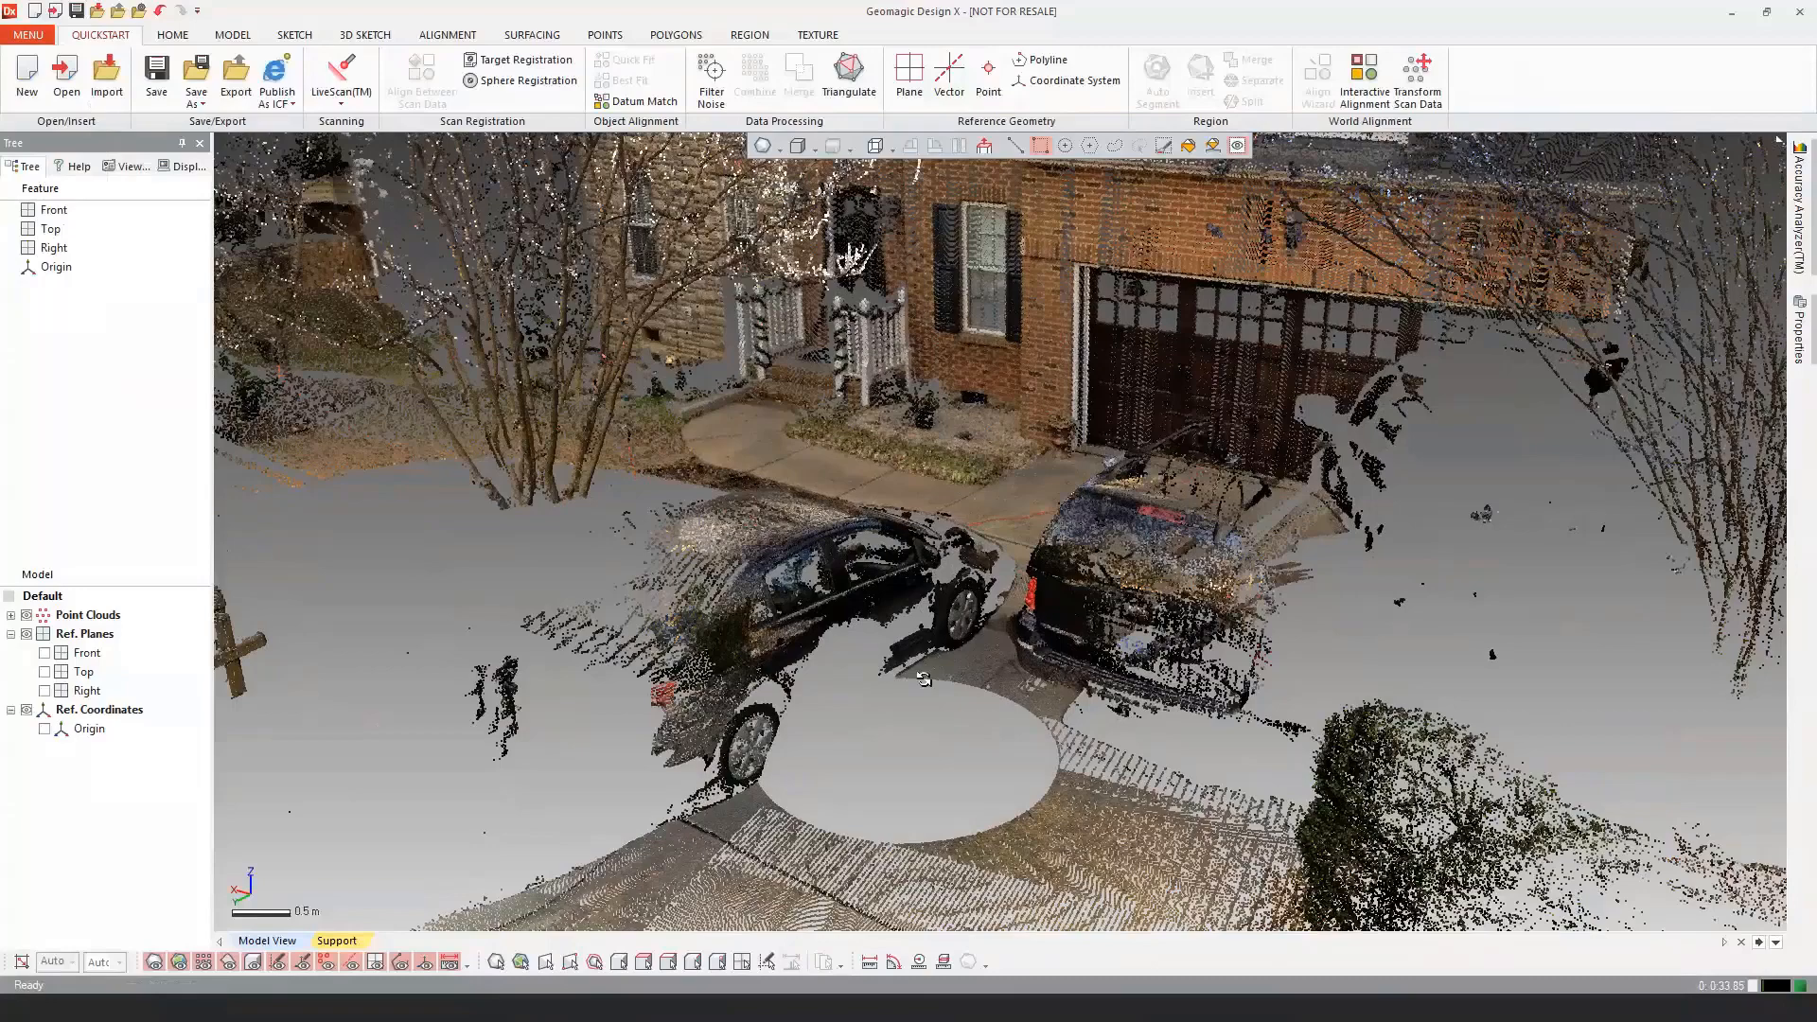
scroll(918, 679, up, 3)
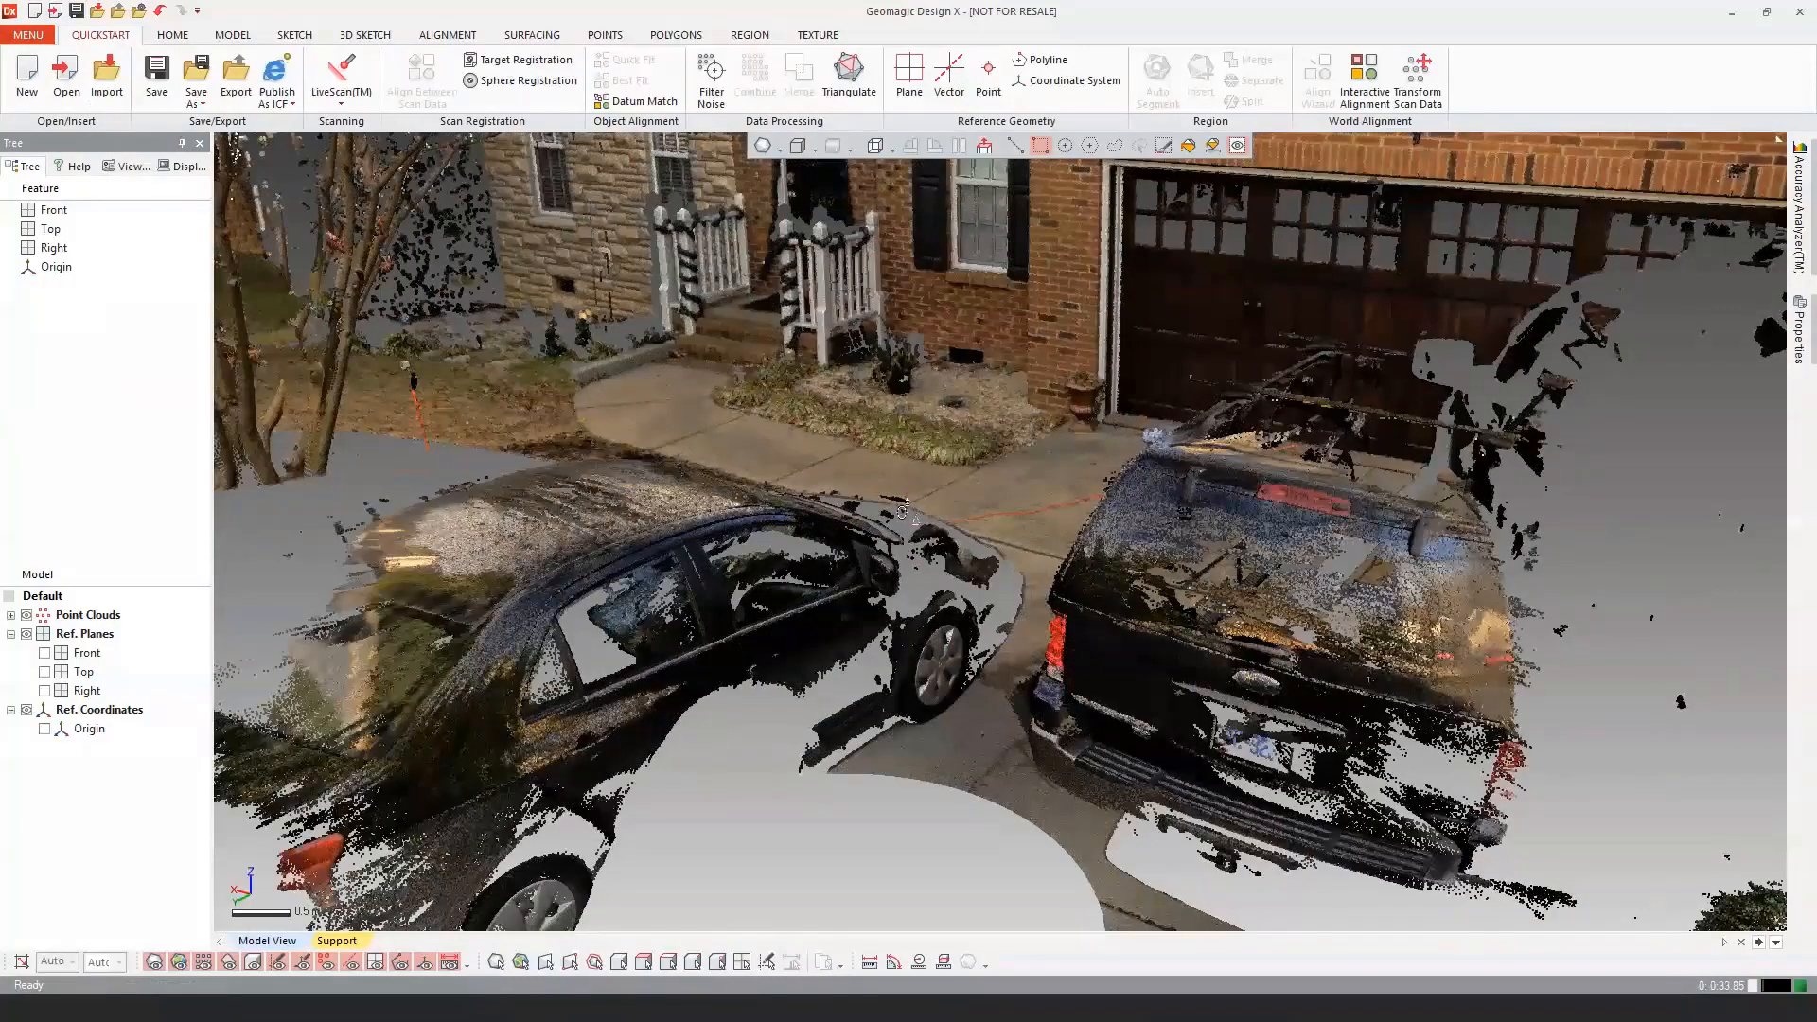
shift+right_drag(904, 511, 906, 568)
Step: Check the walk-through mouse control reference and walk through the point cloud to examine the row of trees along the street
click(1779, 144)
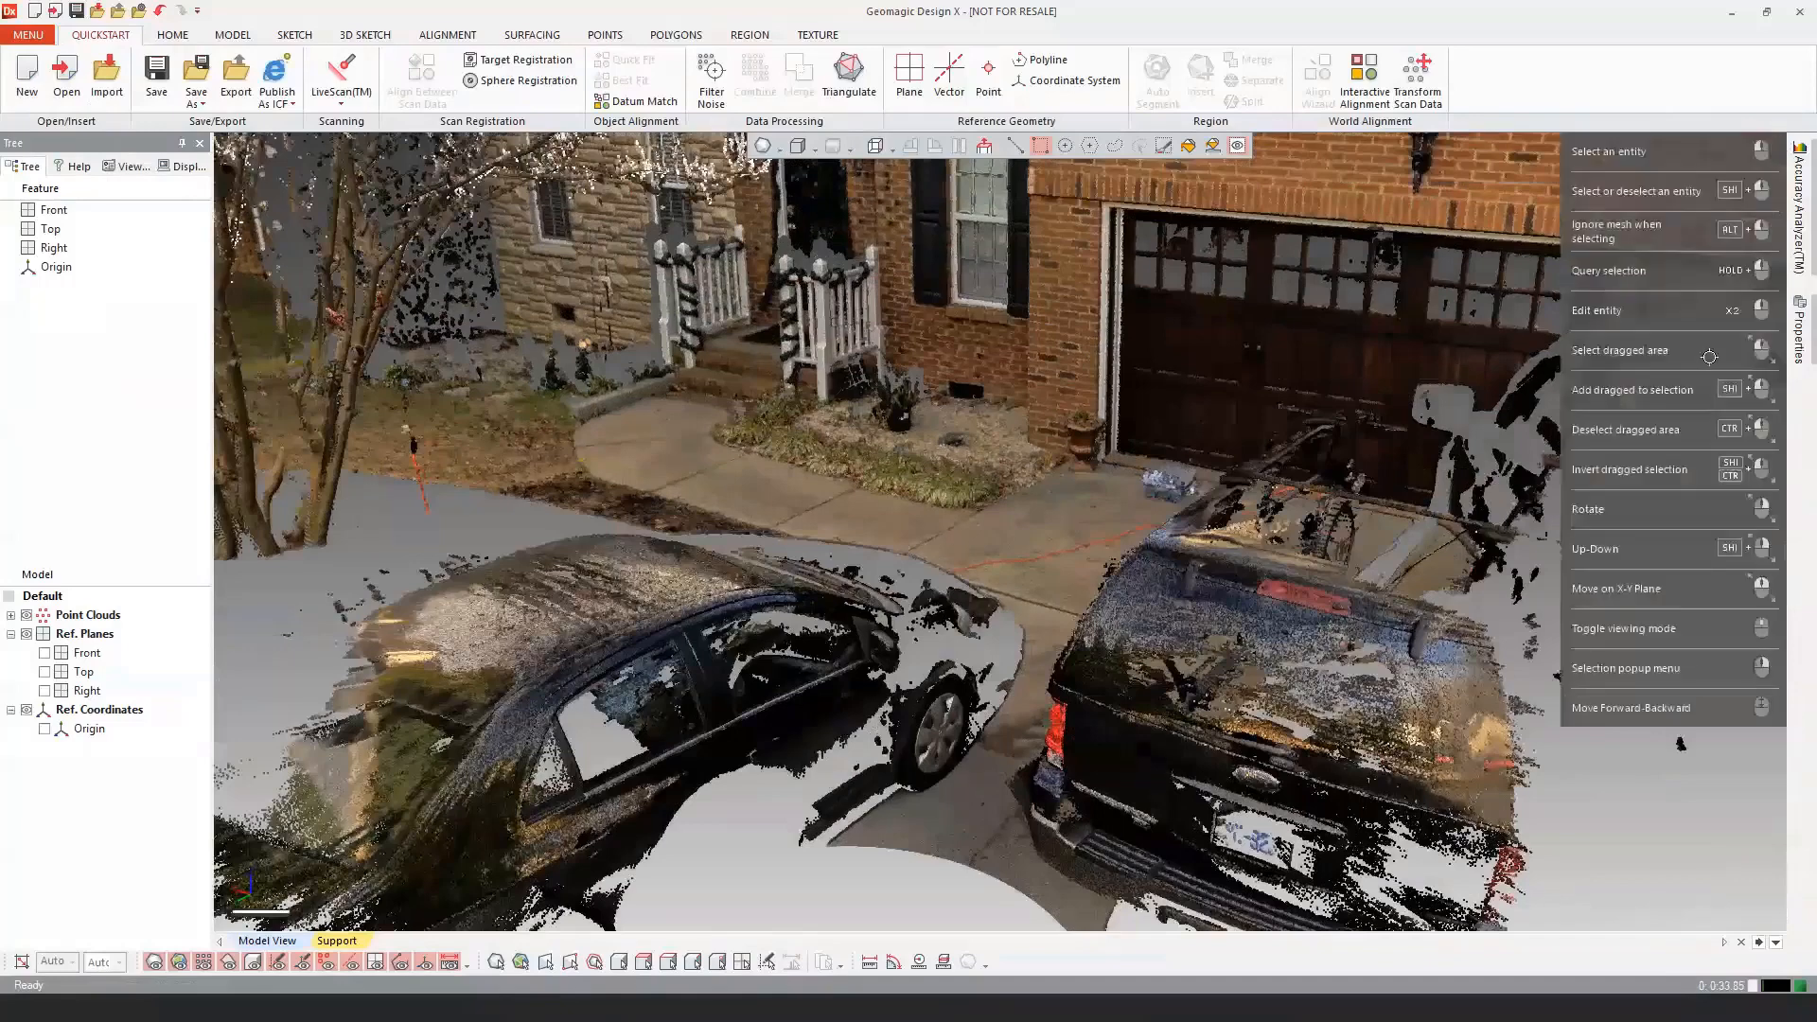
click(1772, 143)
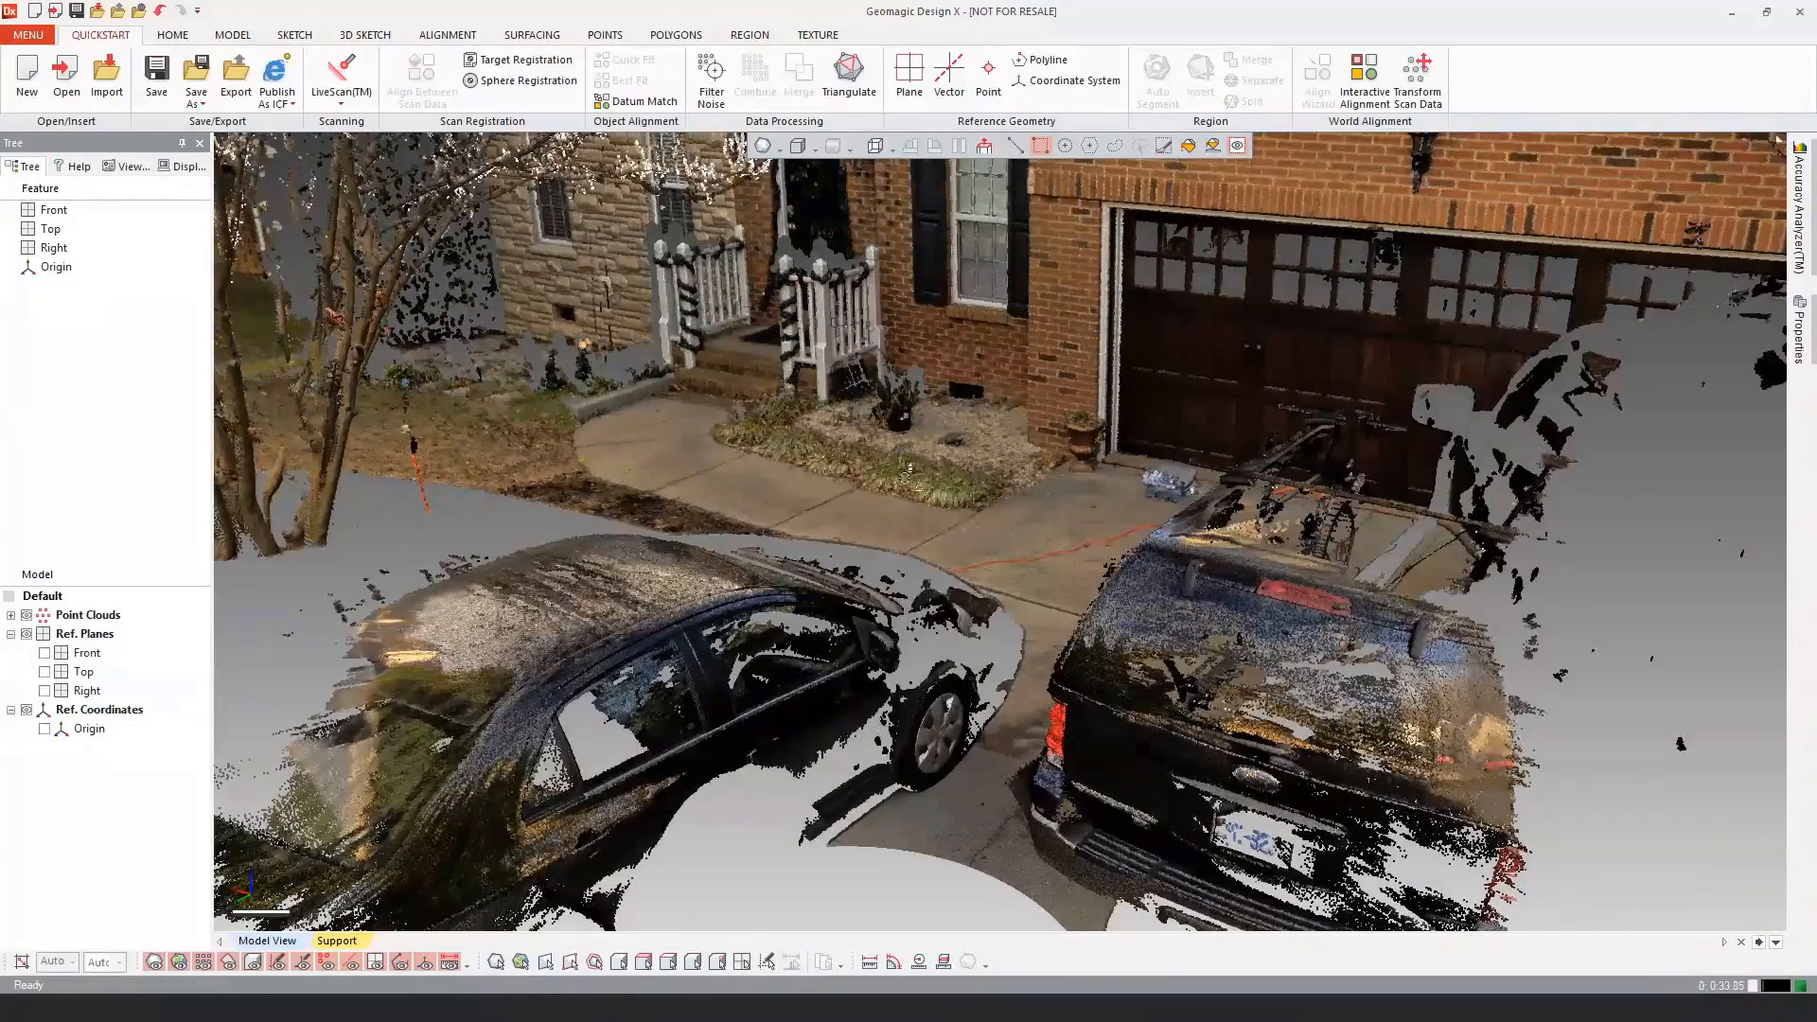
right_drag(909, 476, 911, 496)
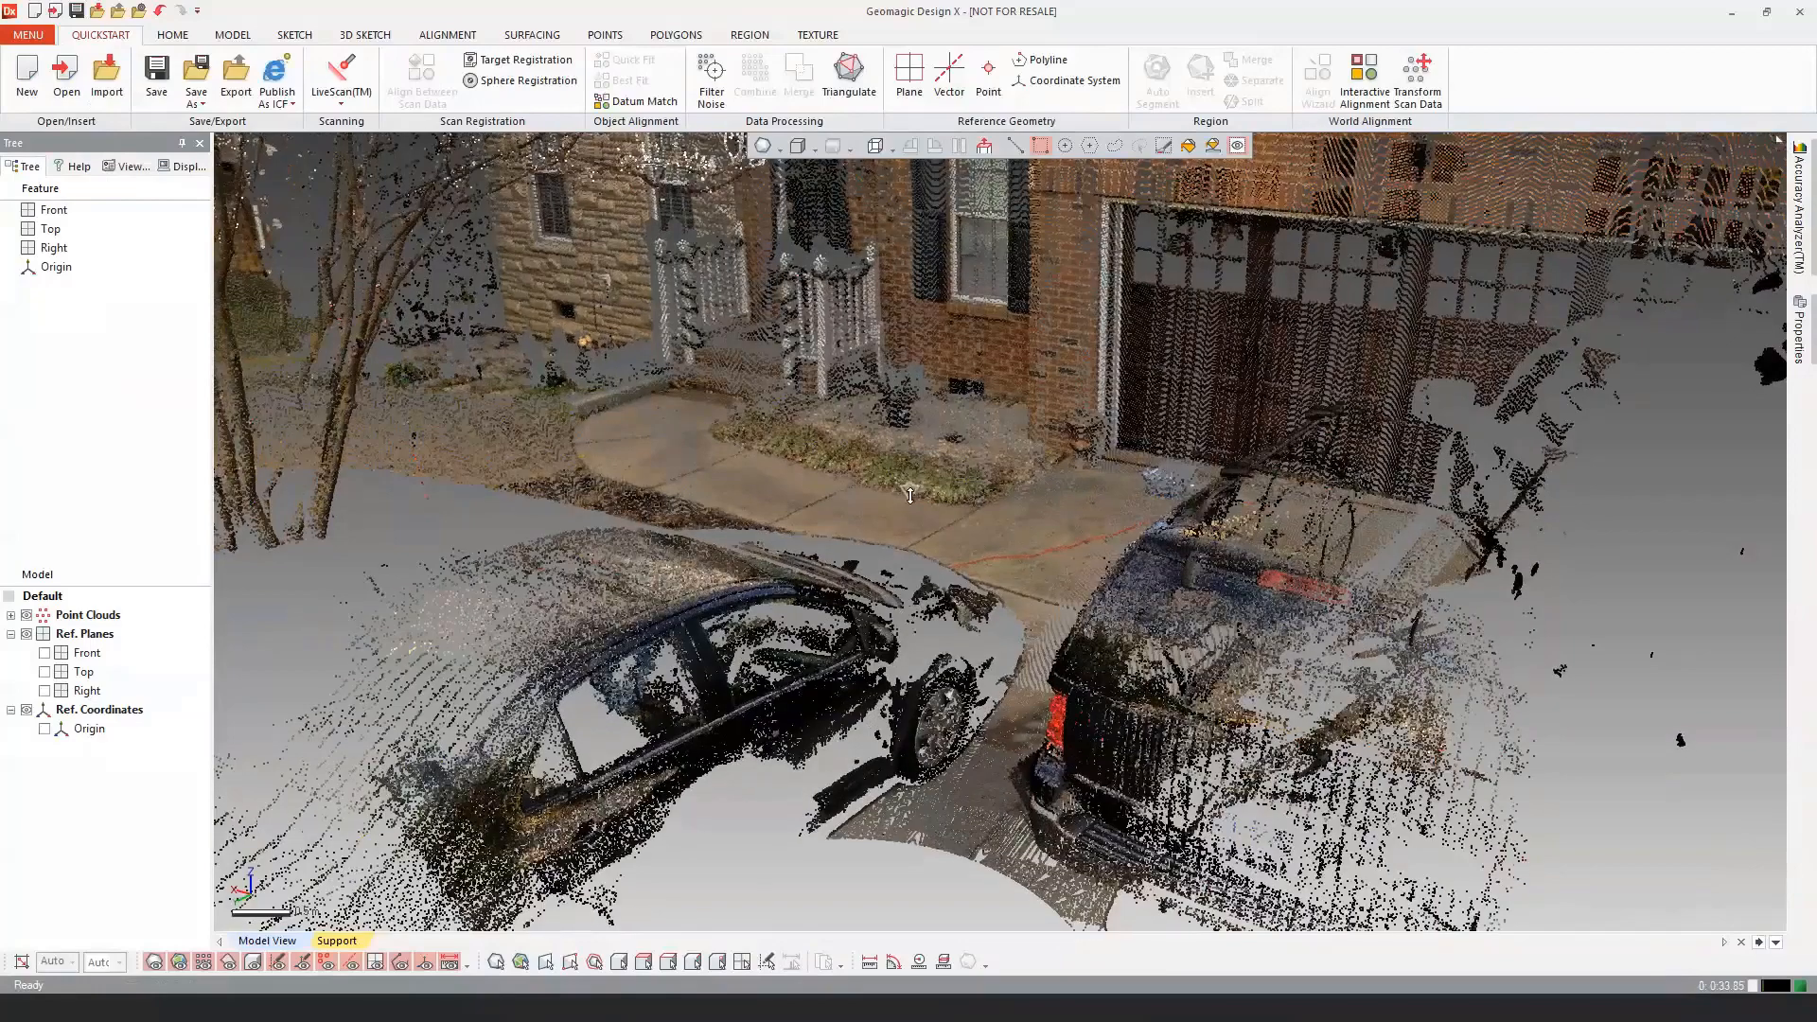
mouse_move(910, 496)
right_down()
mouse_move(808, 497)
mouse_move(883, 476)
mouse_move(883, 452)
mouse_move(773, 466)
mouse_move(498, 417)
mouse_move(1112, 437)
mouse_move(737, 432)
right_up()
scroll(772, 524, up, 3)
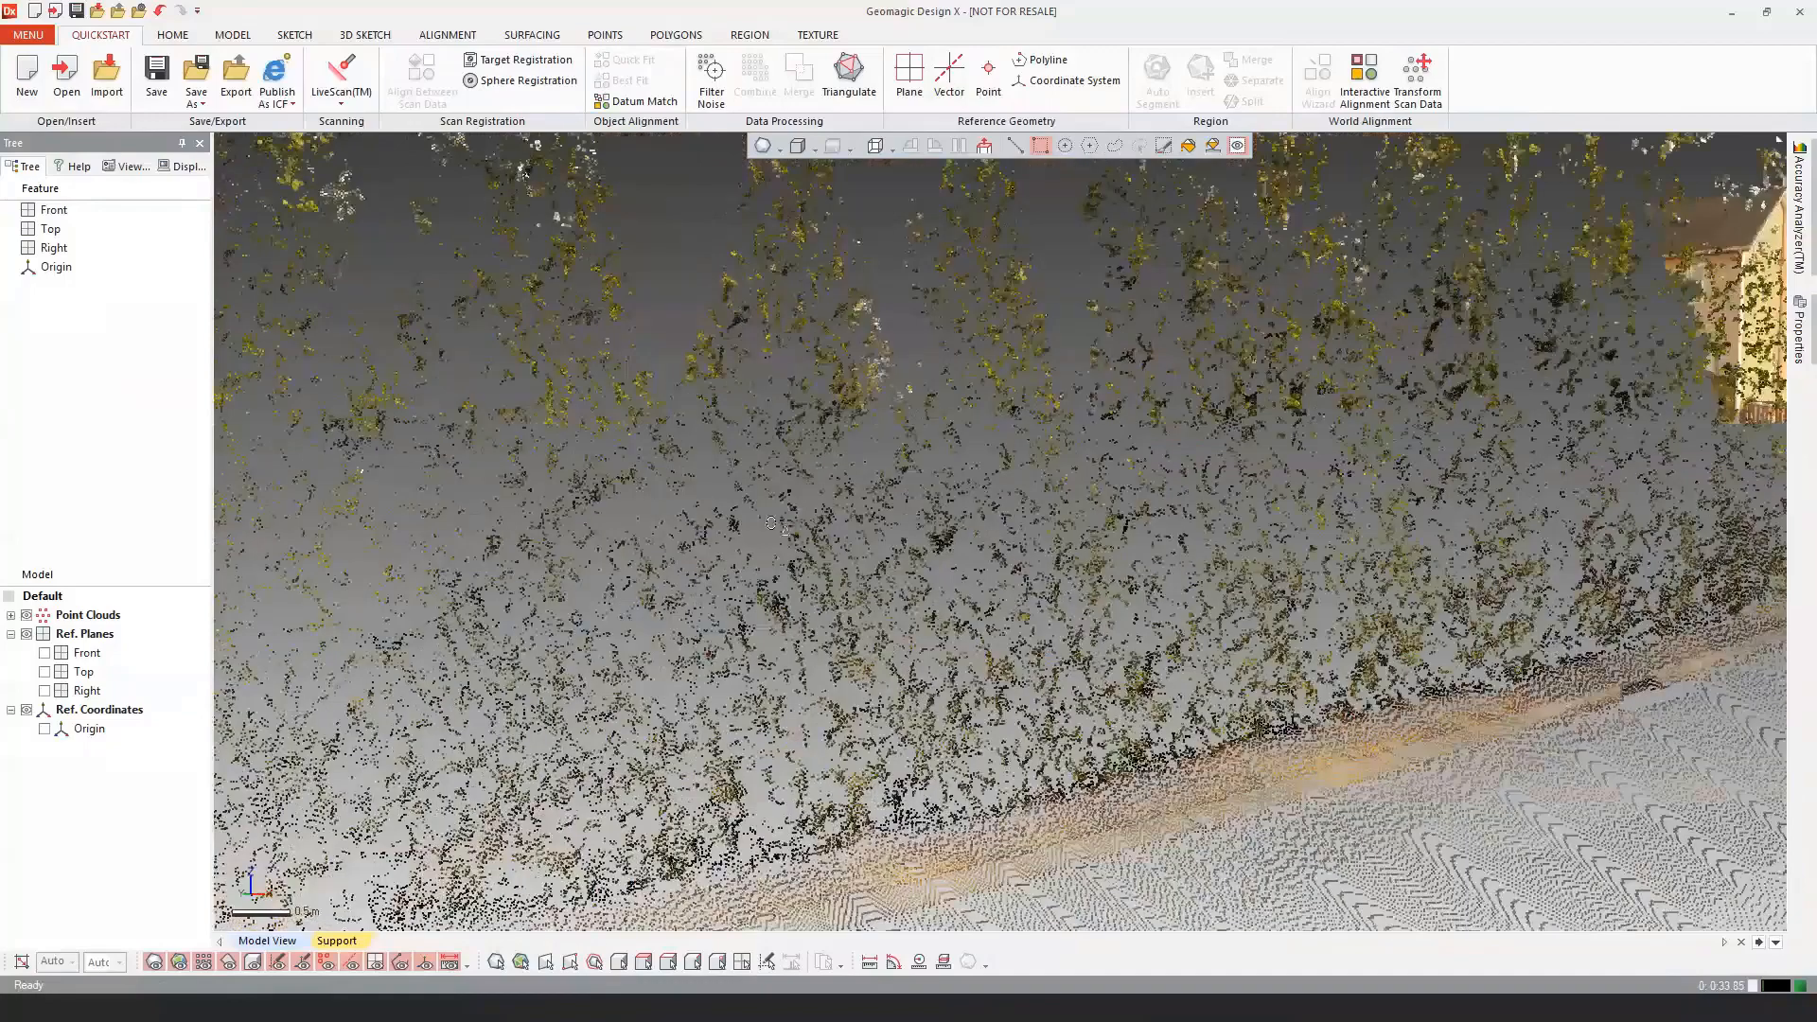
right_drag(771, 524, 890, 524)
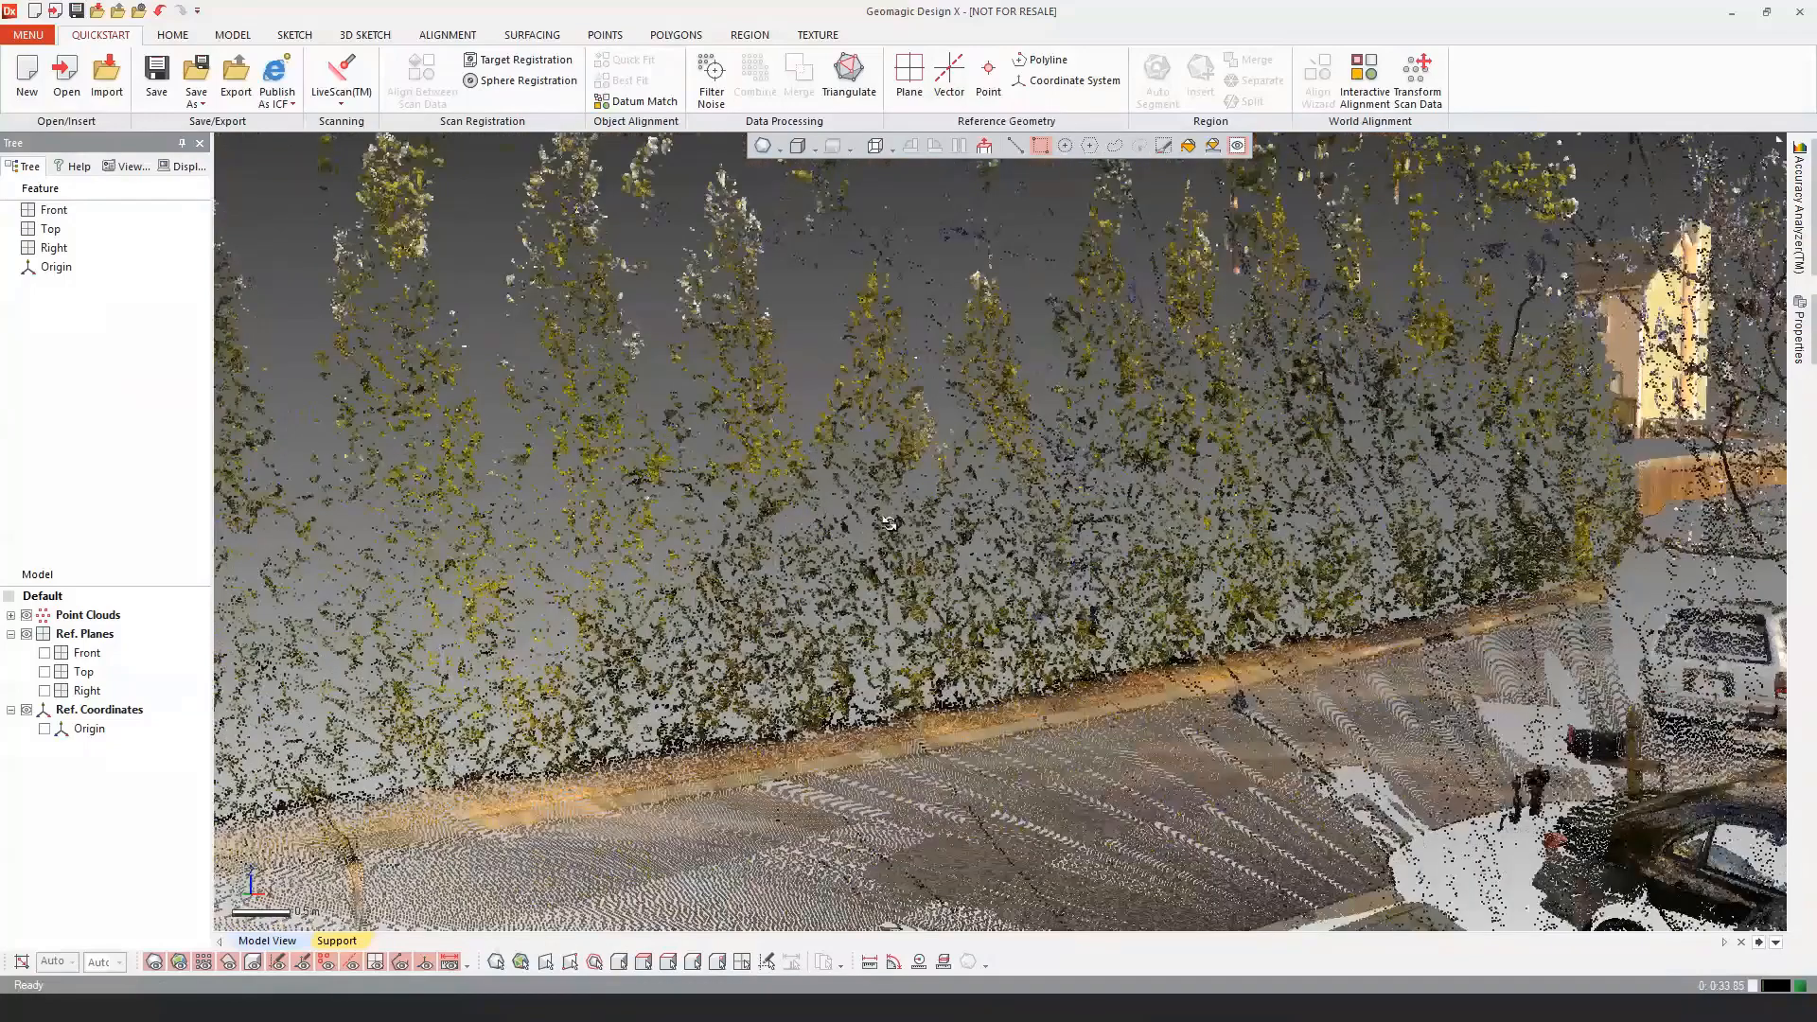
scroll(1205, 614, up, 2)
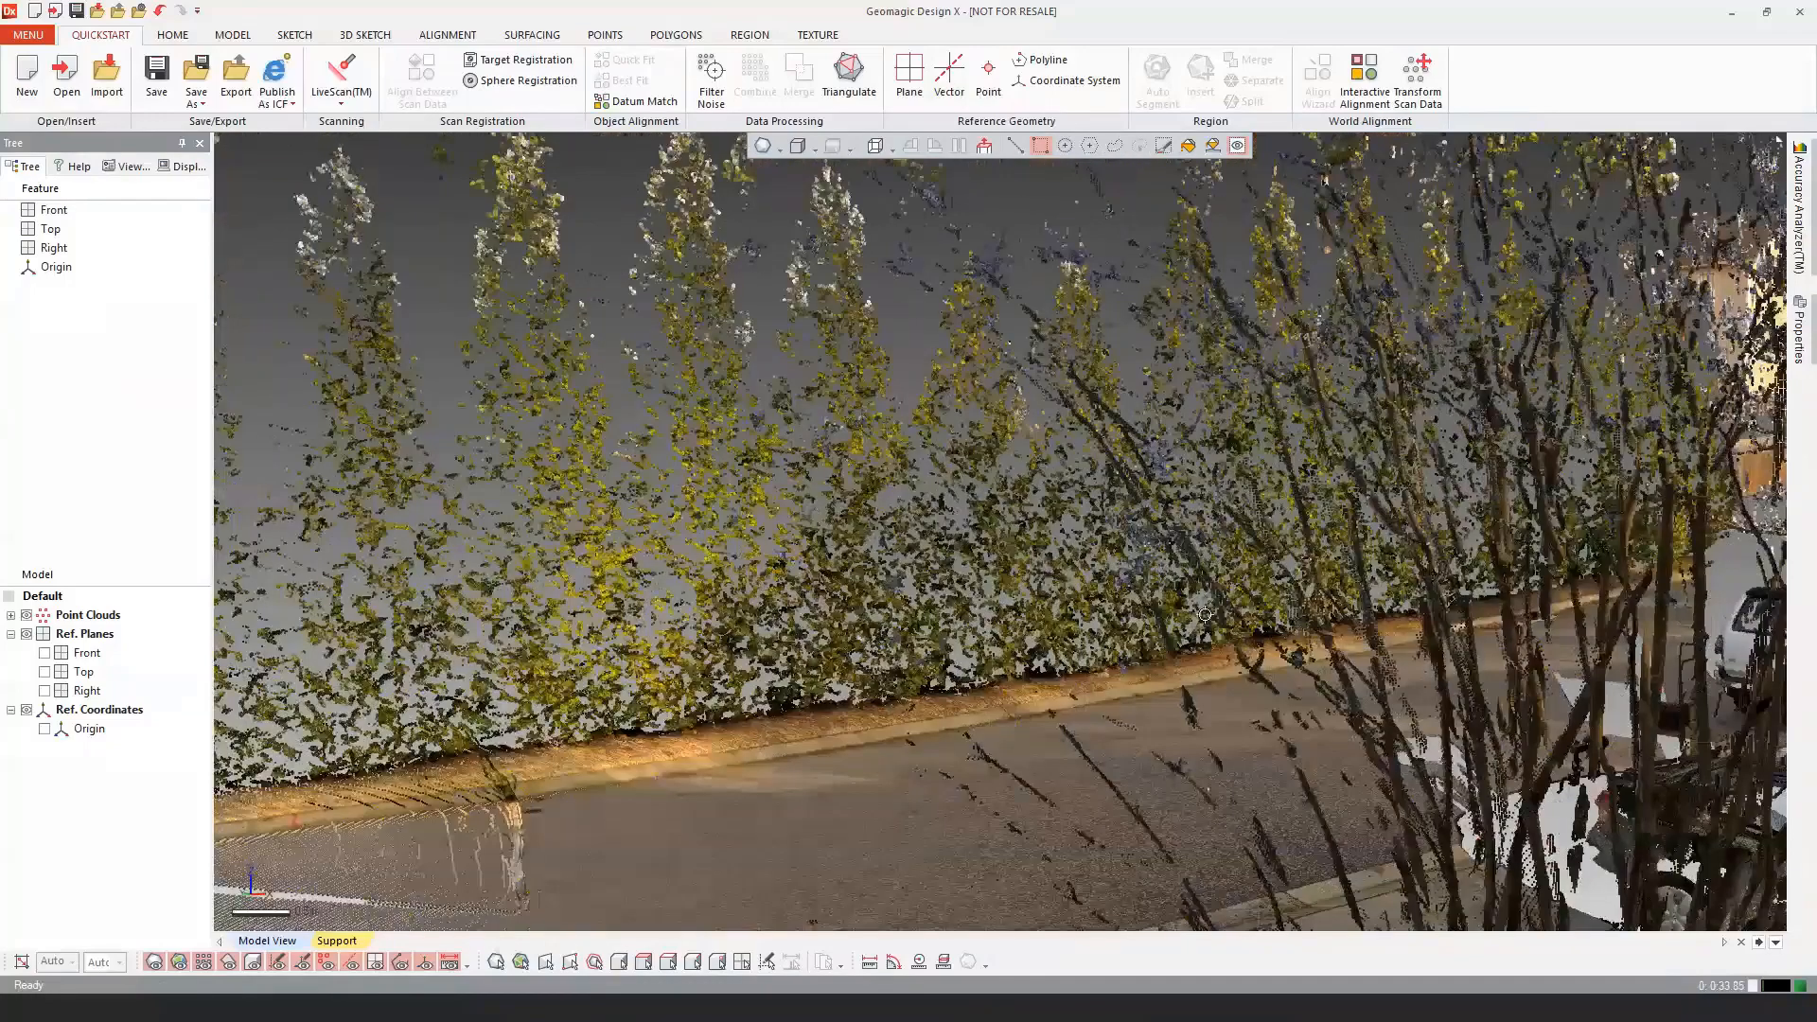
right_drag(1205, 615, 1125, 605)
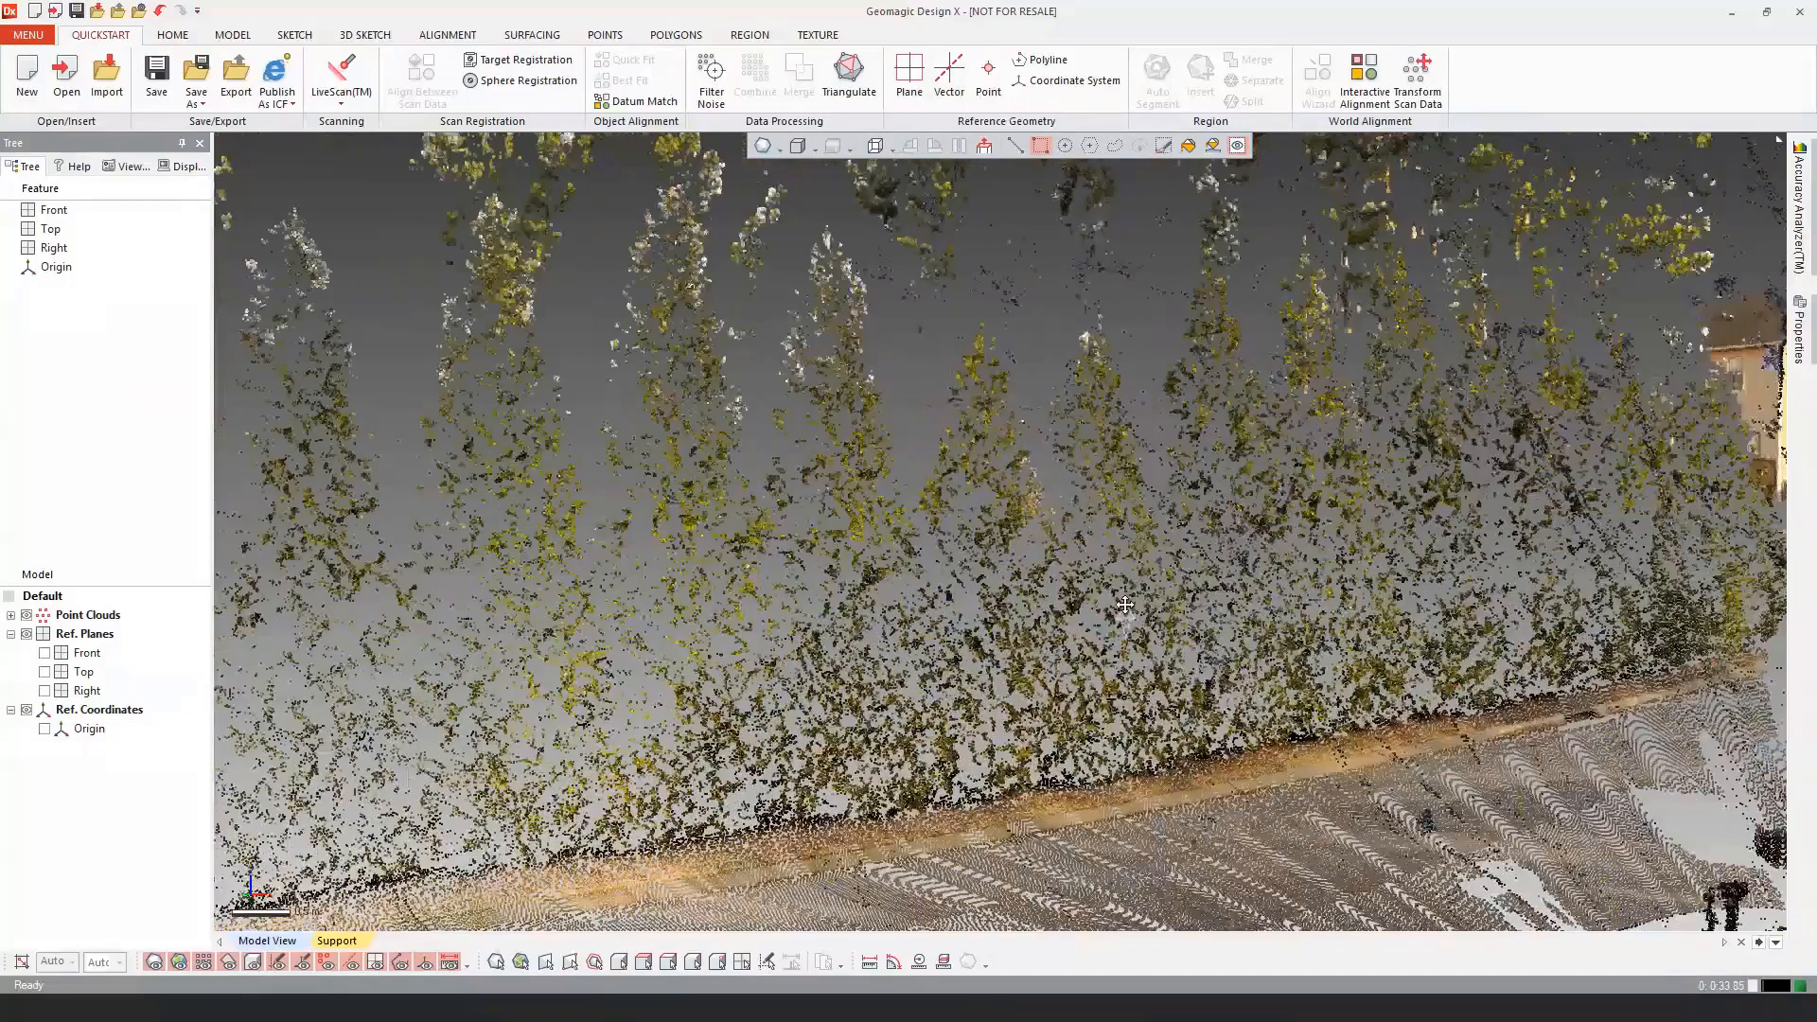
scroll(1245, 612, up, 2)
scroll(977, 637, down, 2)
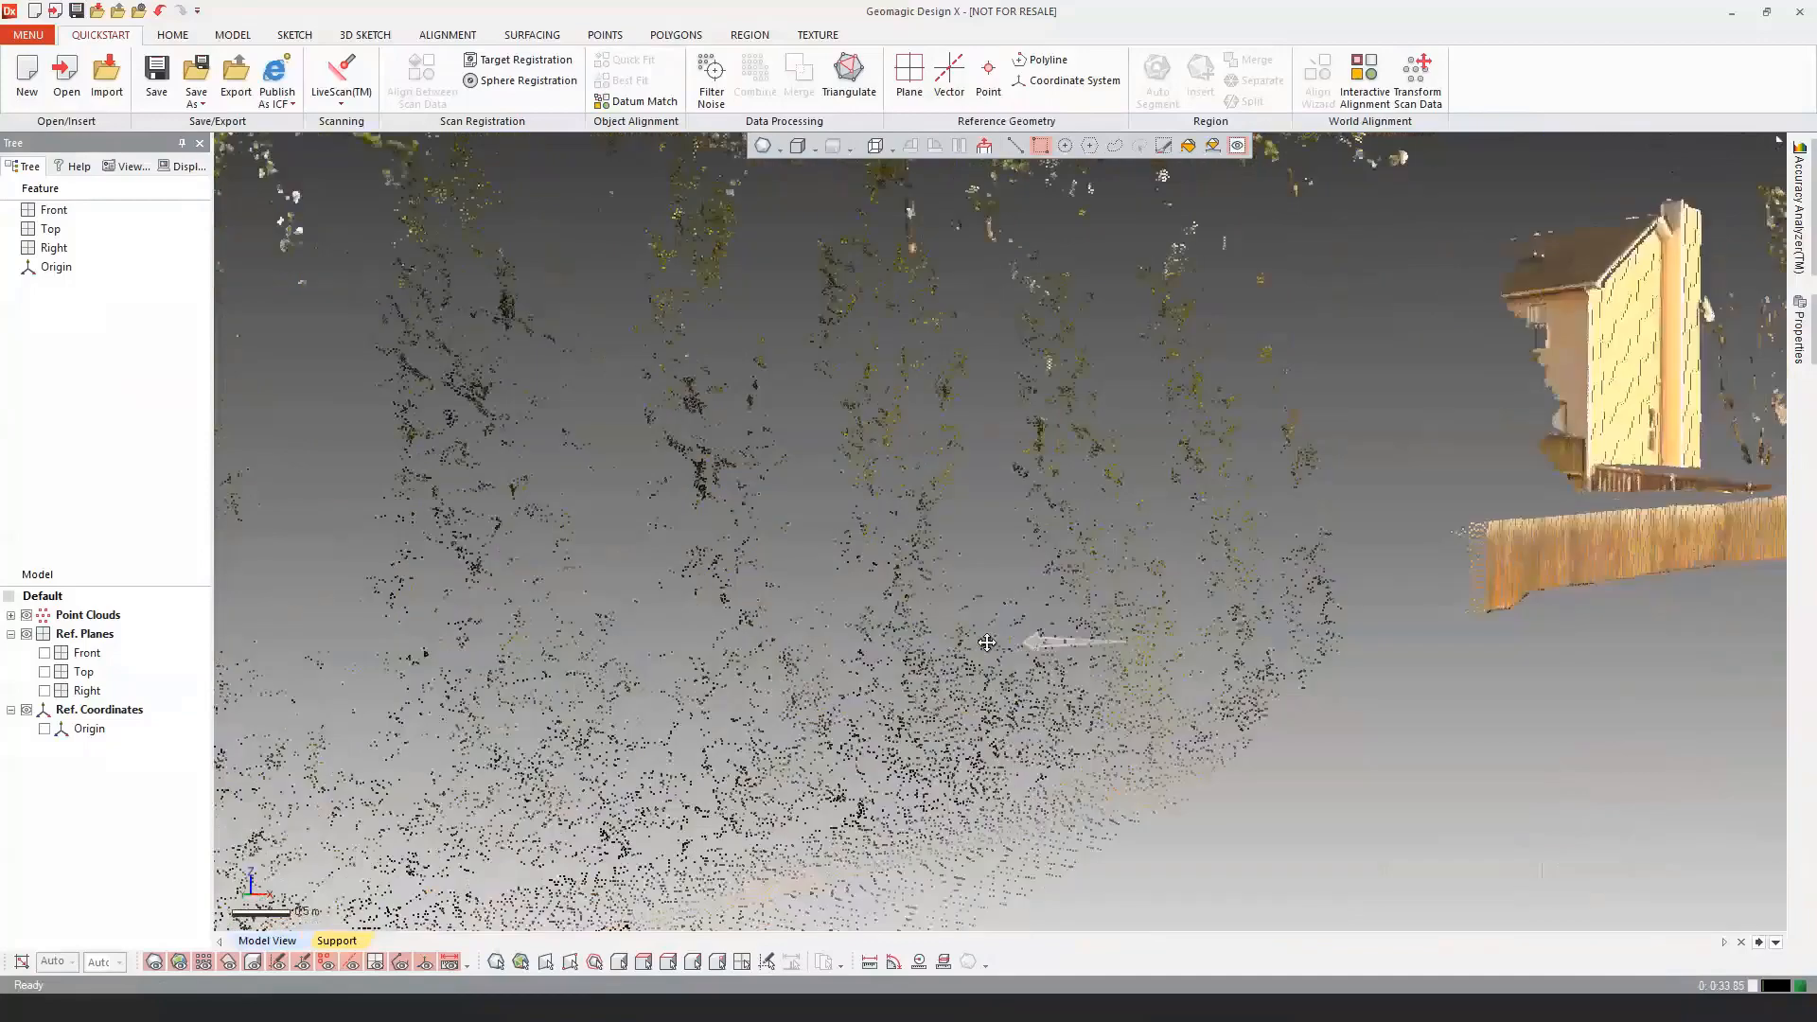
Step: Walk through the point cloud past the pickup and driveway, examining the house front, street and row of trees
scroll(1110, 682, up, 3)
scroll(1127, 672, down, 2)
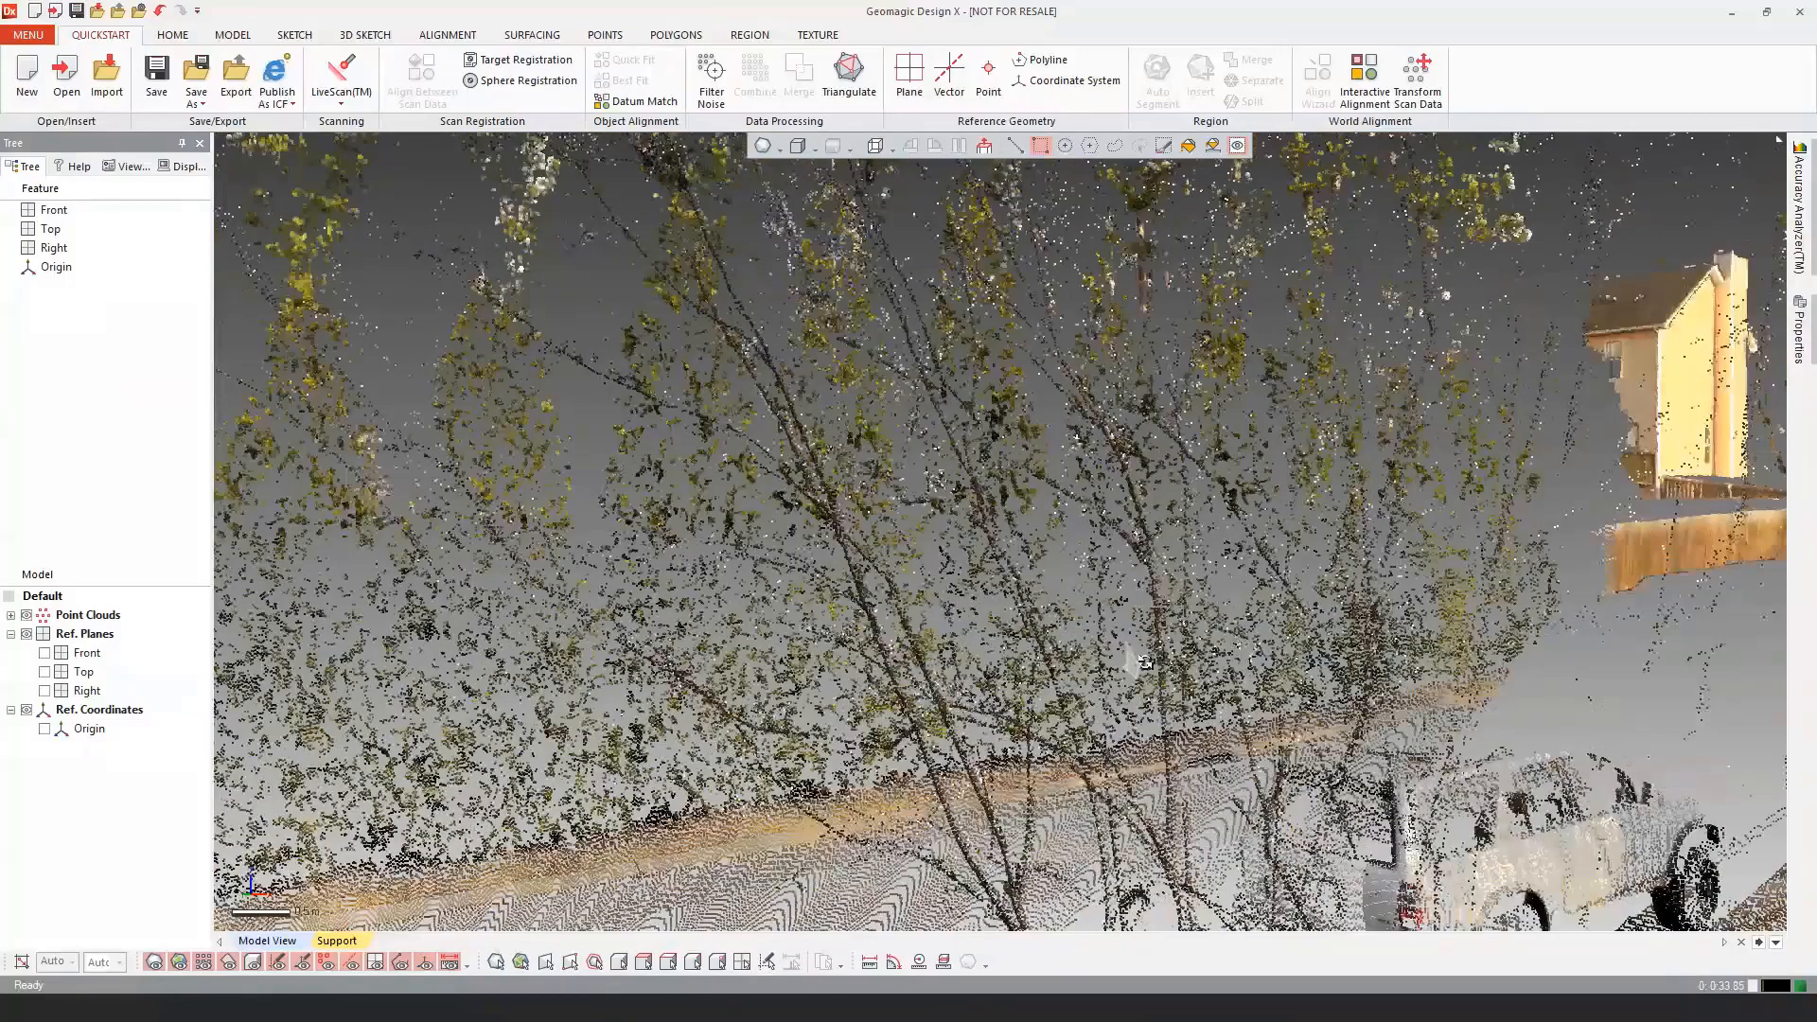
right_drag(1145, 663, 749, 663)
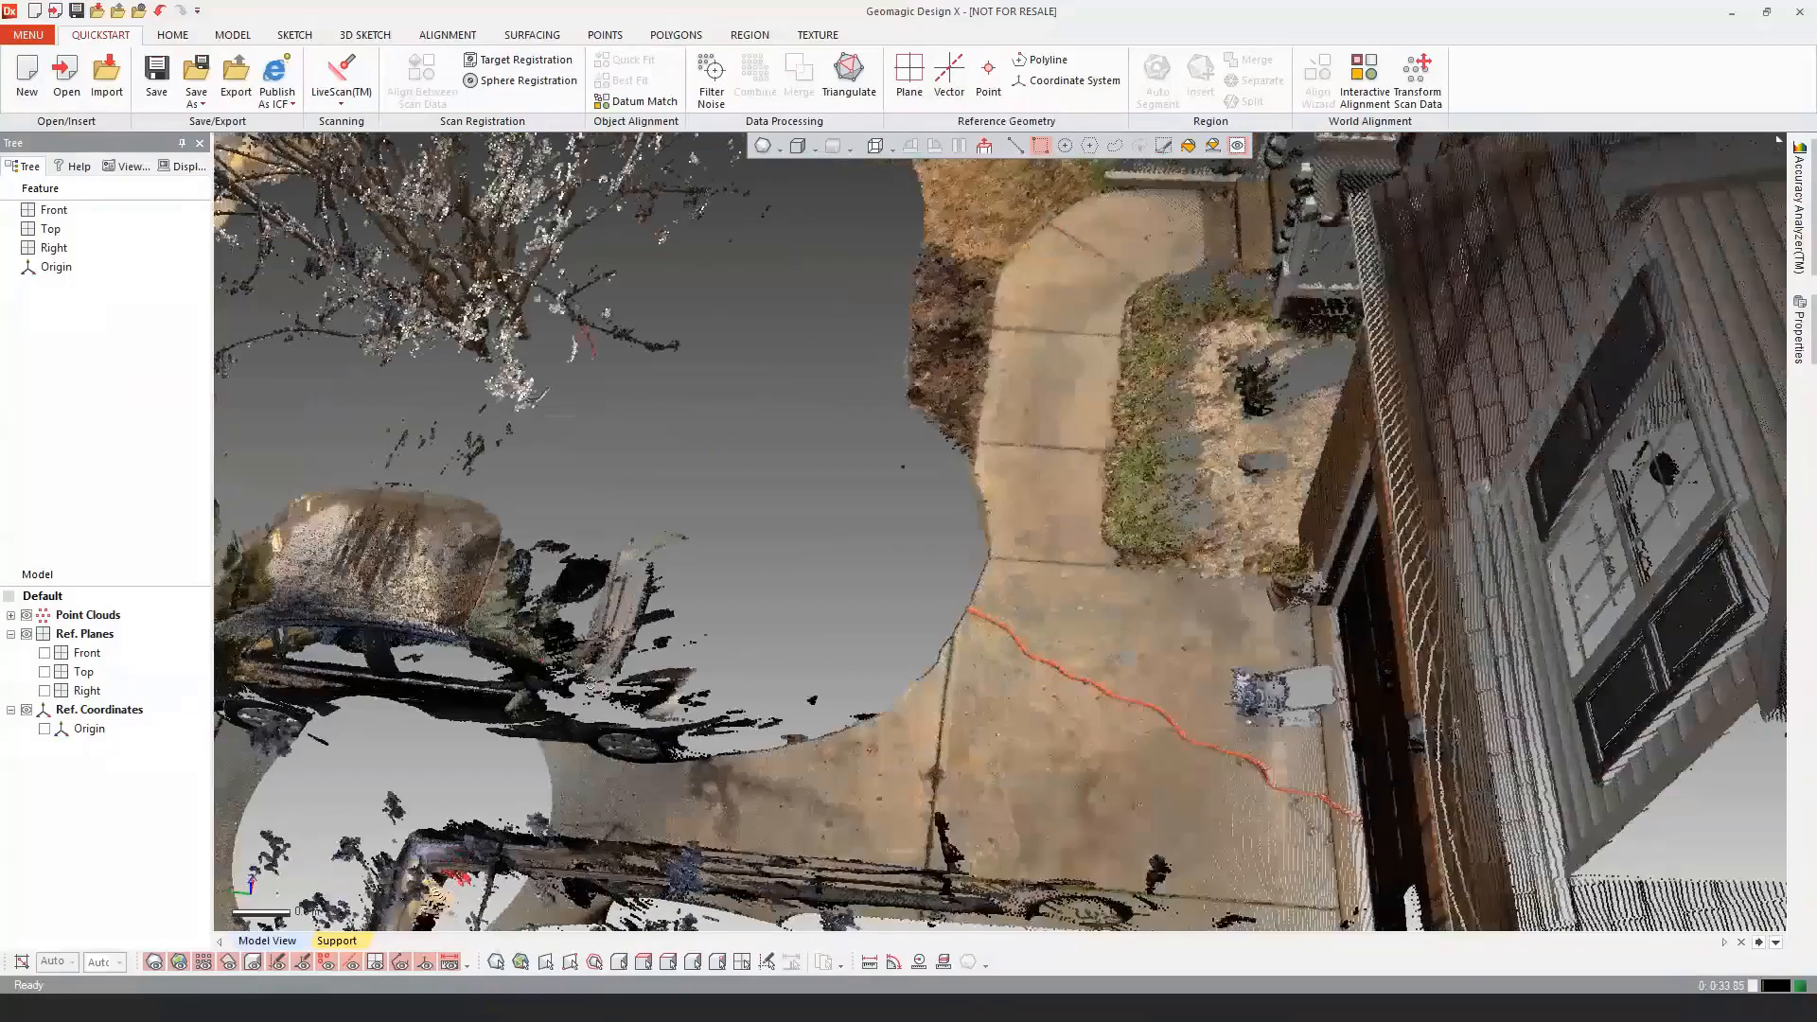
right_drag(593, 685, 193, 430)
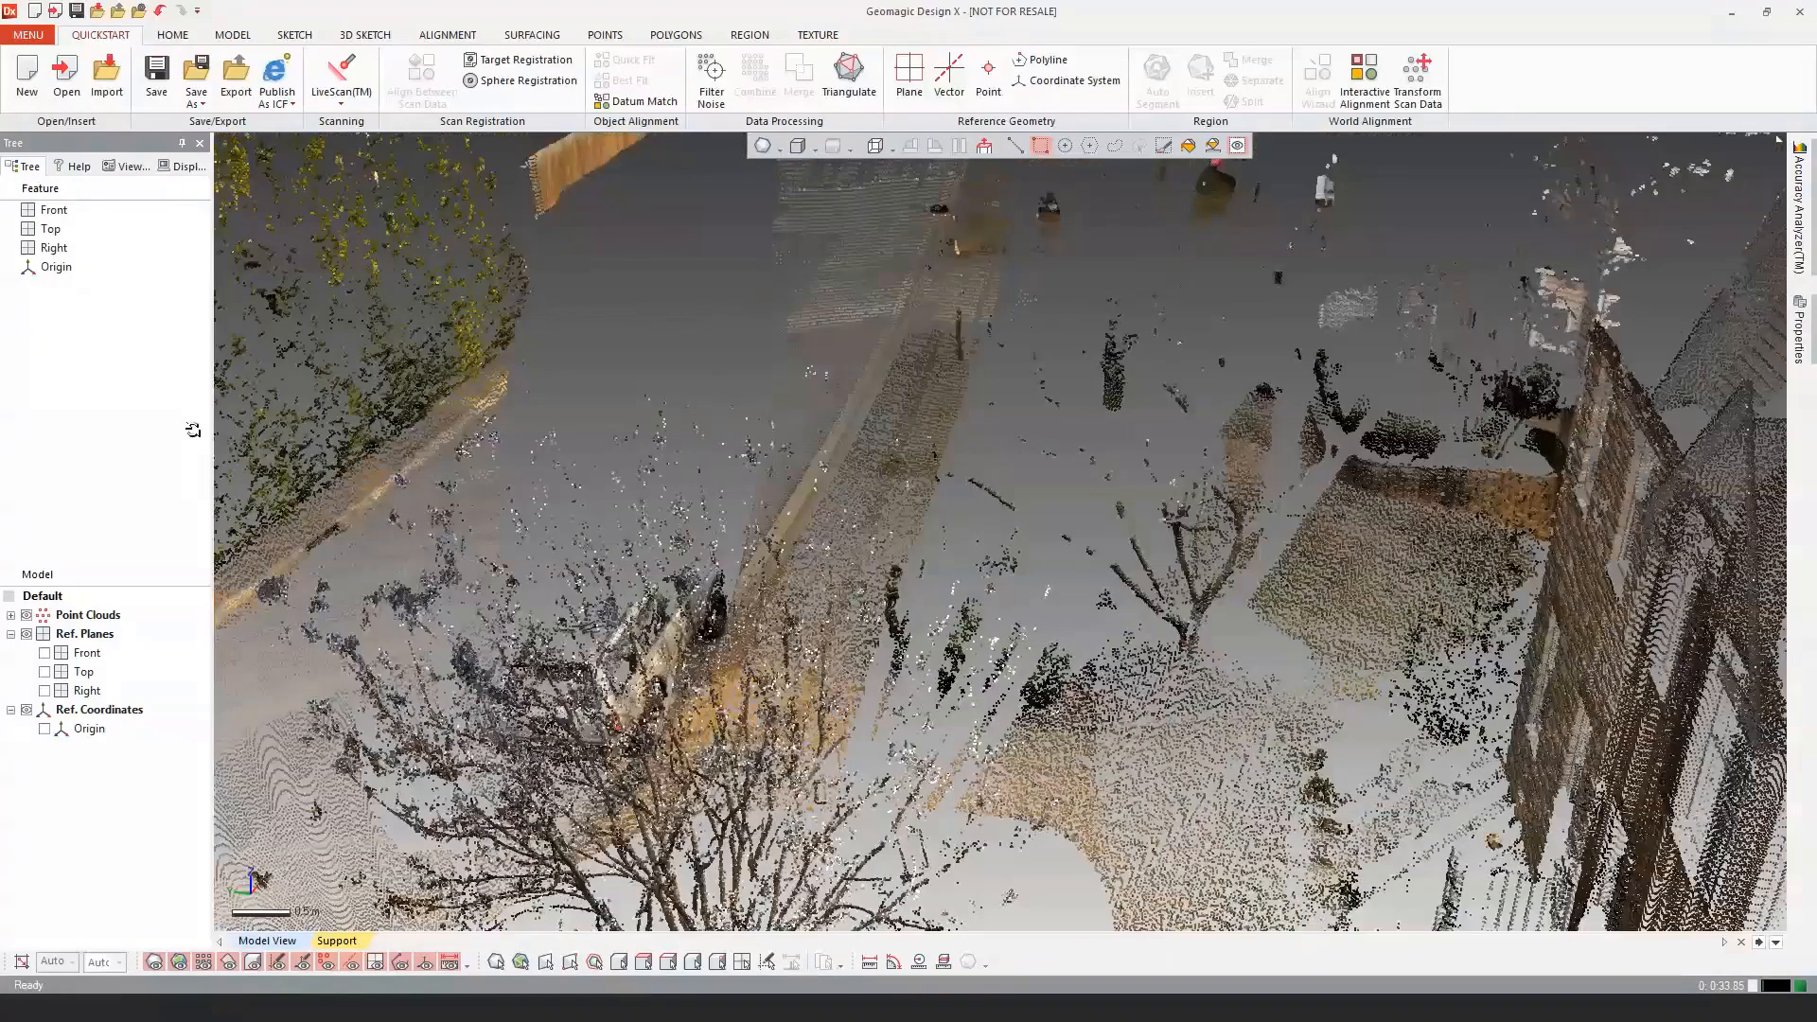
right_drag(193, 430, 149, 454)
right_drag(588, 703, 776, 357)
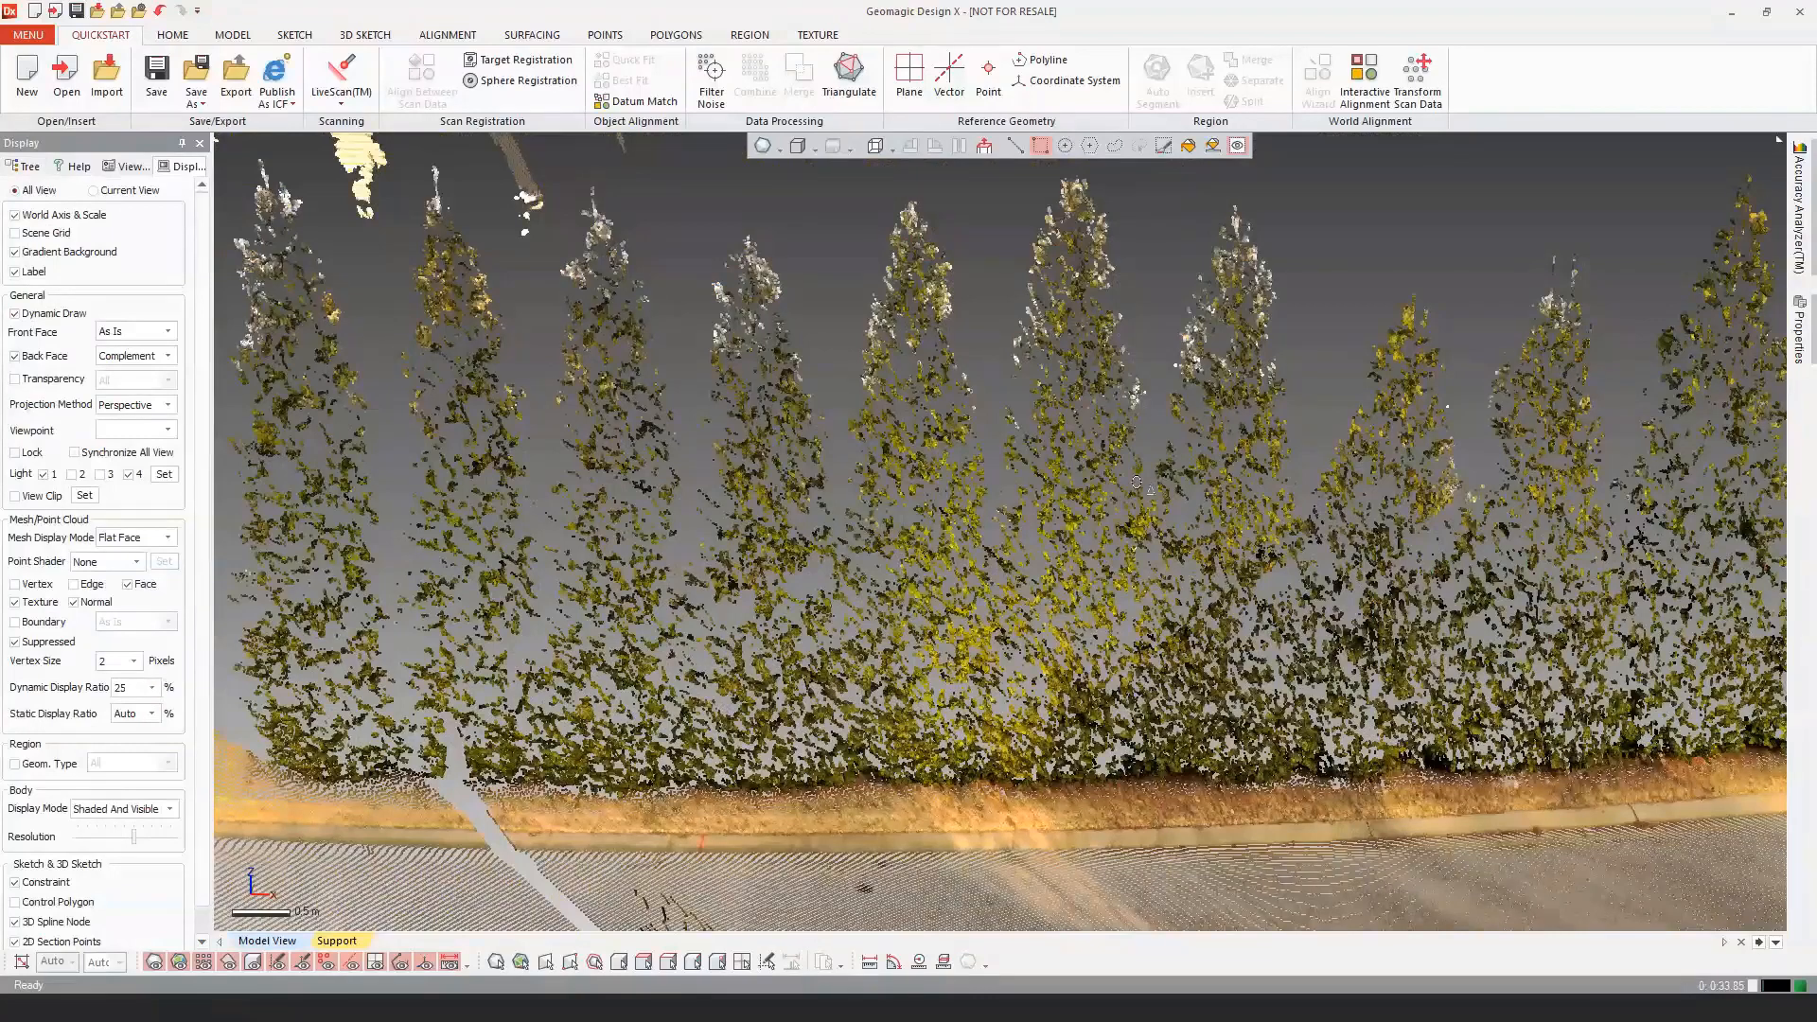
right_drag(1075, 422, 500, 687)
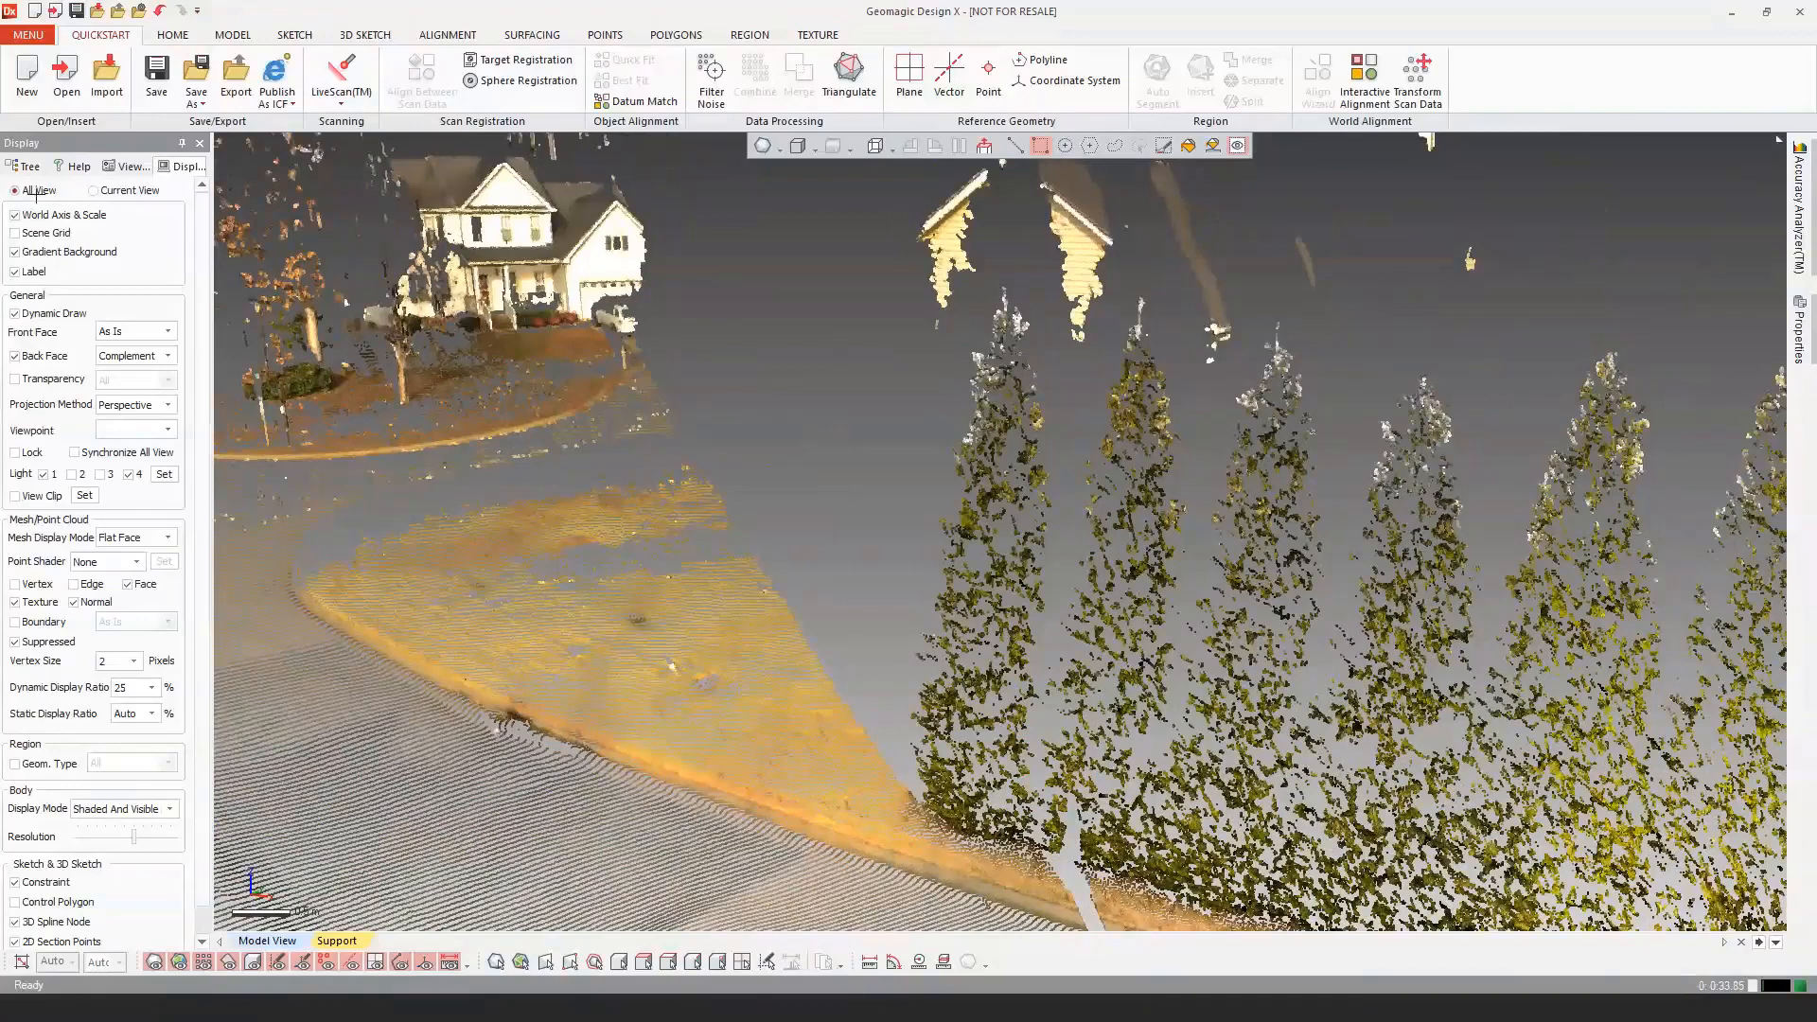
Step: Expand the imported house scan in the model tree to check its point count and overall dimensions
click(32, 166)
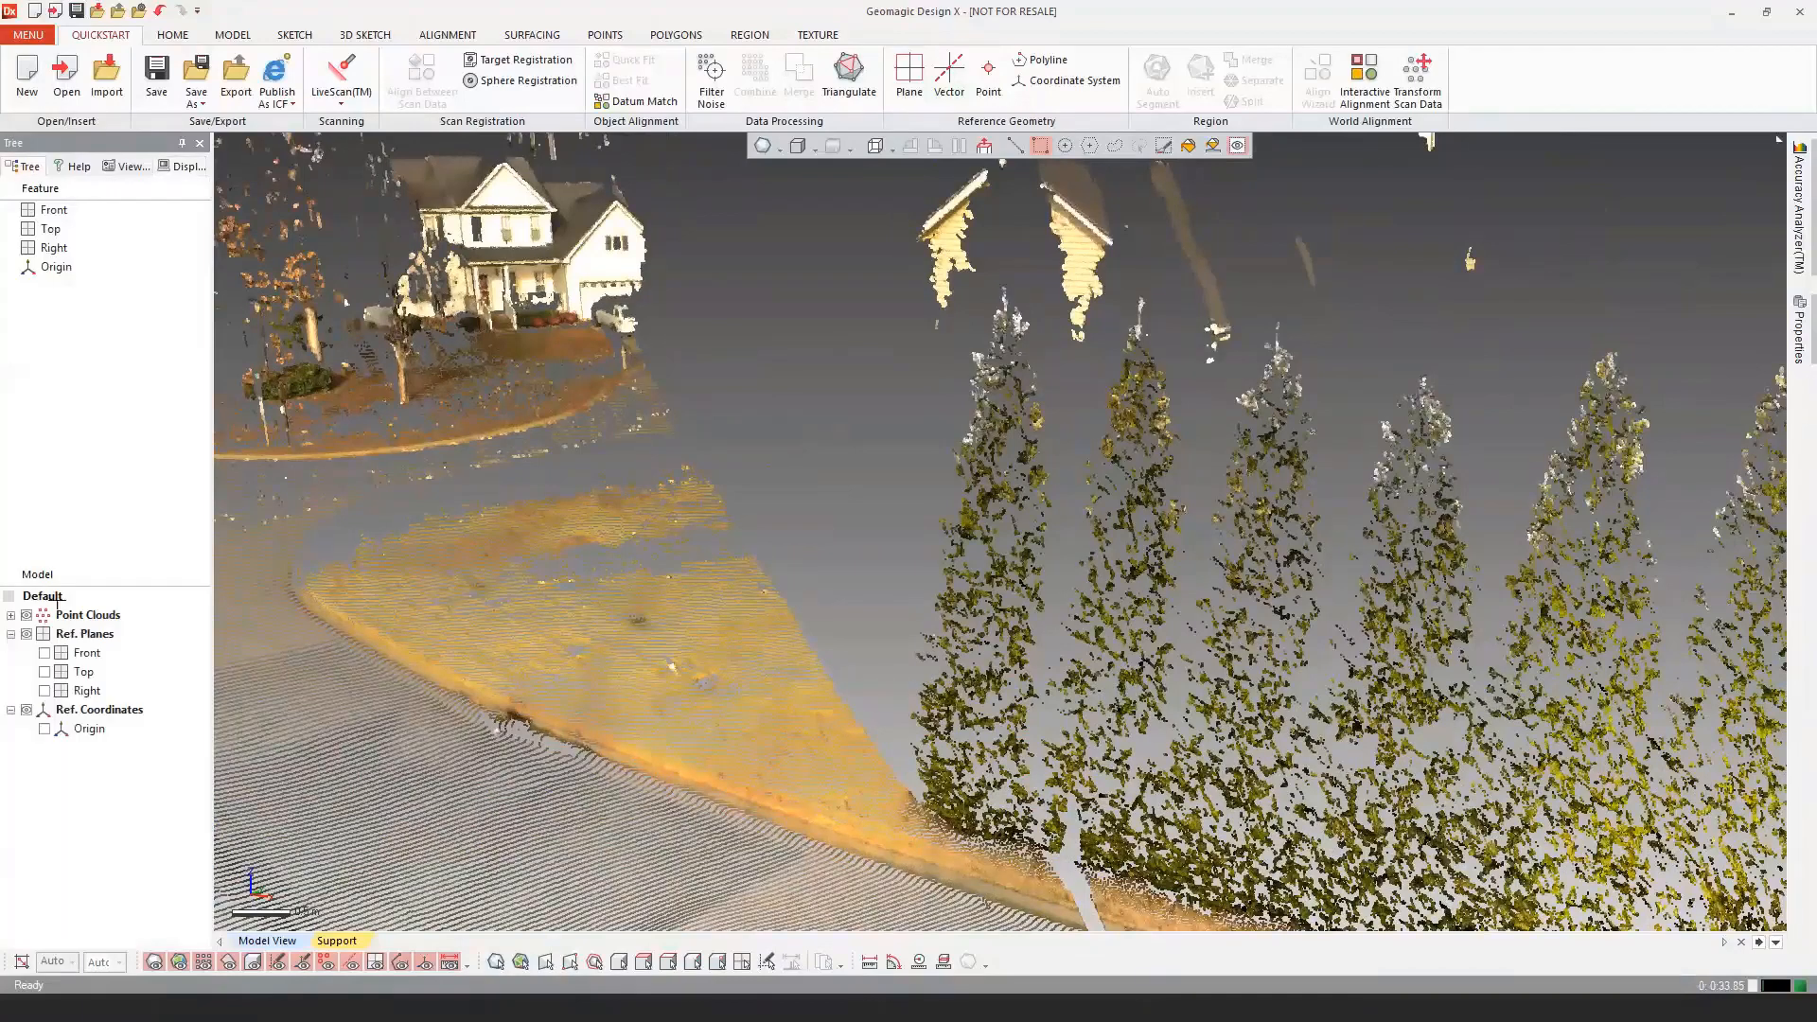
click(11, 614)
click(28, 633)
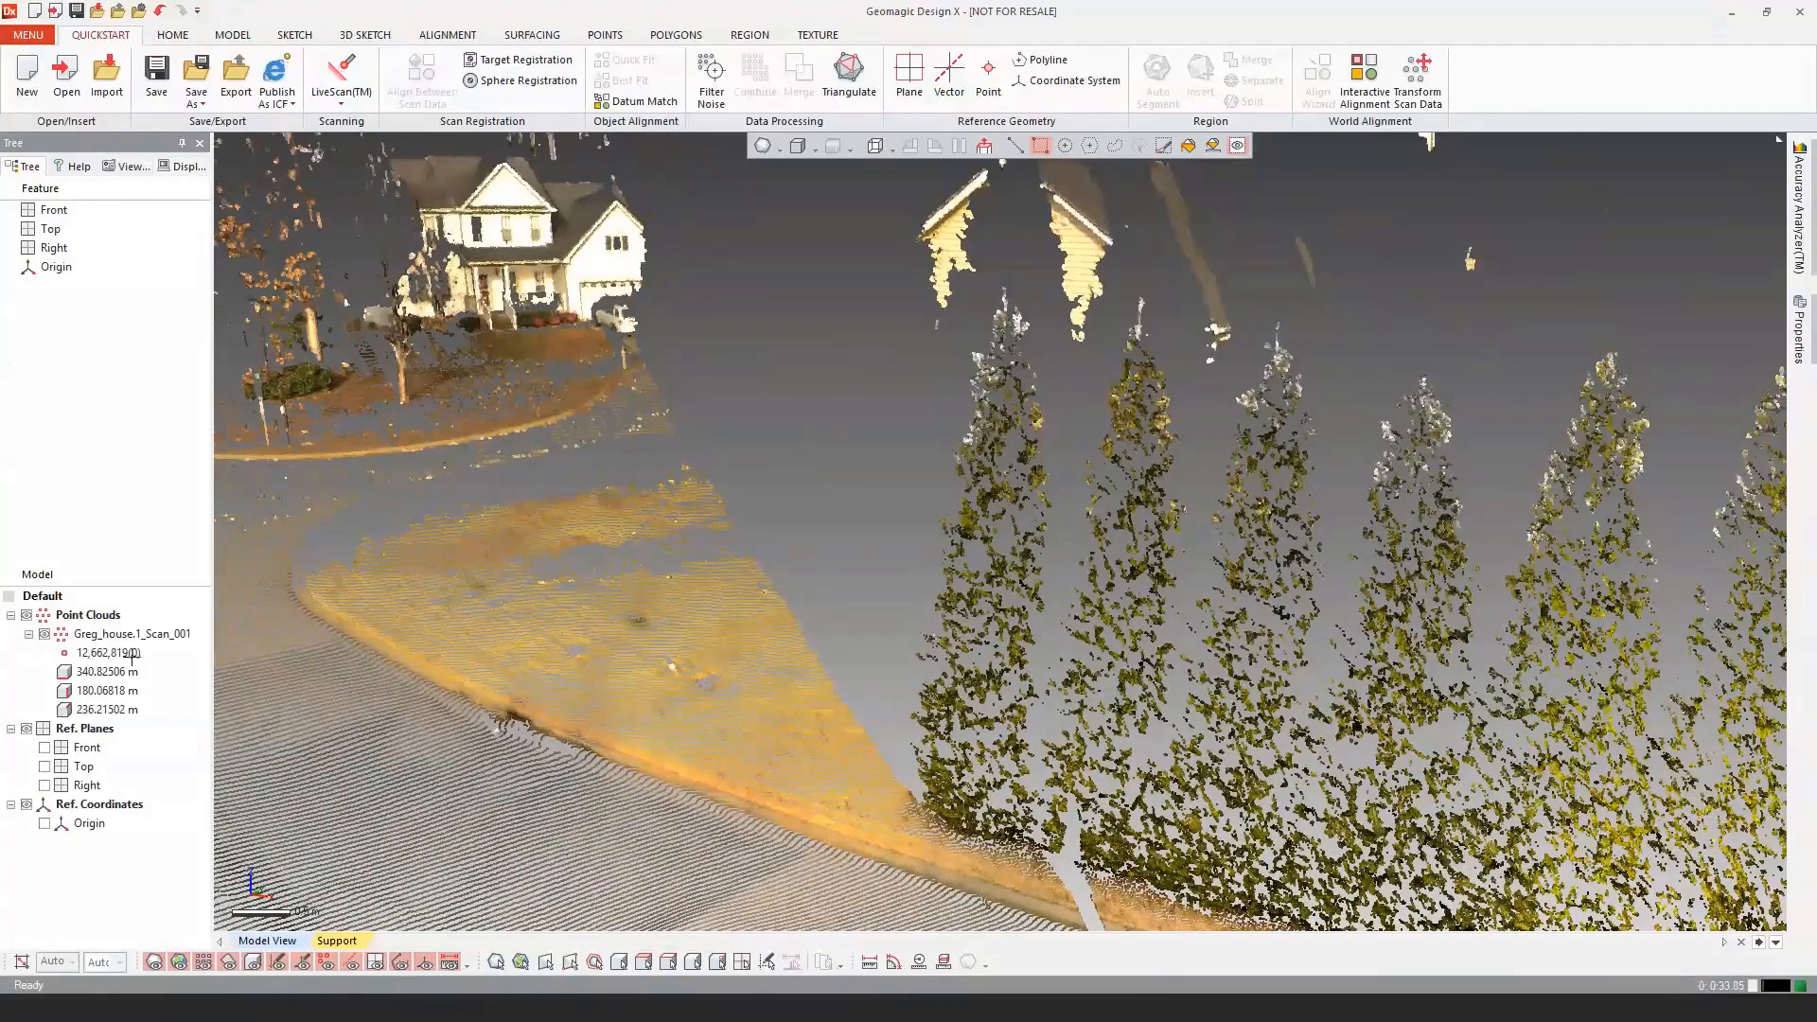
right_drag(775, 530, 769, 530)
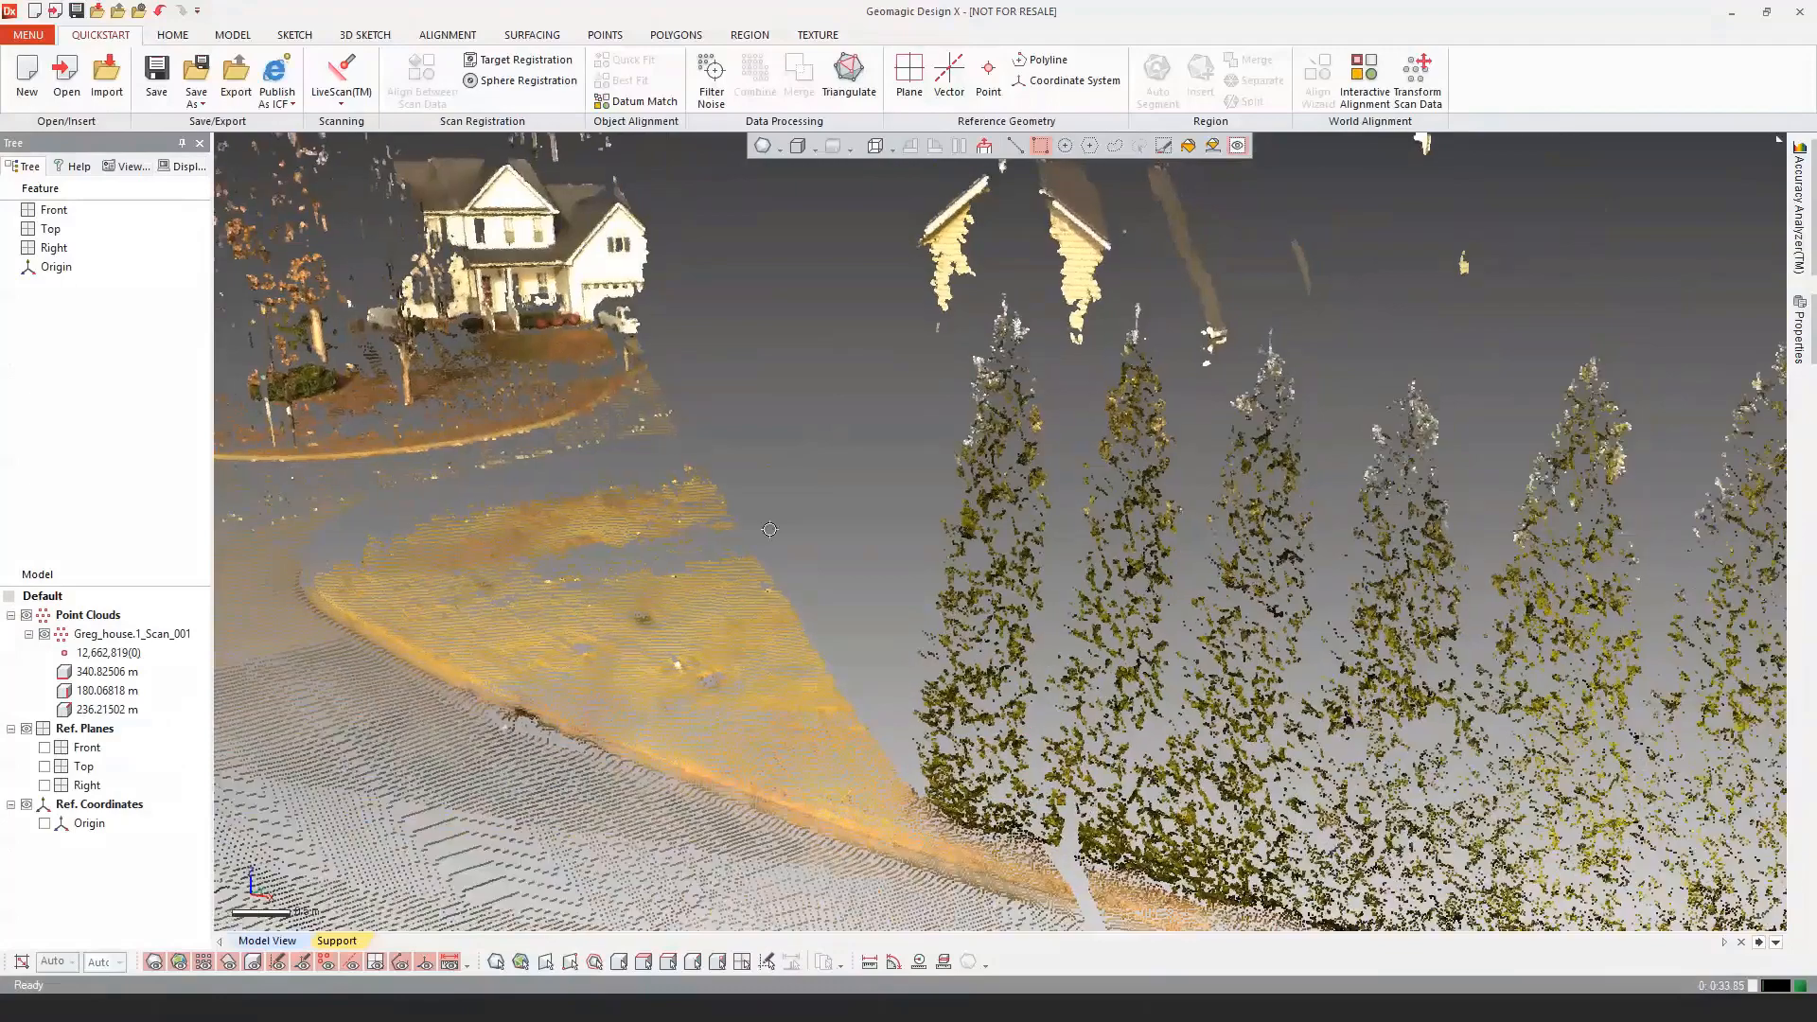
Step: Turn off Walk-through mode and return to an overview of the whole street scan
click(28, 35)
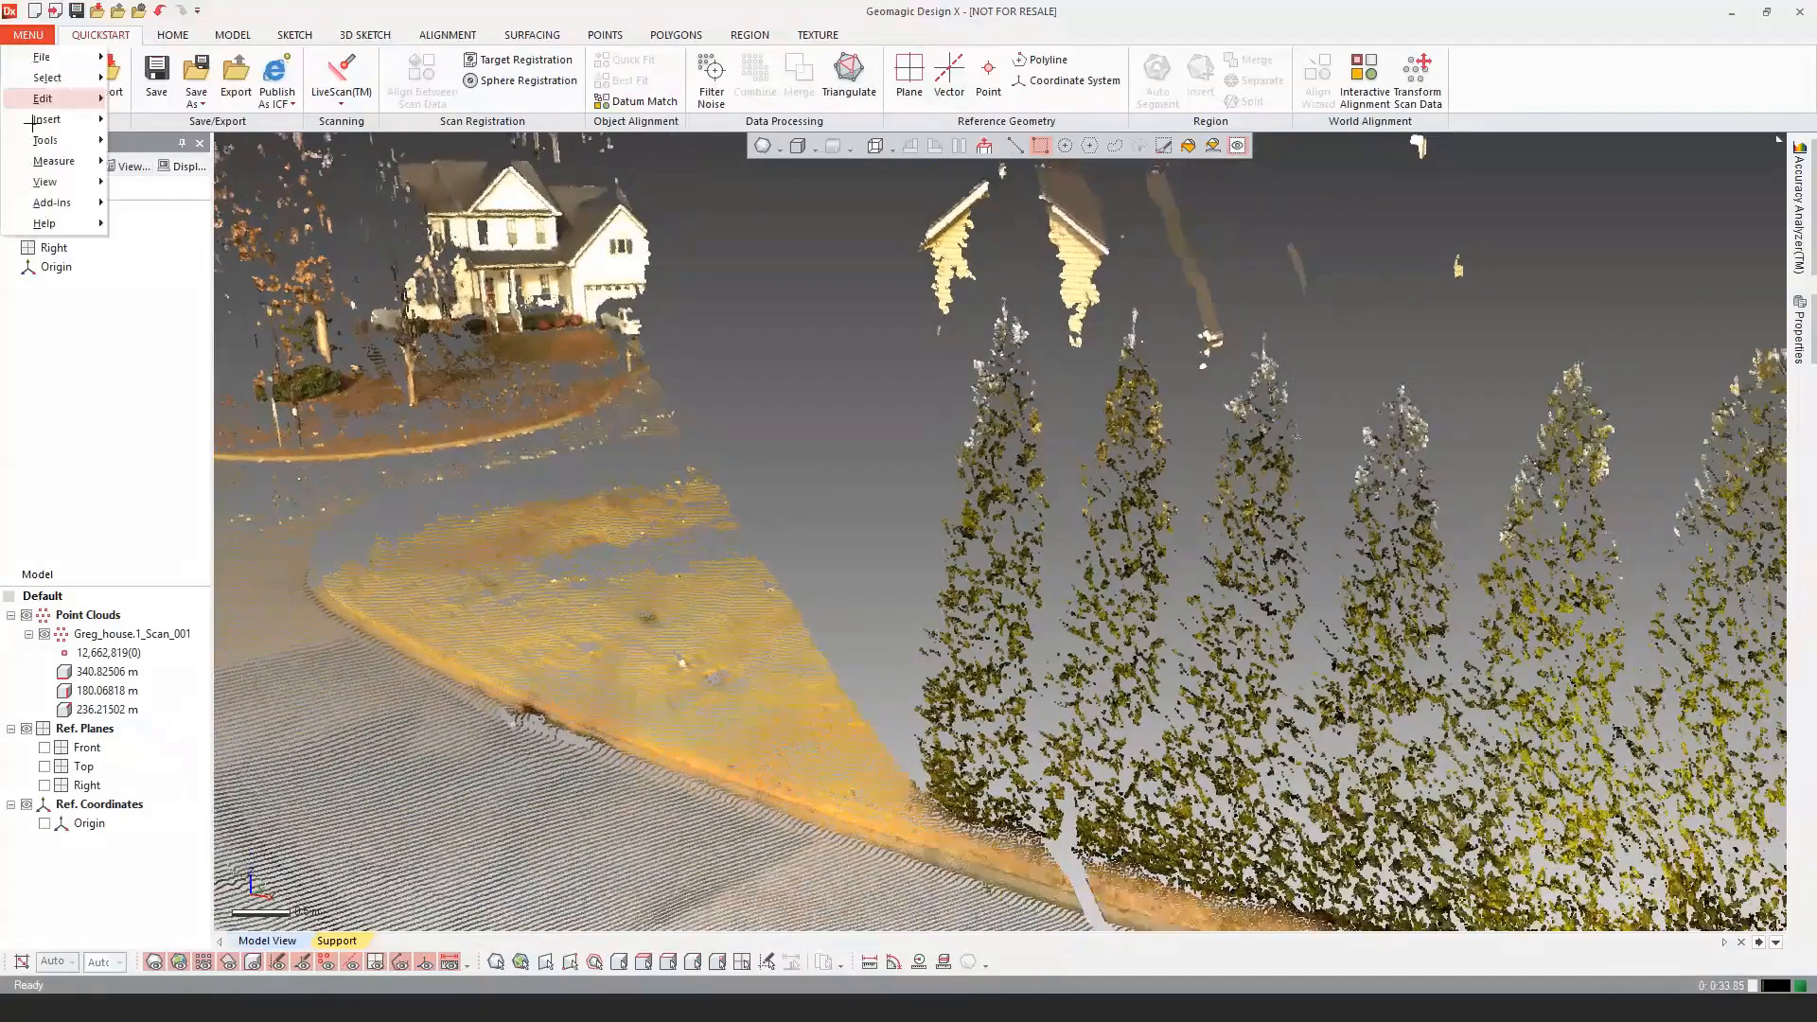
mouse_move(73, 227)
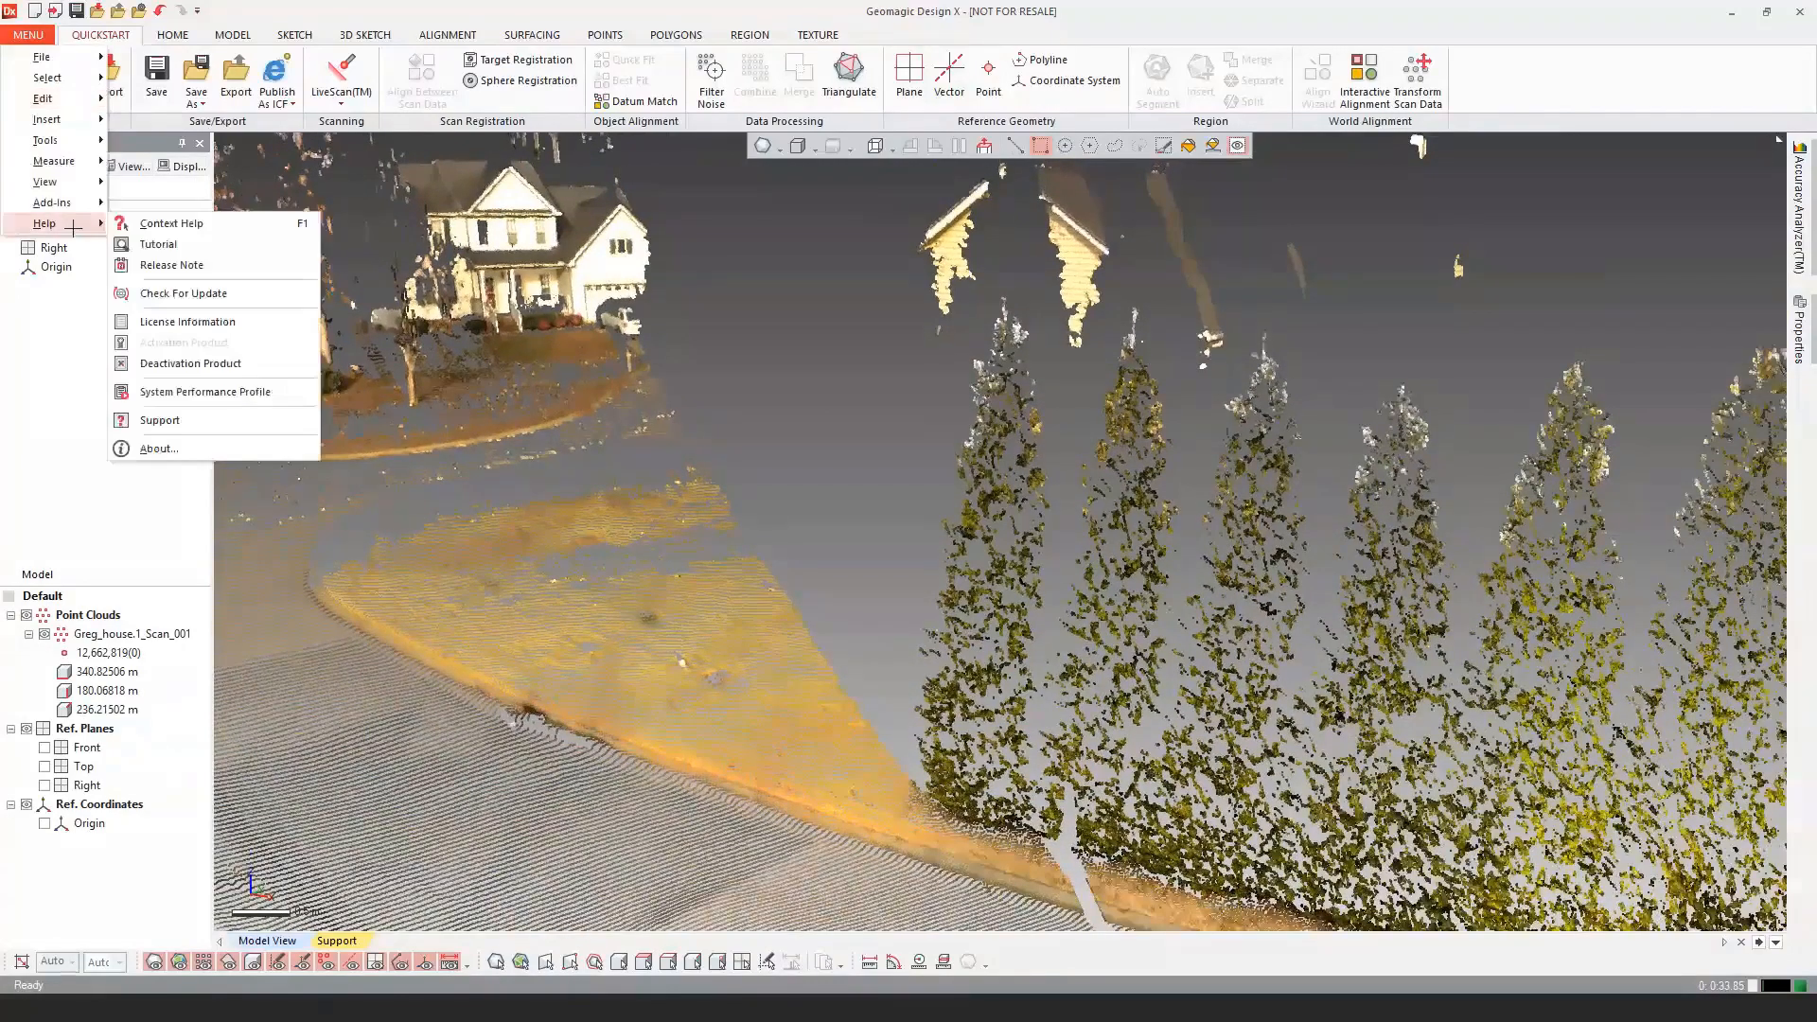
mouse_move(59, 182)
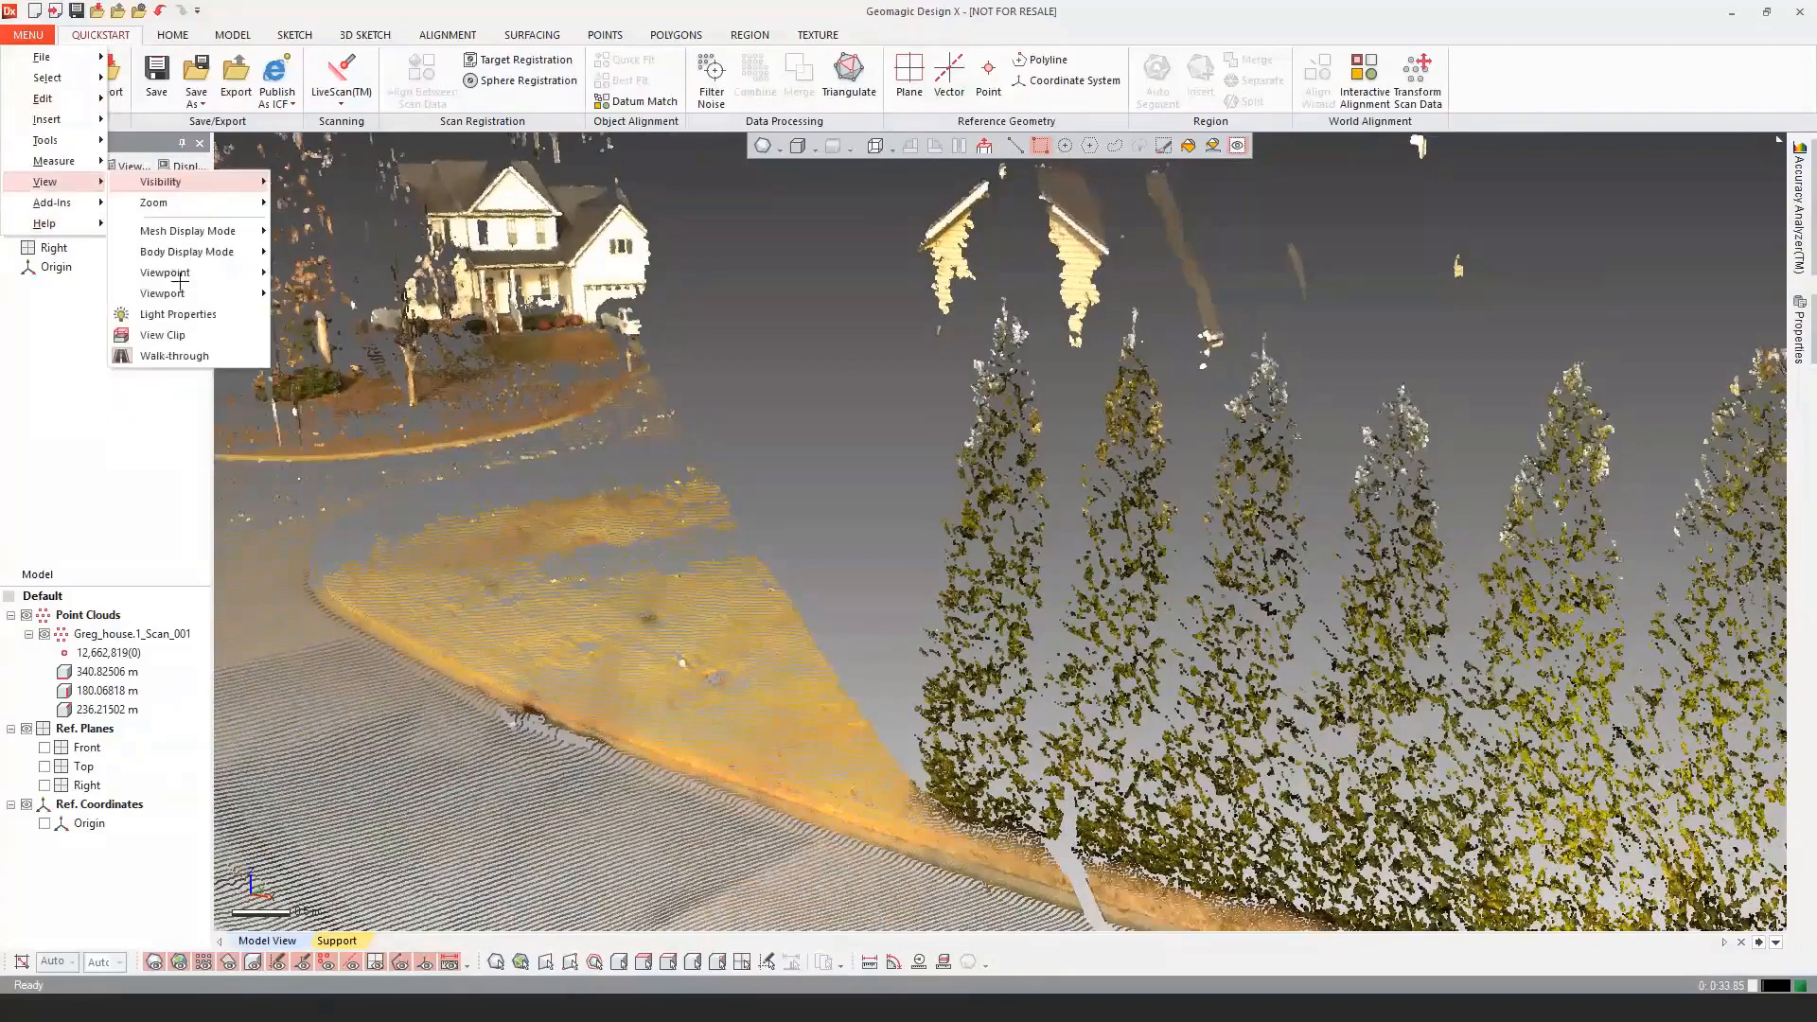
click(180, 340)
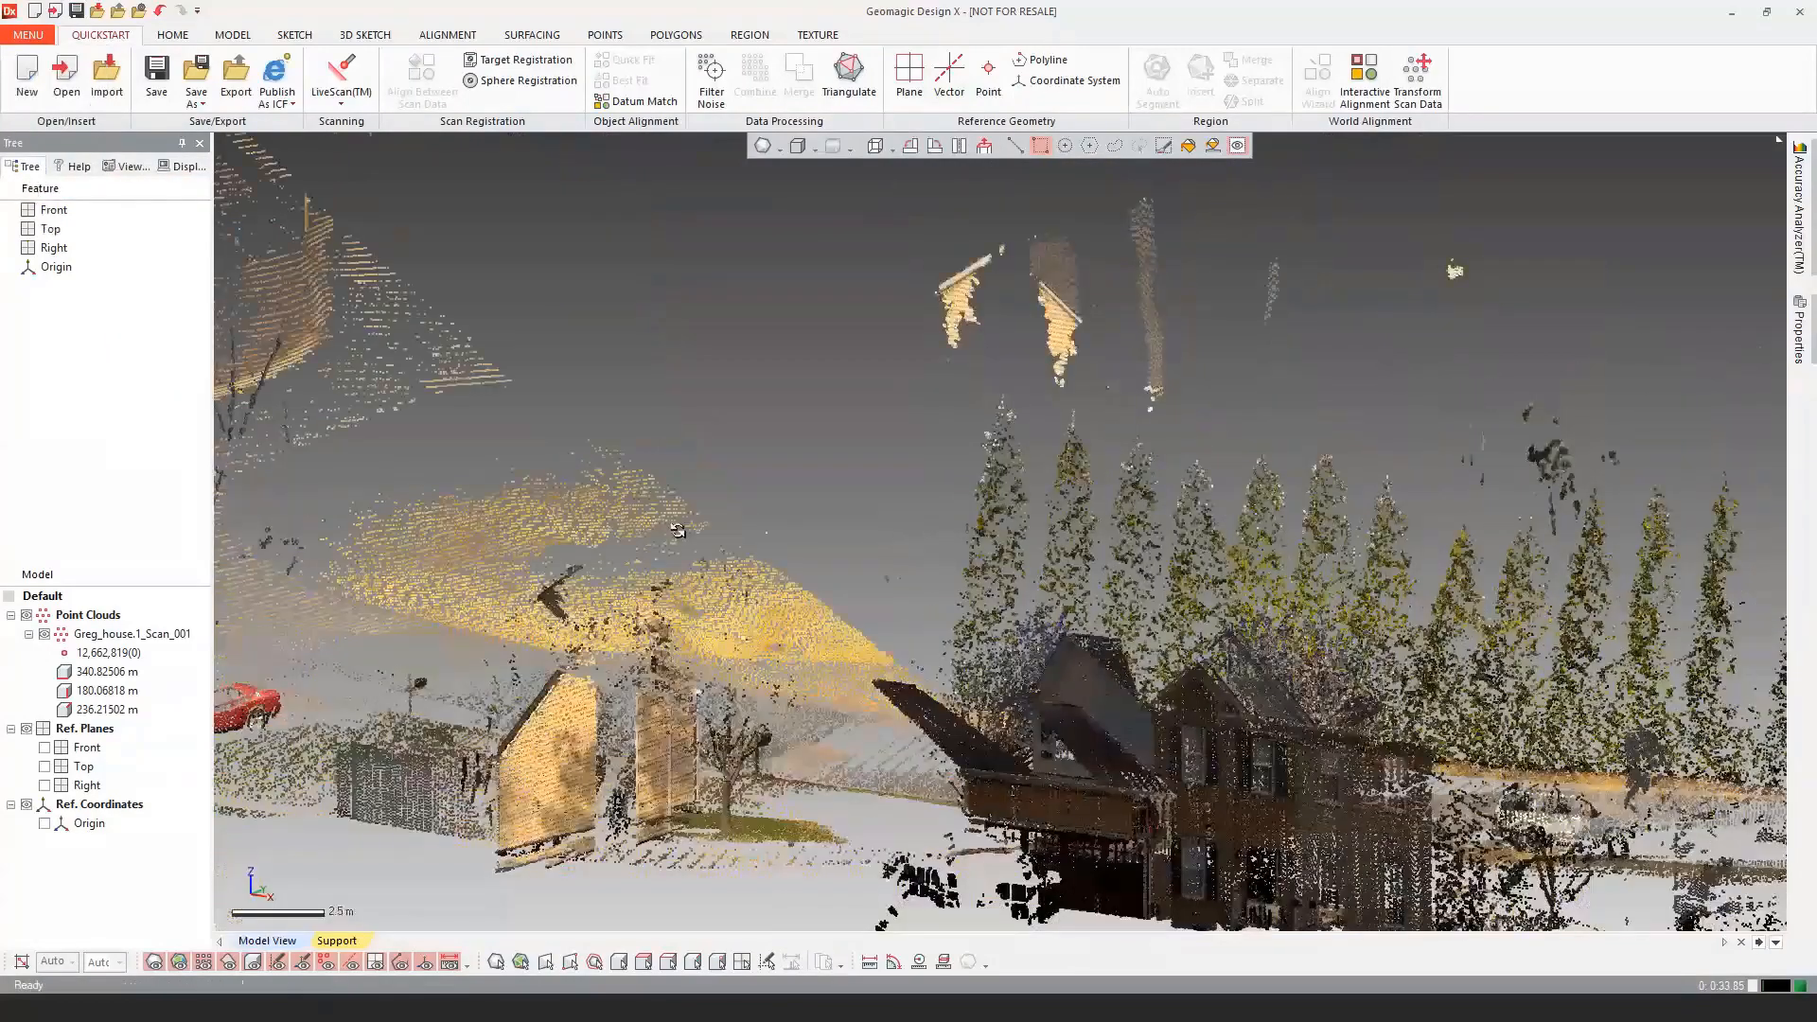
right_drag(678, 530, 899, 407)
Step: Start View Clip on the point cloud and set it to the Inside Box option
click(181, 165)
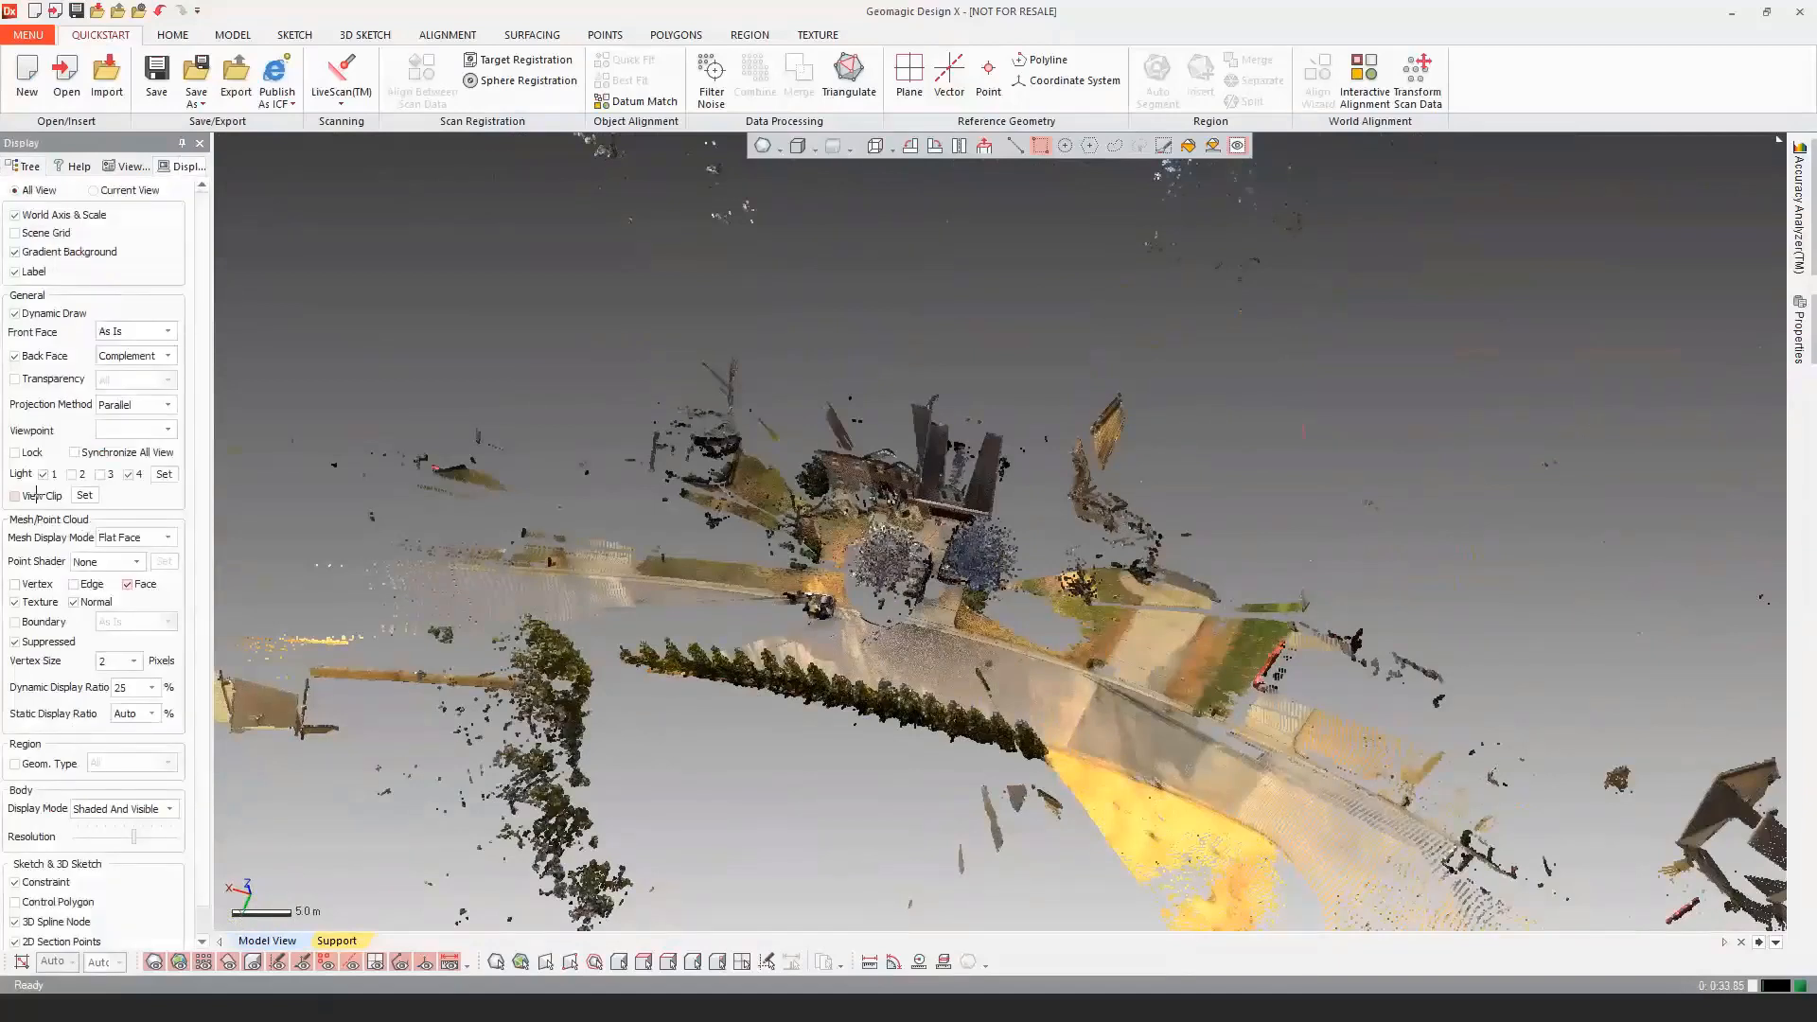
click(85, 495)
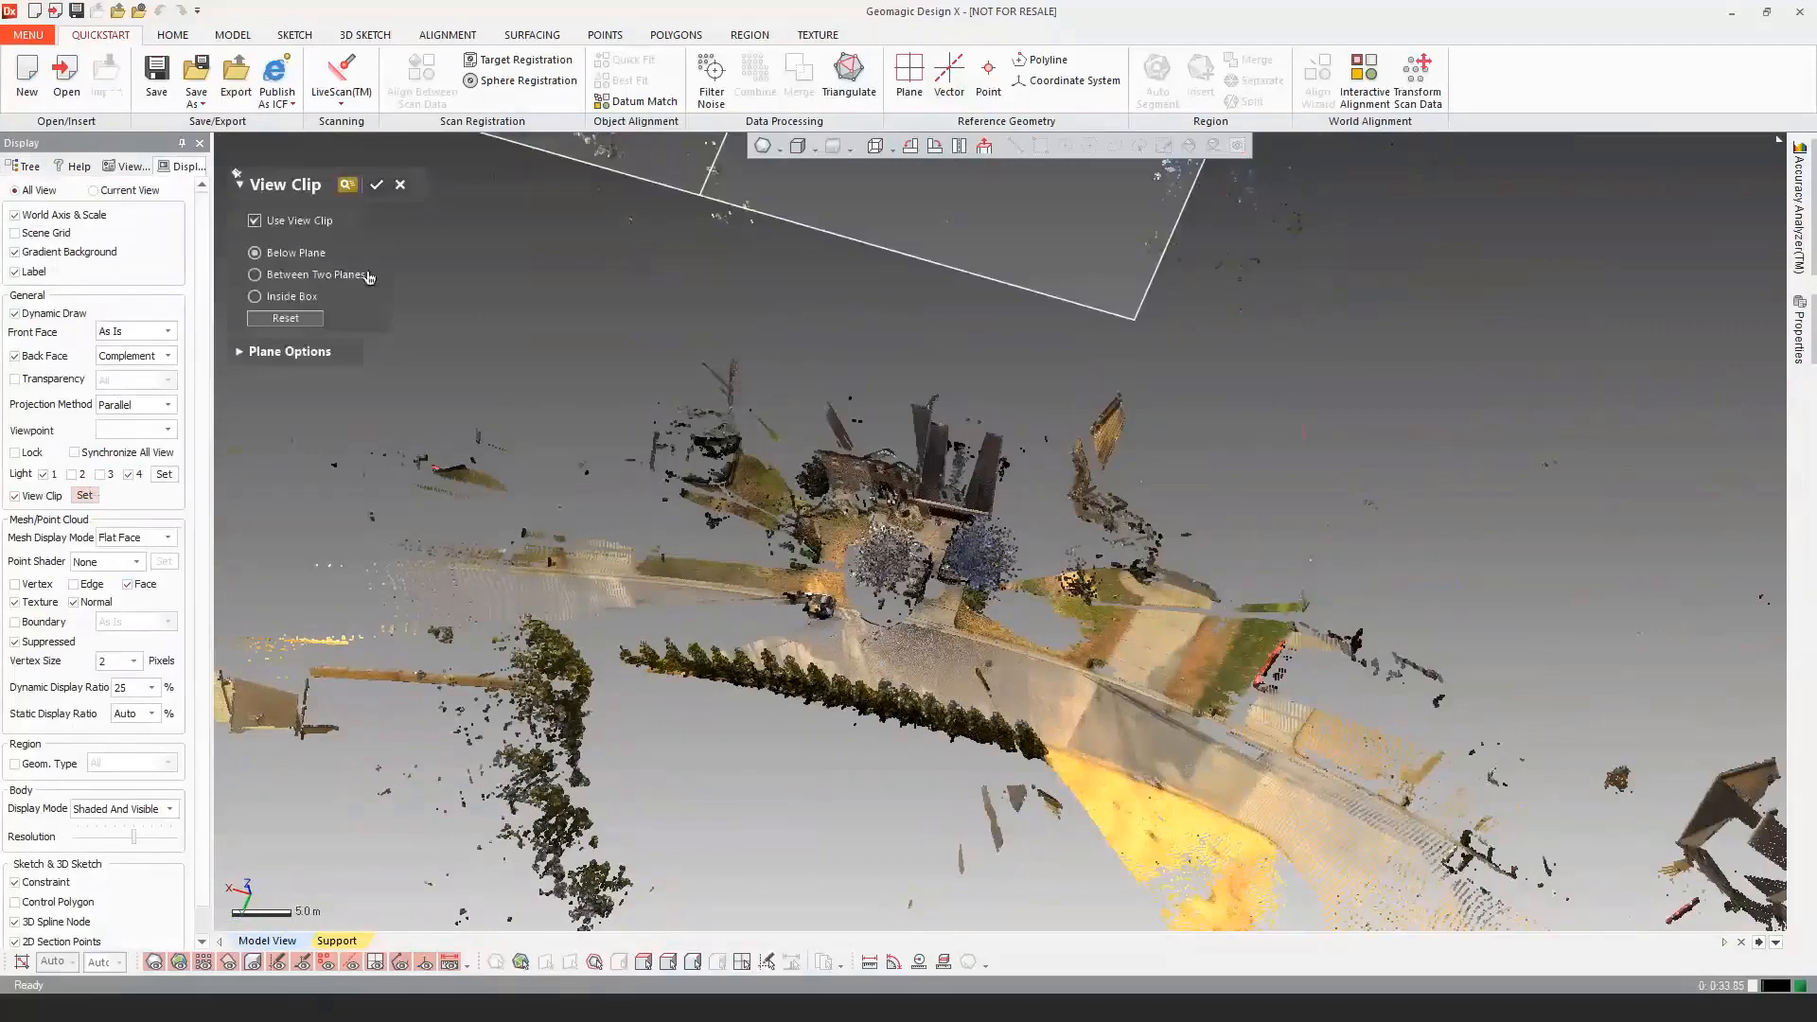
scroll(516, 331, down, 3)
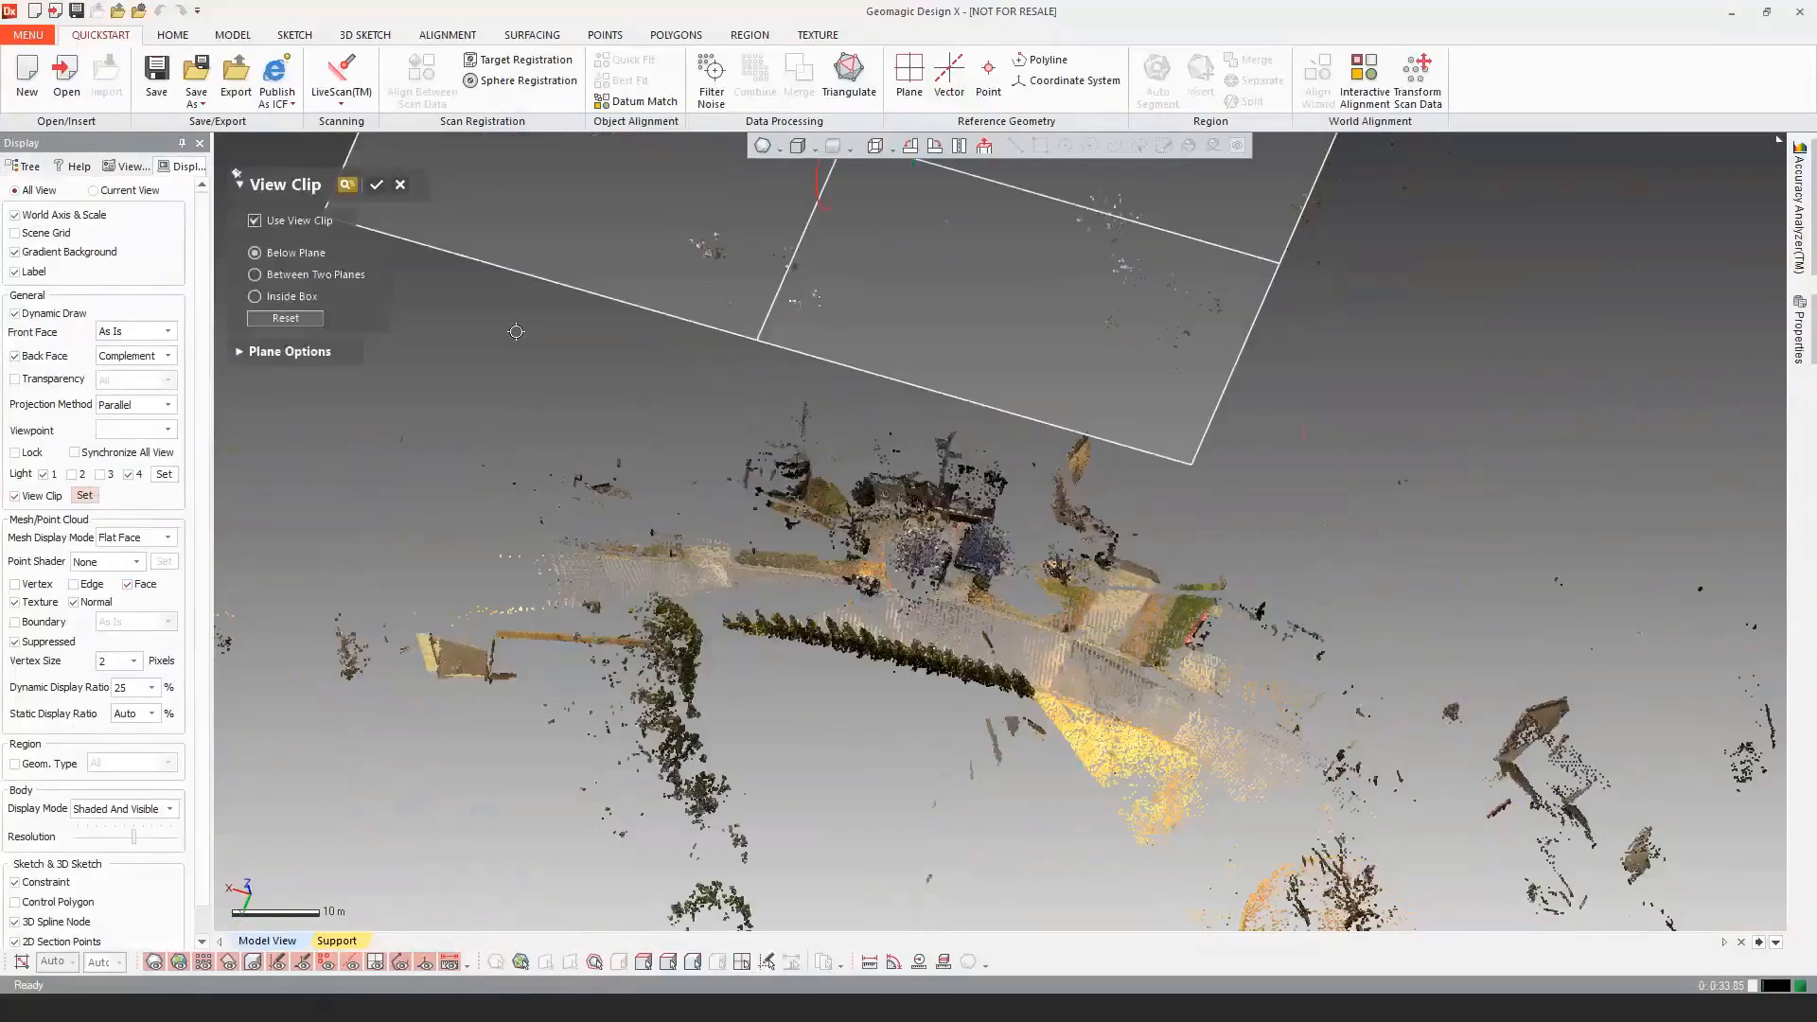
click(255, 296)
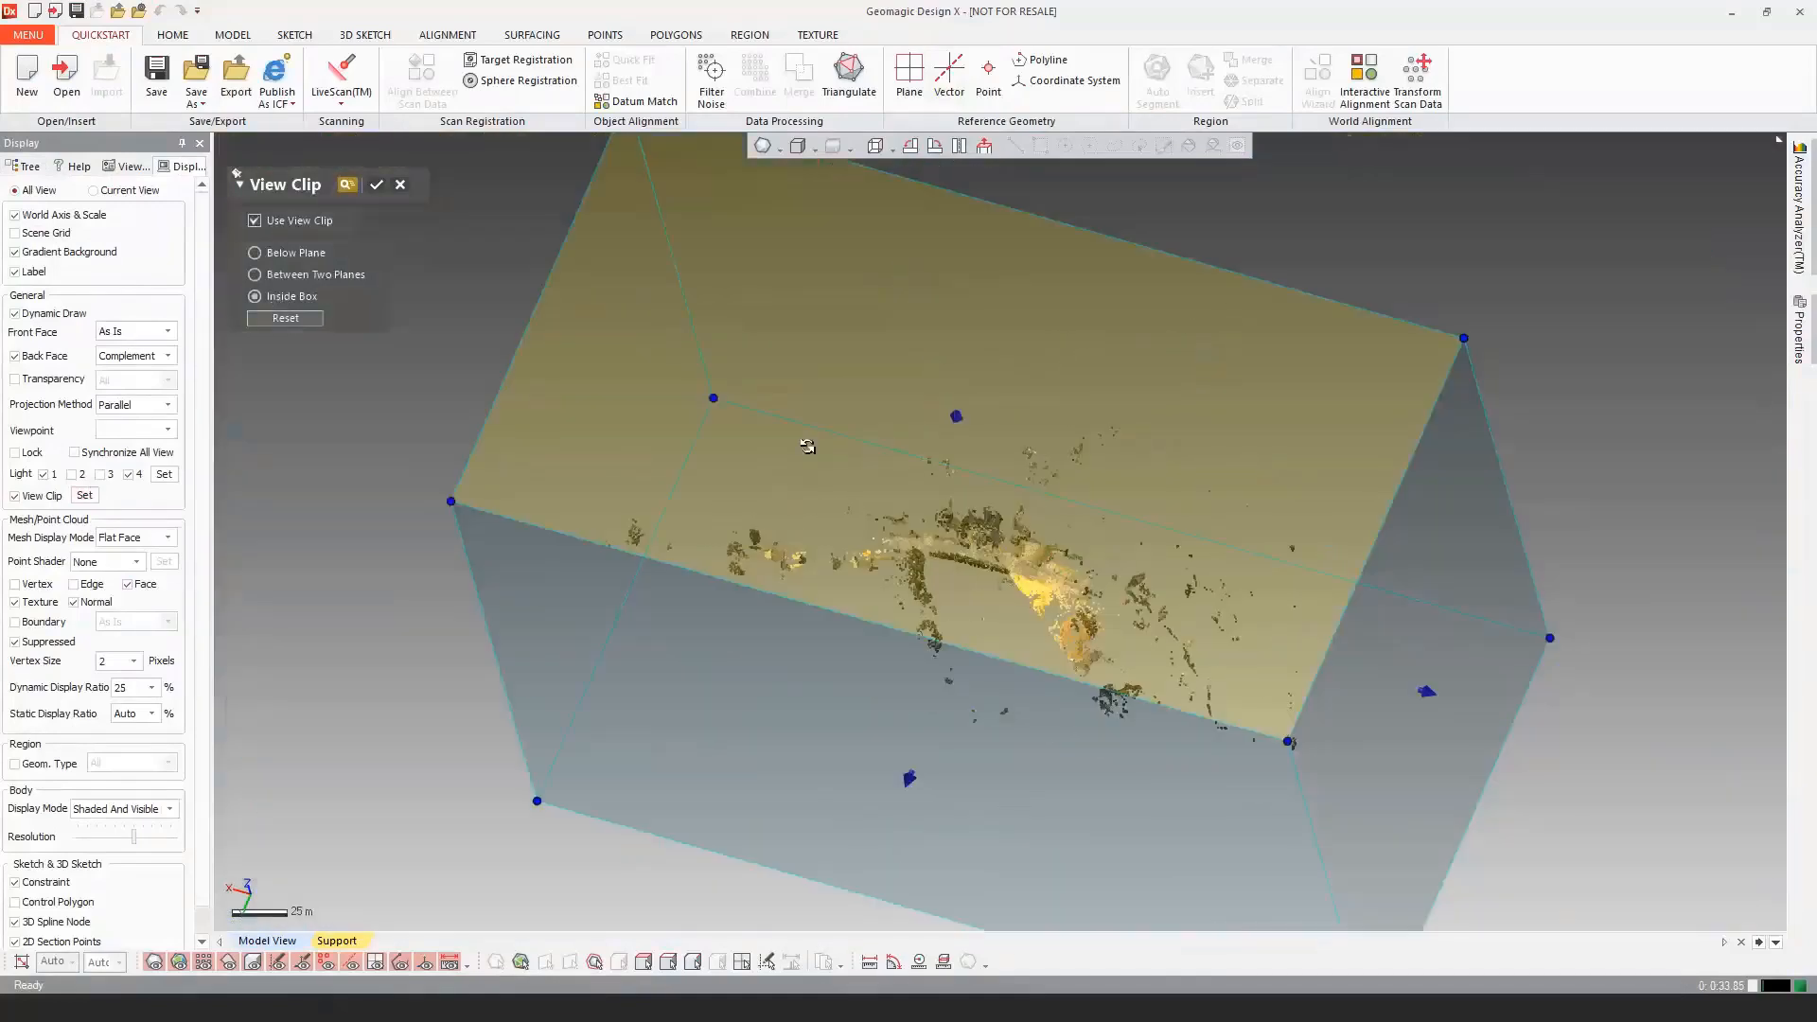
right_drag(807, 447, 888, 593)
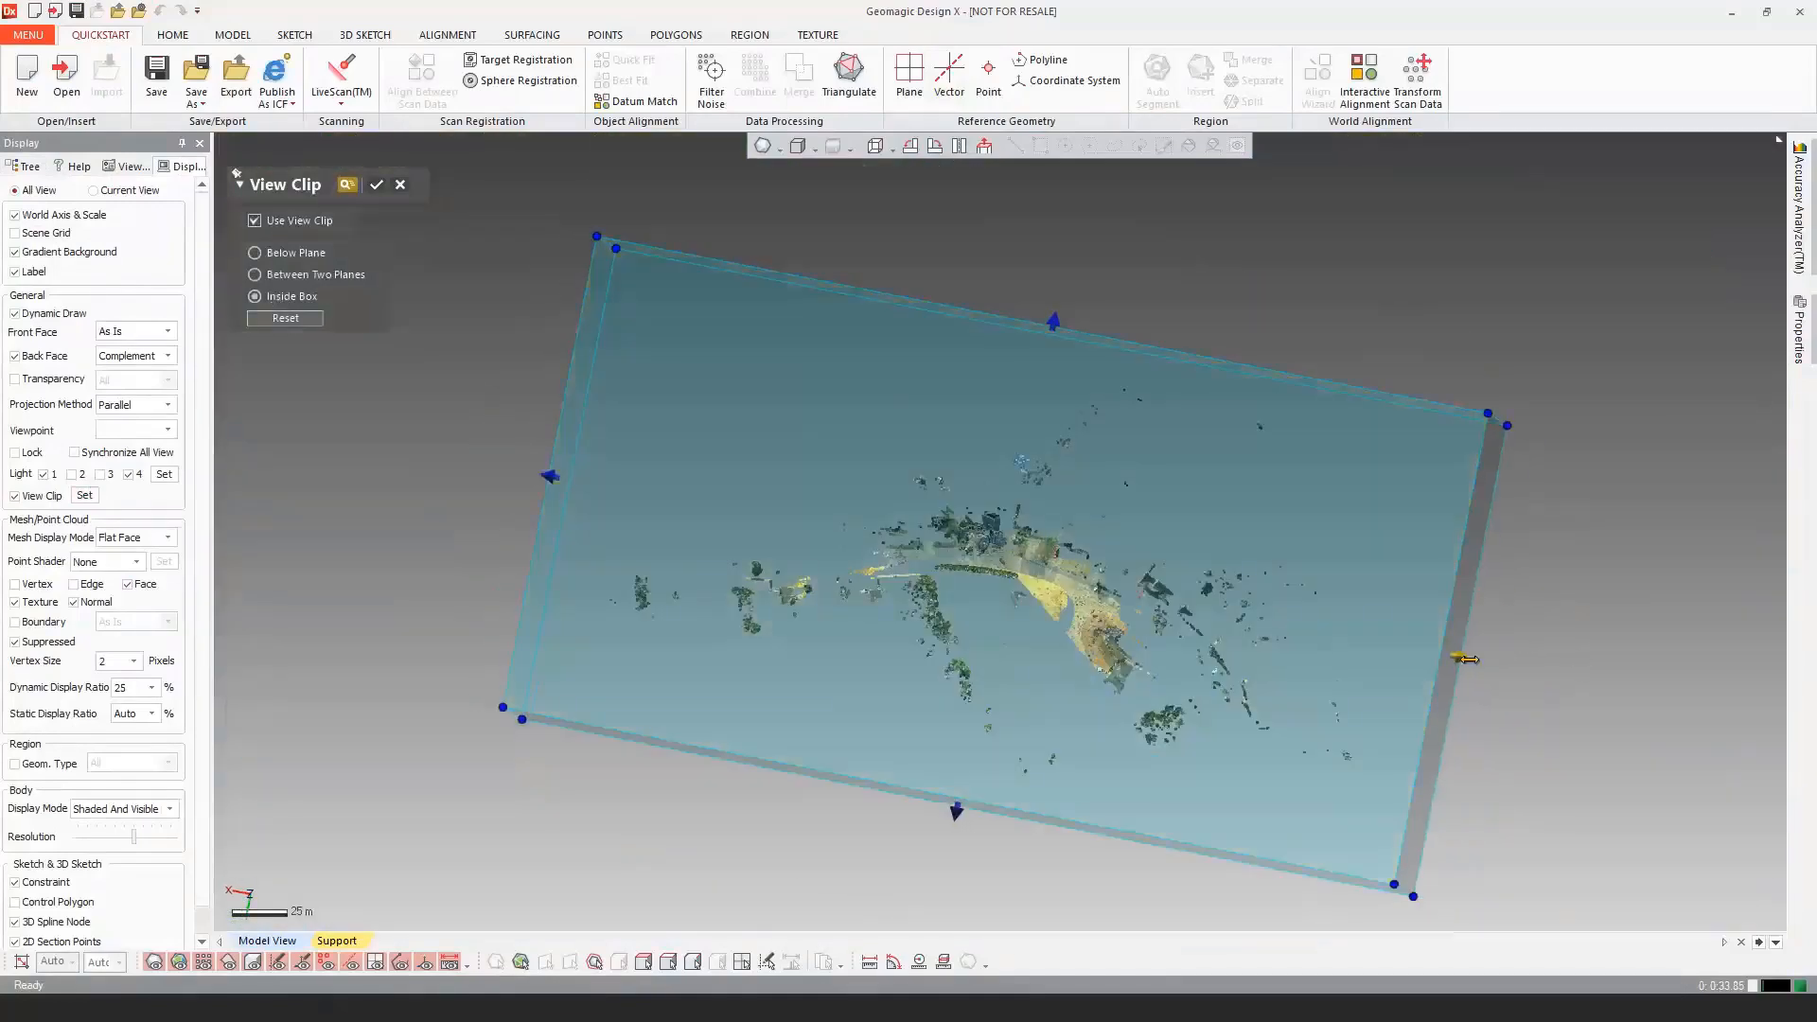
Step: Pull in all four sides of the clip box around the brick house and its front yard
drag(1465, 659, 1068, 579)
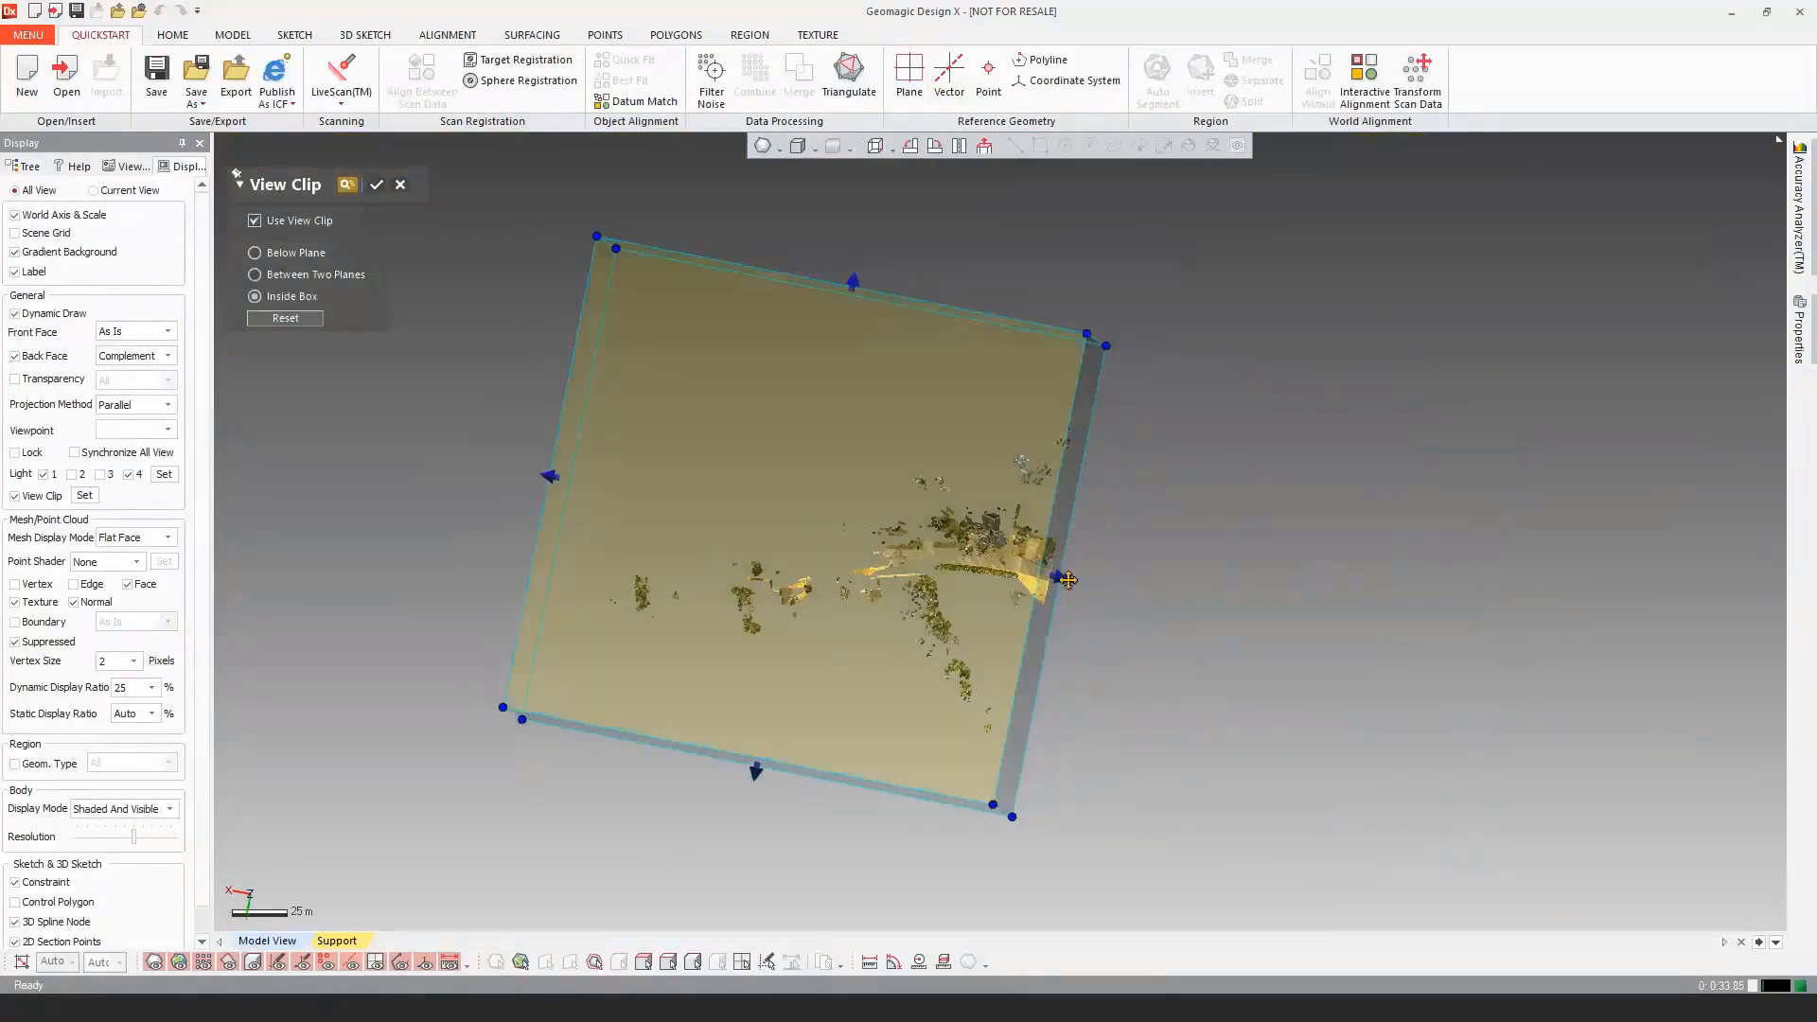
drag(547, 476, 924, 540)
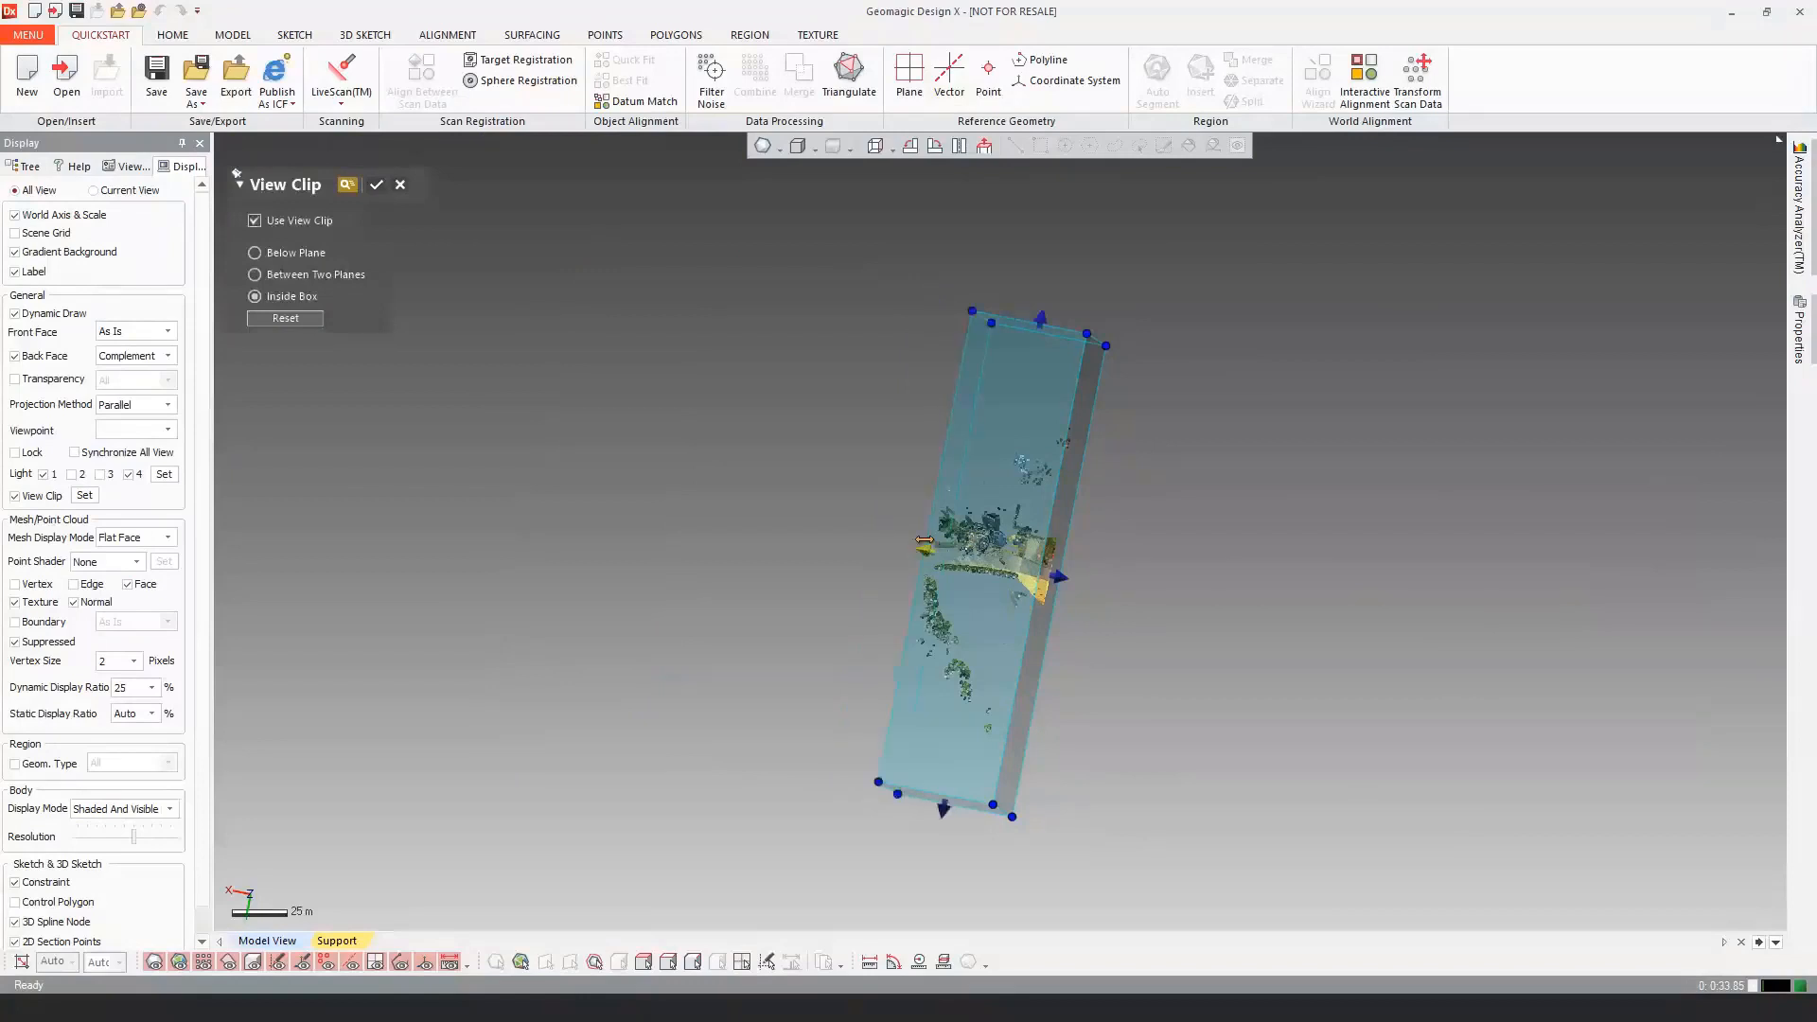
drag(1038, 327, 1009, 492)
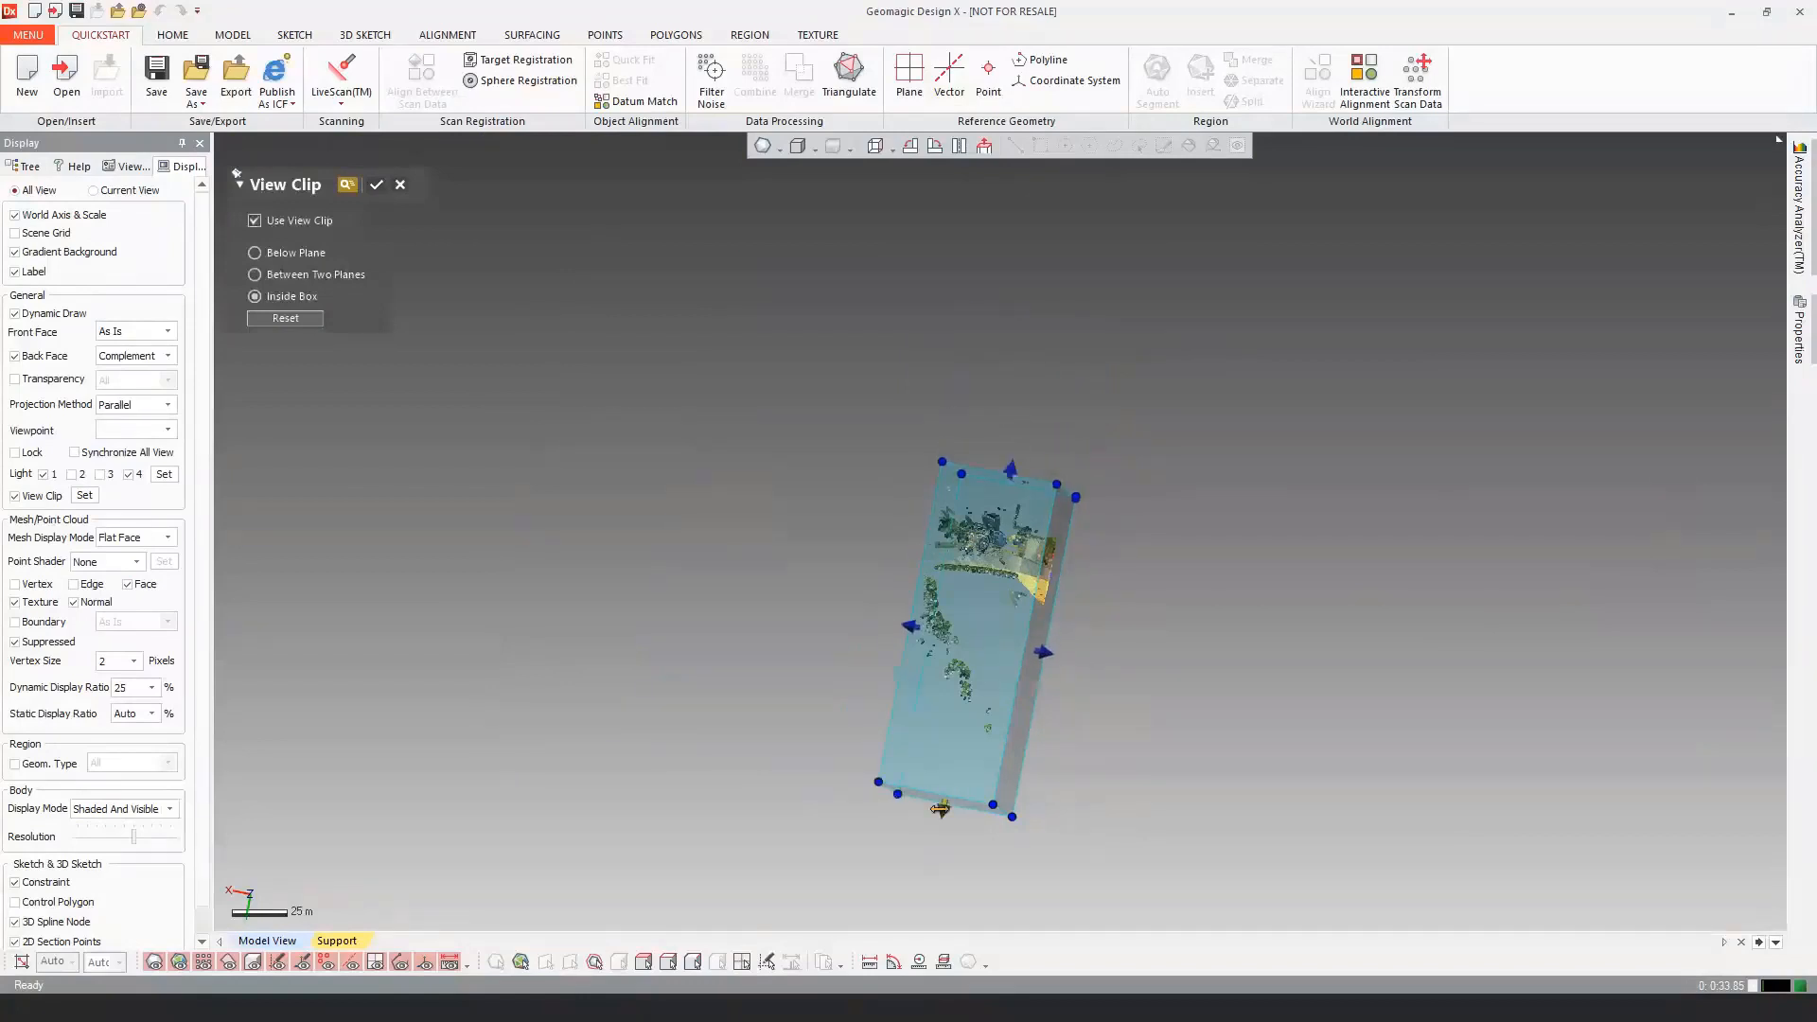
drag(940, 809, 978, 564)
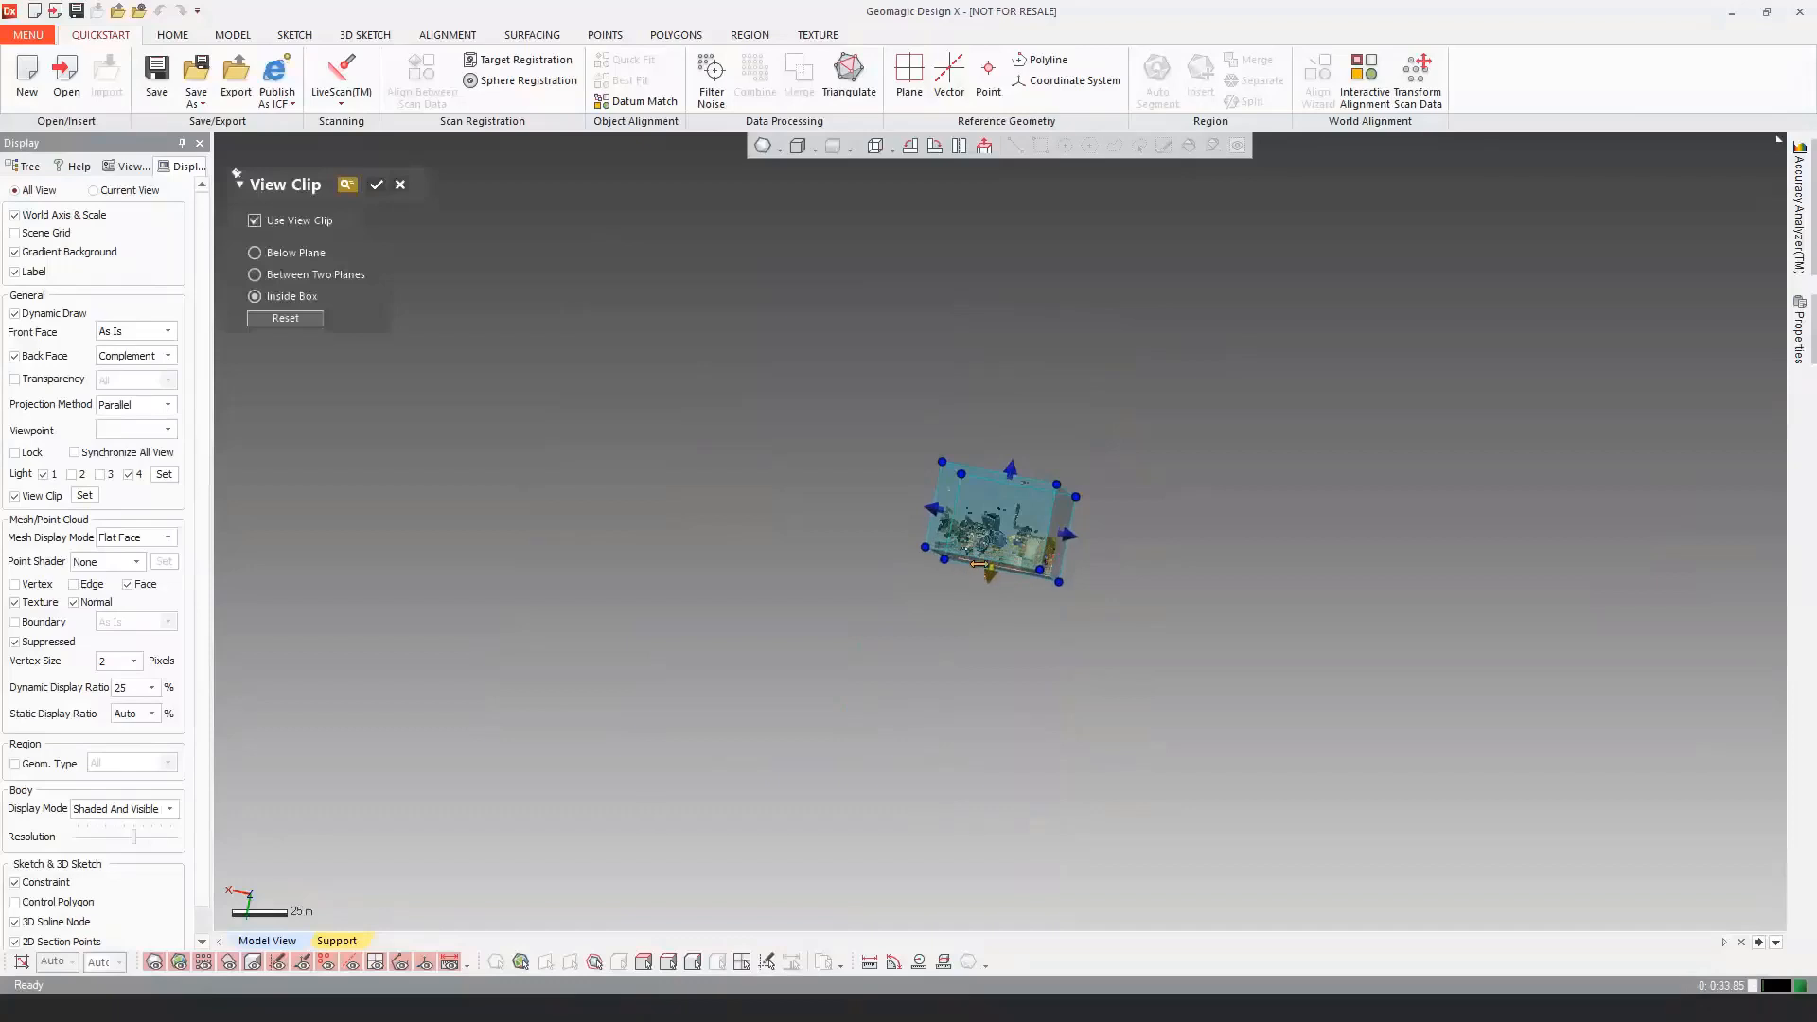
Step: Lower the top of the clip box towards the house and apply the view clip
scroll(979, 564, up, 6)
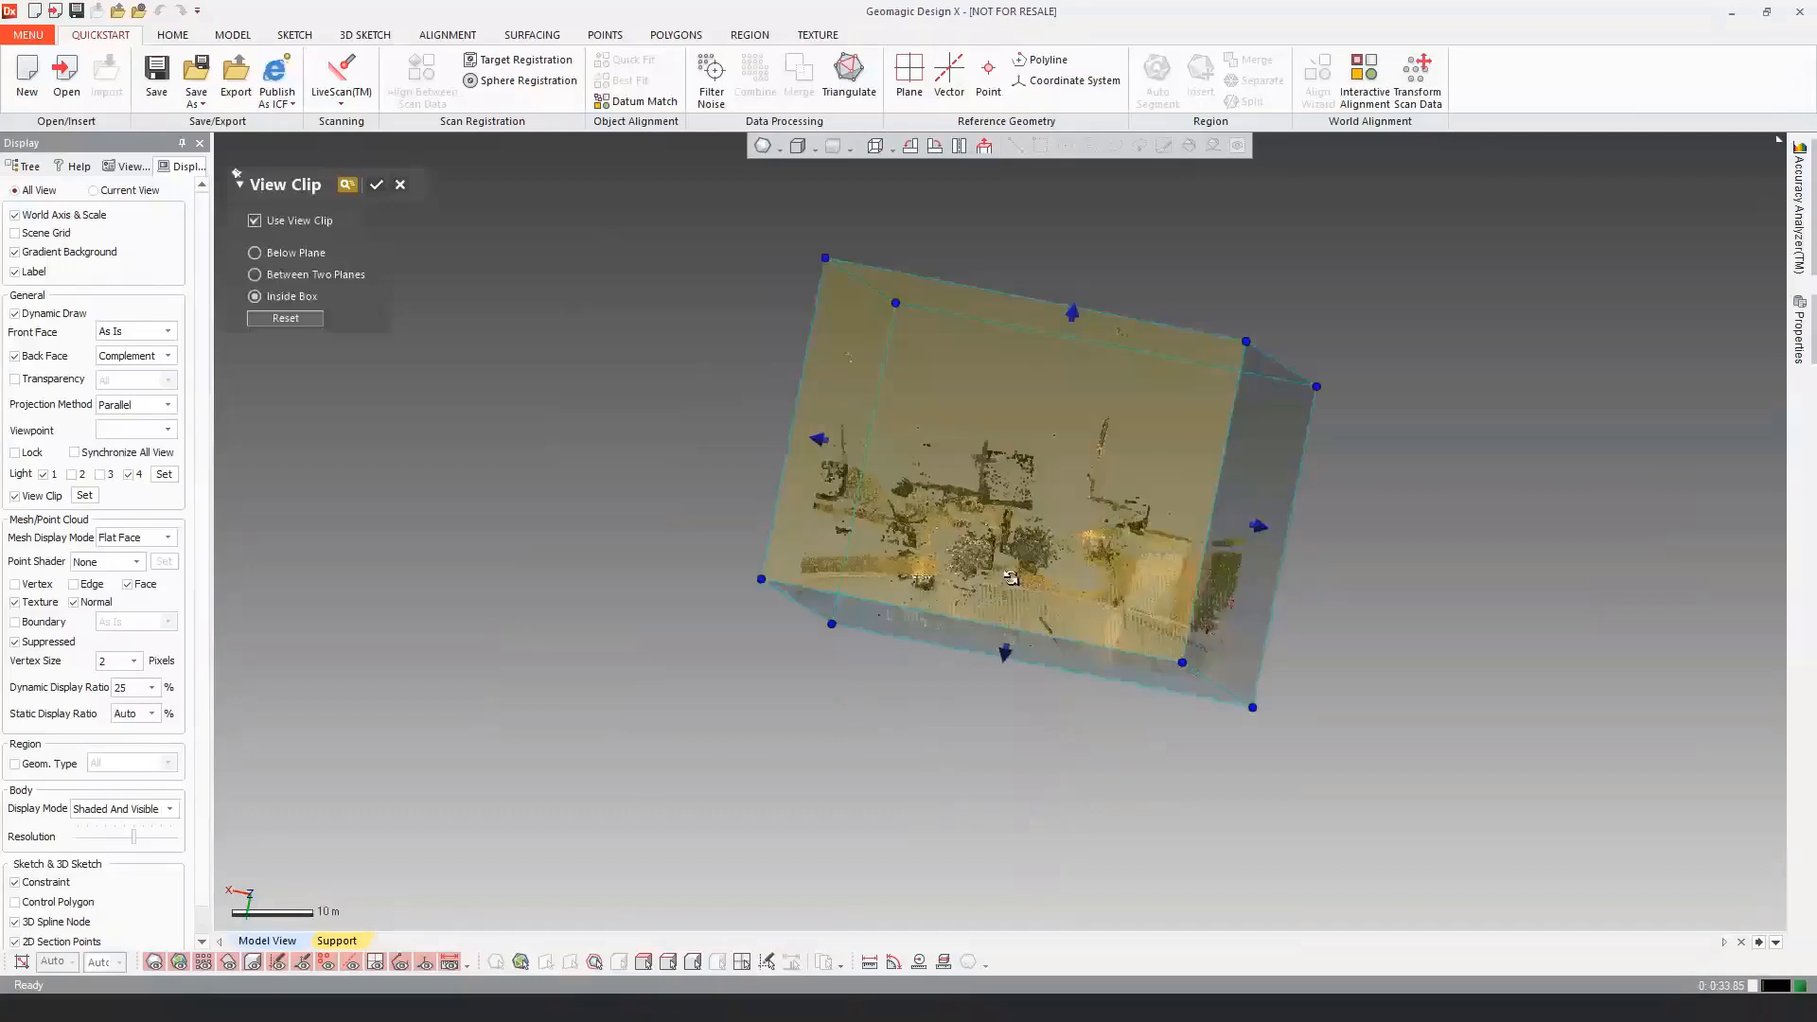
right_drag(1011, 577, 1032, 407)
scroll(1032, 407, down, 4)
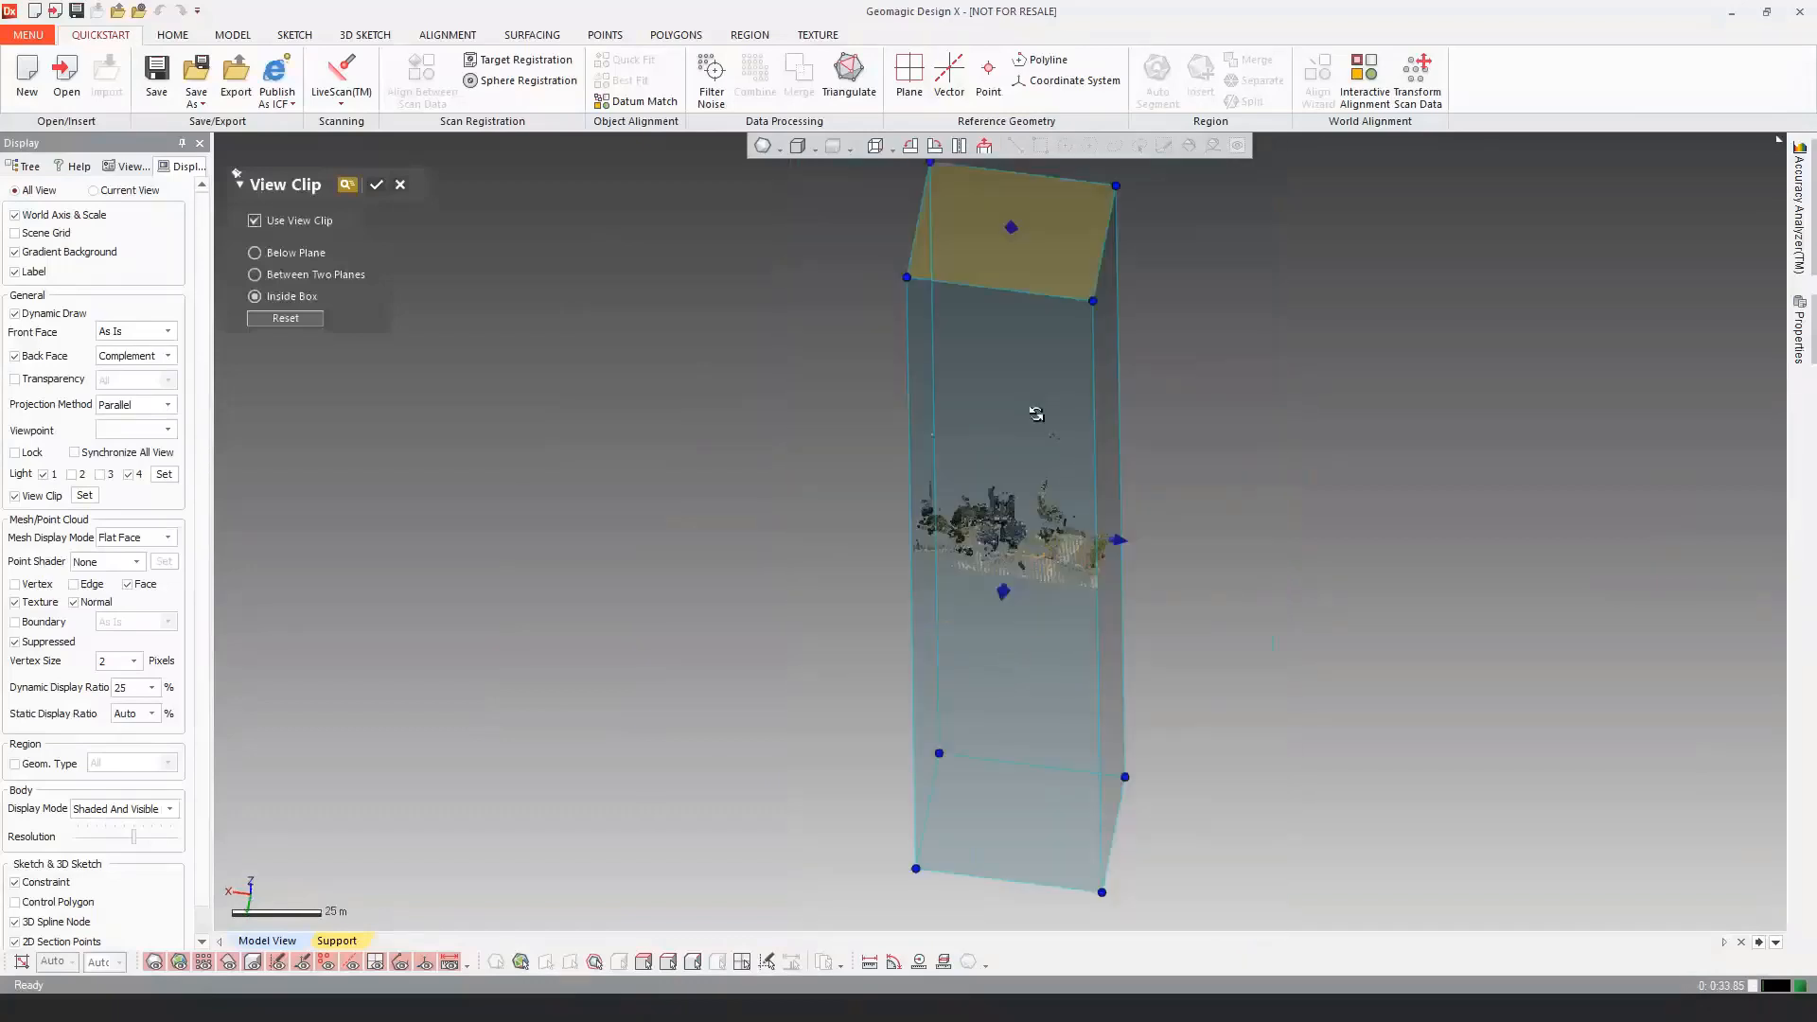
scroll(1037, 414, down, 3)
drag(1010, 309, 1003, 505)
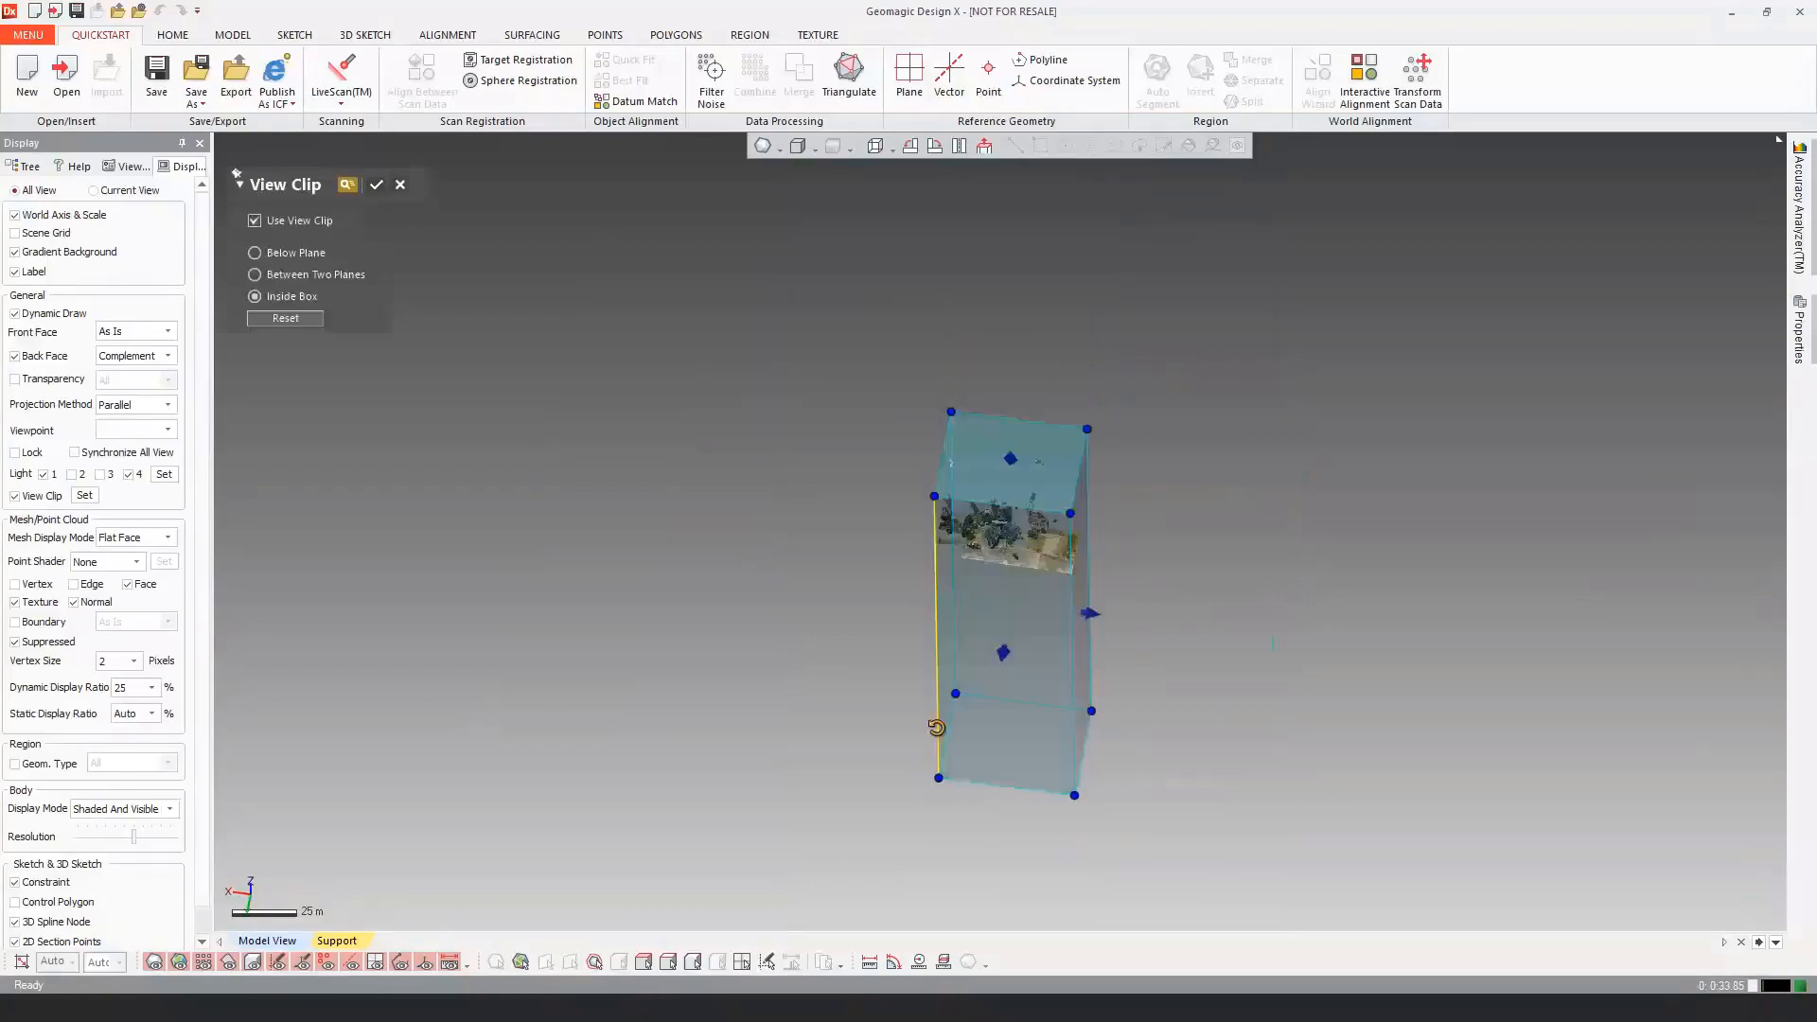
scroll(1041, 530, up, 5)
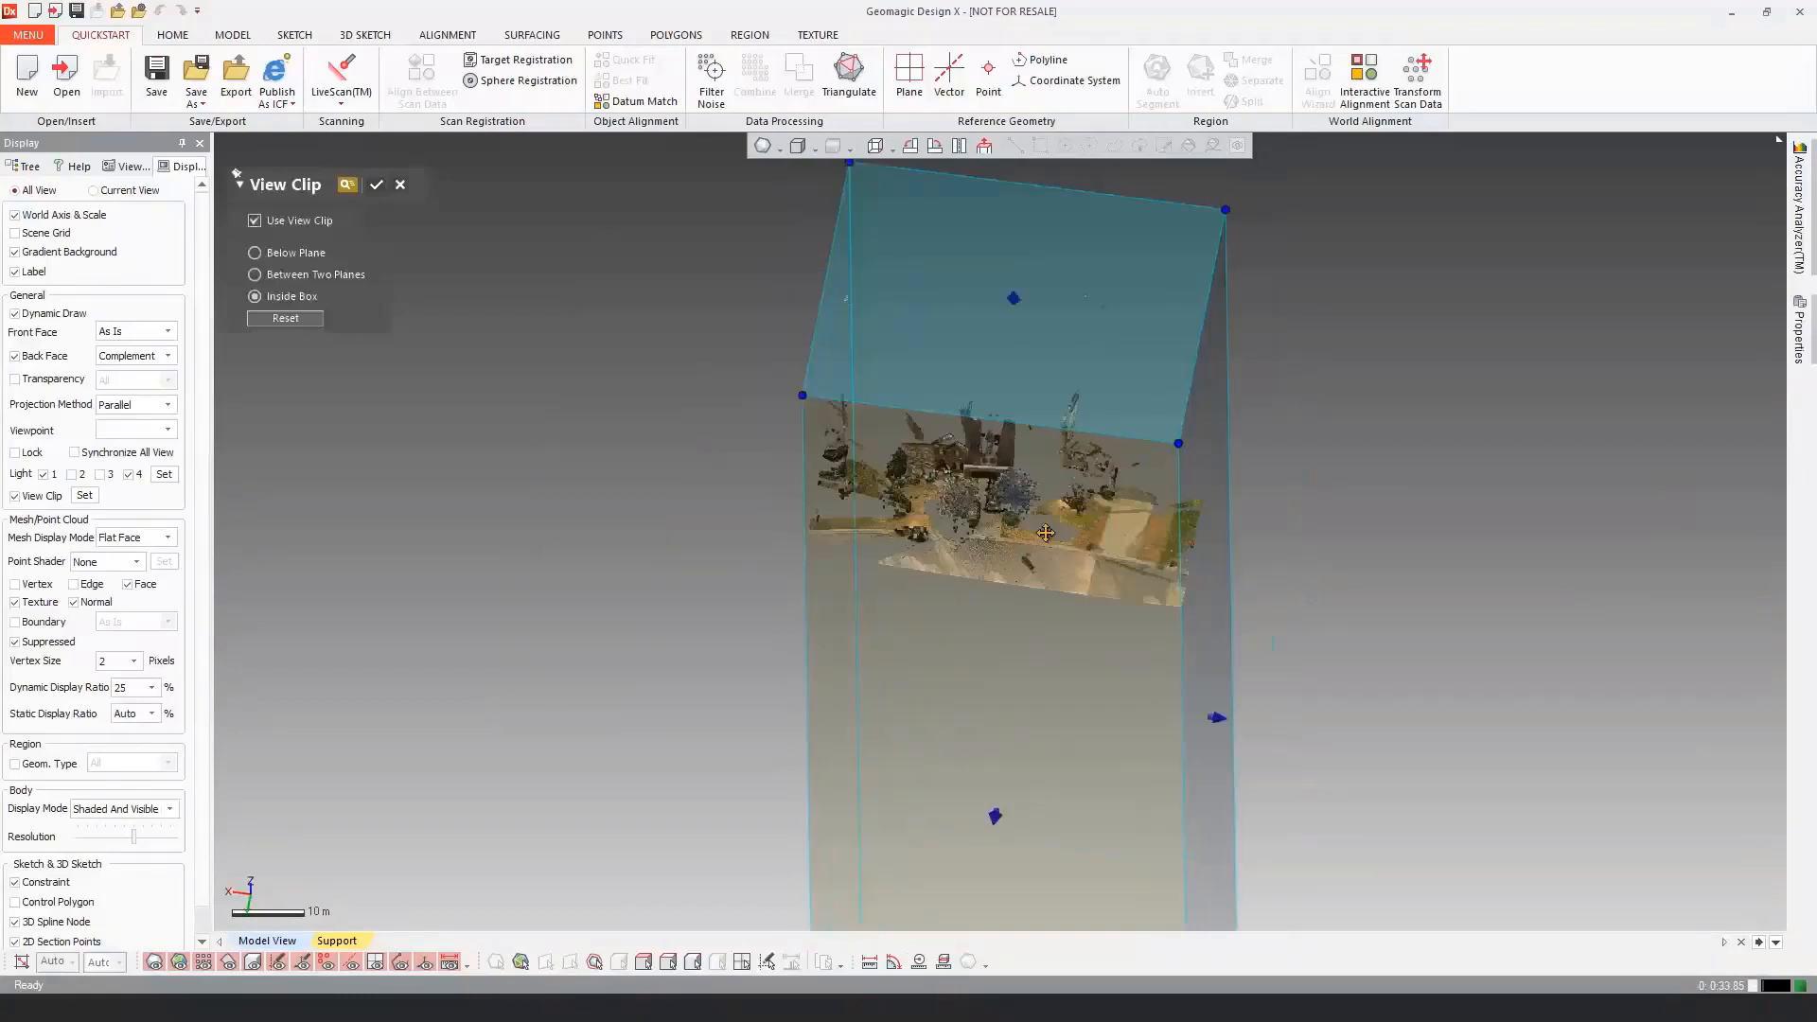
scroll(1046, 533, up, 3)
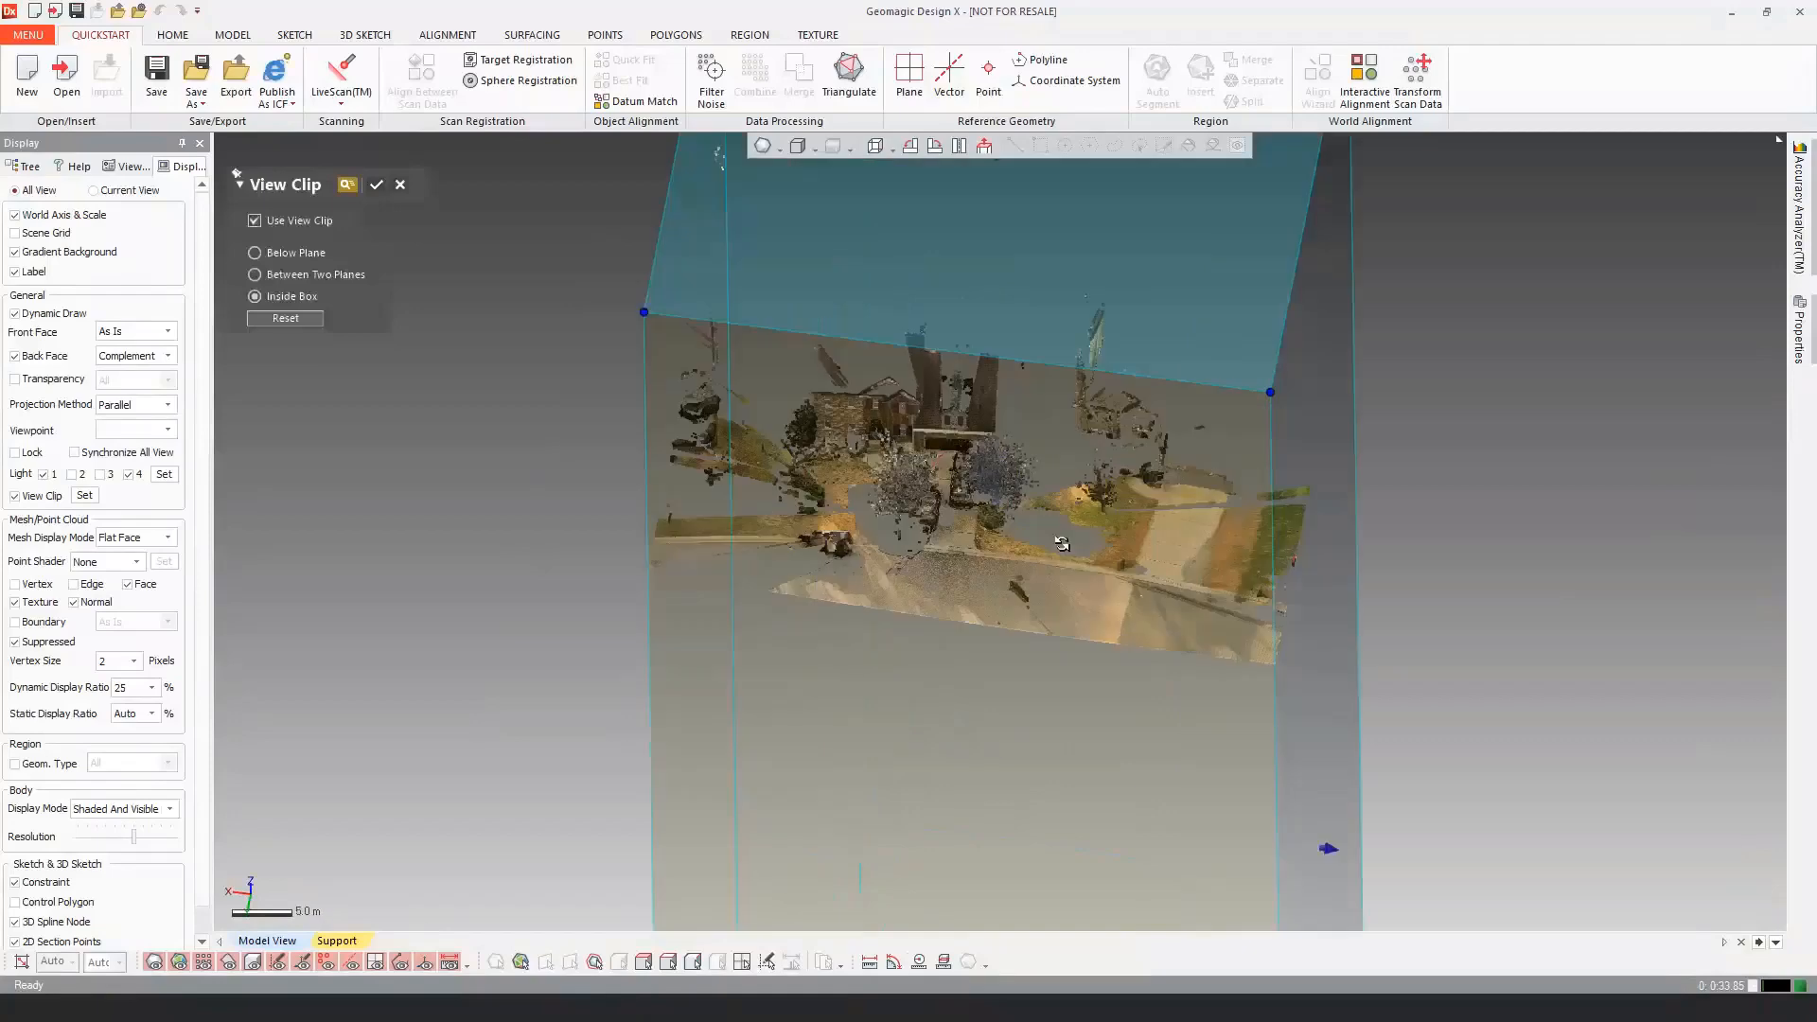
click(377, 185)
Step: Examine the clipped point cloud of the brick house, driveway and front yard from several angles
right_drag(1003, 554, 1068, 403)
scroll(1000, 610, up, 4)
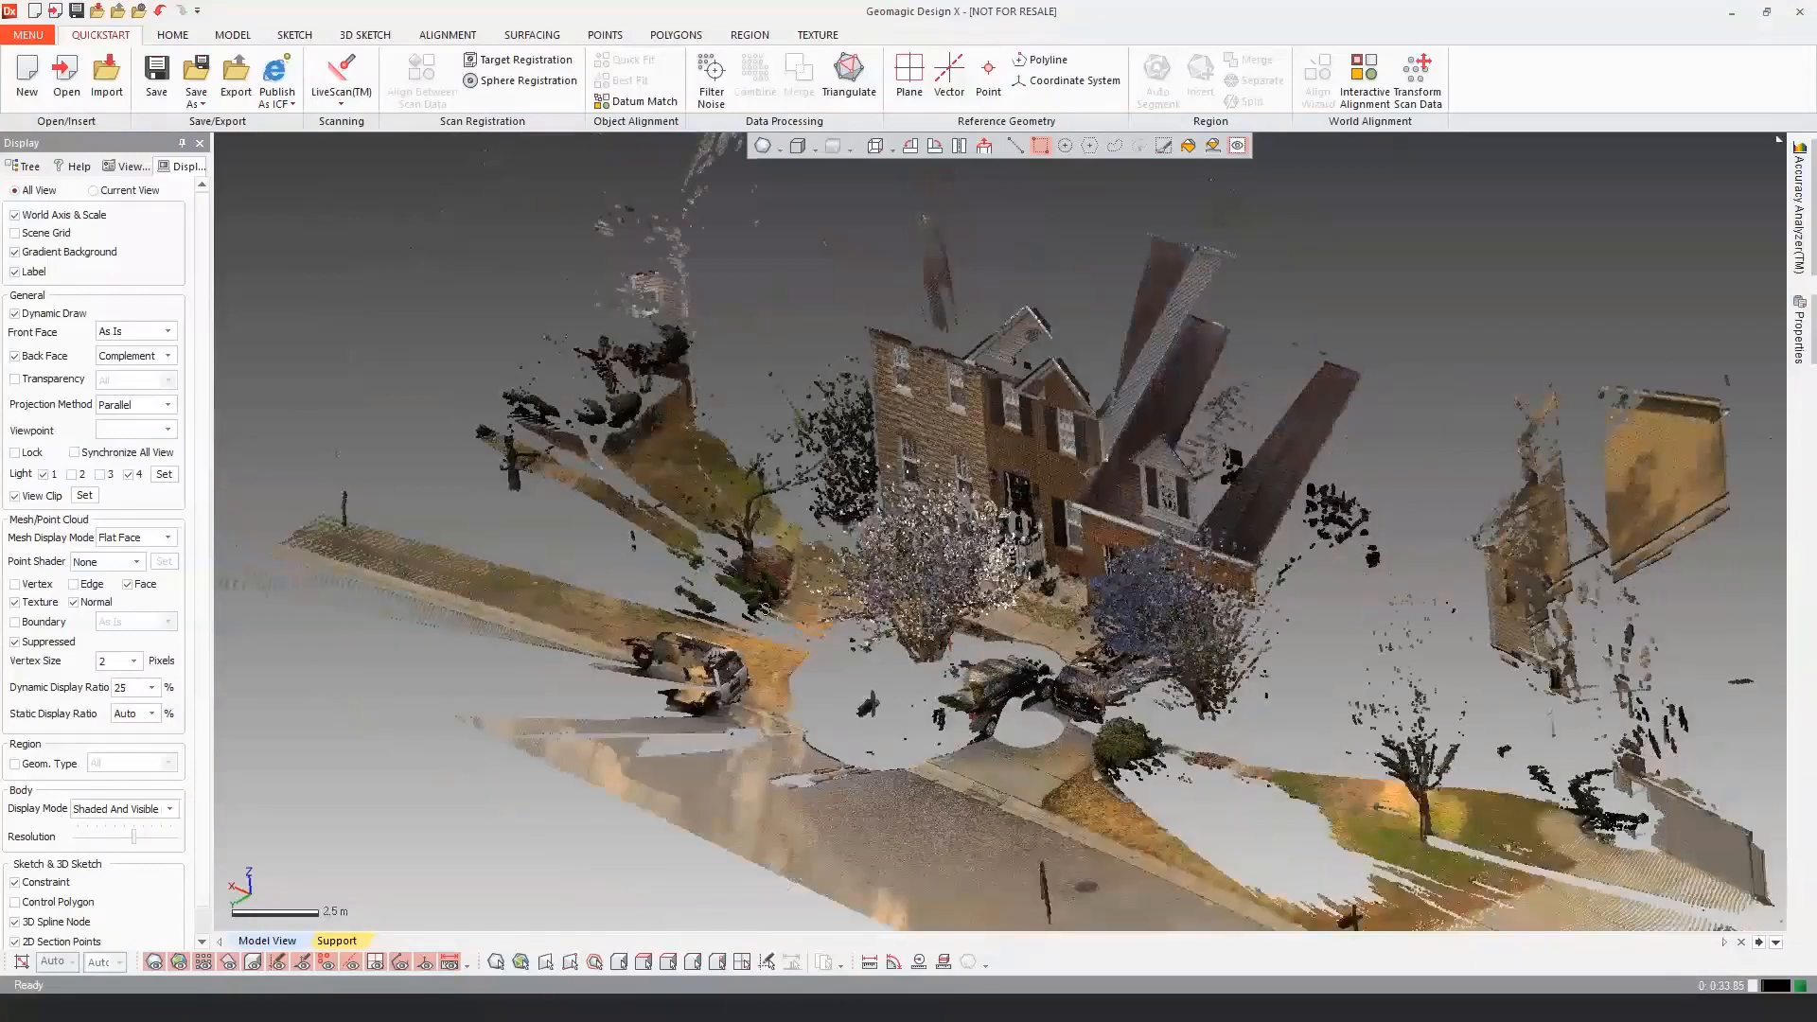
right_drag(826, 659, 871, 638)
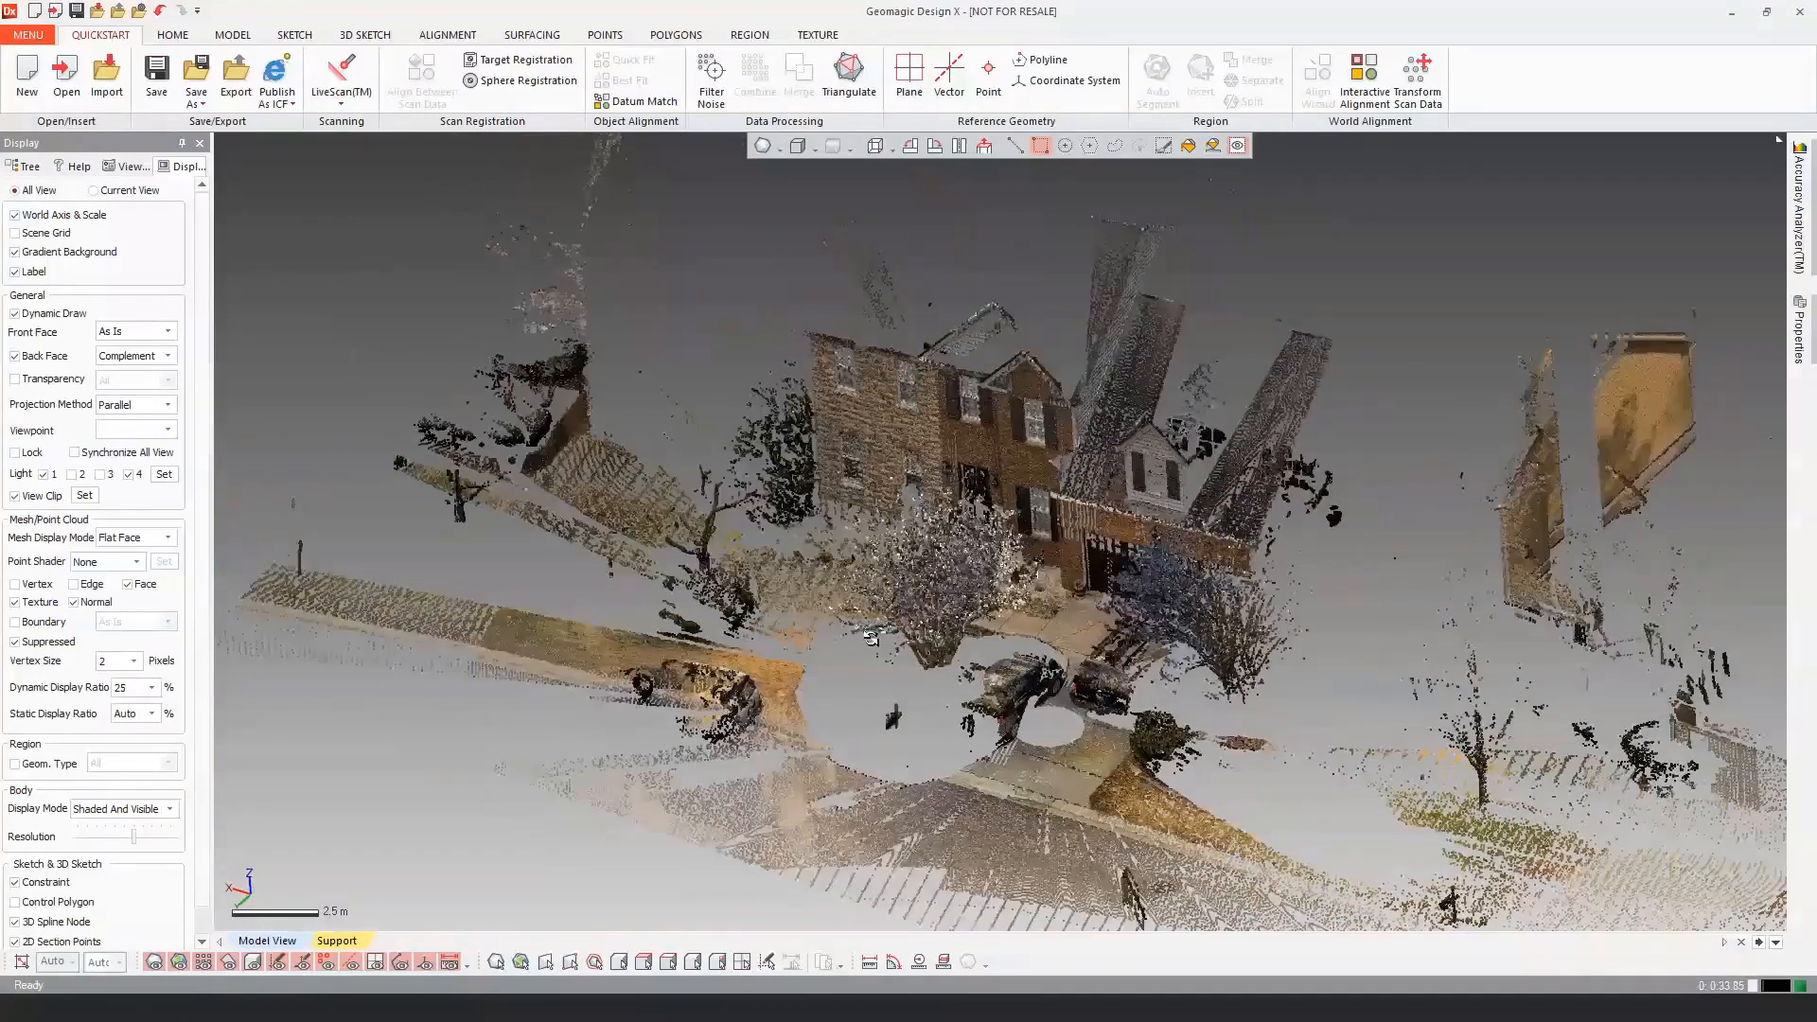
scroll(871, 638, up, 3)
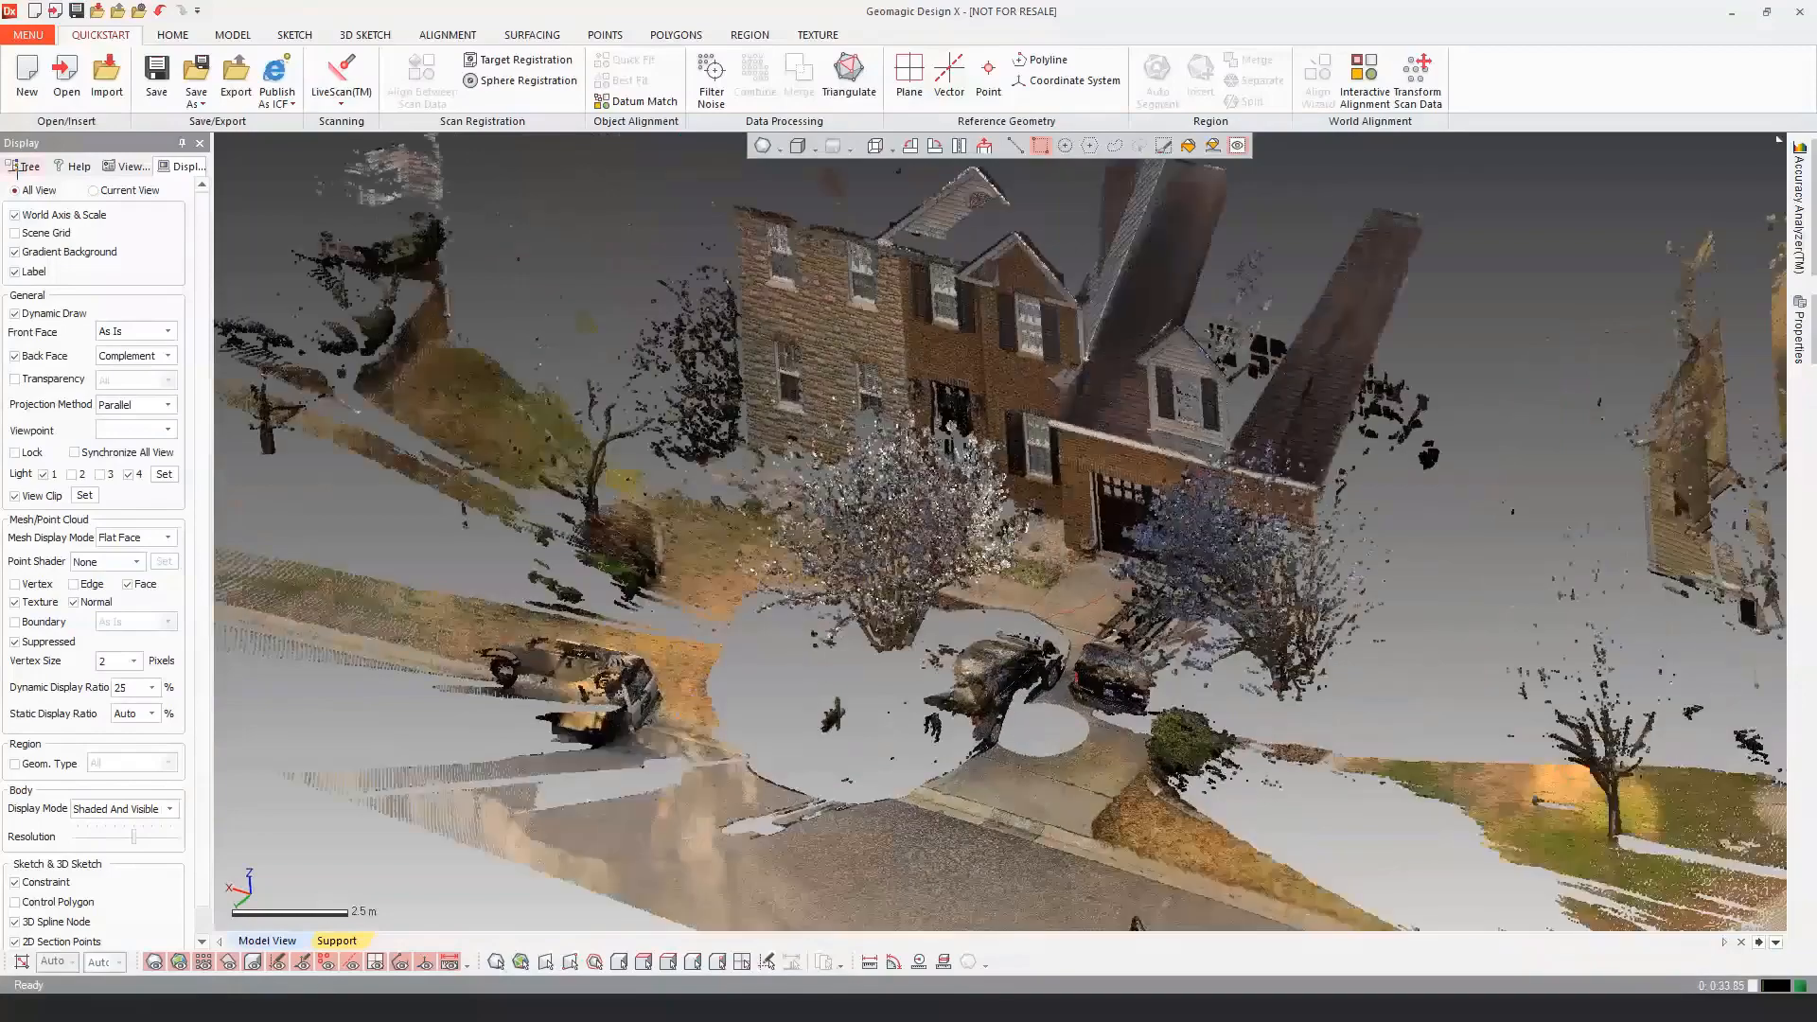
click(25, 167)
scroll(631, 433, down, 4)
right_drag(631, 432, 896, 530)
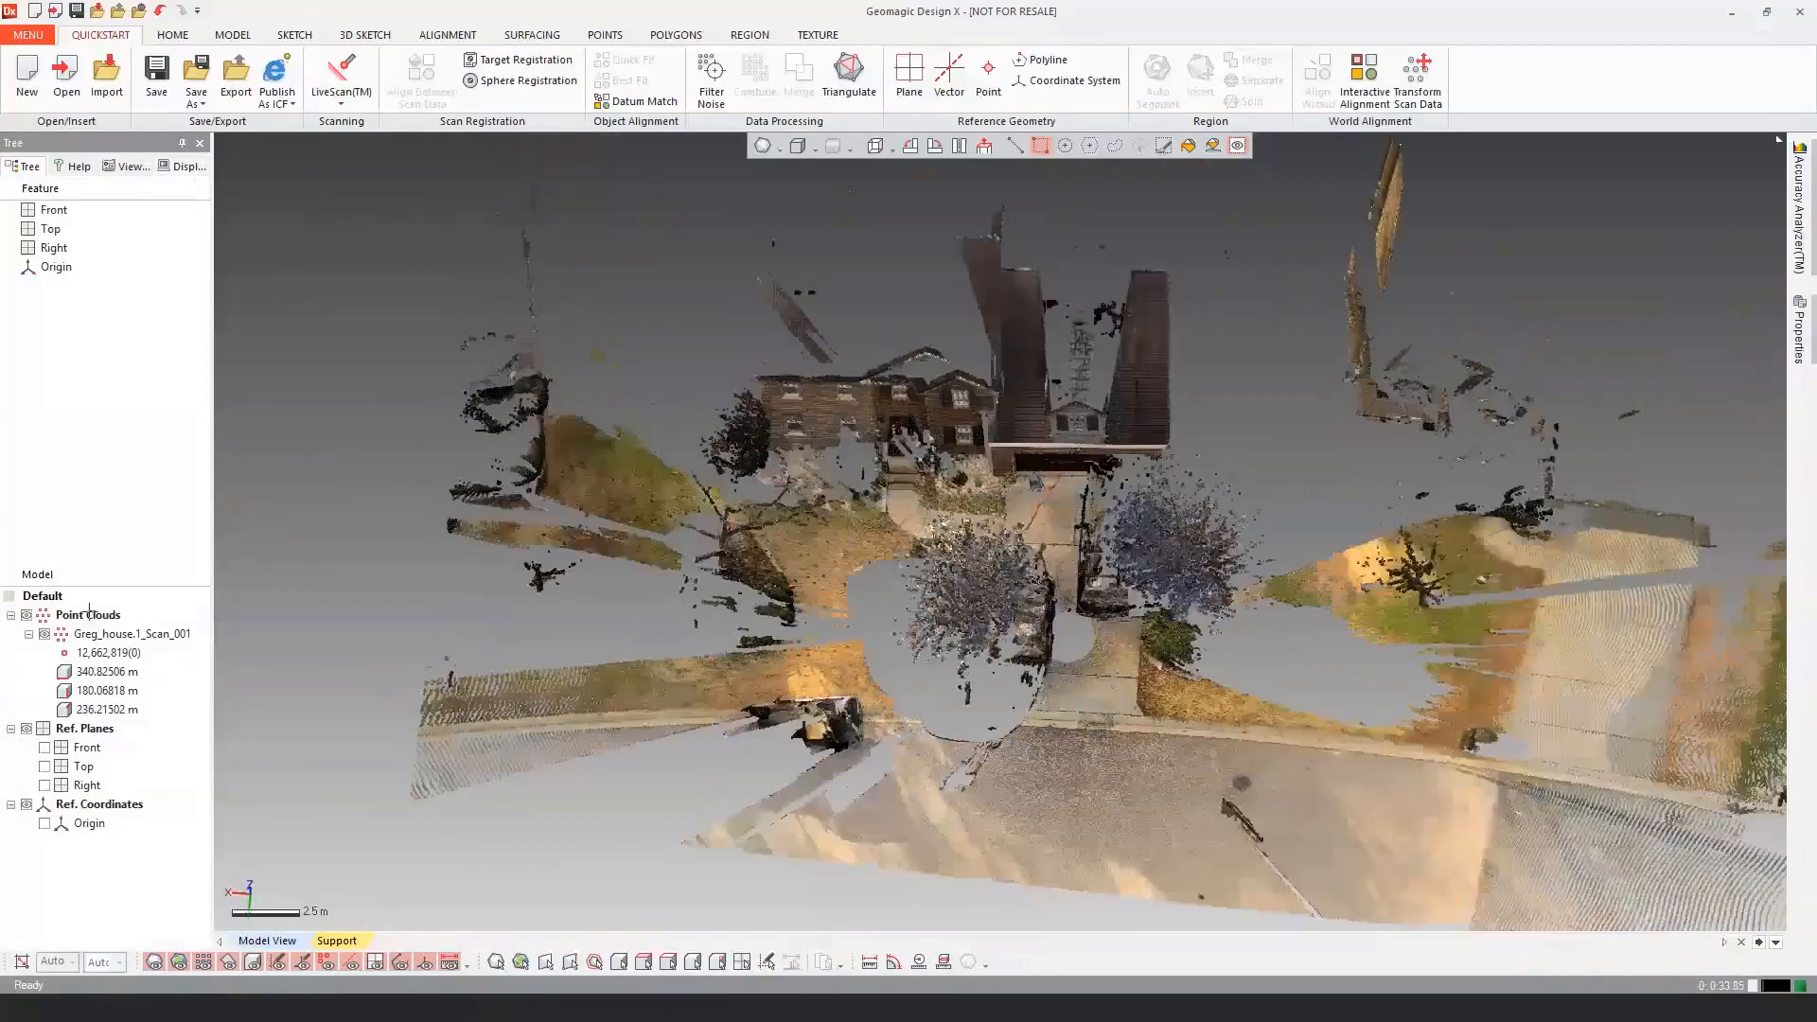
Step: Turn off View Clip to display the complete street scan in an overview
click(186, 166)
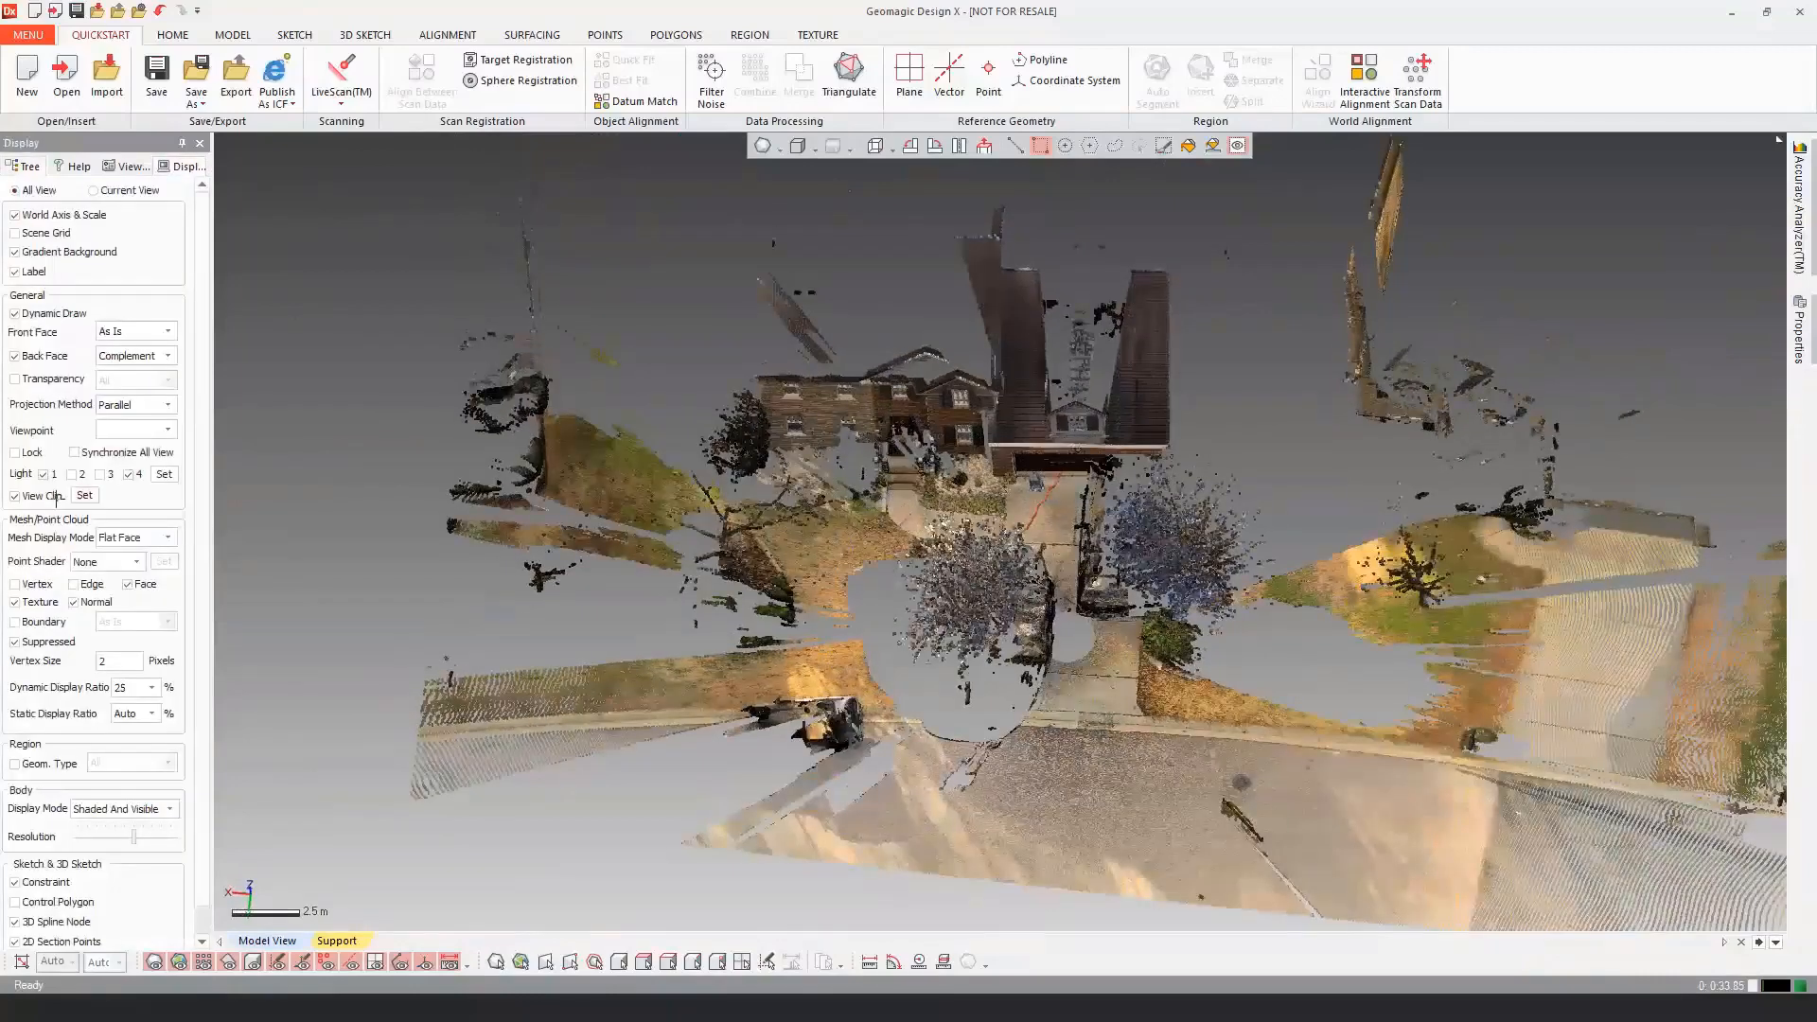
click(15, 496)
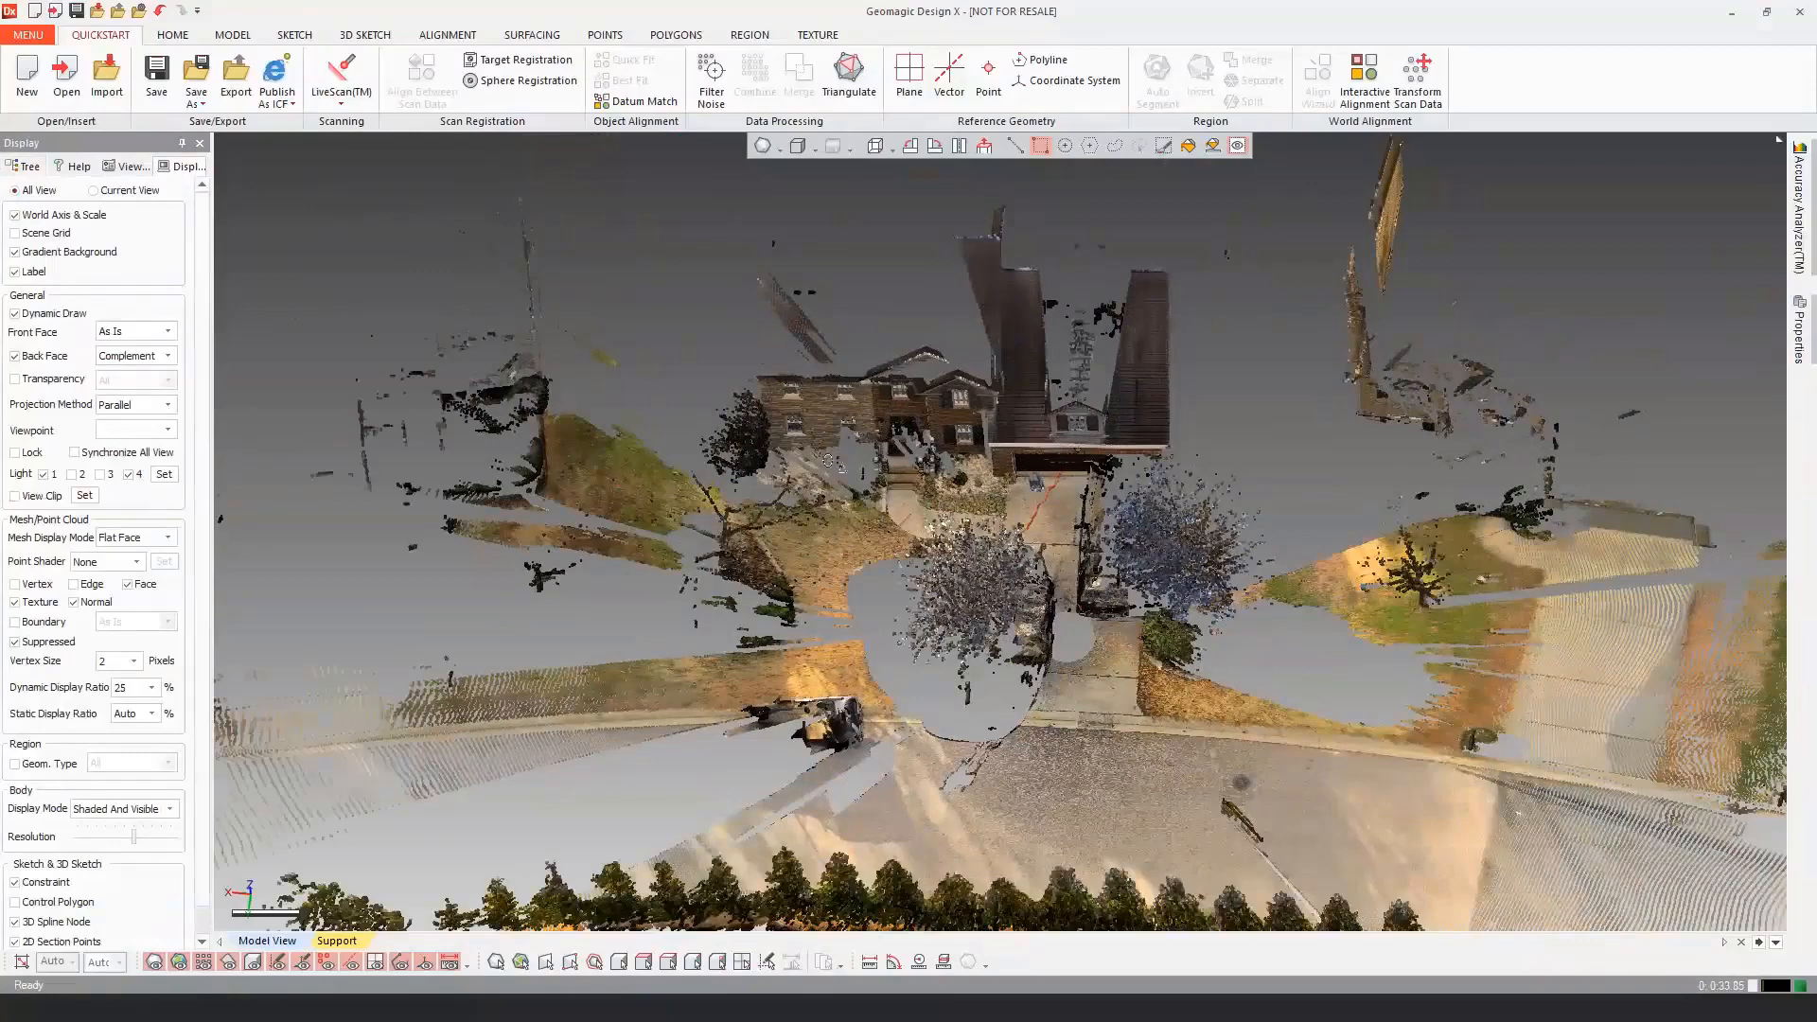
scroll(849, 466, down, 6)
right_drag(949, 452, 1012, 642)
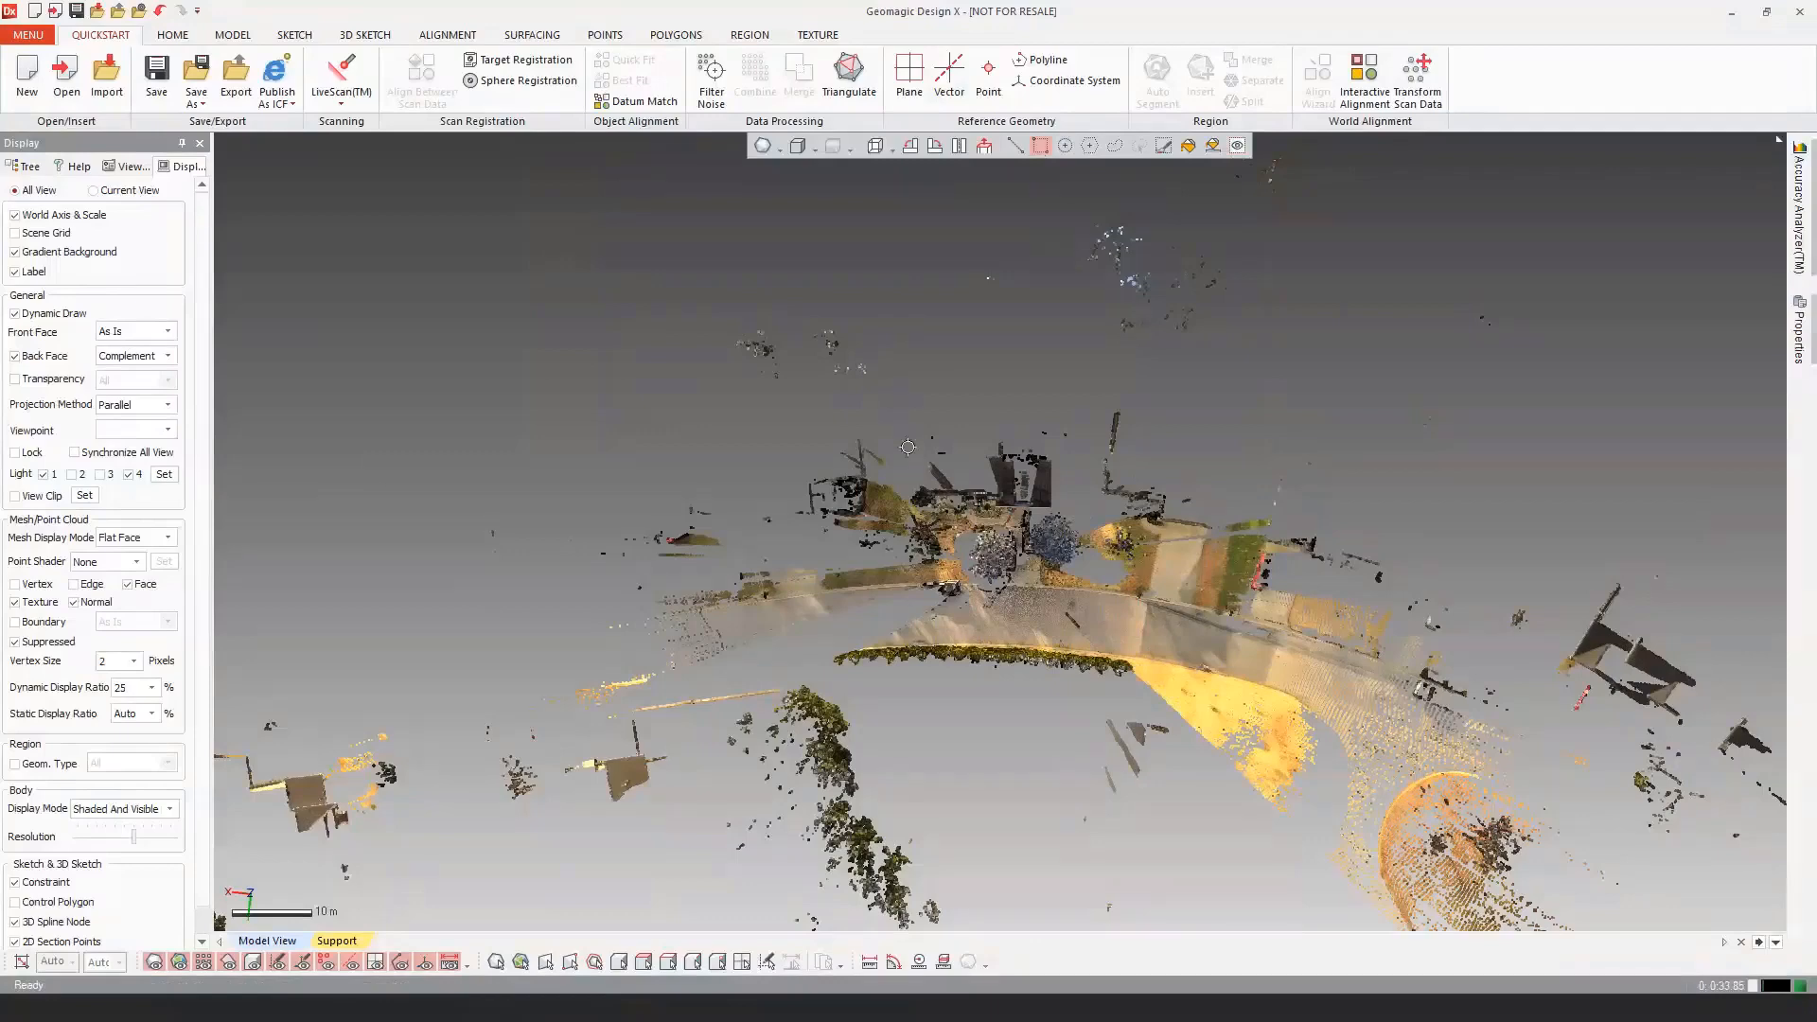
Step: Select the scan points of the brick house, its driveway and front yard with a rectangular selection
scroll(937, 468, up, 2)
right_drag(1108, 457, 1051, 520)
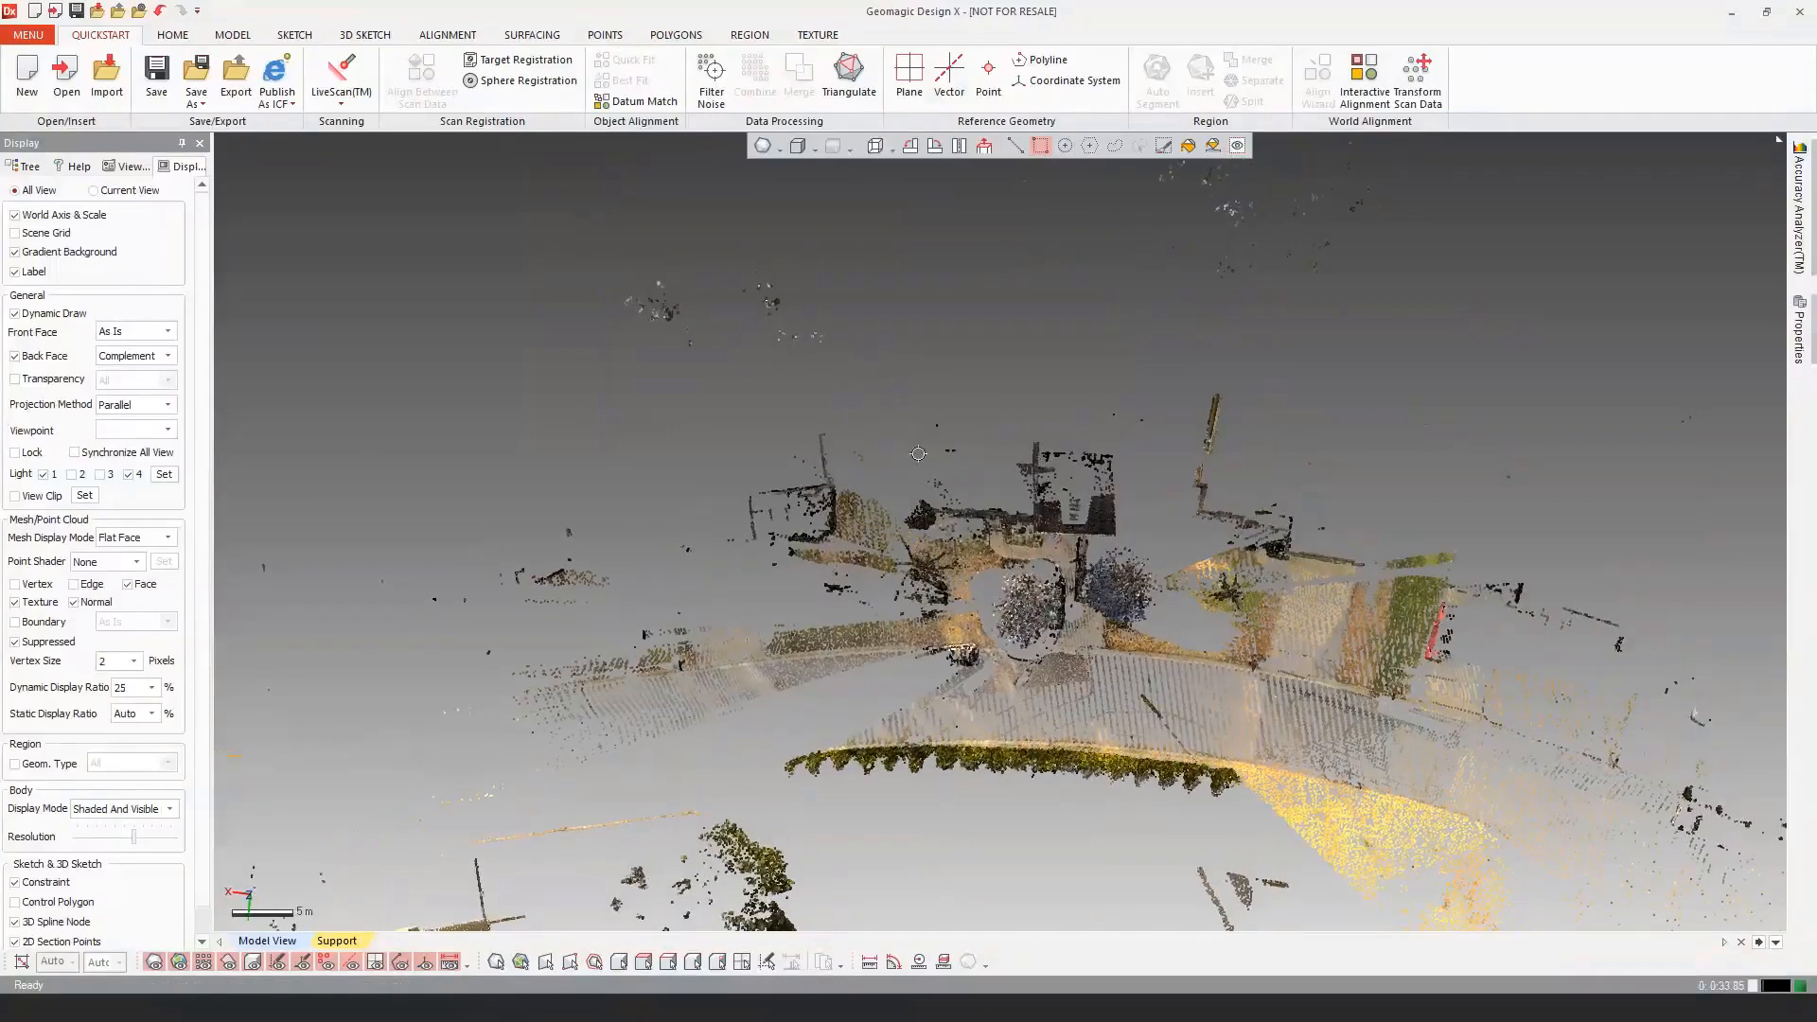
drag(894, 409, 1133, 677)
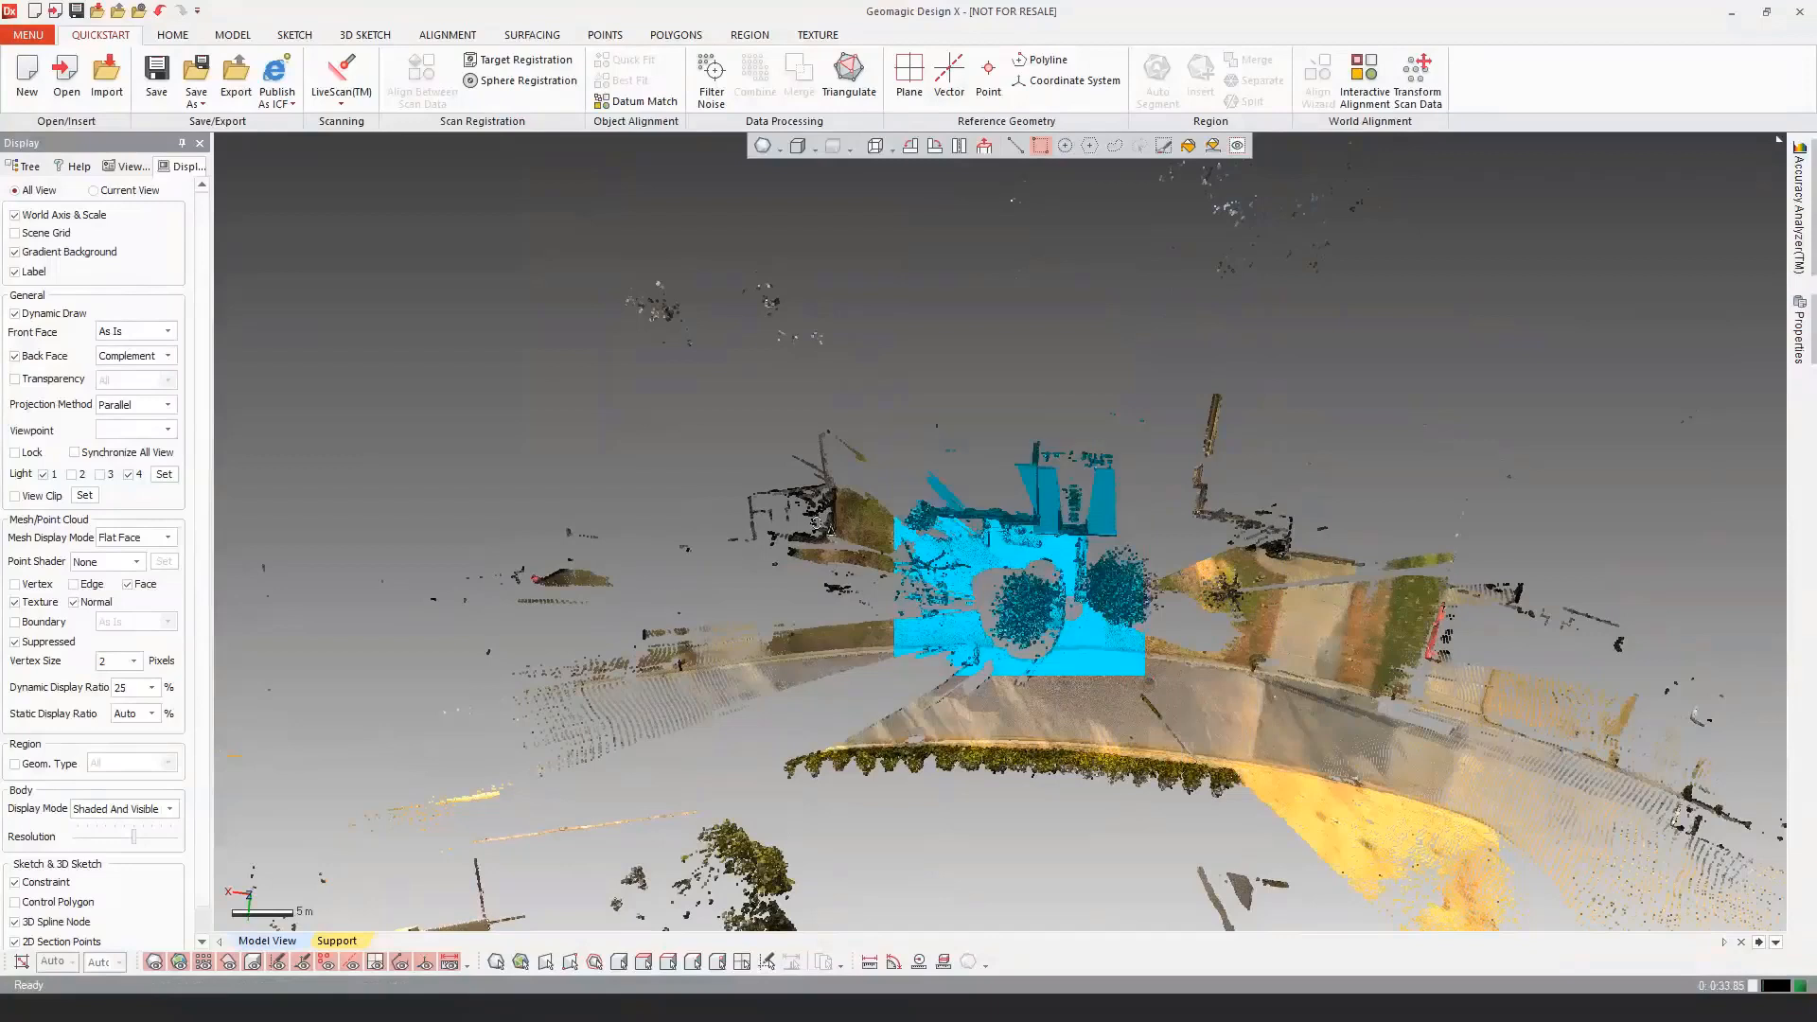
Step: Invert the house selection and delete all scan points outside the house, driveway and front yard
right_click(1062, 347)
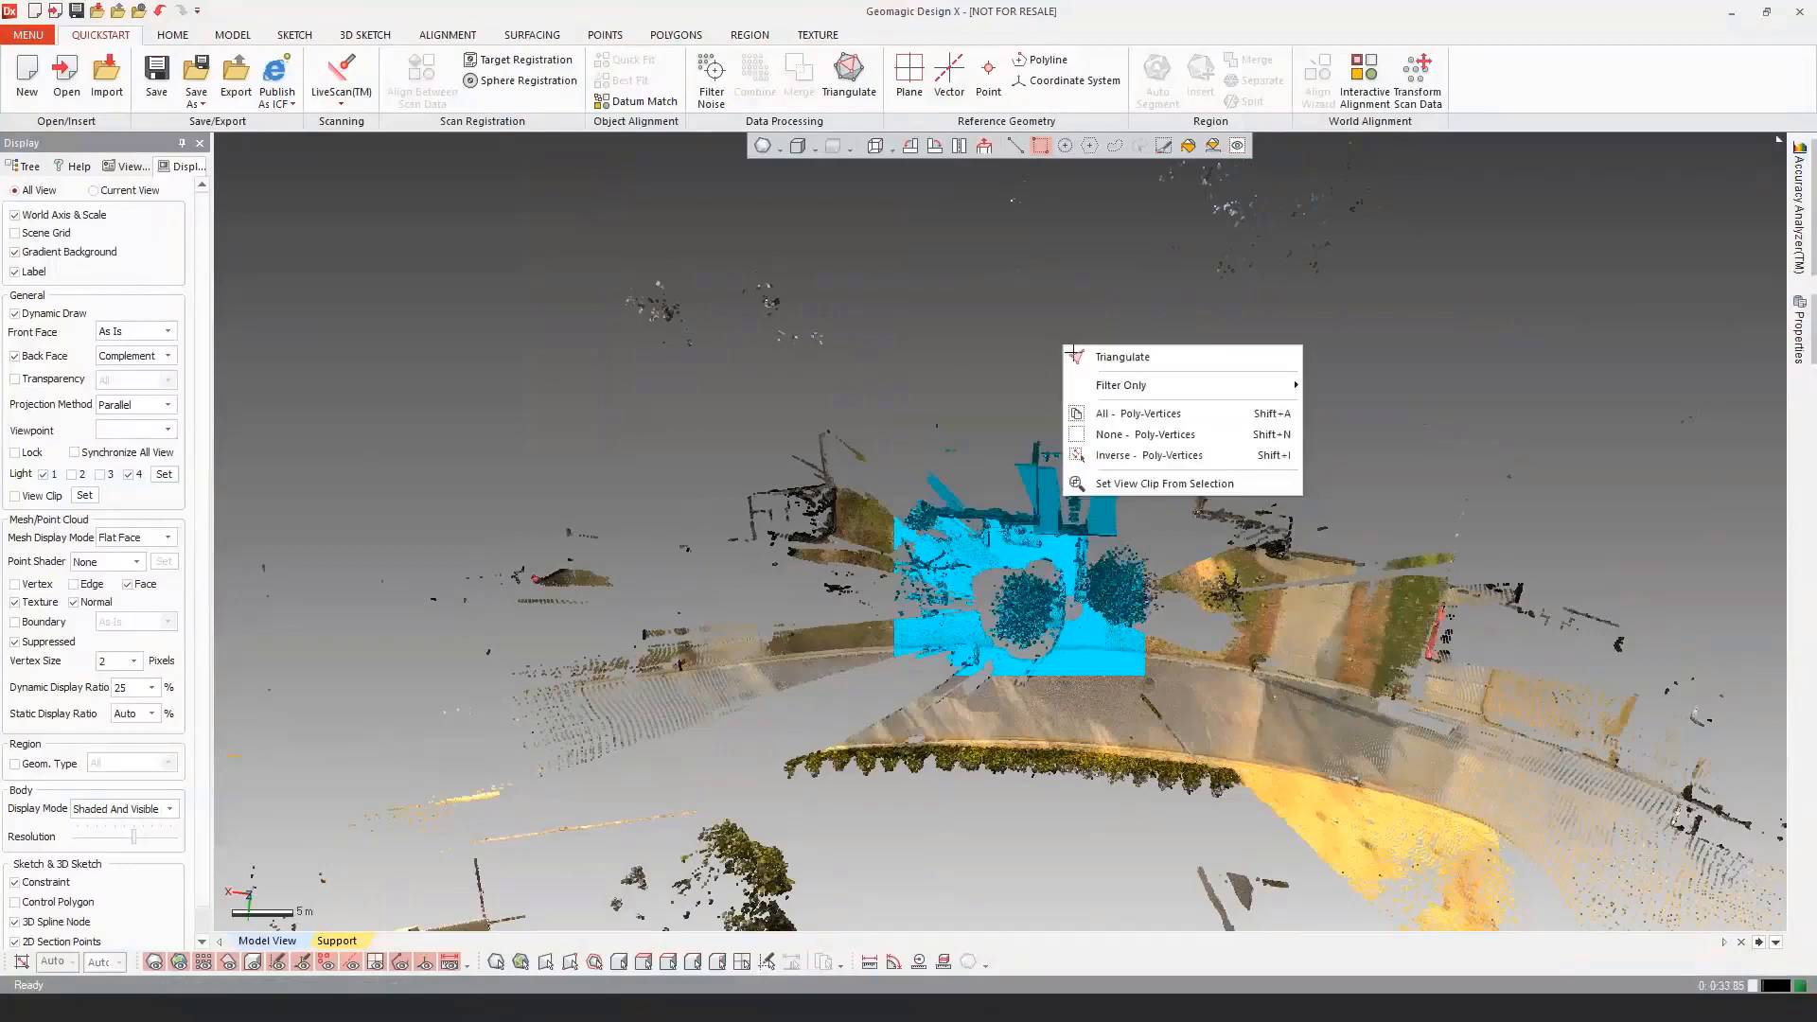
click(1143, 455)
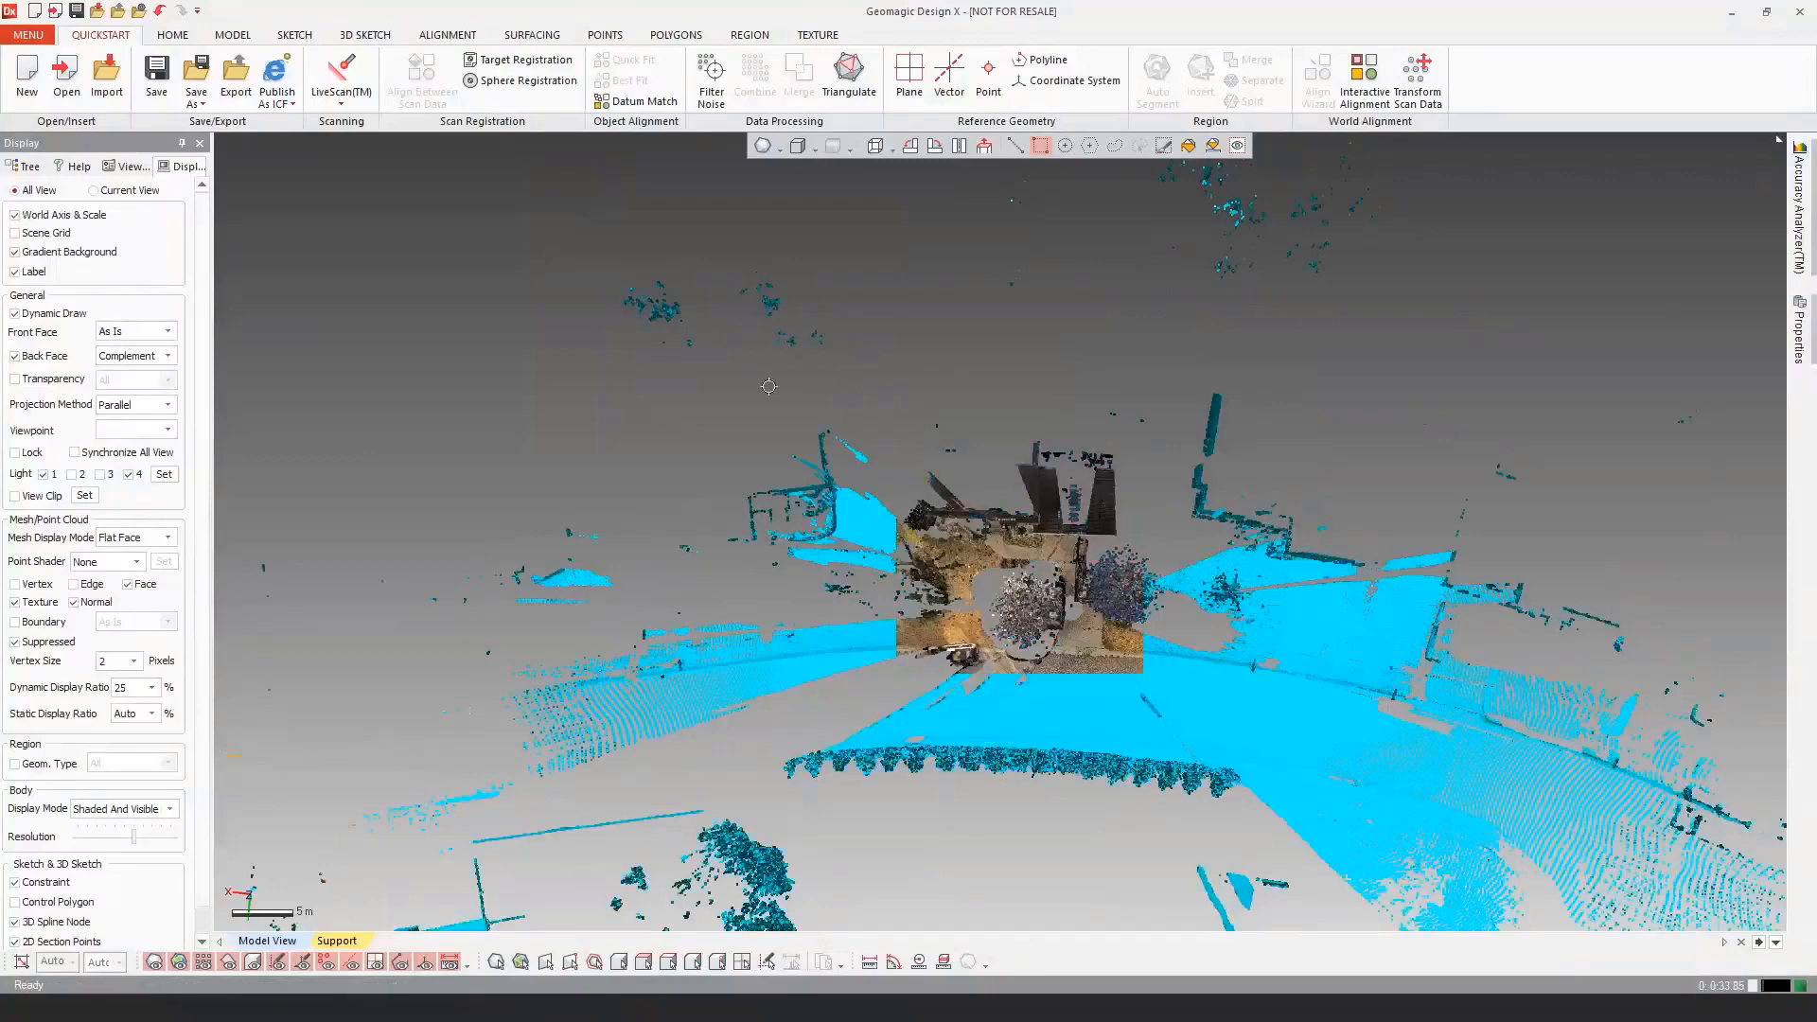
key(Delete)
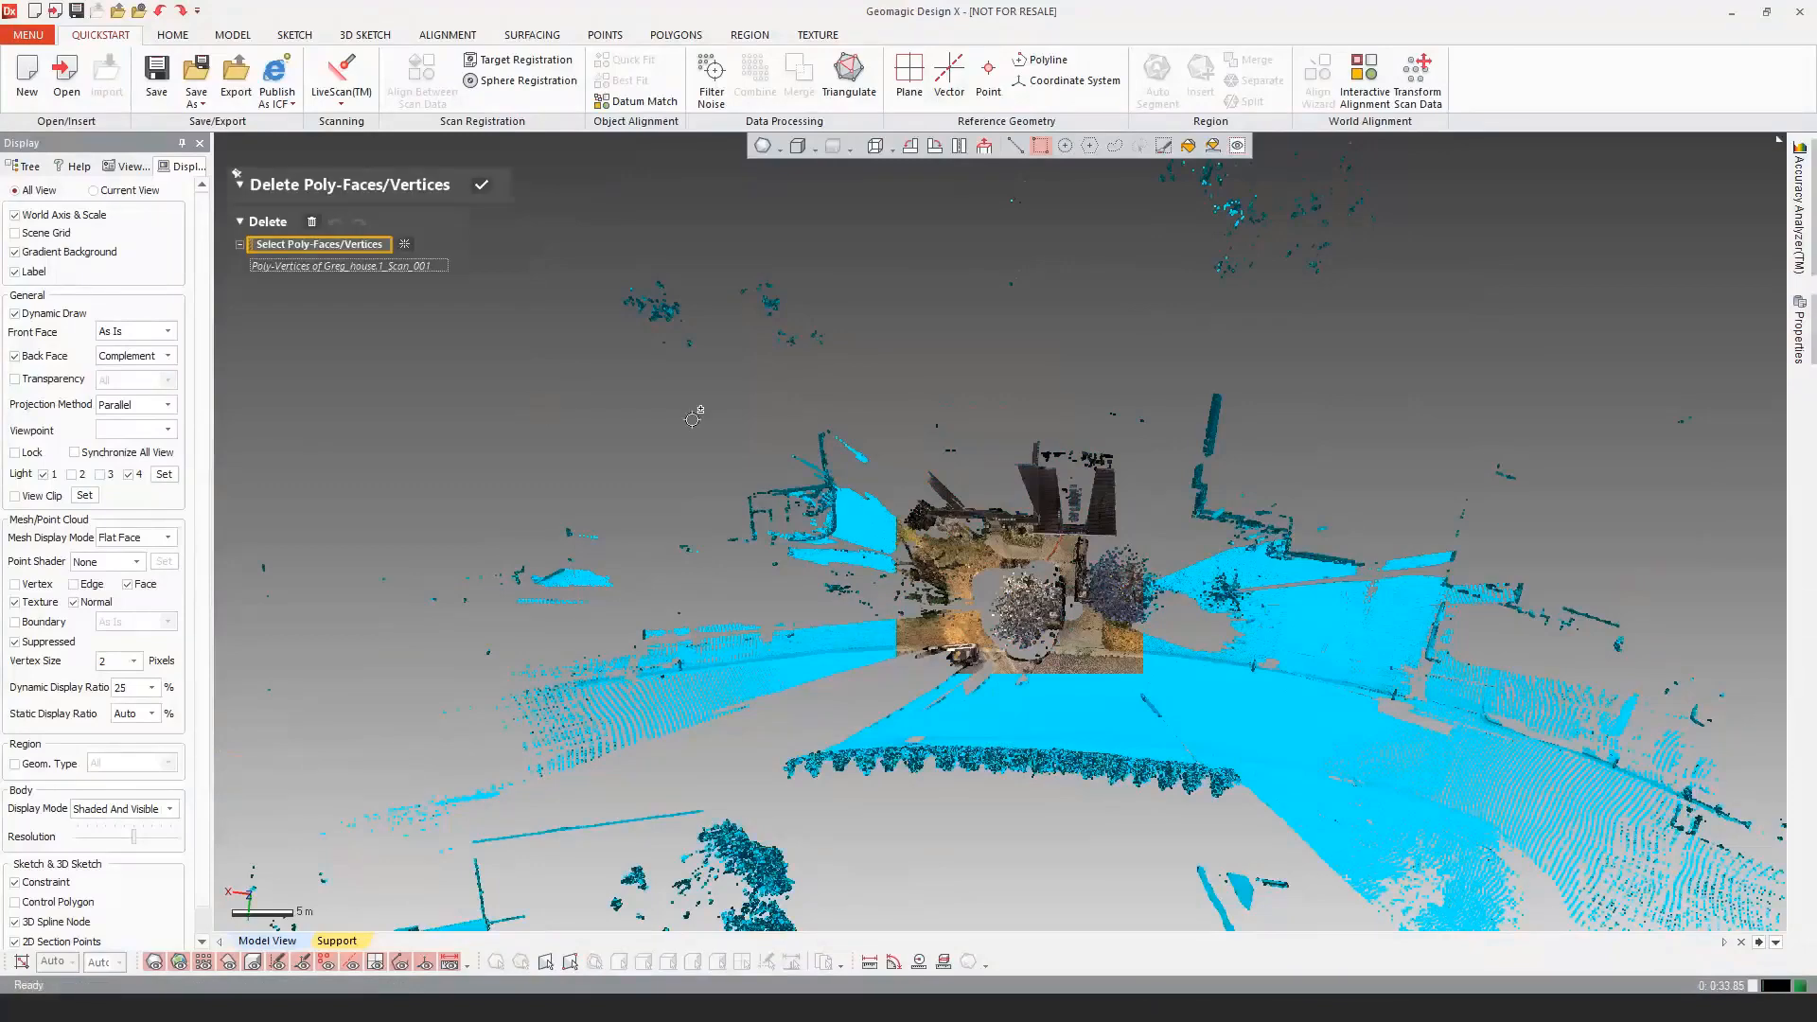
click(312, 222)
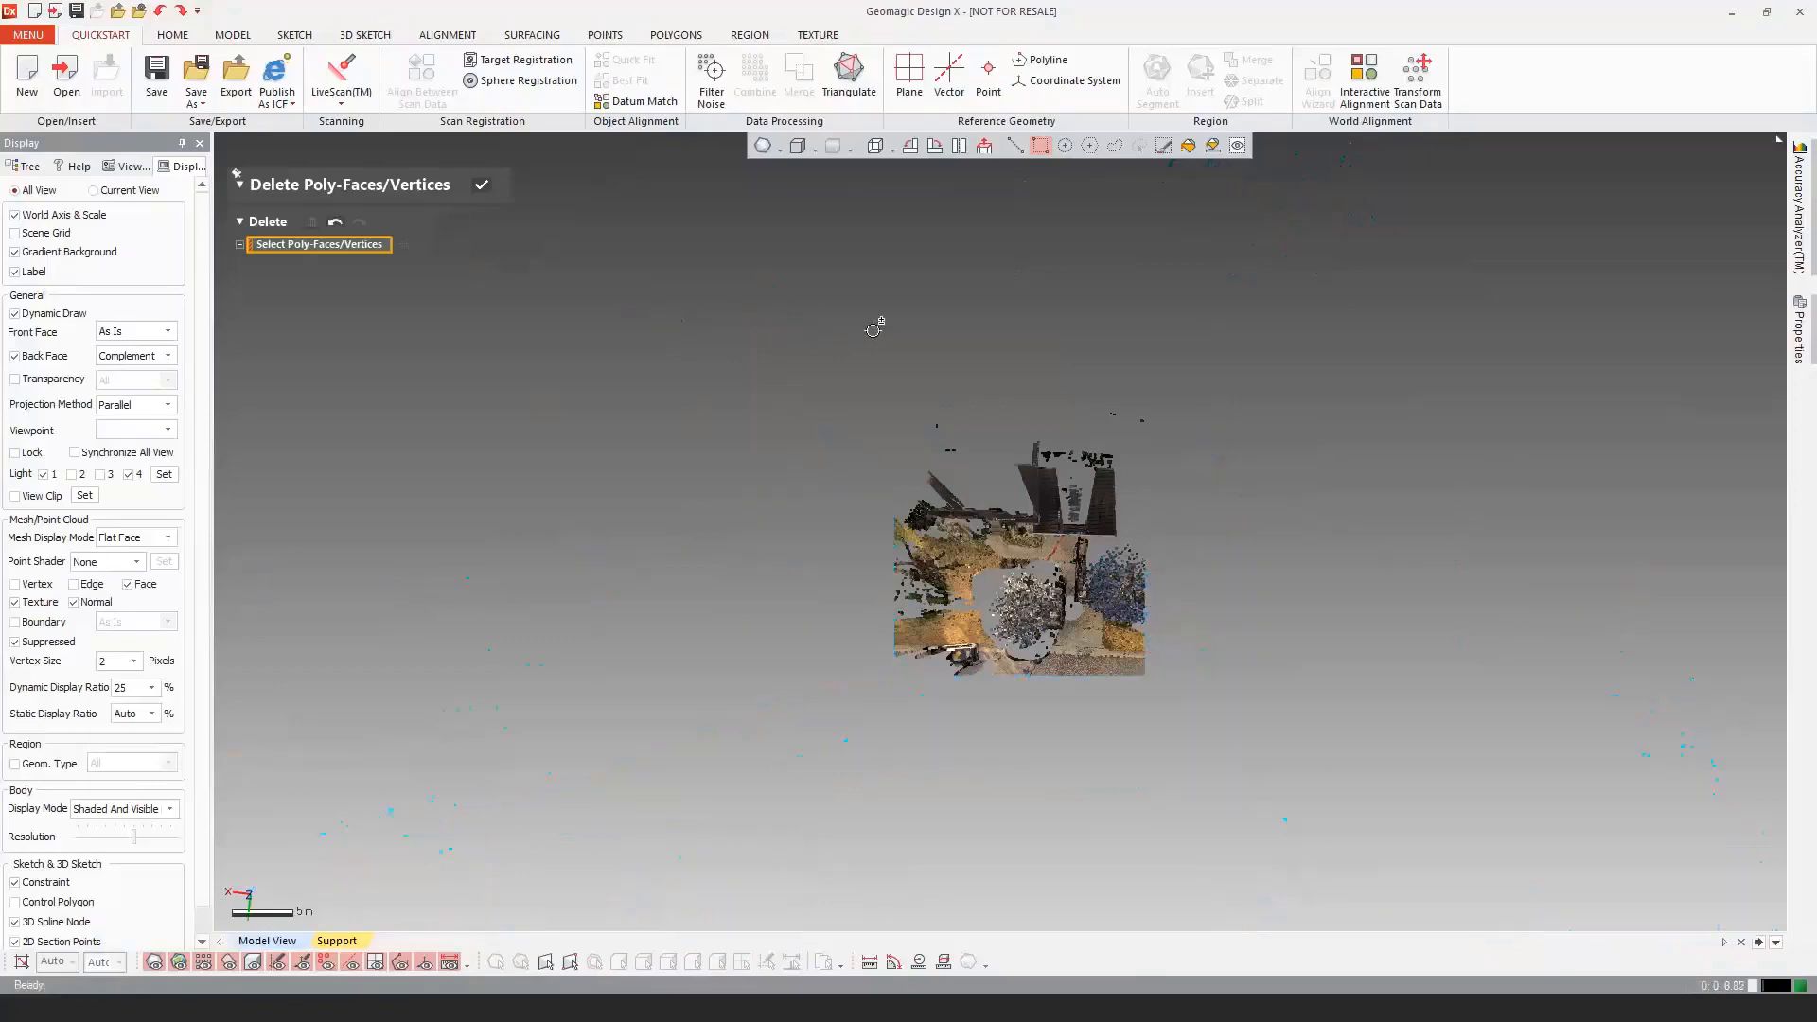
right_drag(1015, 560, 1002, 223)
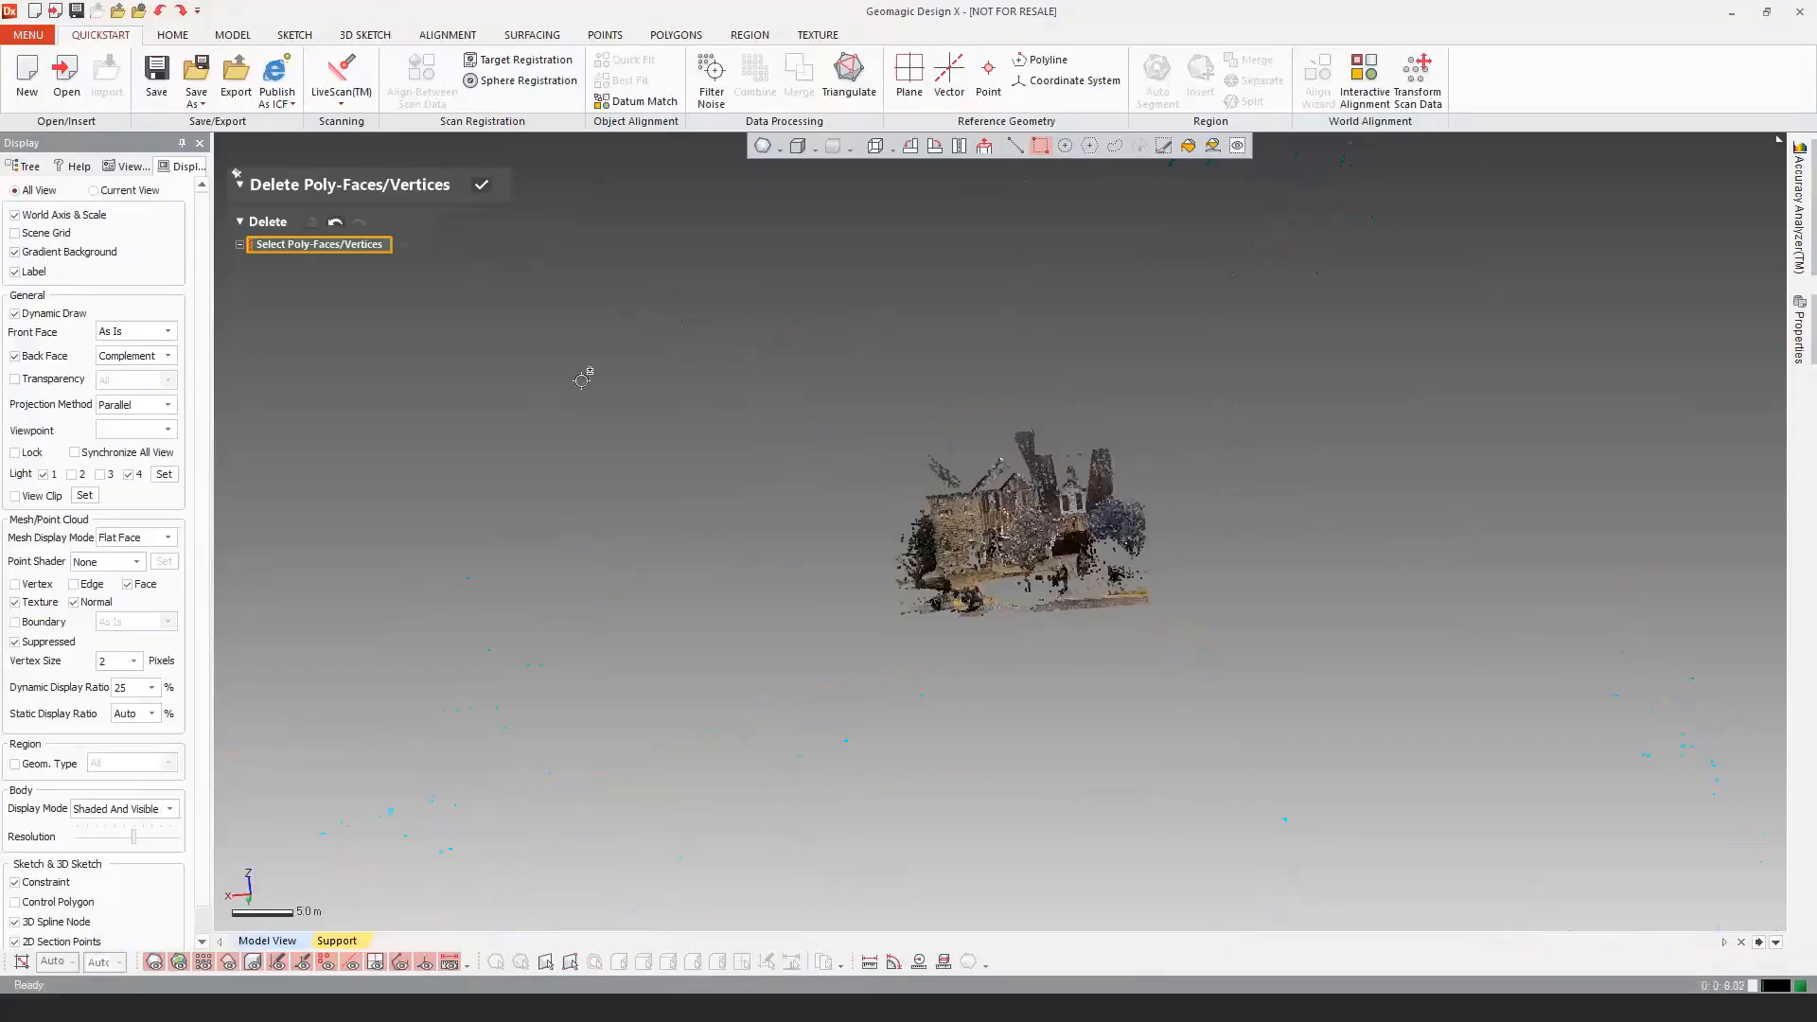
click(483, 186)
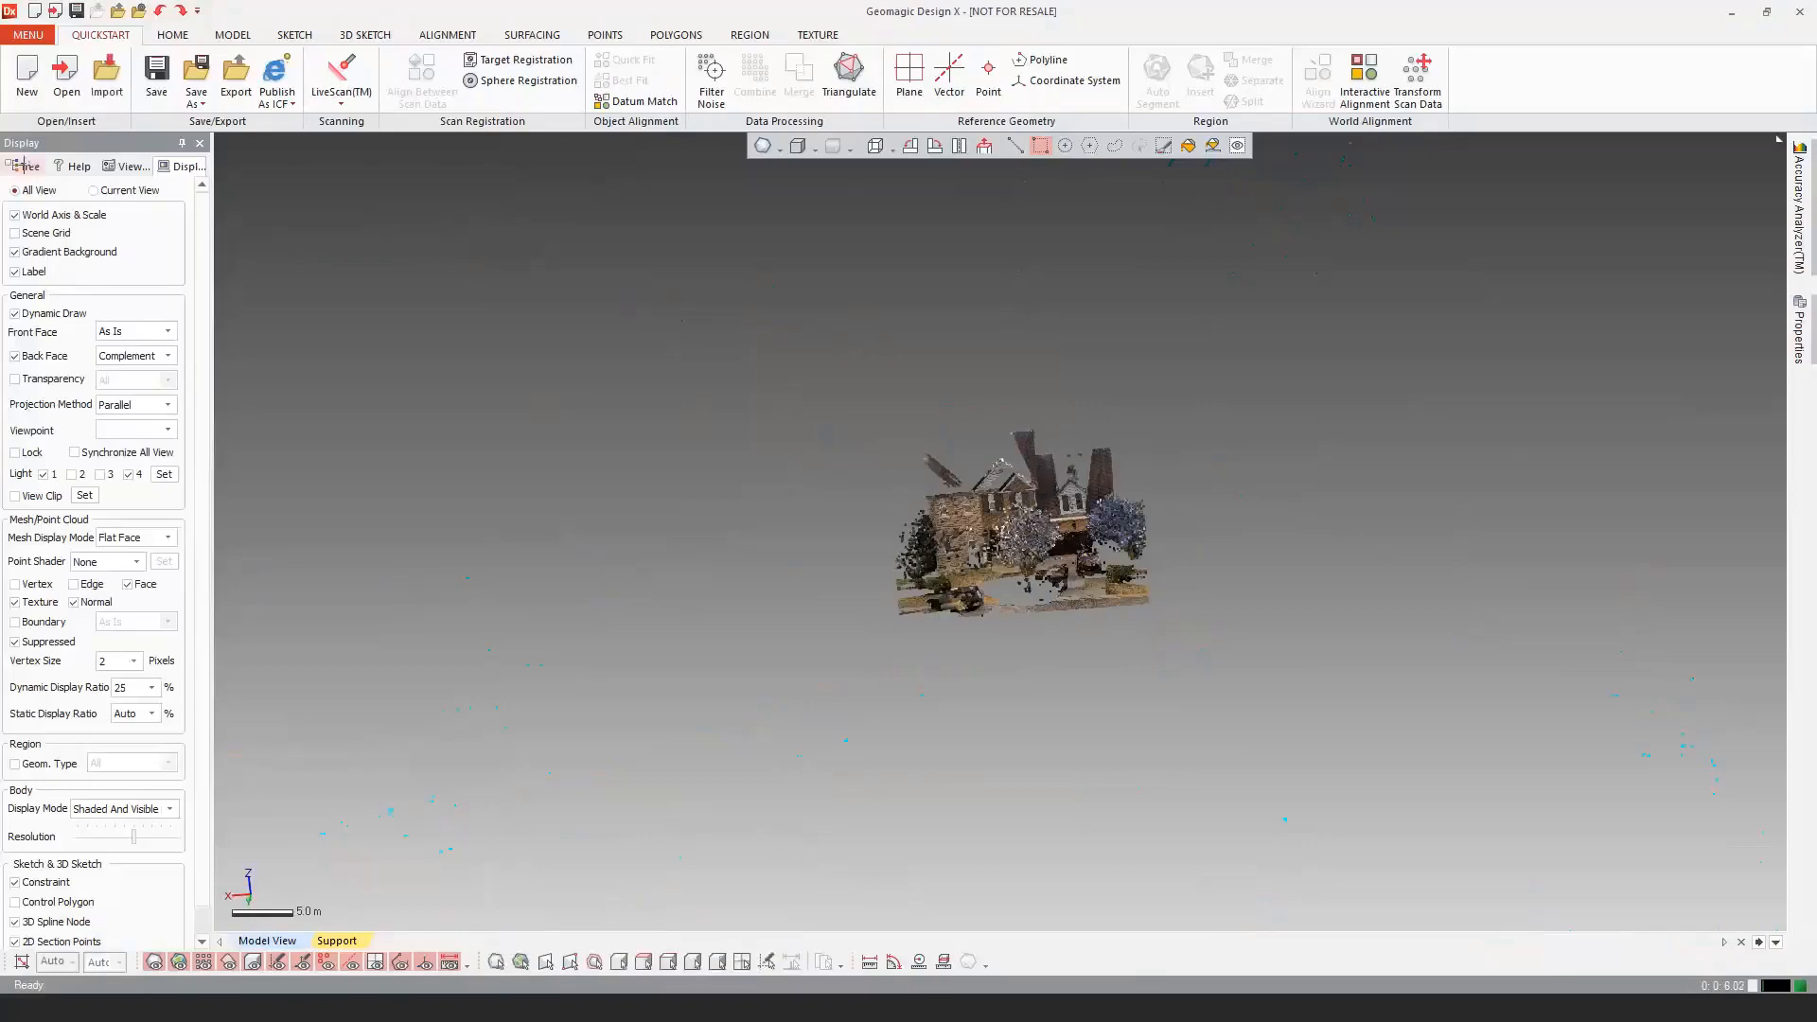
Step: Examine the remaining scan's point count and dimensions, and inspect the house, trees and cars from several angles
right_drag(875, 579, 608, 602)
scroll(1009, 611, up, 5)
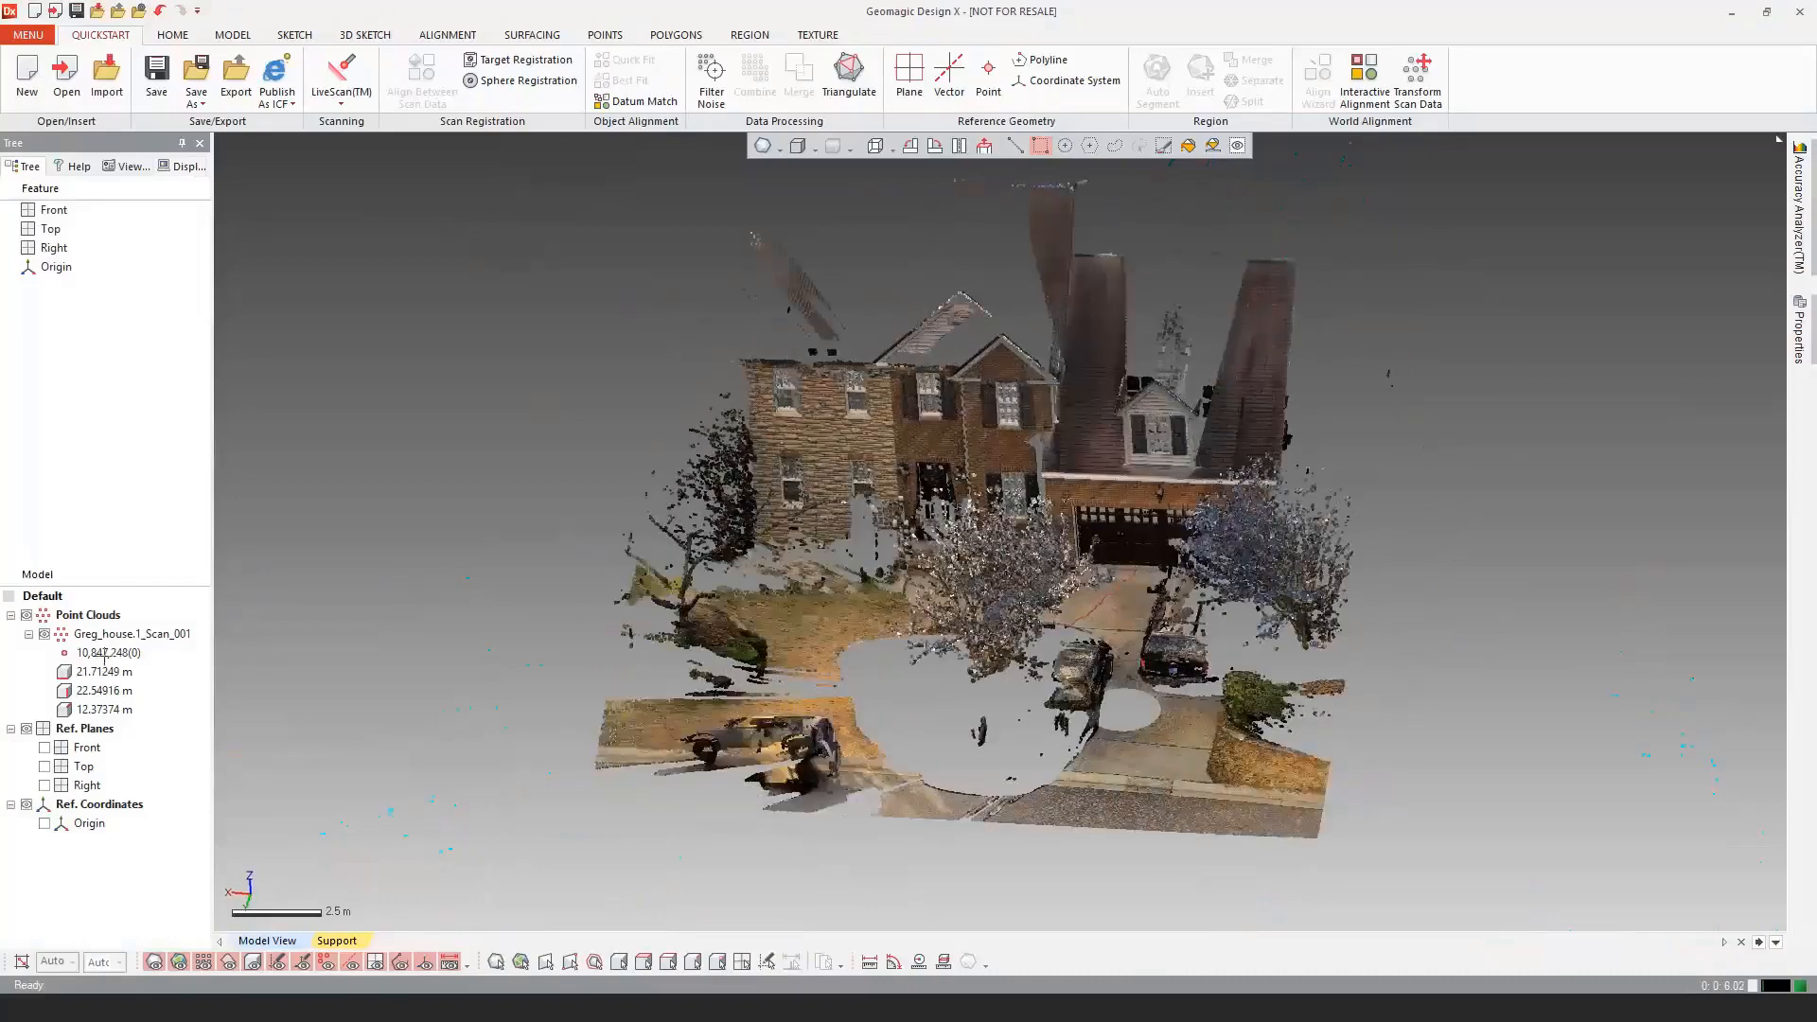
click(28, 634)
right_drag(693, 491, 850, 554)
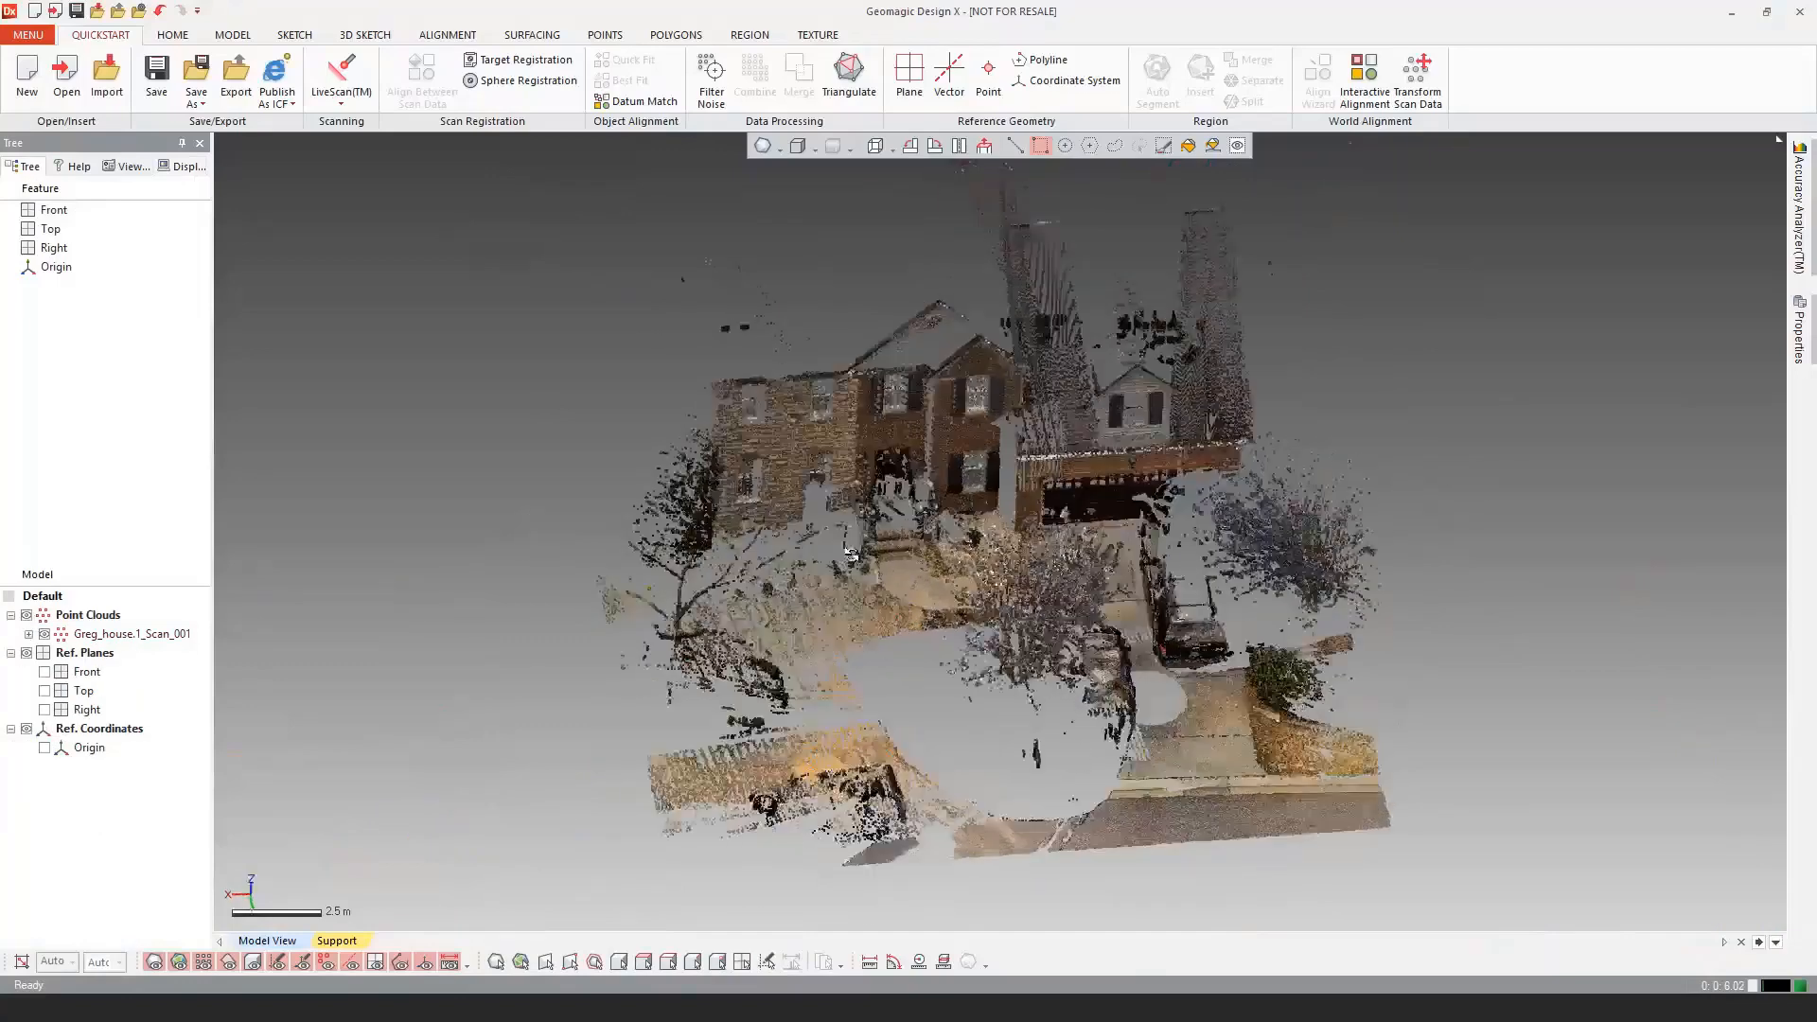
scroll(851, 554, up, 3)
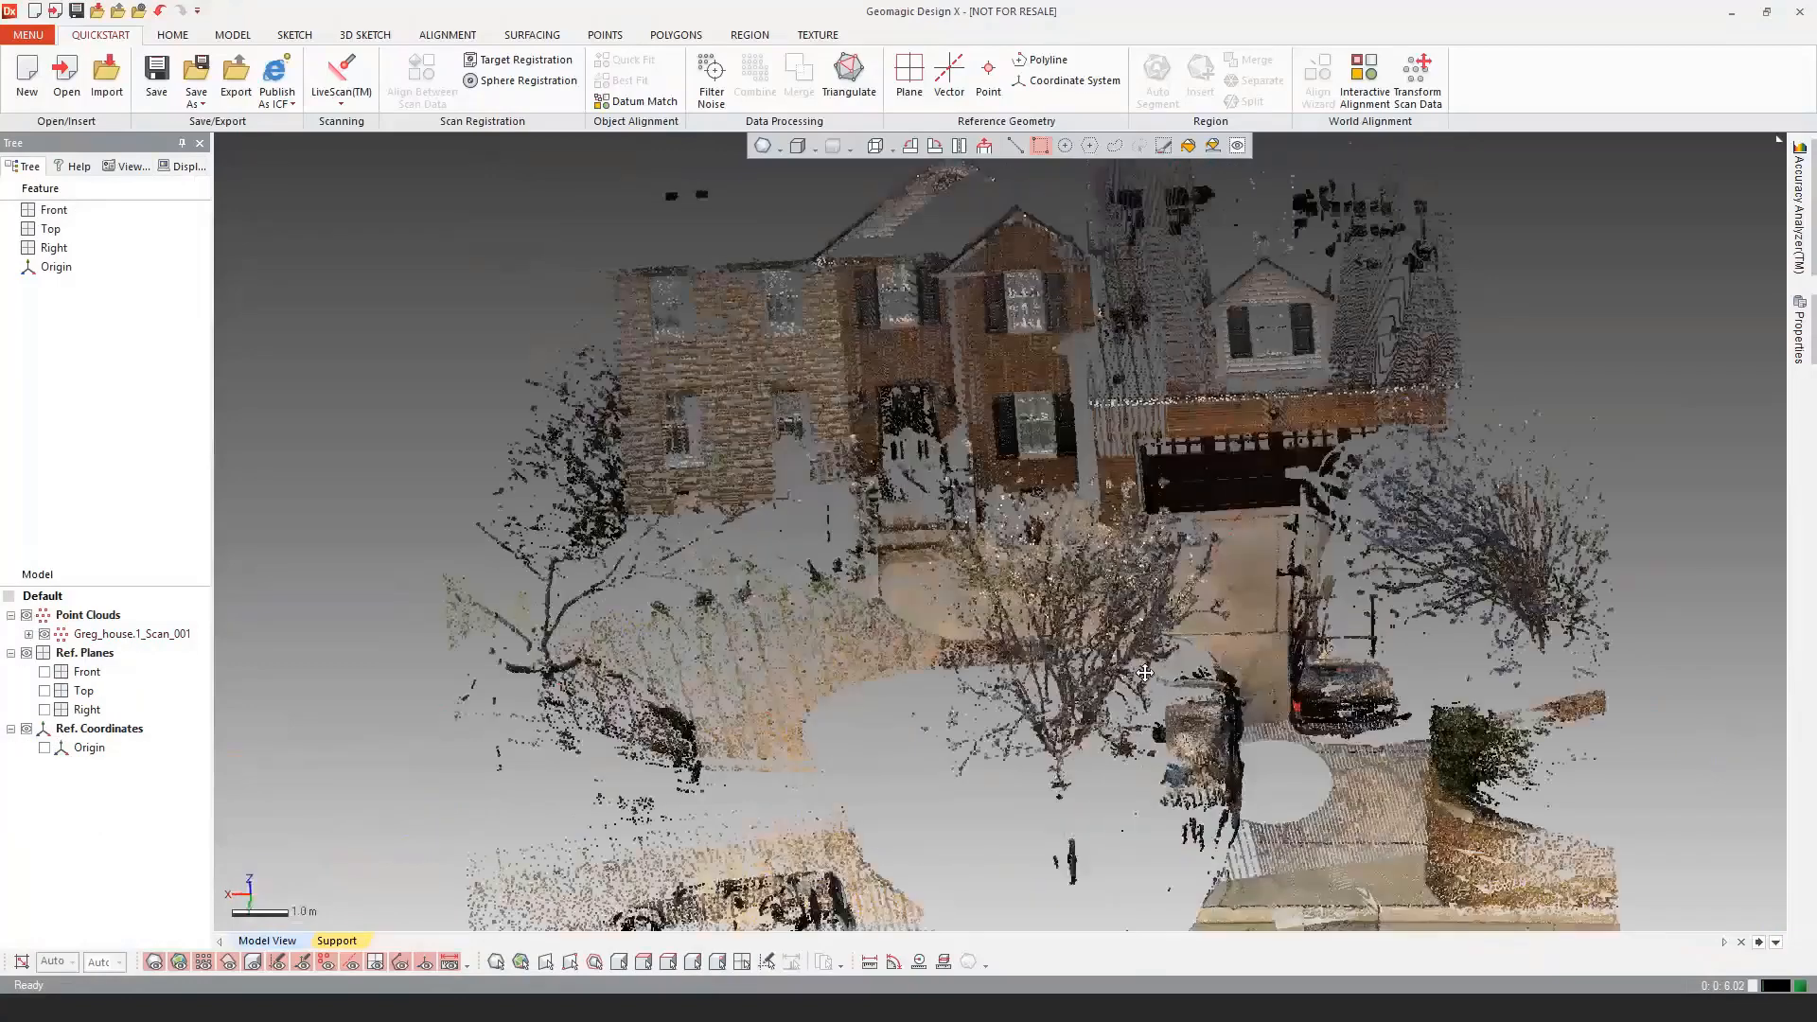
right_drag(1144, 672, 1226, 578)
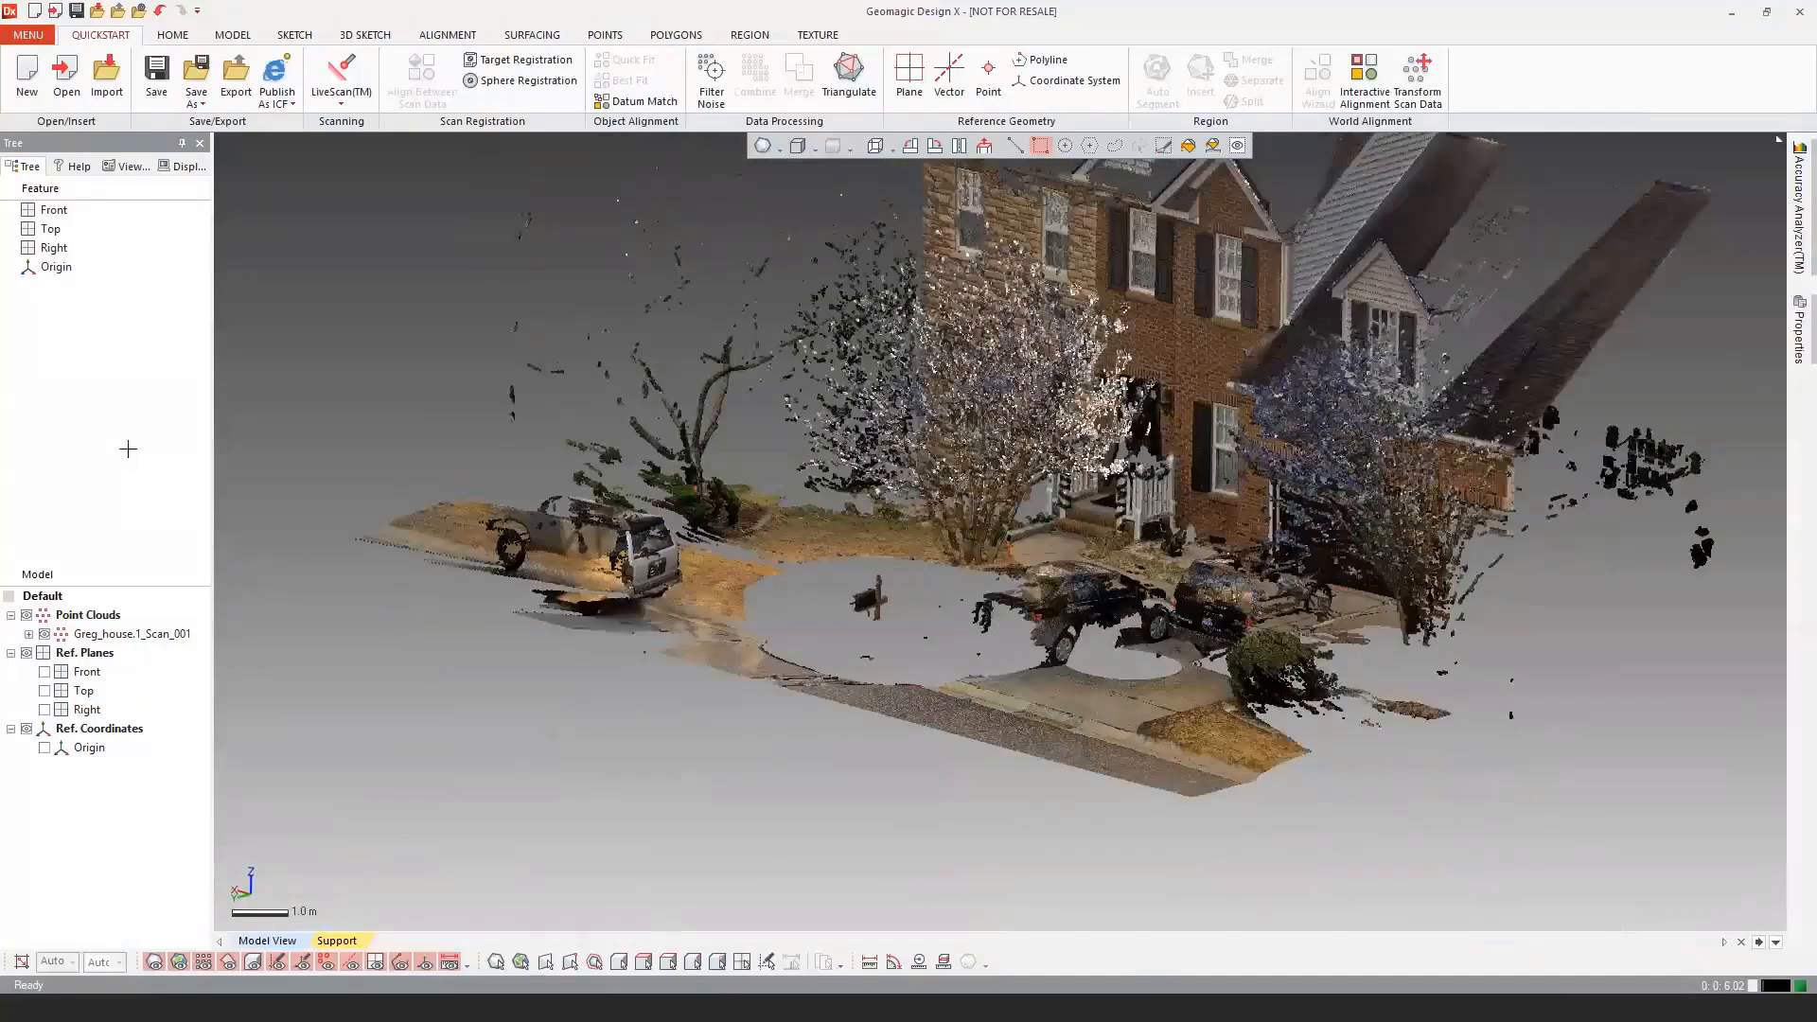
Step: Turn View Clip back on and reset its Inside Box region around the isolated house scan
click(126, 166)
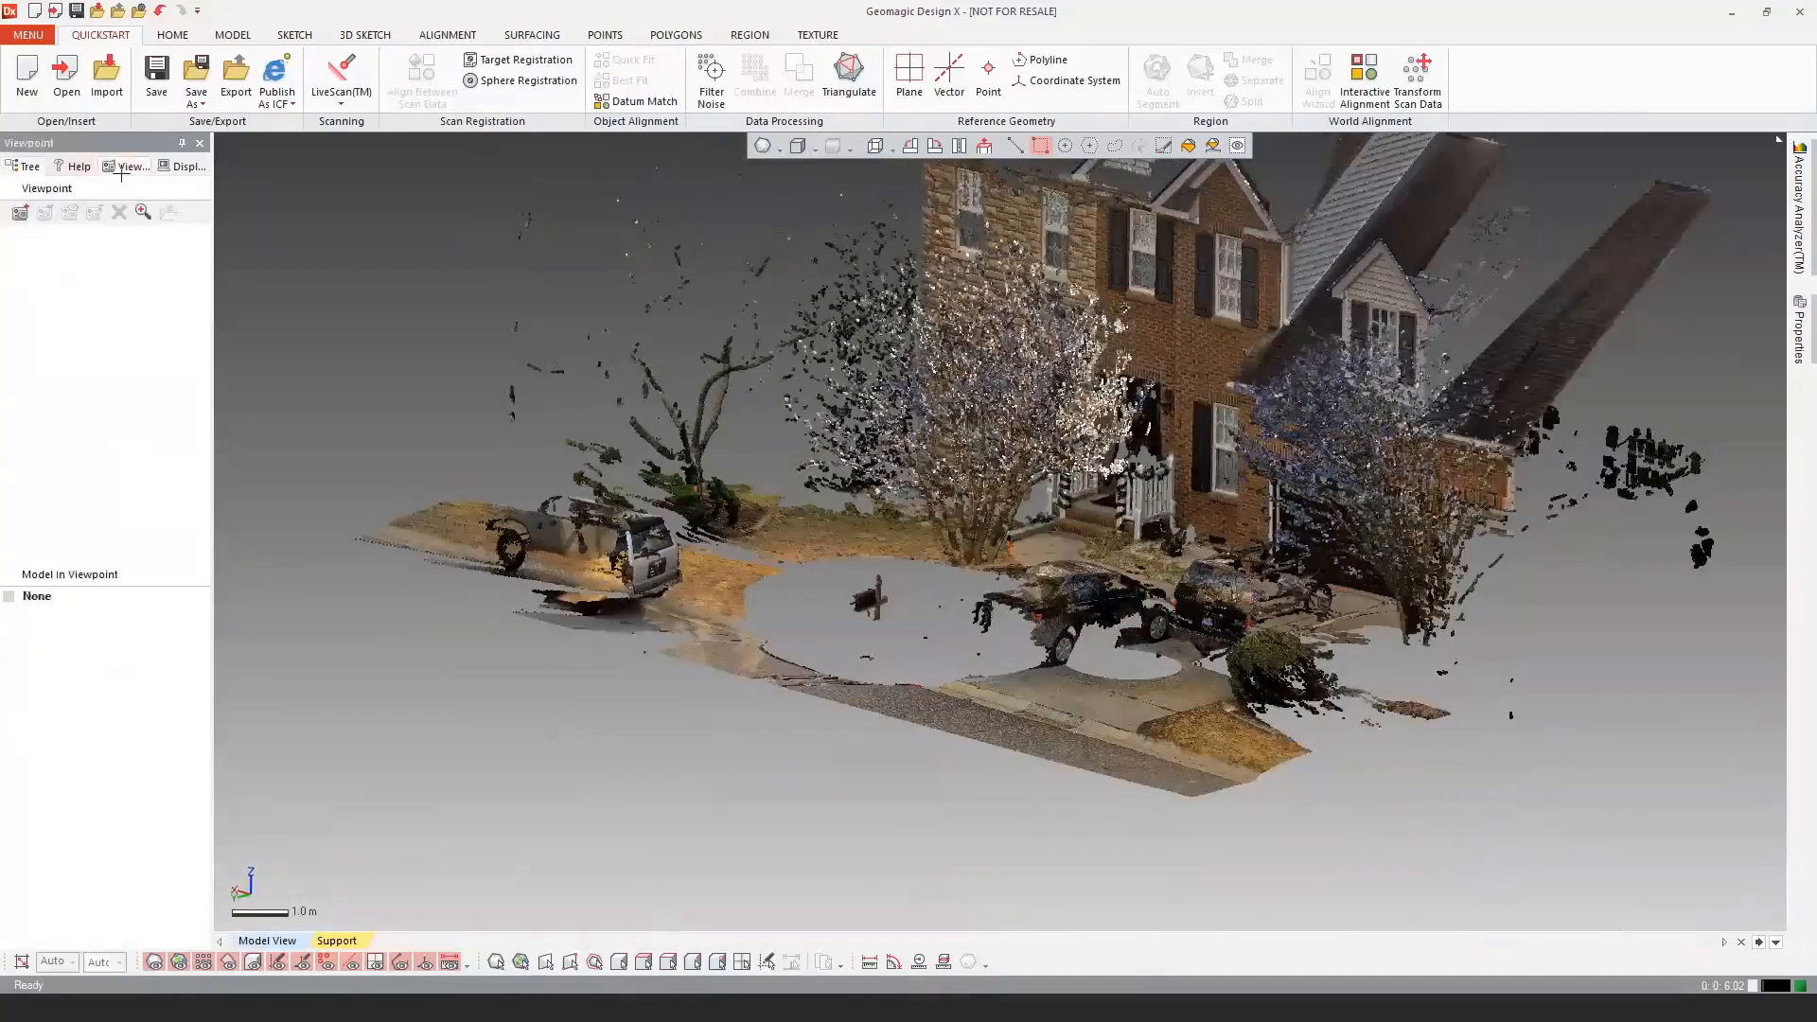
click(185, 166)
click(15, 497)
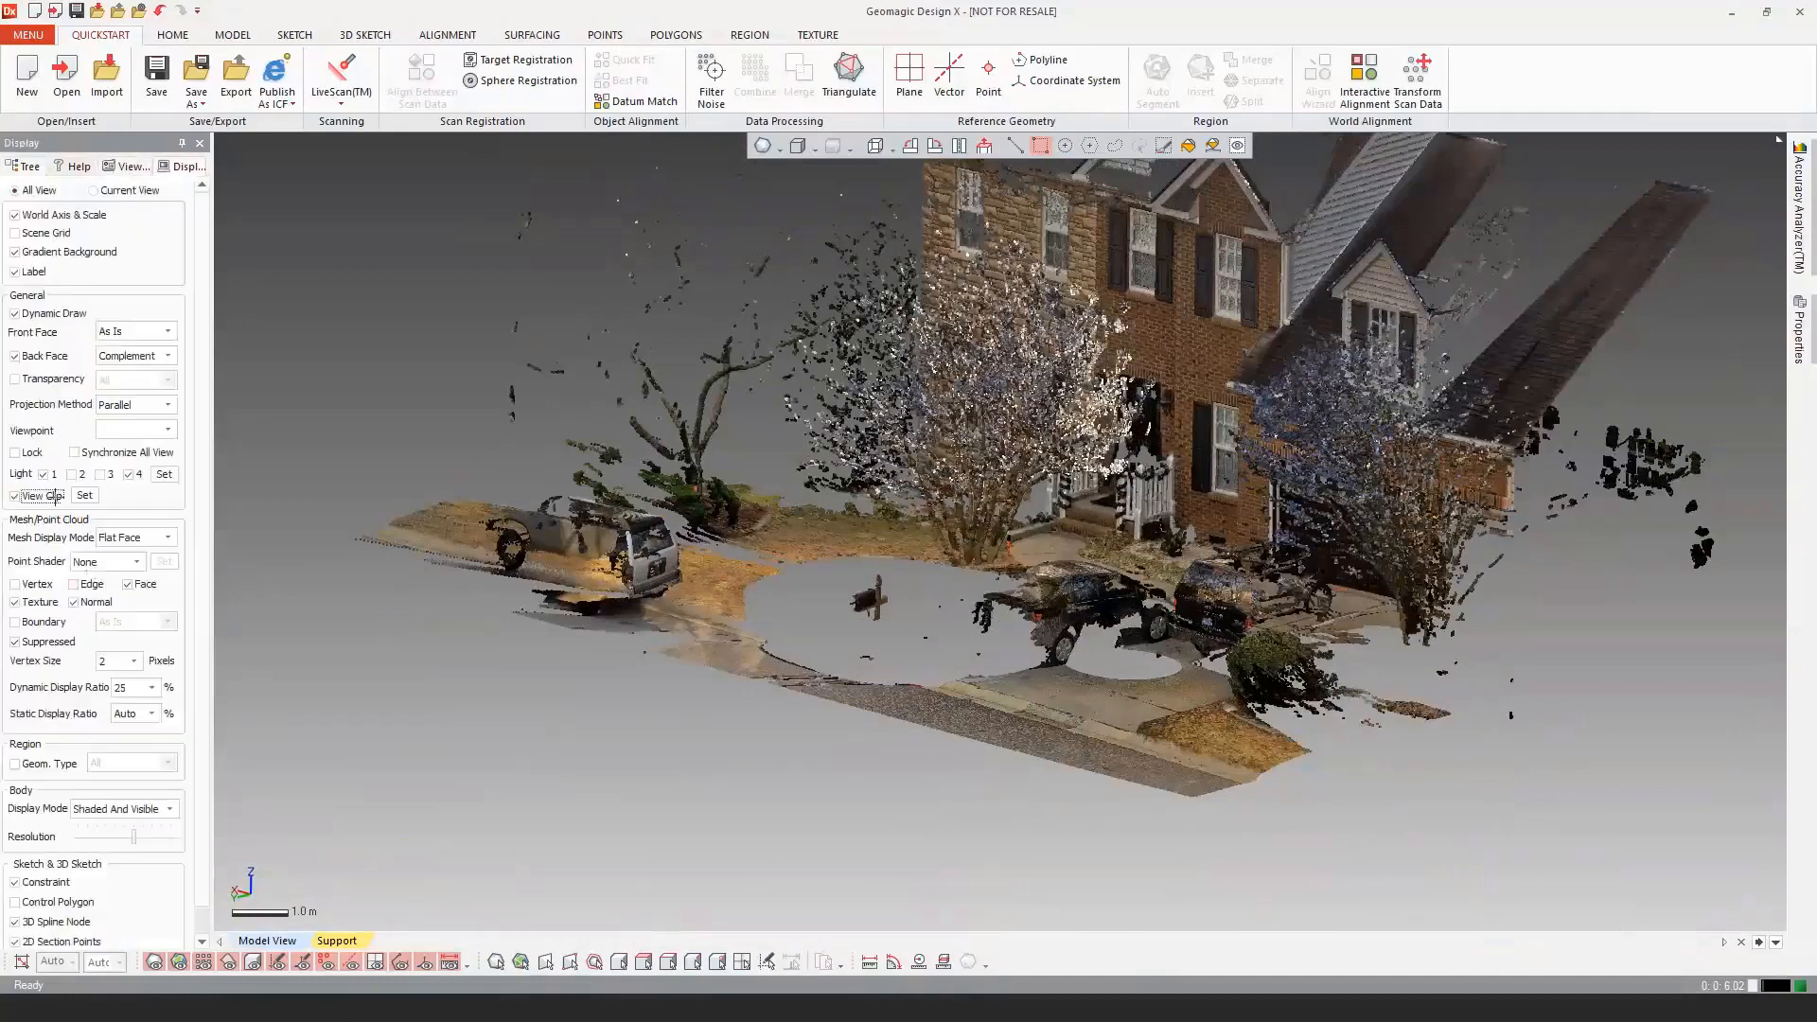
click(86, 495)
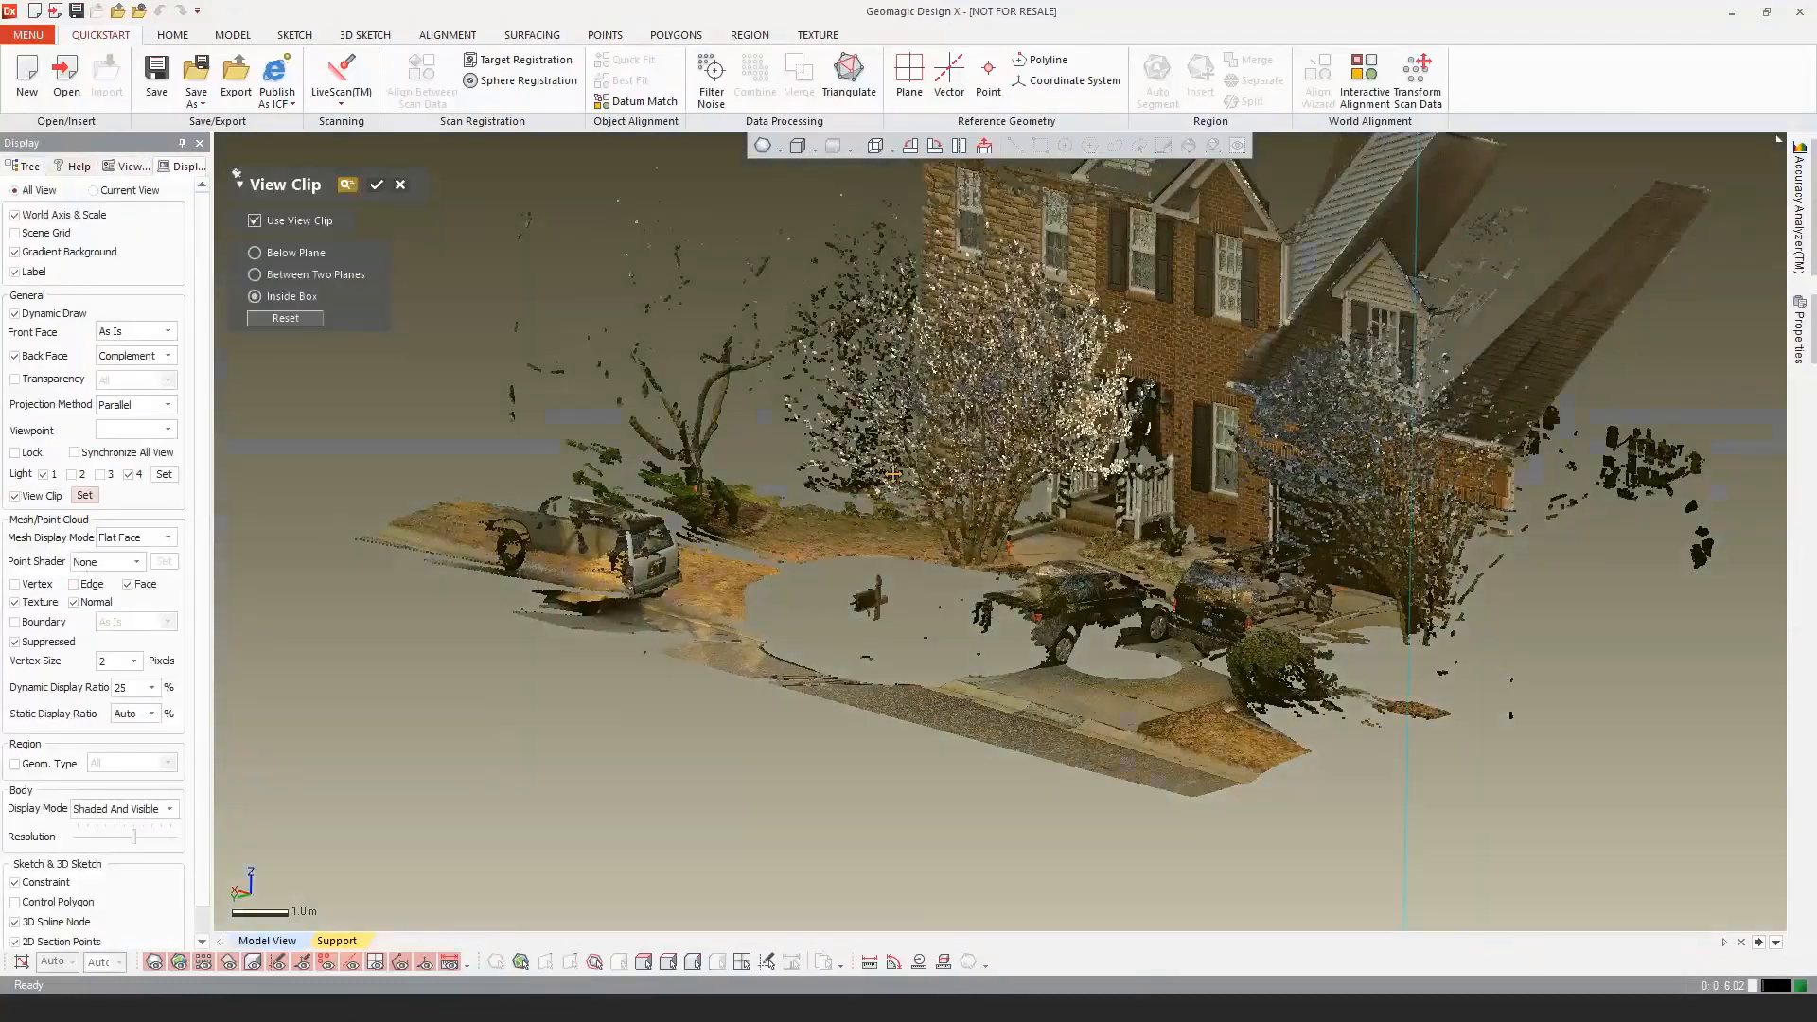
scroll(893, 474, down, 5)
click(284, 318)
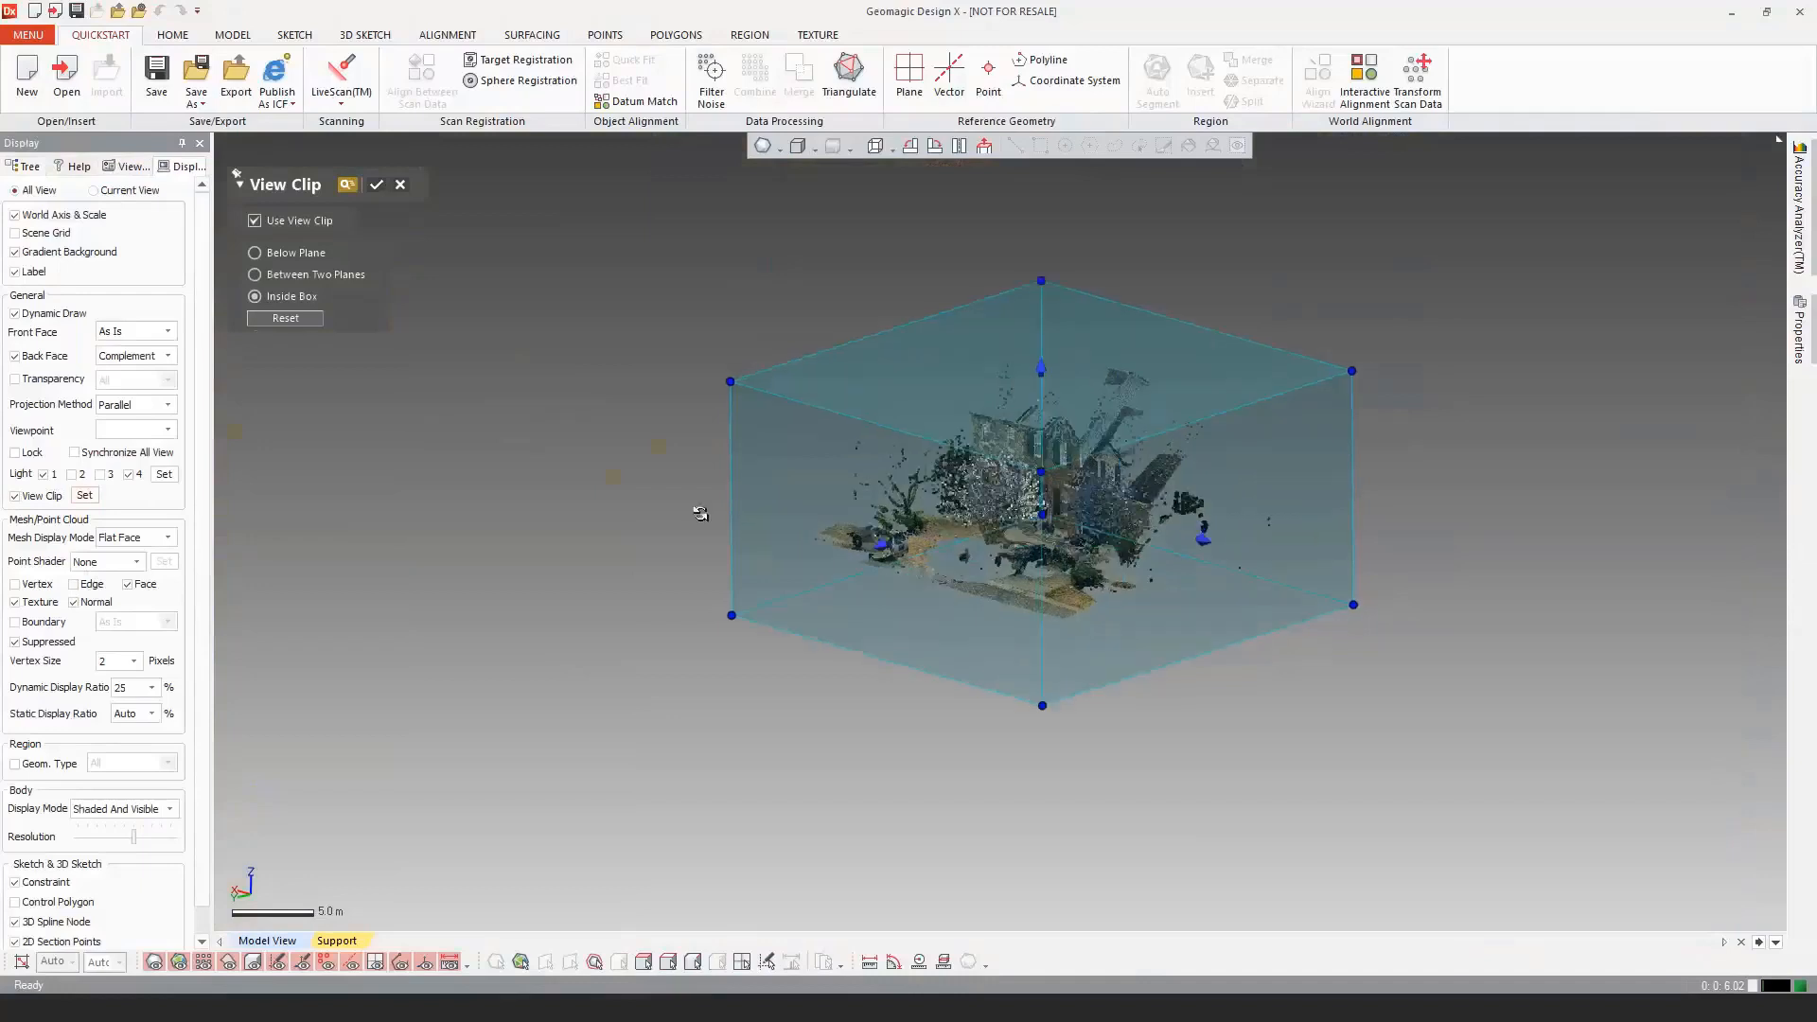
Step: Move the clip box's front face back towards the house to cut off the street and front yard, and apply the clip
right_drag(701, 513, 966, 615)
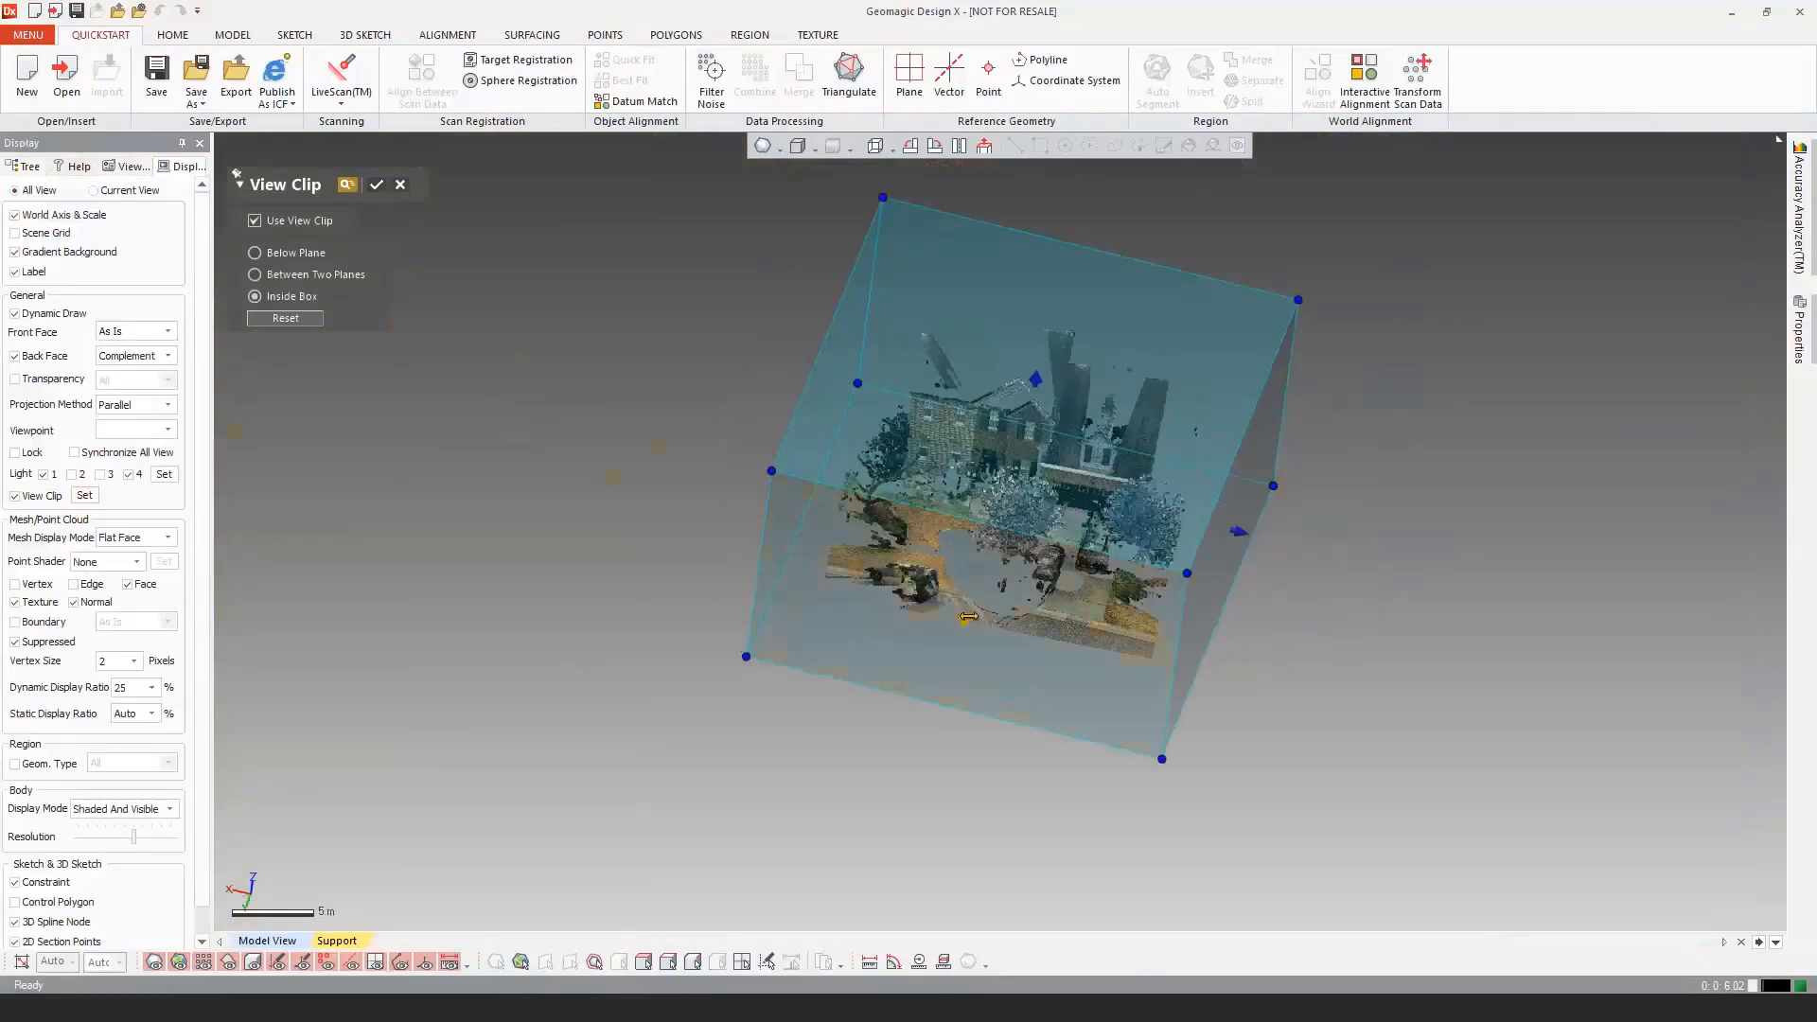
drag(968, 616, 1014, 492)
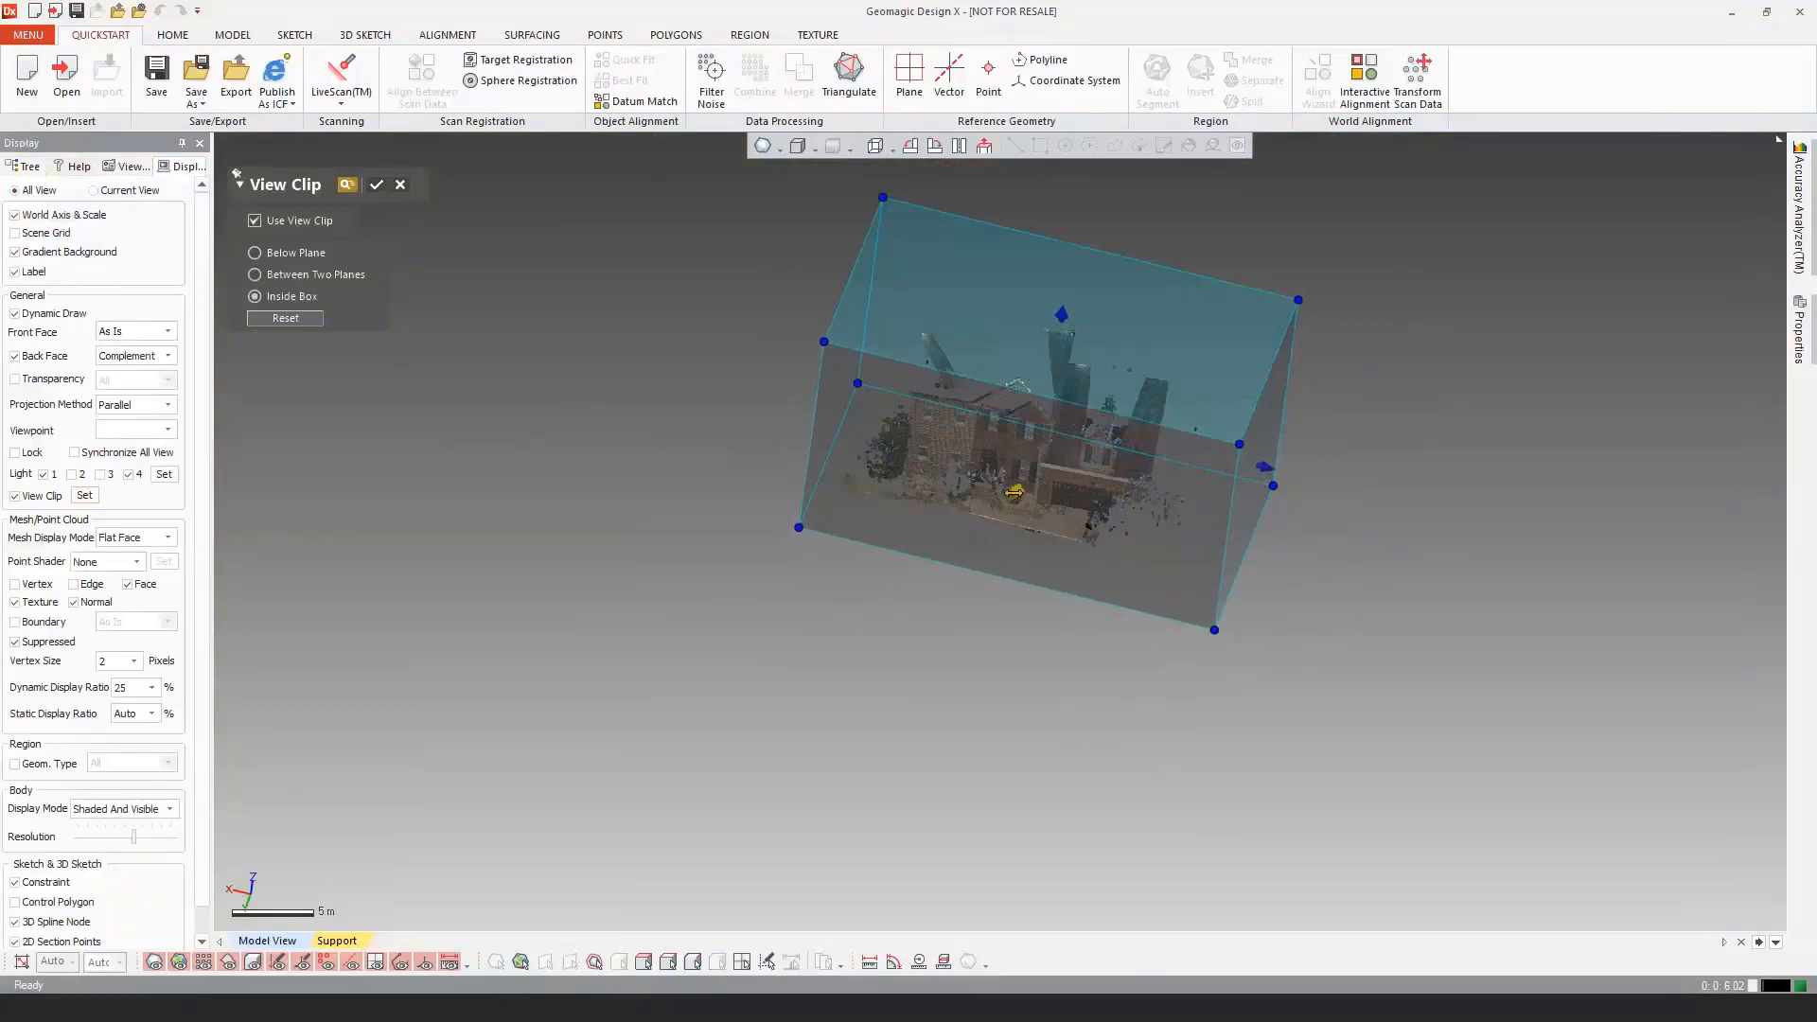
right_drag(601, 466, 608, 653)
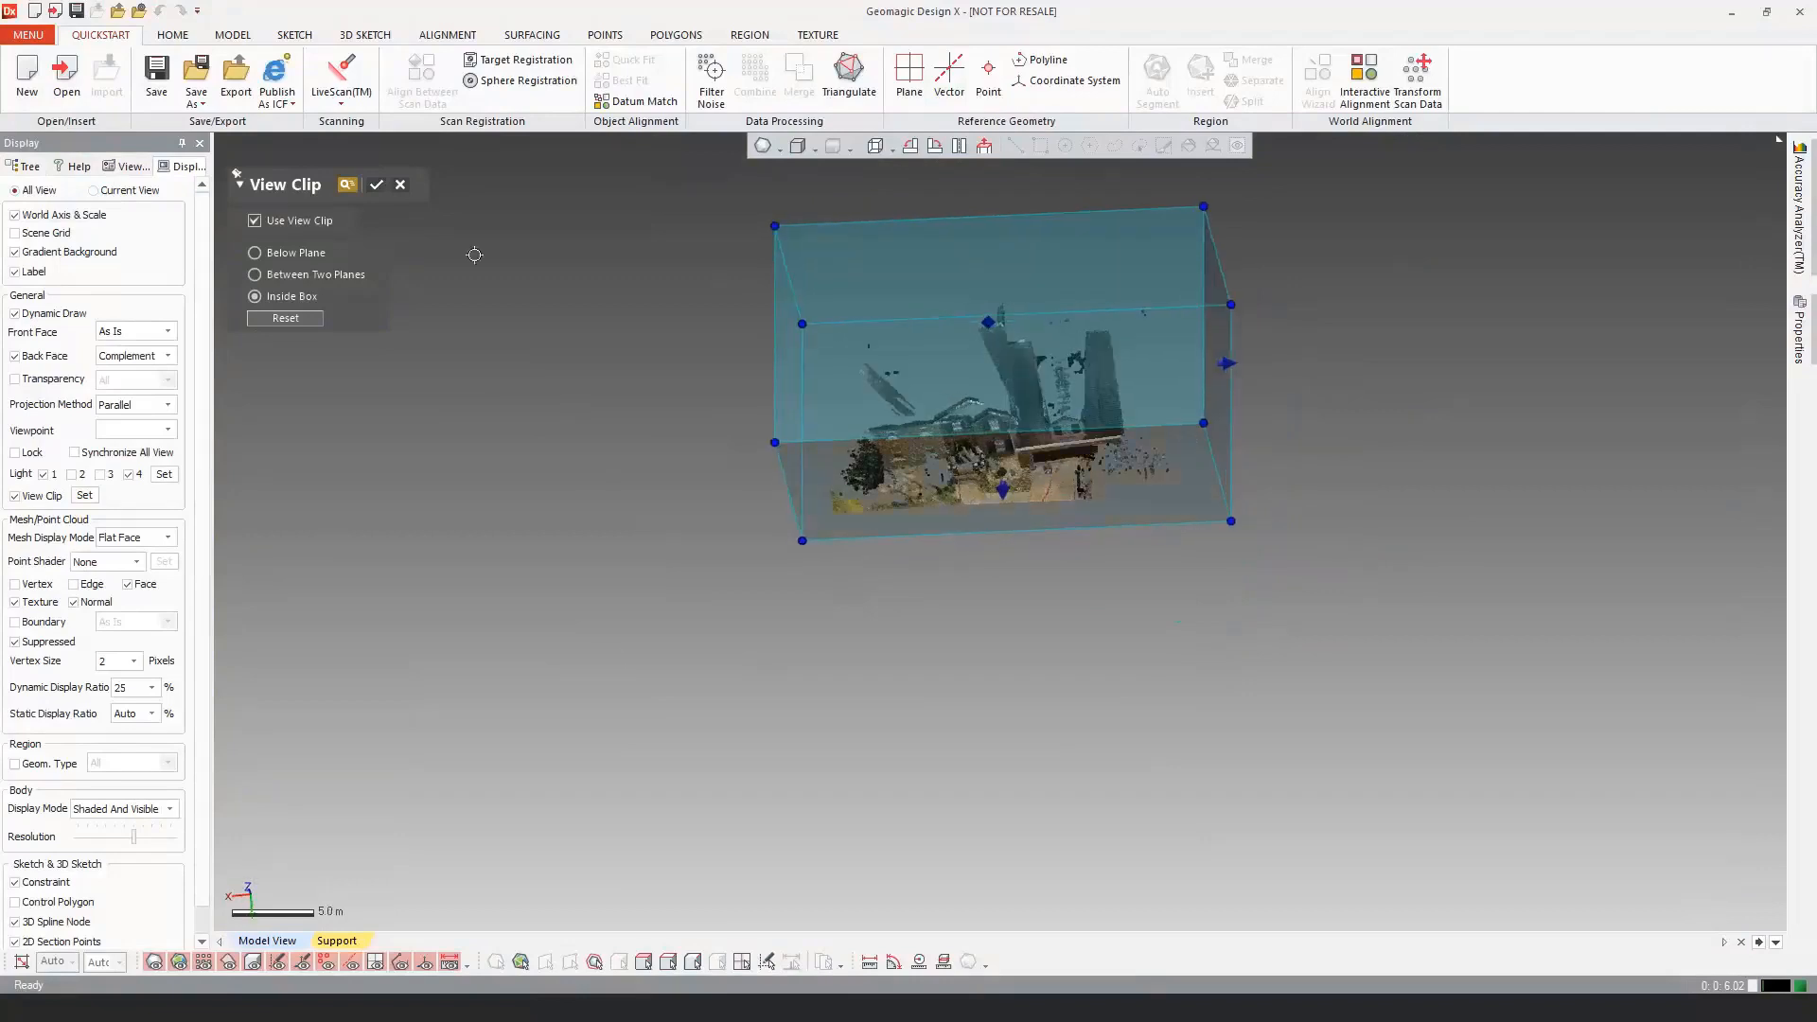
click(376, 184)
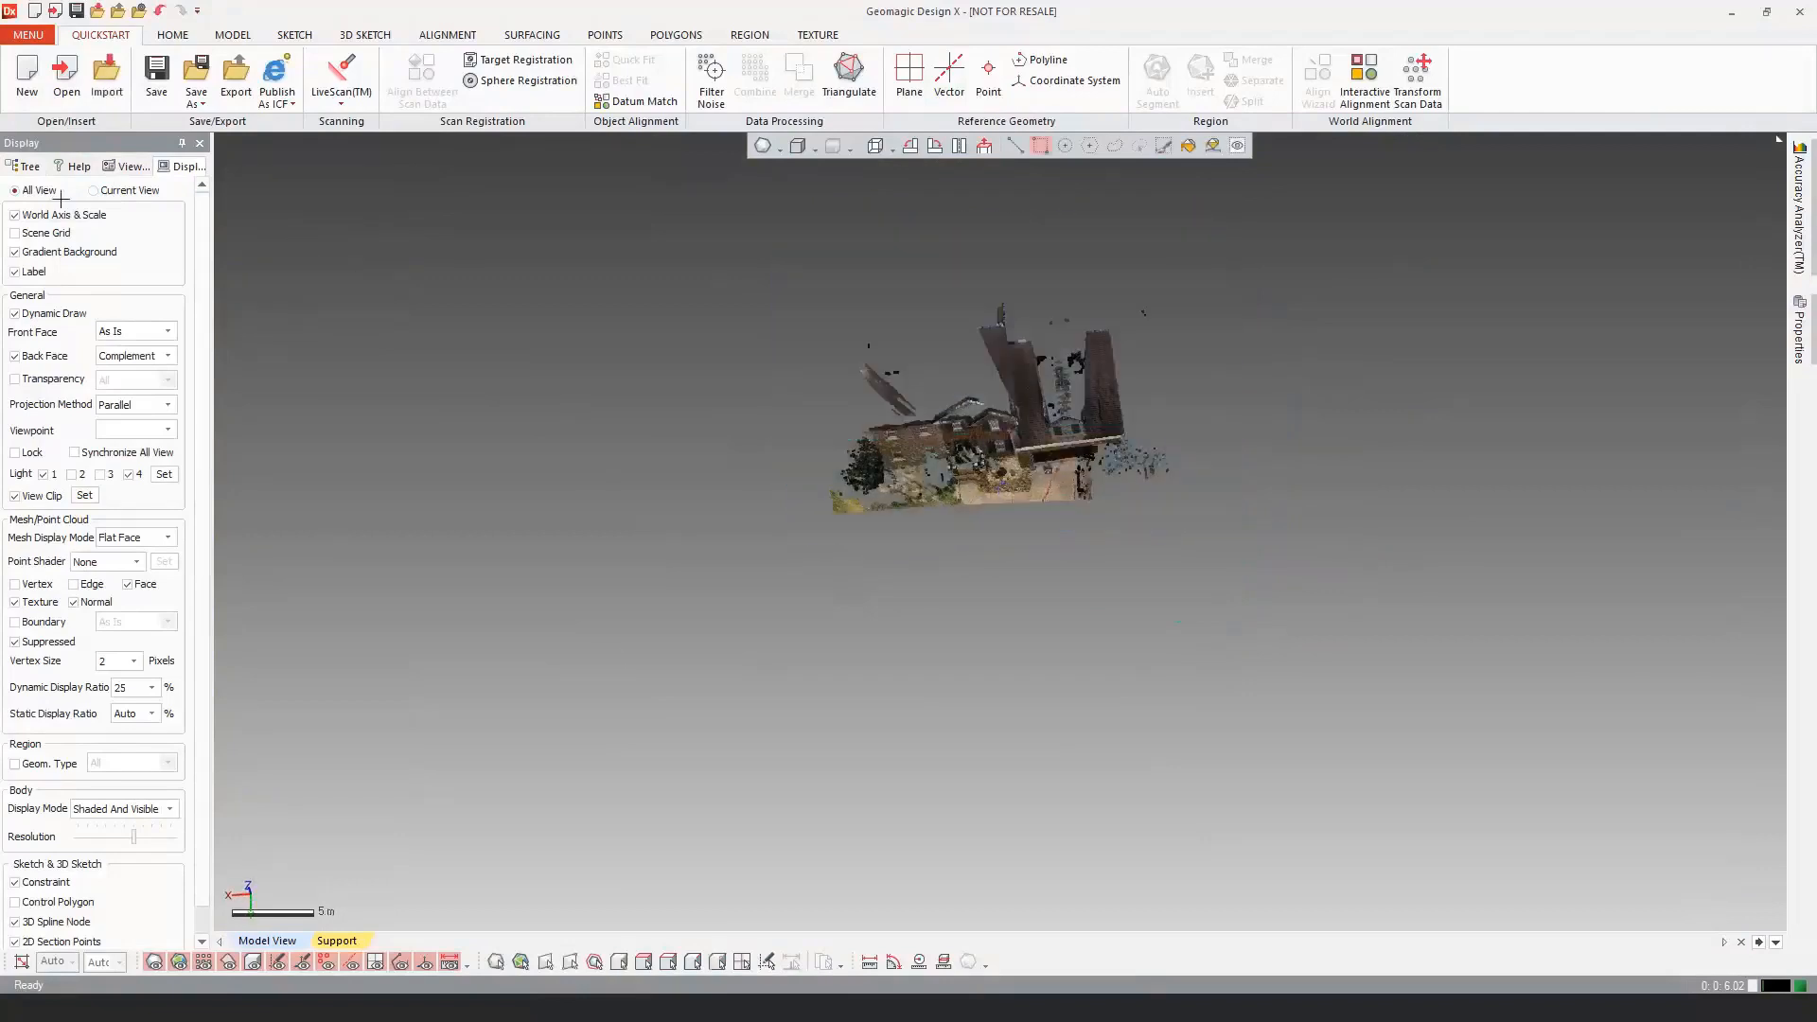
Step: Add a best-fit reference plane extracted from scan points painted along the concrete walkway below the front steps
click(29, 166)
mouse_move(909, 407)
right_down()
mouse_move(926, 396)
mouse_move(1012, 621)
mouse_move(1145, 556)
mouse_move(1296, 716)
mouse_move(1372, 622)
mouse_move(1150, 653)
mouse_move(981, 561)
mouse_move(1312, 595)
mouse_move(1221, 535)
mouse_move(942, 504)
mouse_move(960, 558)
right_up()
scroll(927, 395, up, 5)
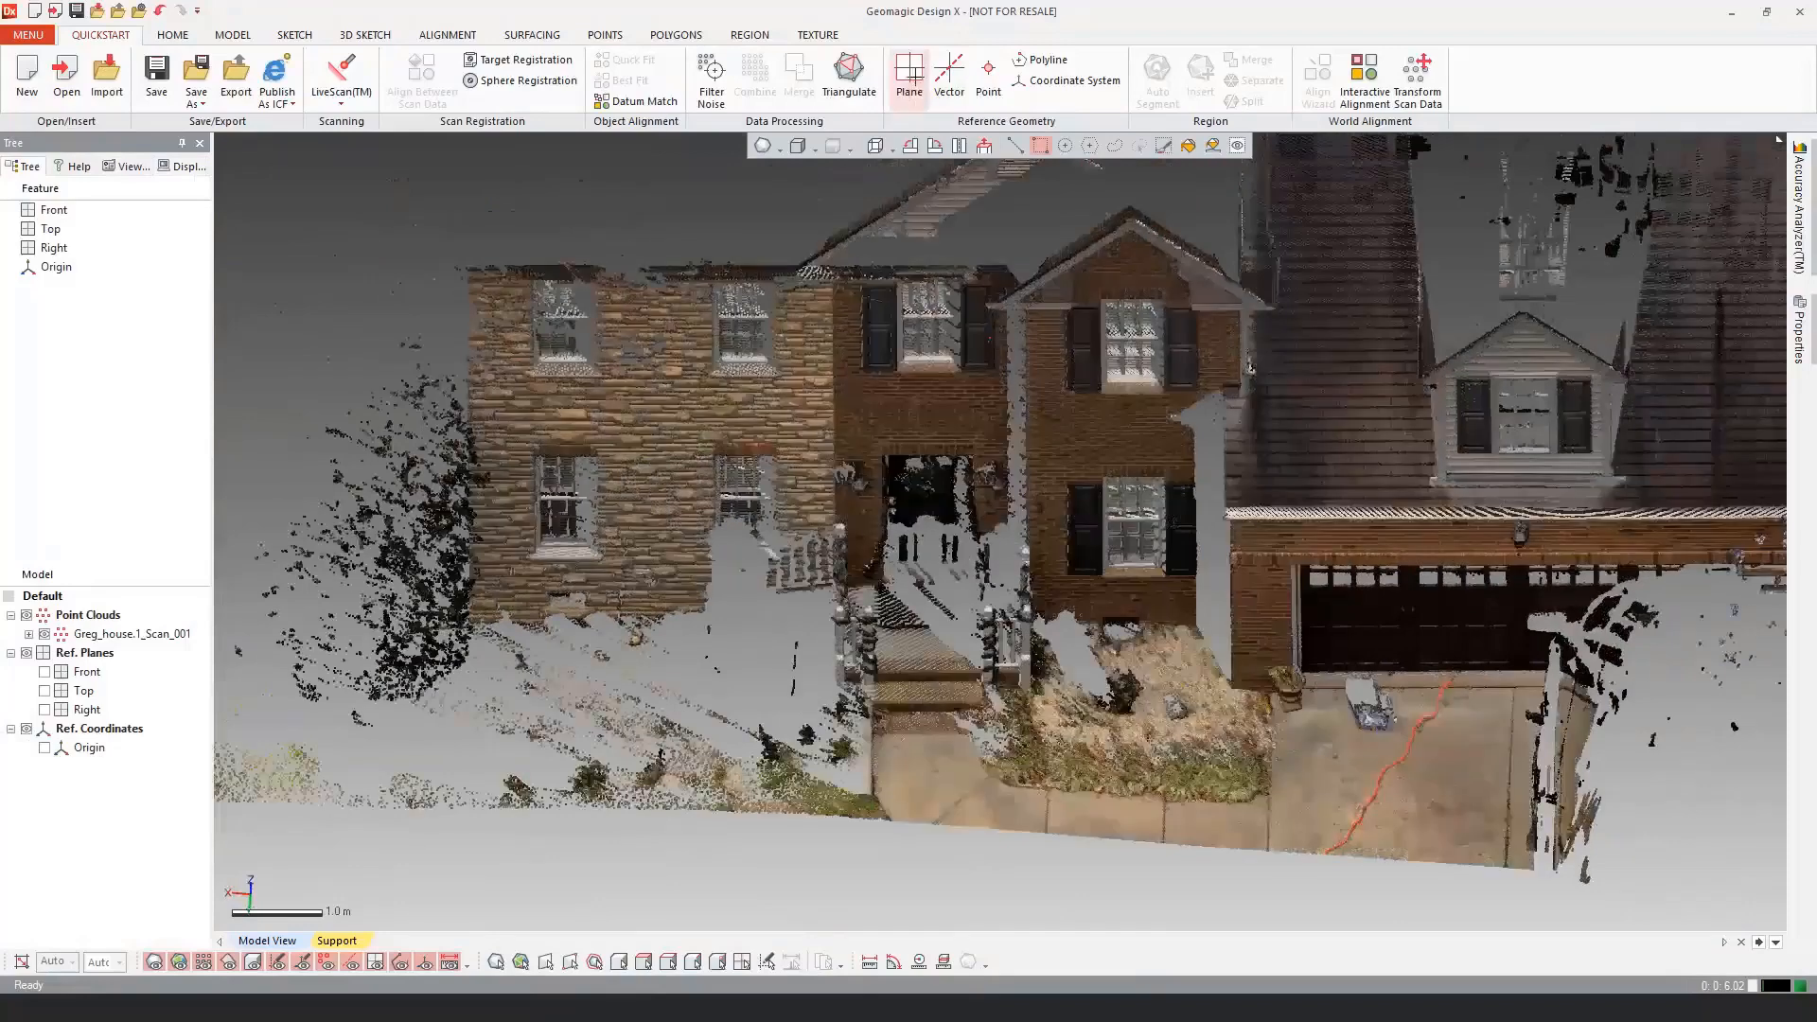
click(908, 76)
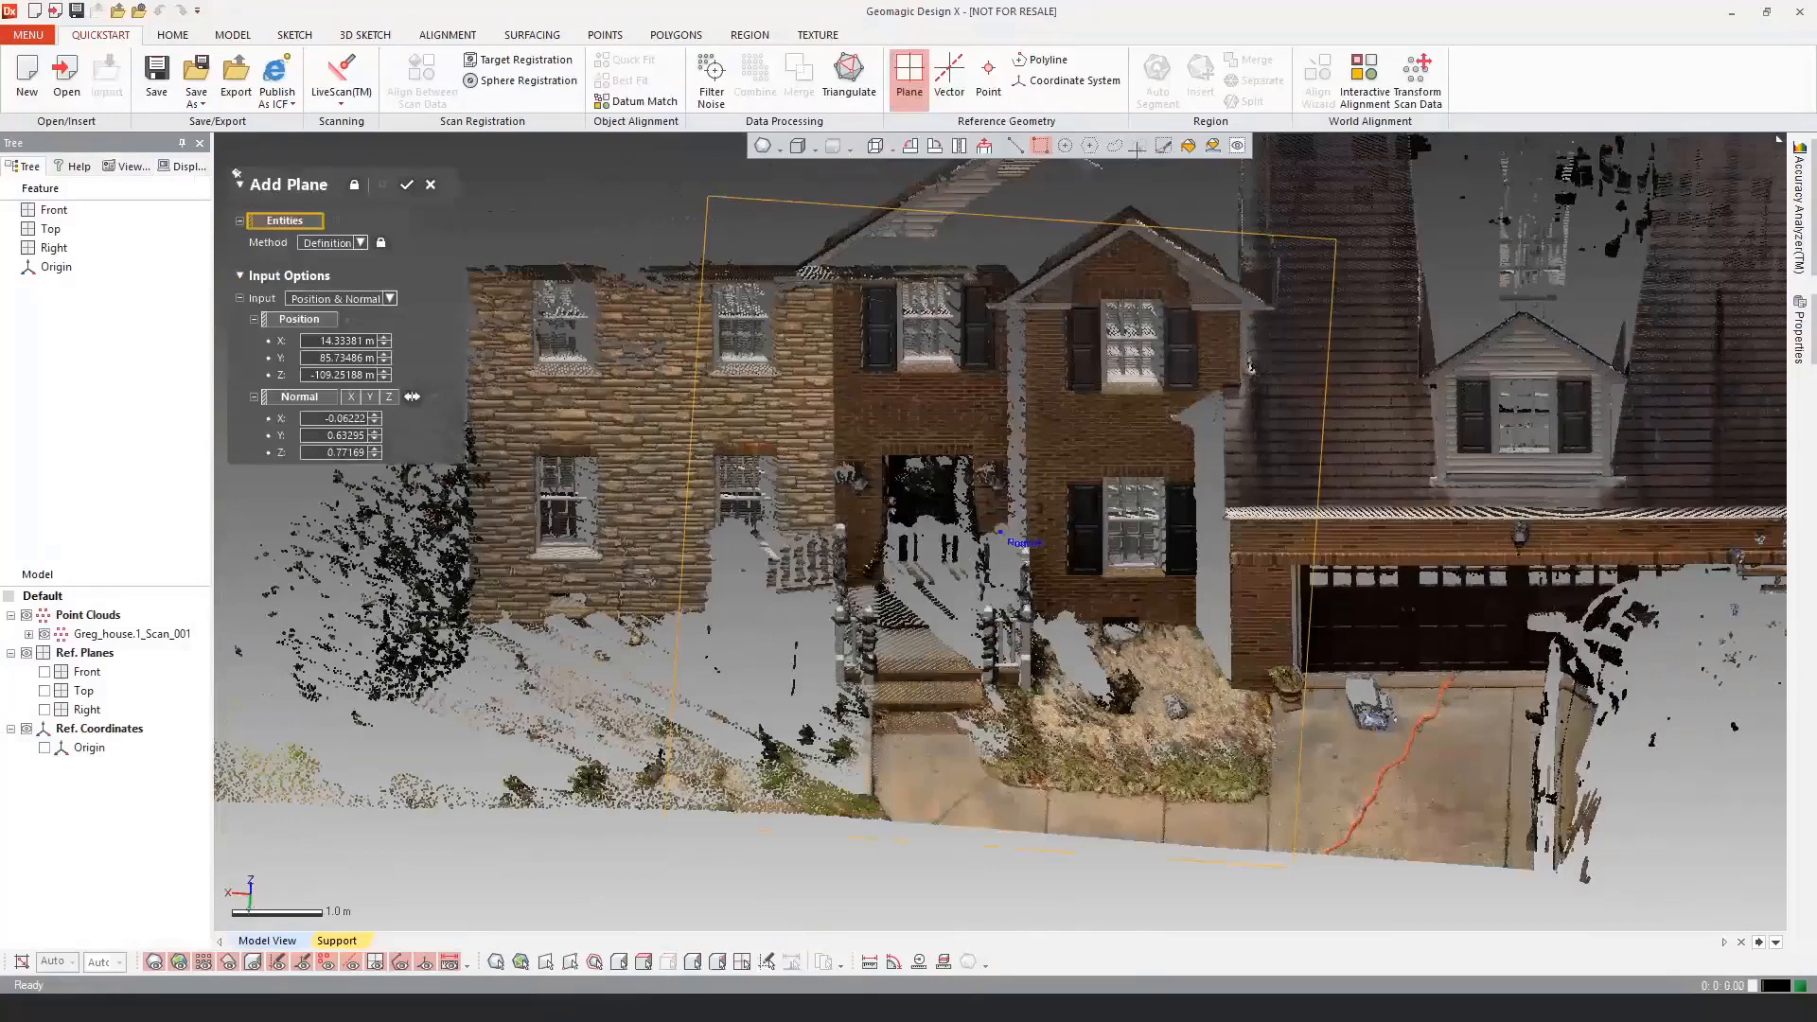
click(1164, 146)
right_drag(1060, 510, 954, 715)
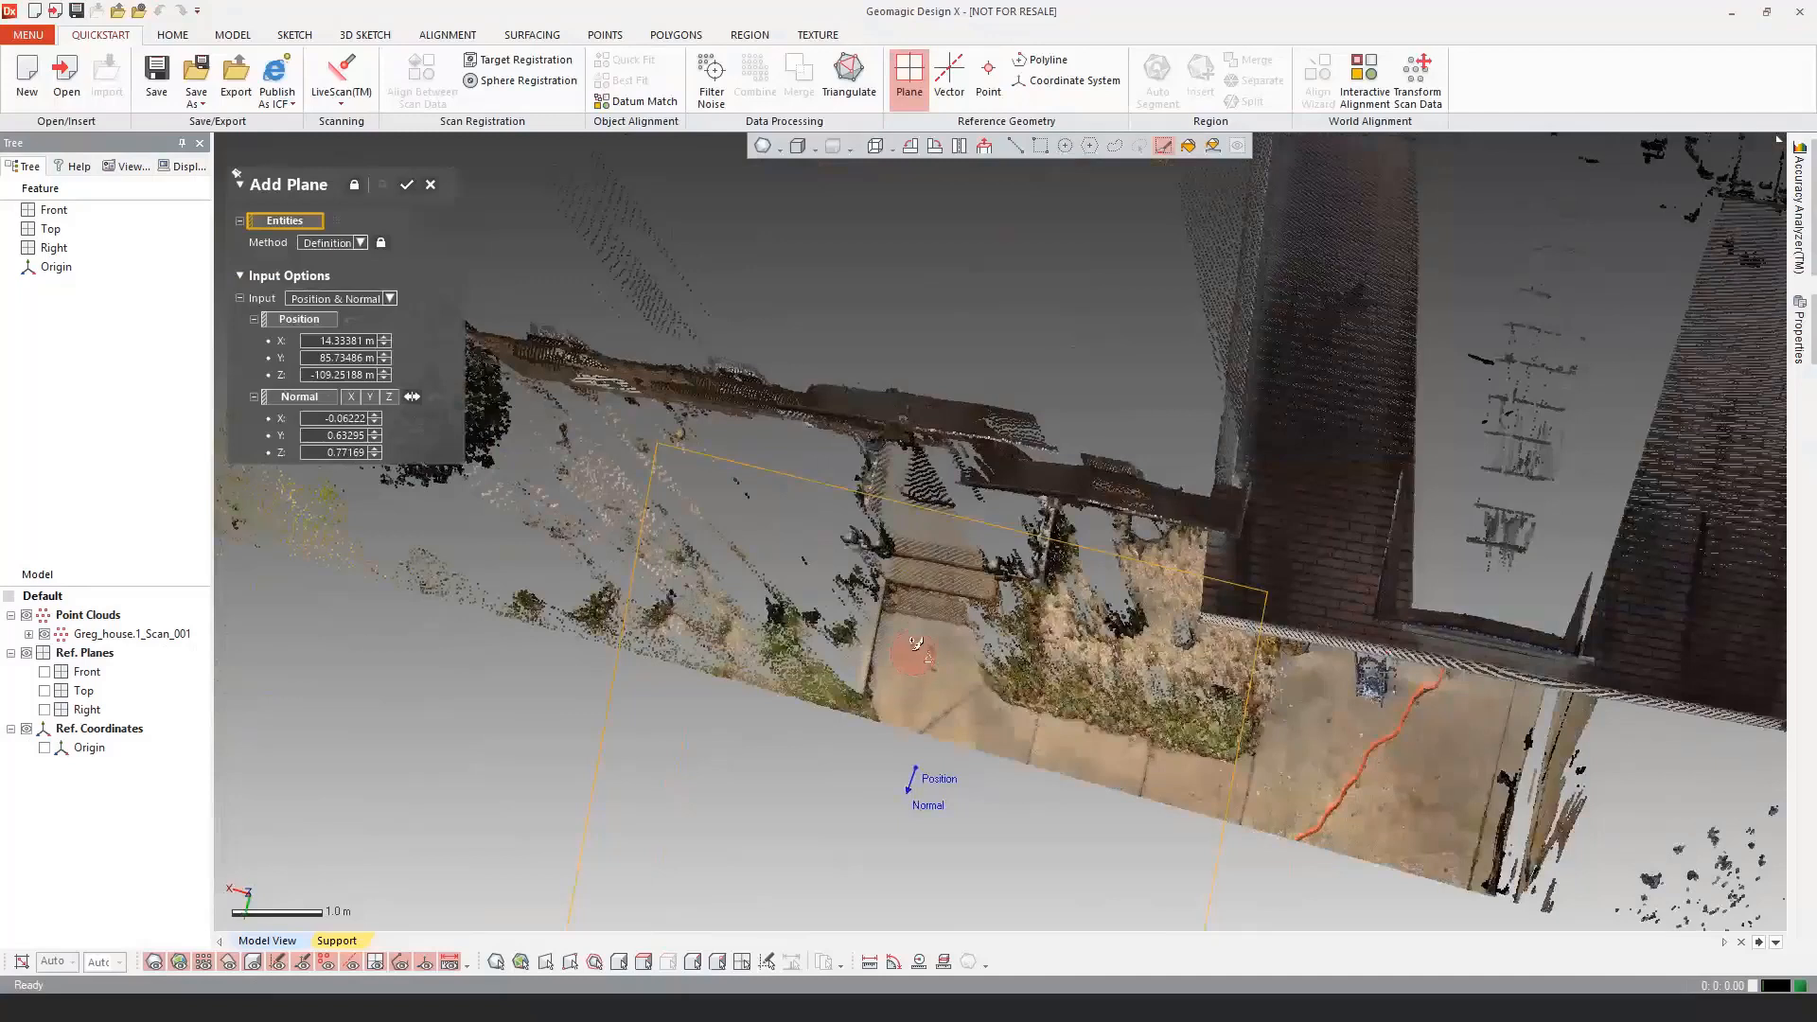
mouse_move(916, 644)
mouse_down()
mouse_move(951, 691)
mouse_move(1193, 796)
mouse_up()
right_drag(1095, 766, 1174, 776)
click(381, 187)
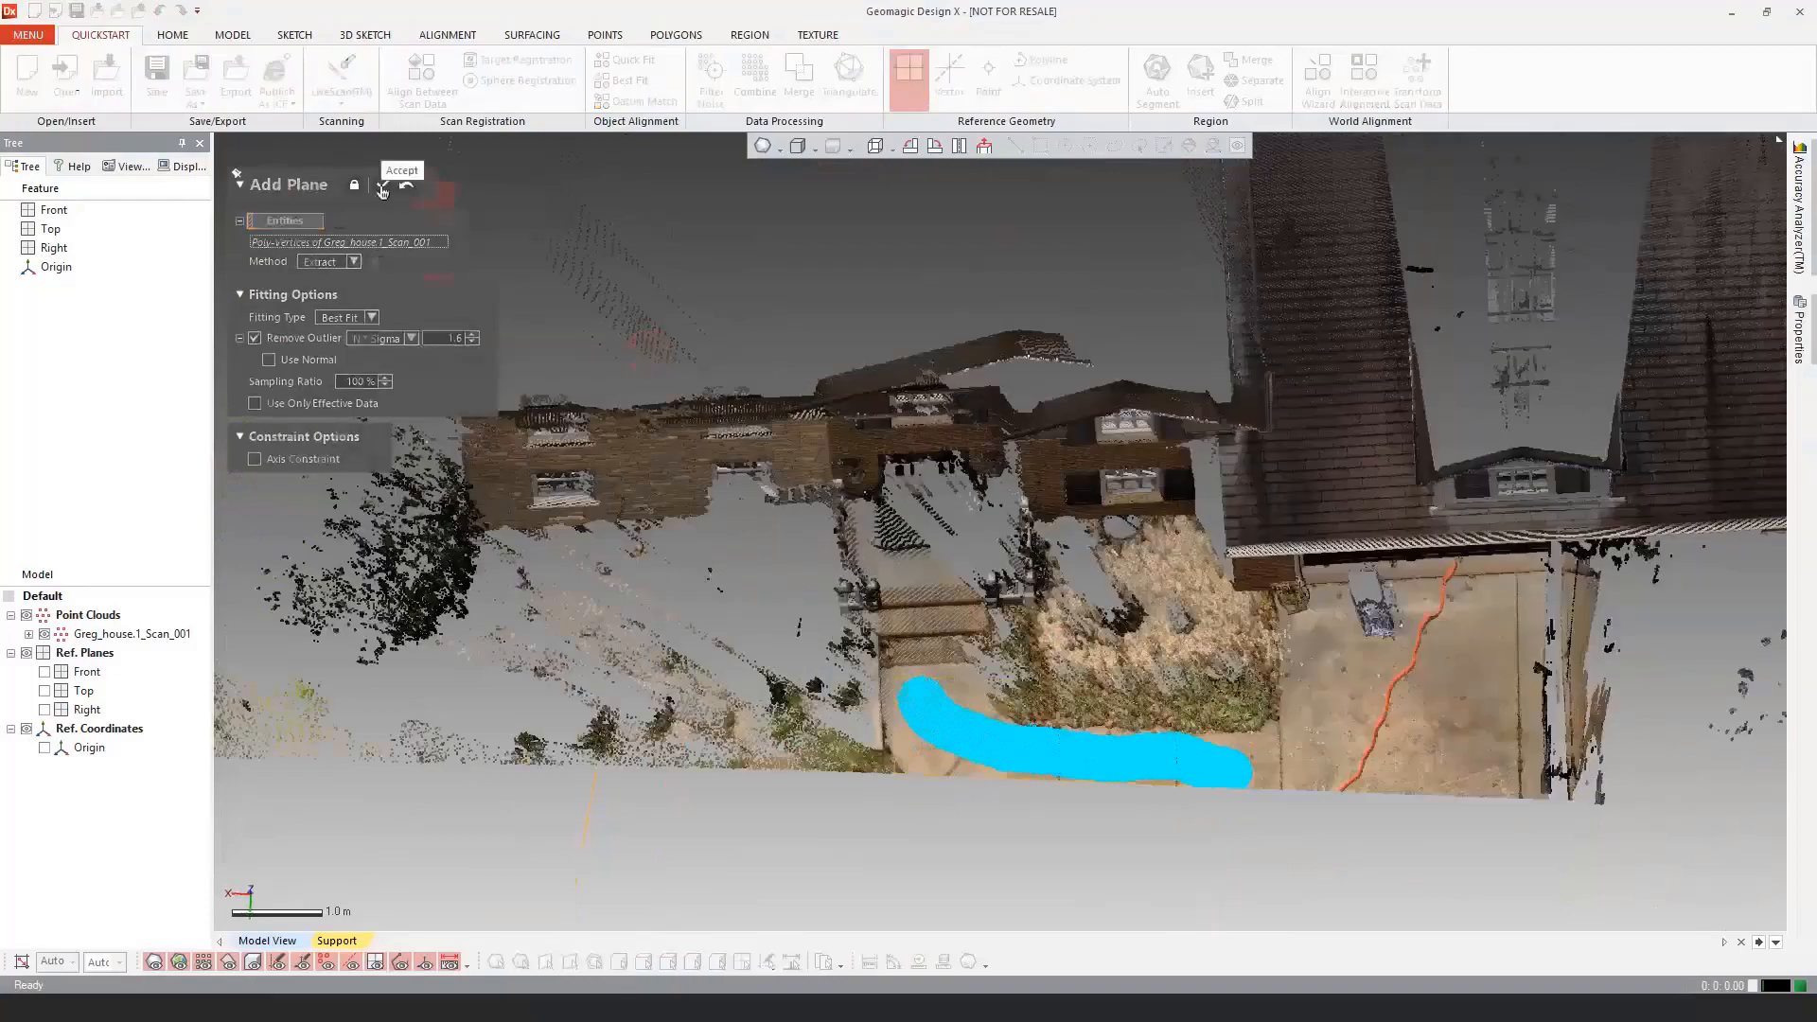
right_drag(1089, 587, 743, 447)
click(385, 188)
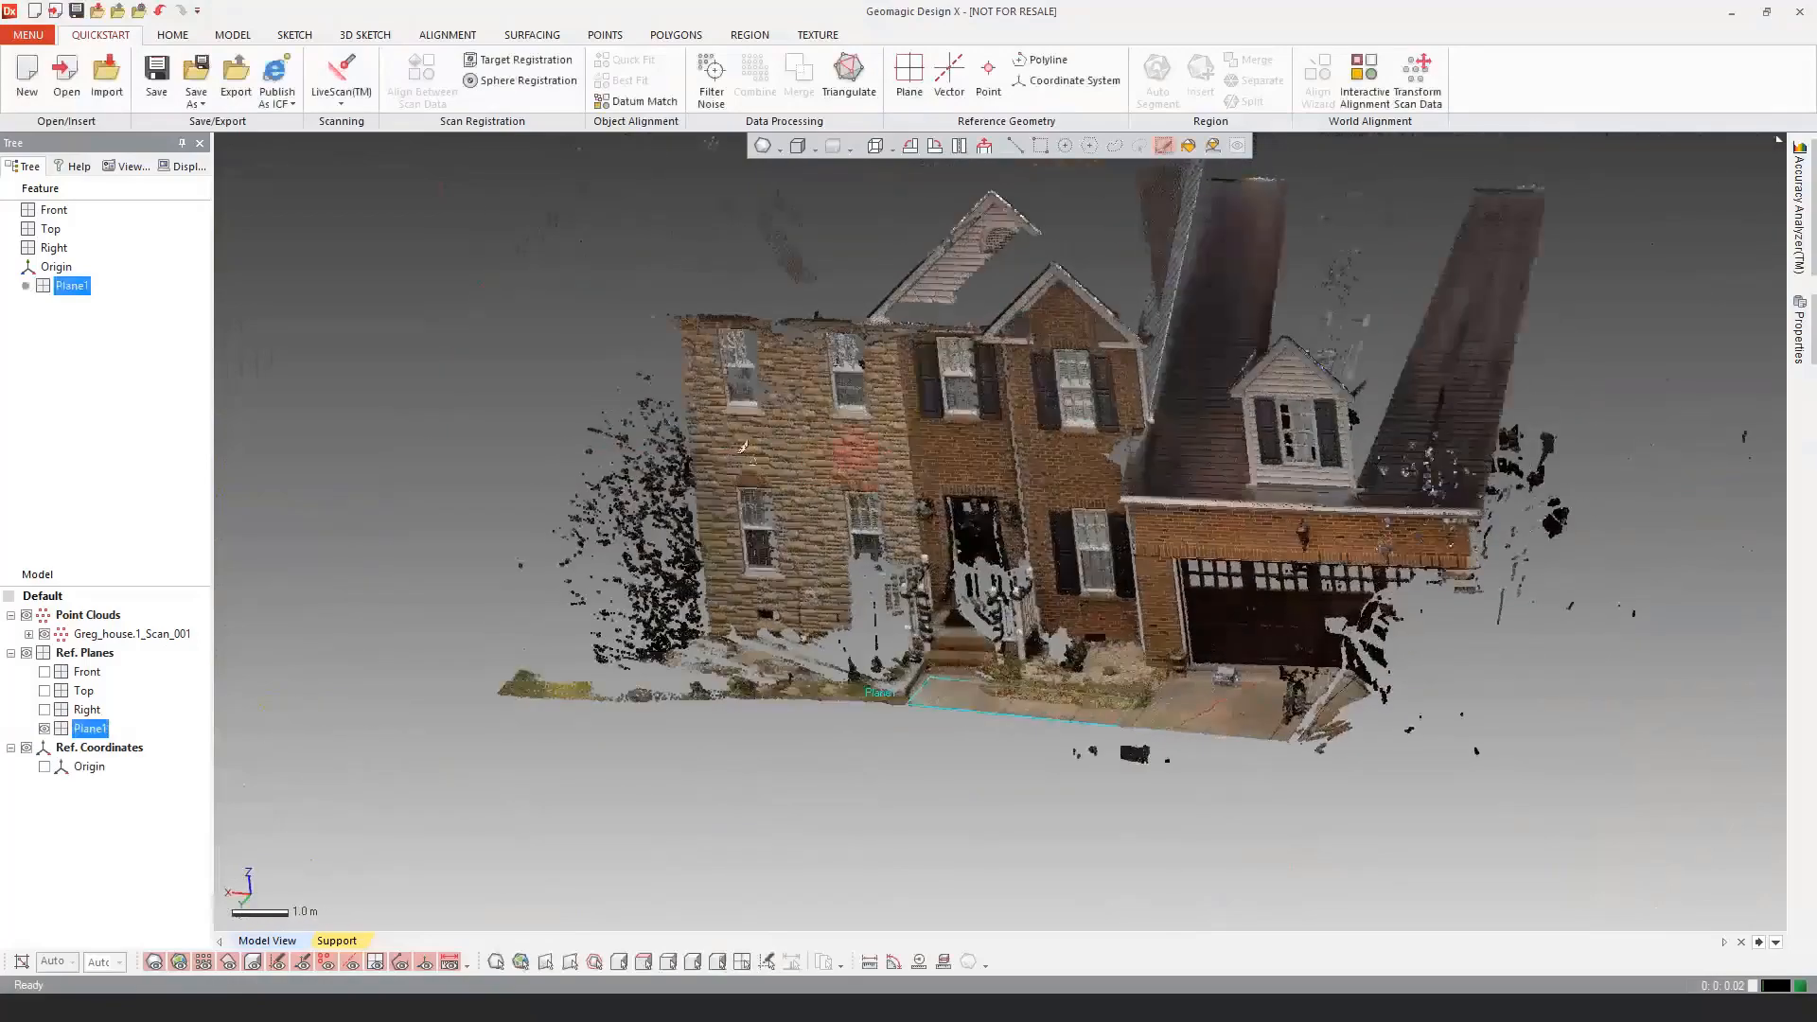
right_drag(1003, 445, 1112, 636)
click(909, 93)
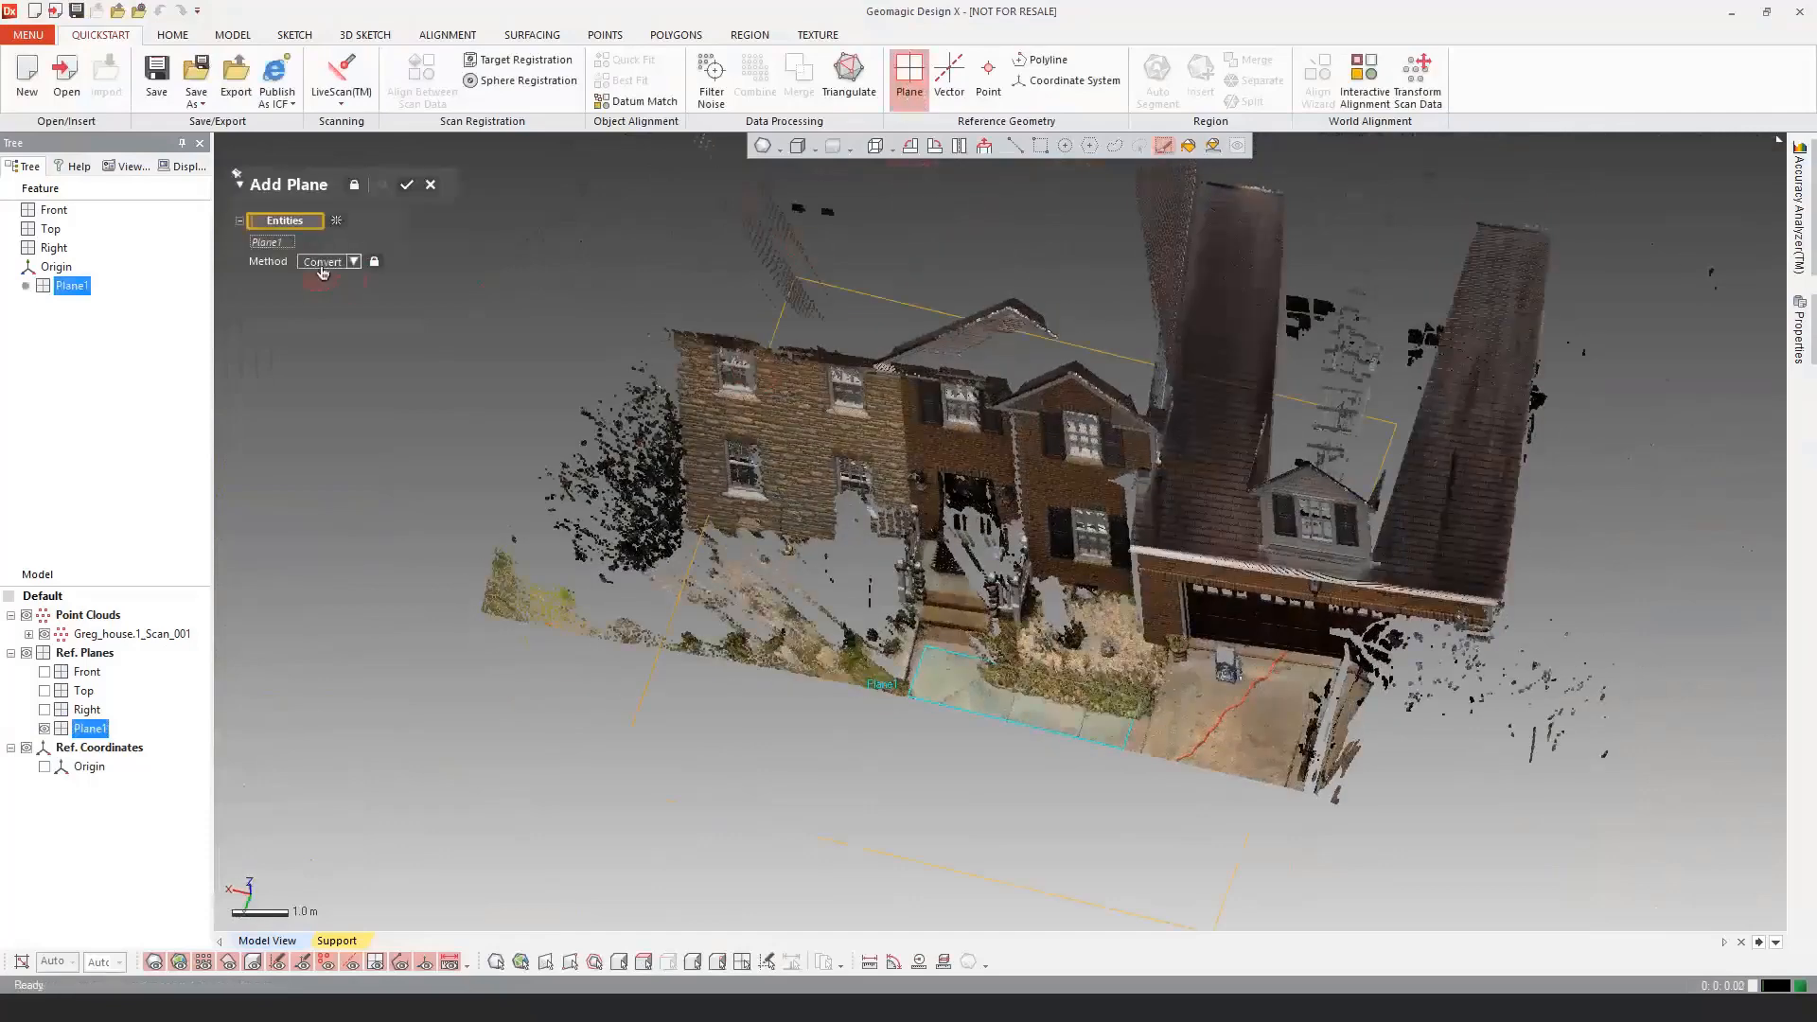
click(321, 265)
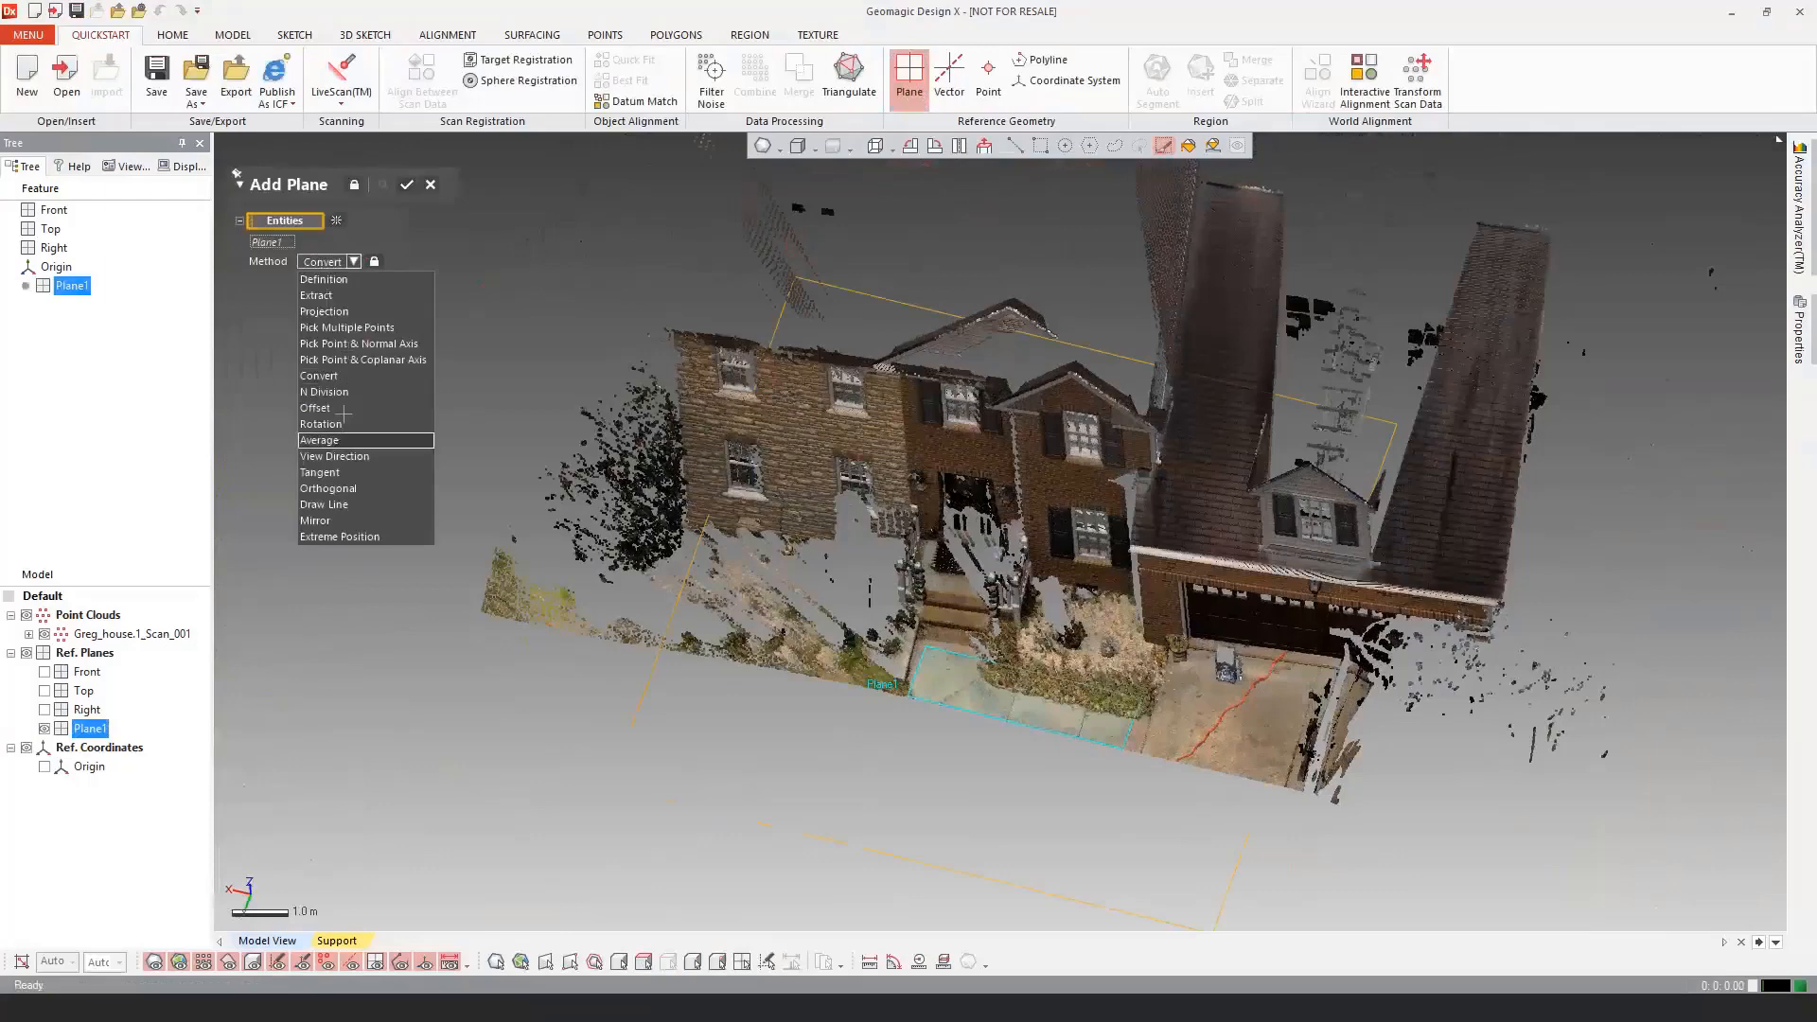
click(346, 505)
mouse_move(1117, 568)
right_down()
mouse_move(1129, 499)
mouse_move(1060, 493)
right_up()
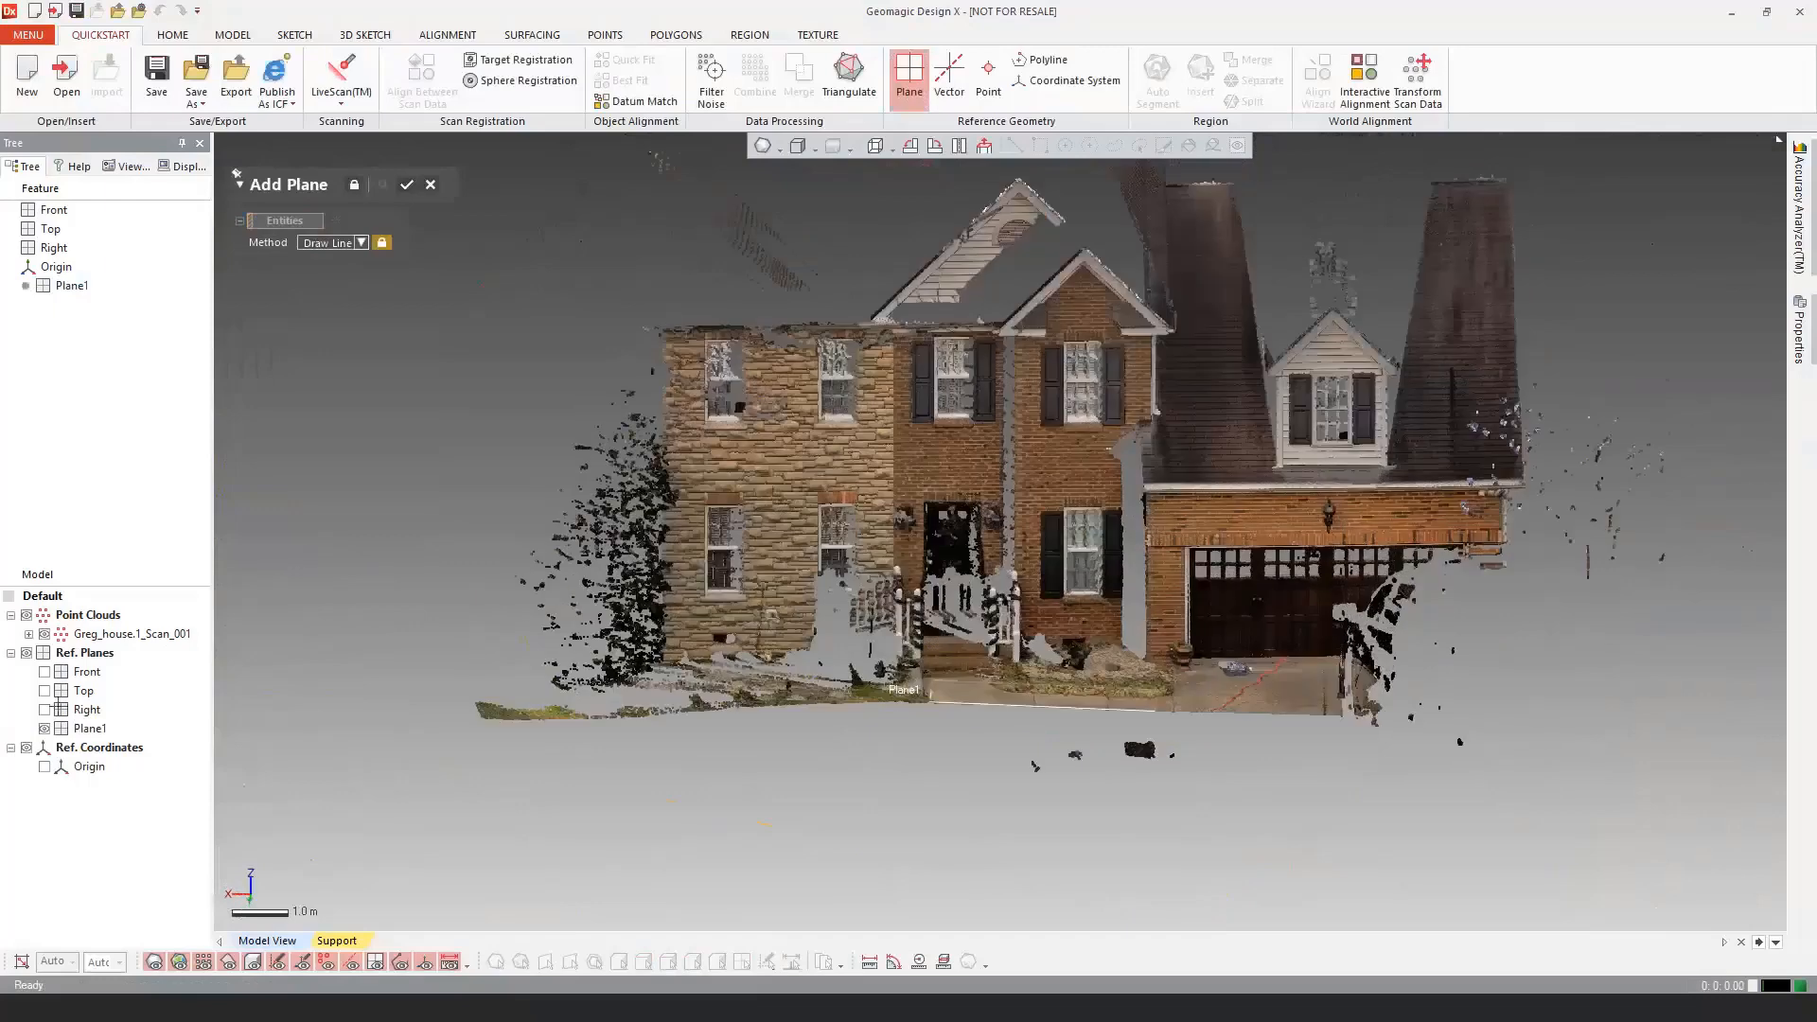
right_drag(934, 413, 910, 354)
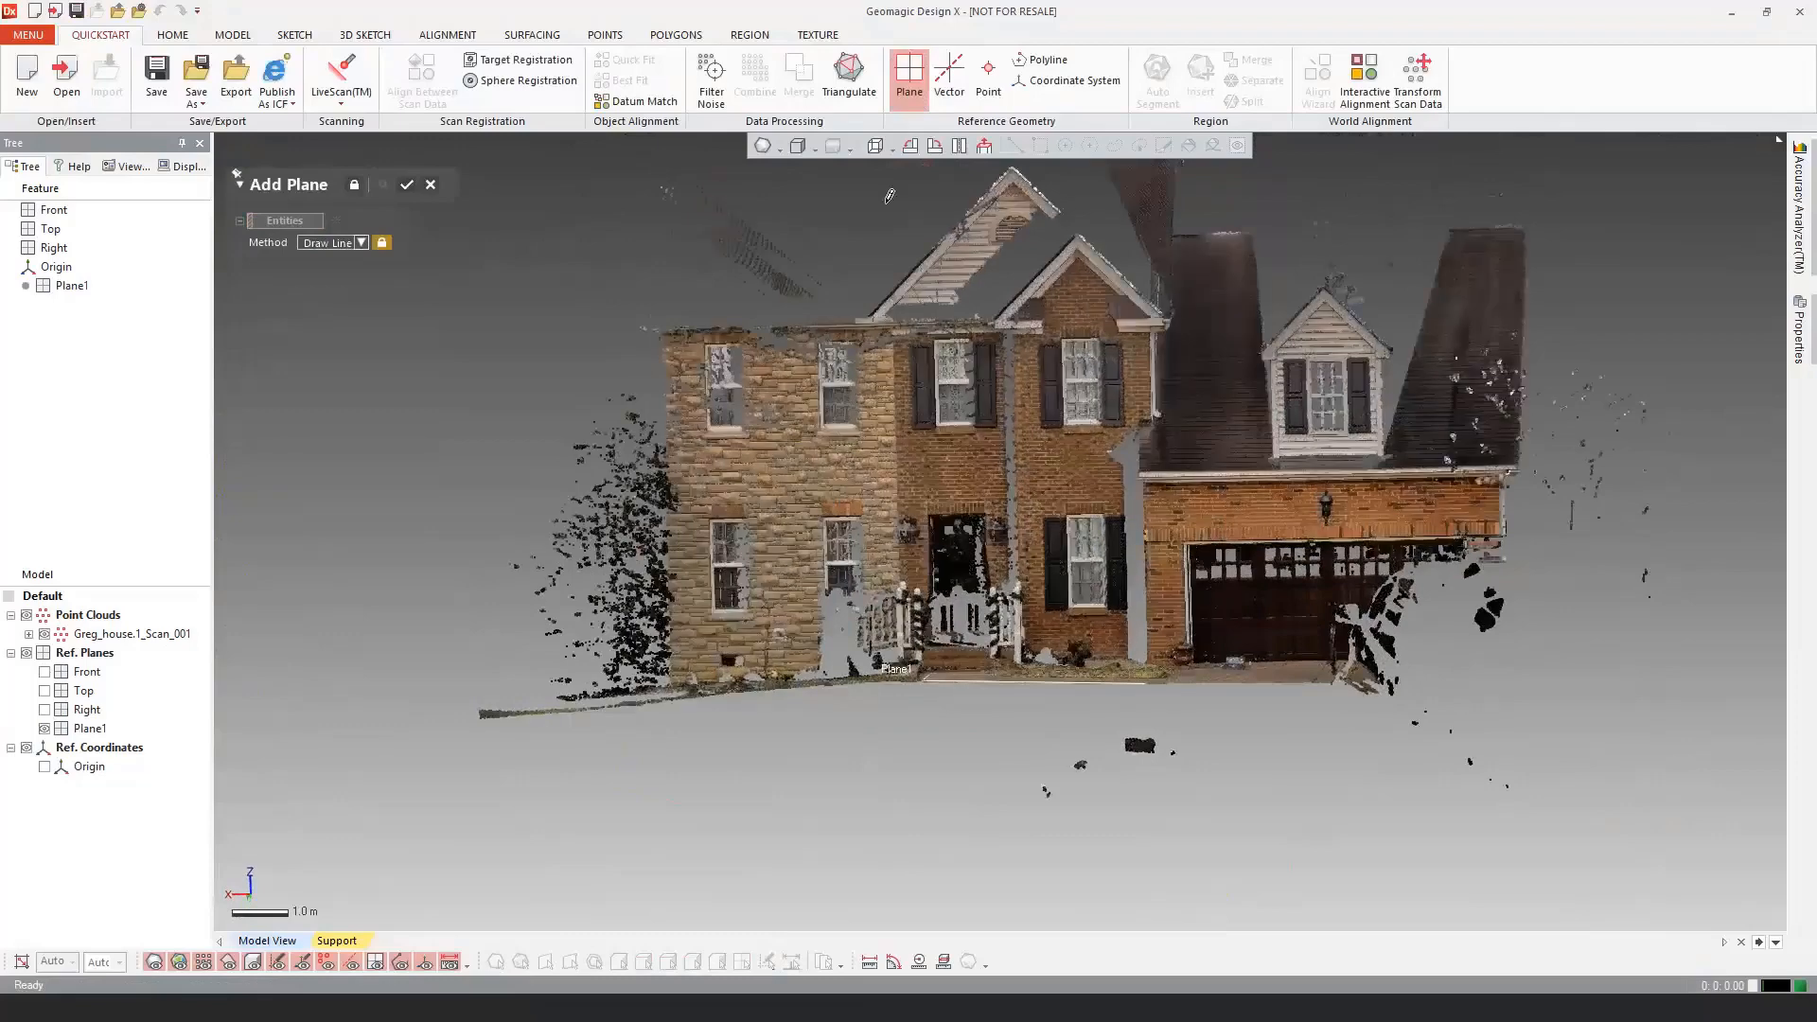
drag(887, 205, 998, 877)
key(Escape)
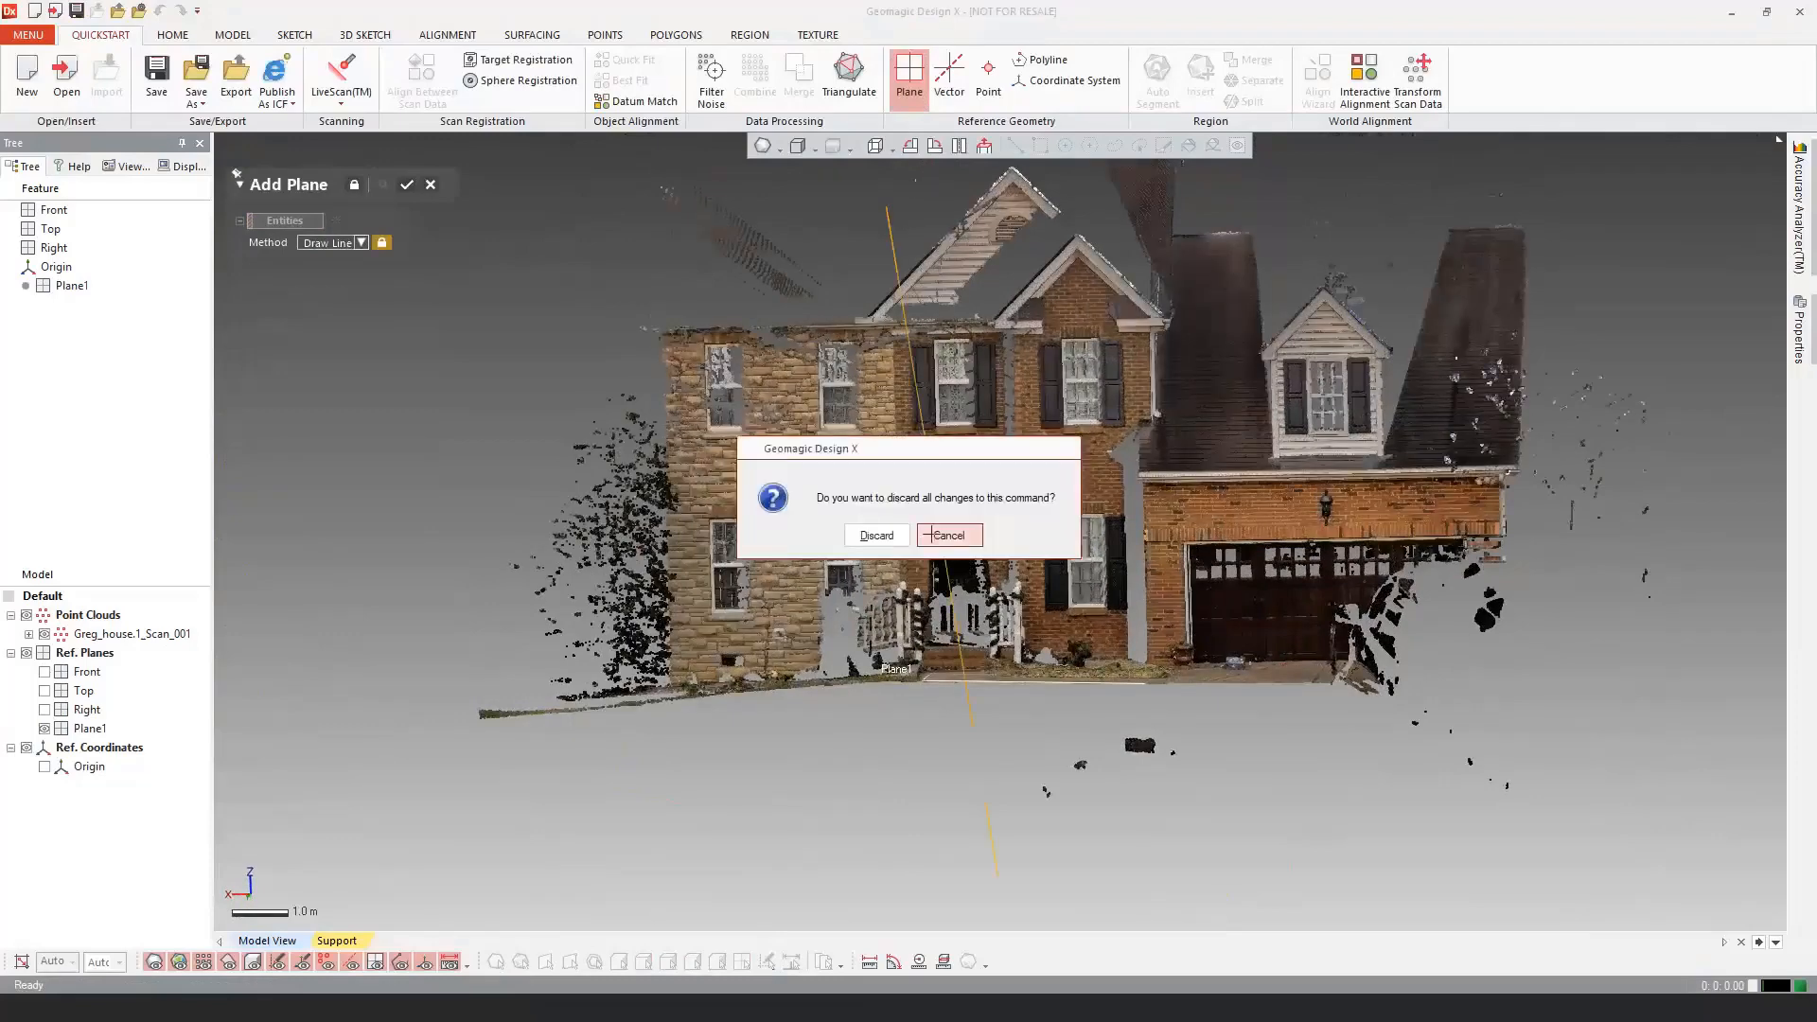
click(892, 535)
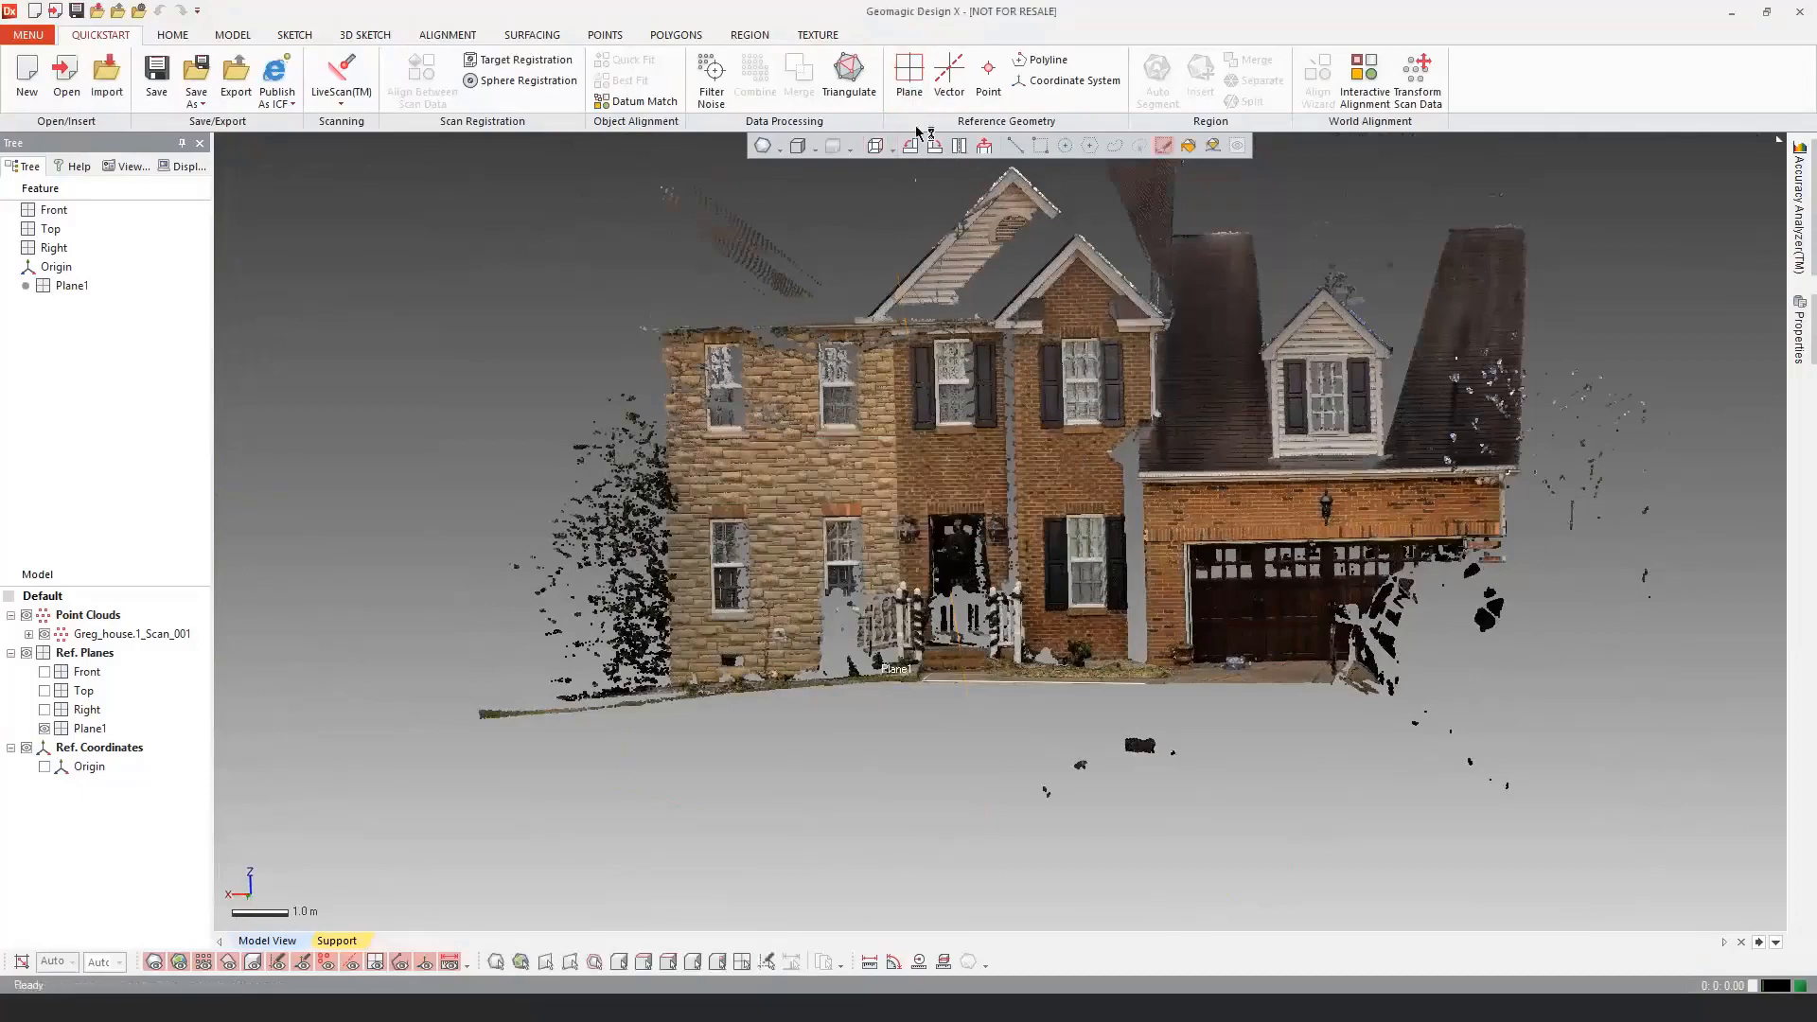
Step: Add a reference plane with the Draw Line method, using a vertical line through the house front at the entrance door
click(346, 243)
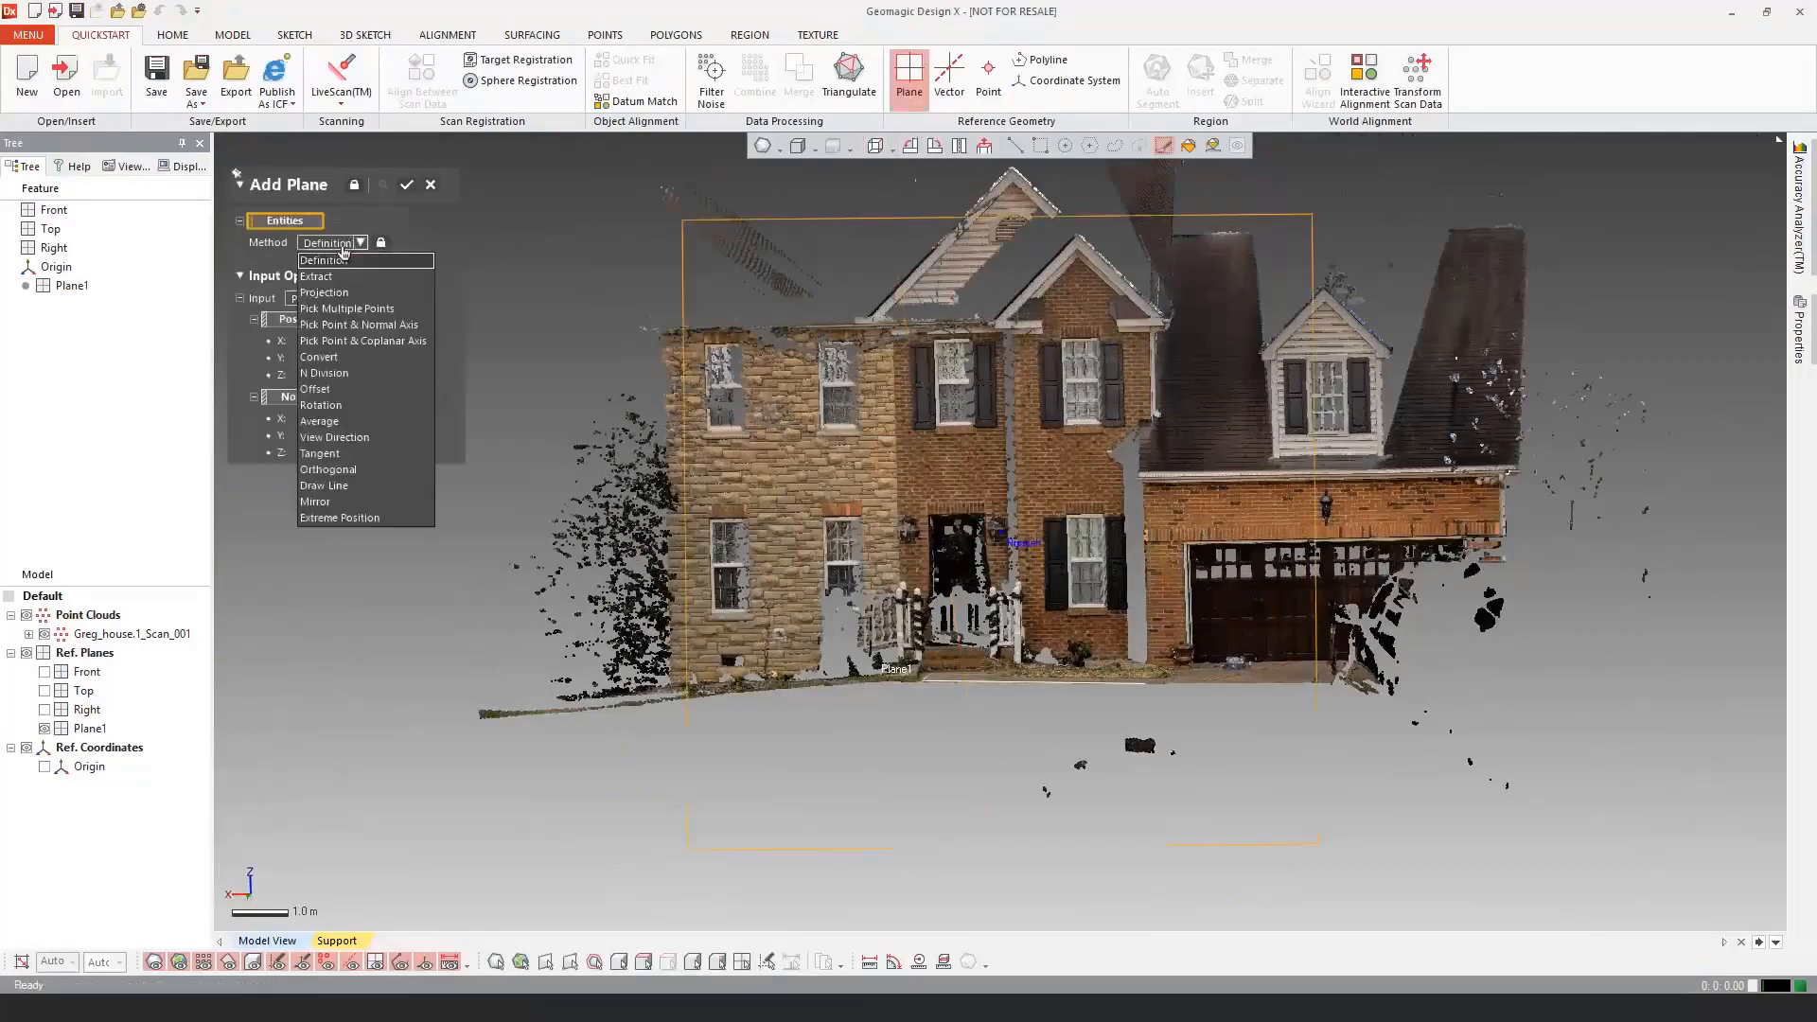
click(342, 487)
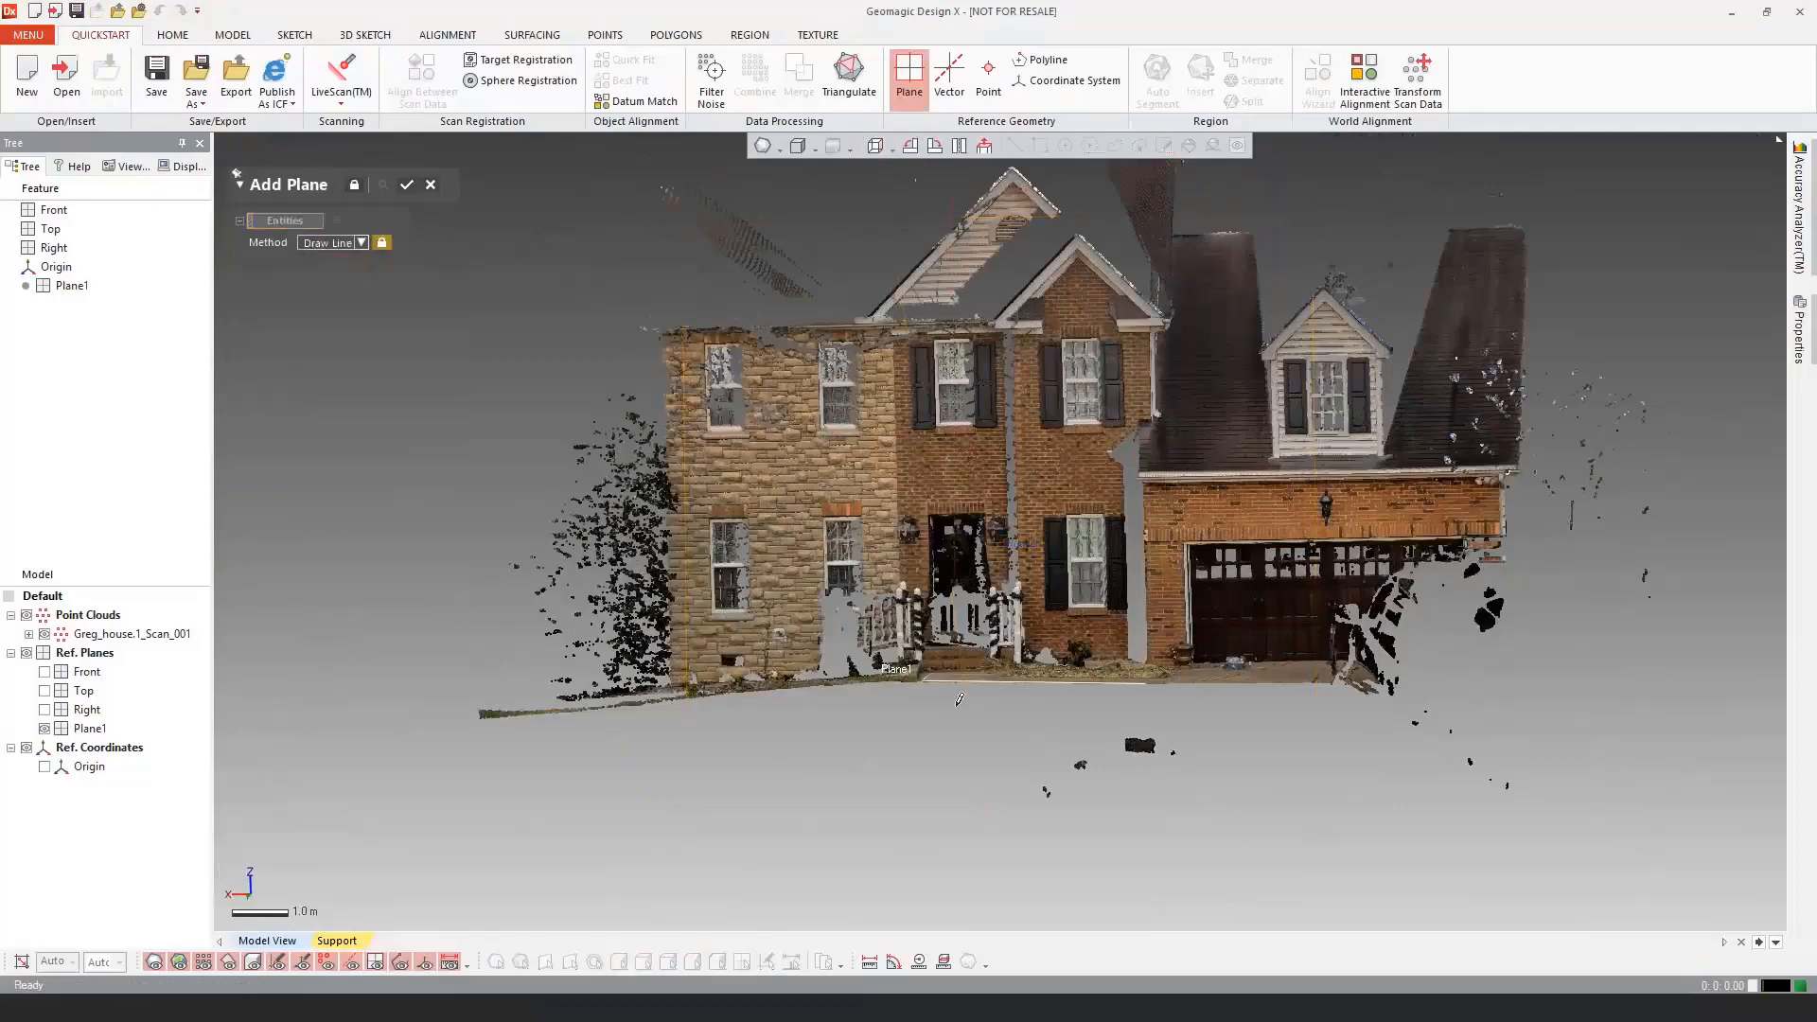
drag(953, 197, 956, 734)
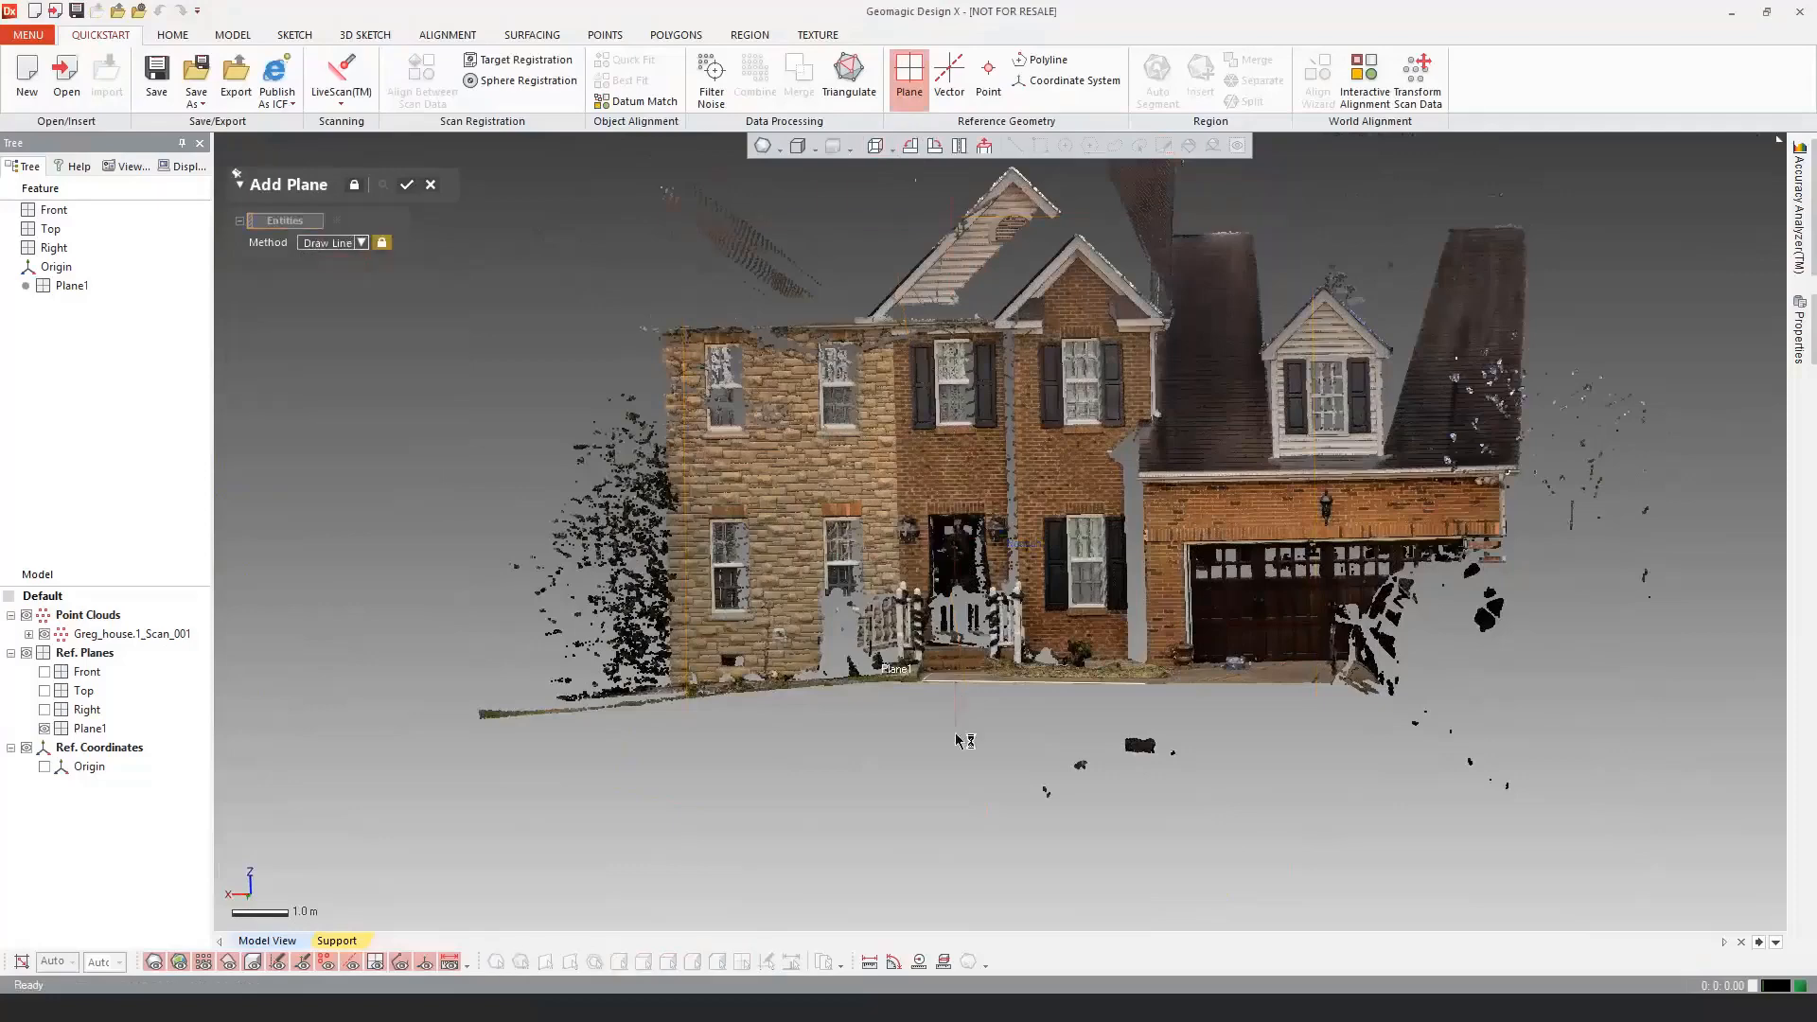
click(404, 186)
Step: Start a mesh sketch using the new vertical plane through the entrance door as its base plane
mouse_move(487, 486)
right_down()
mouse_move(692, 533)
mouse_move(1041, 530)
mouse_move(937, 530)
mouse_move(1004, 530)
right_up()
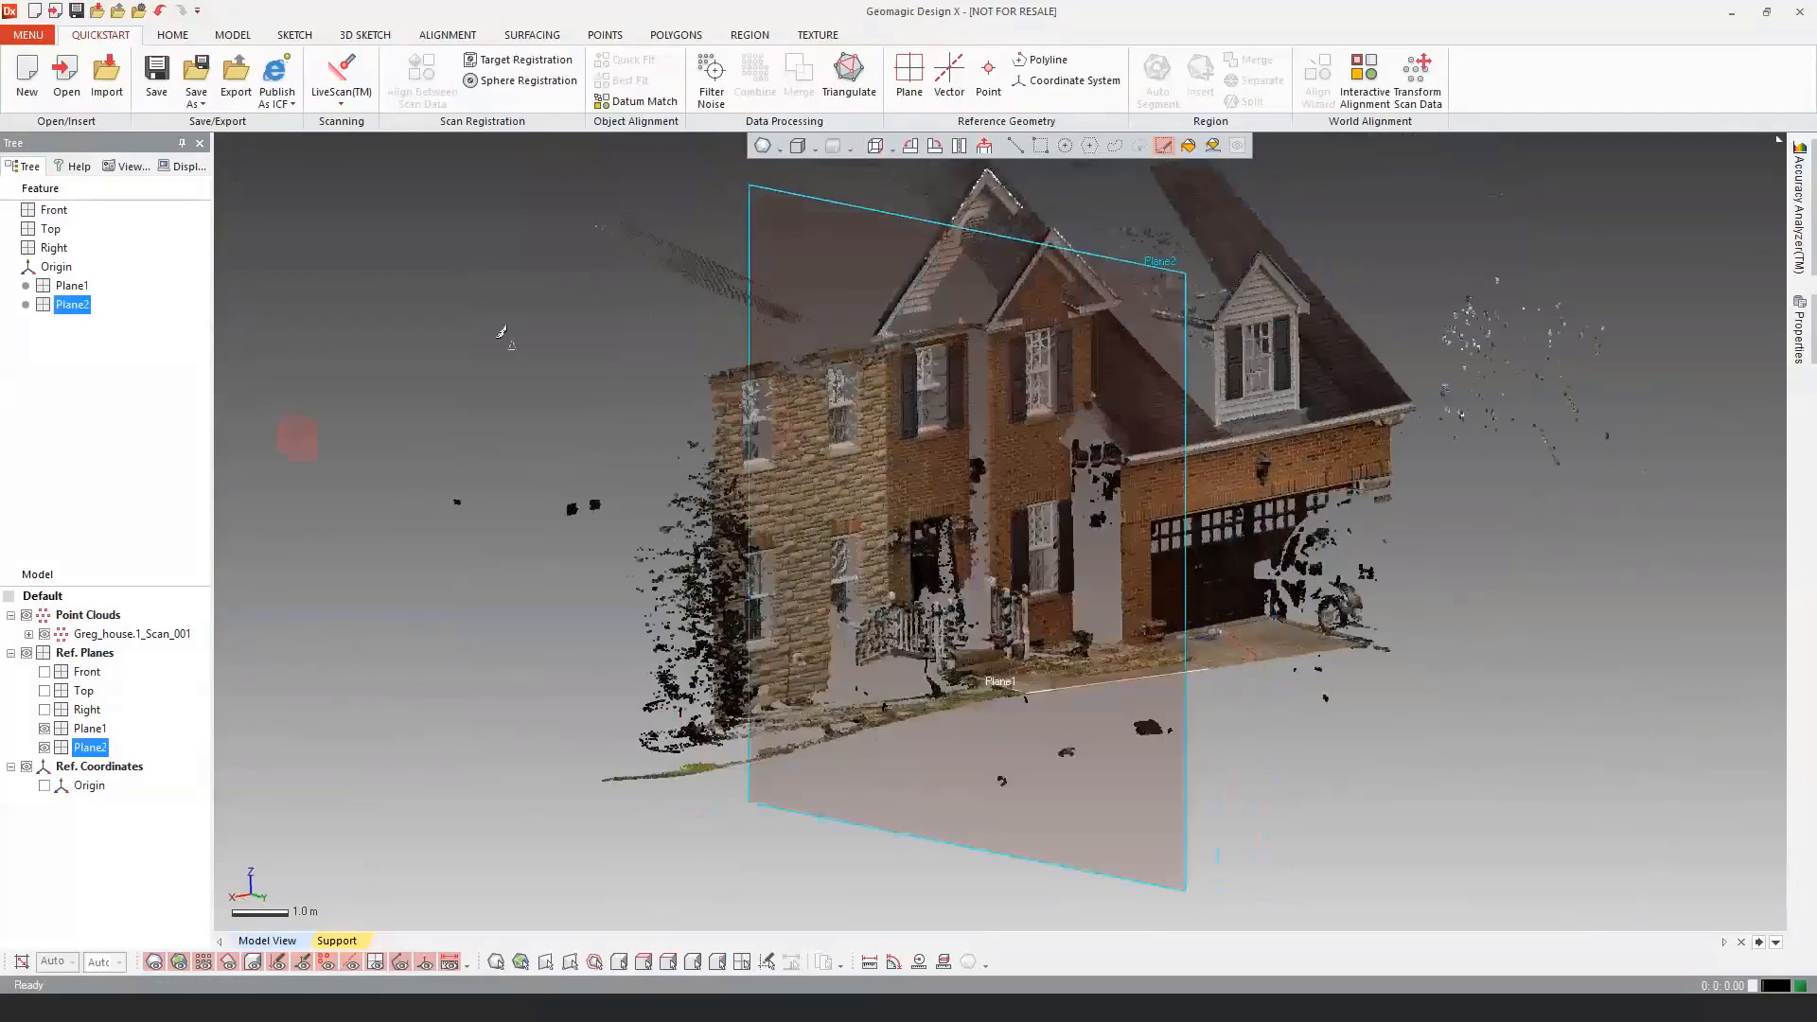
click(1115, 144)
click(475, 229)
click(72, 304)
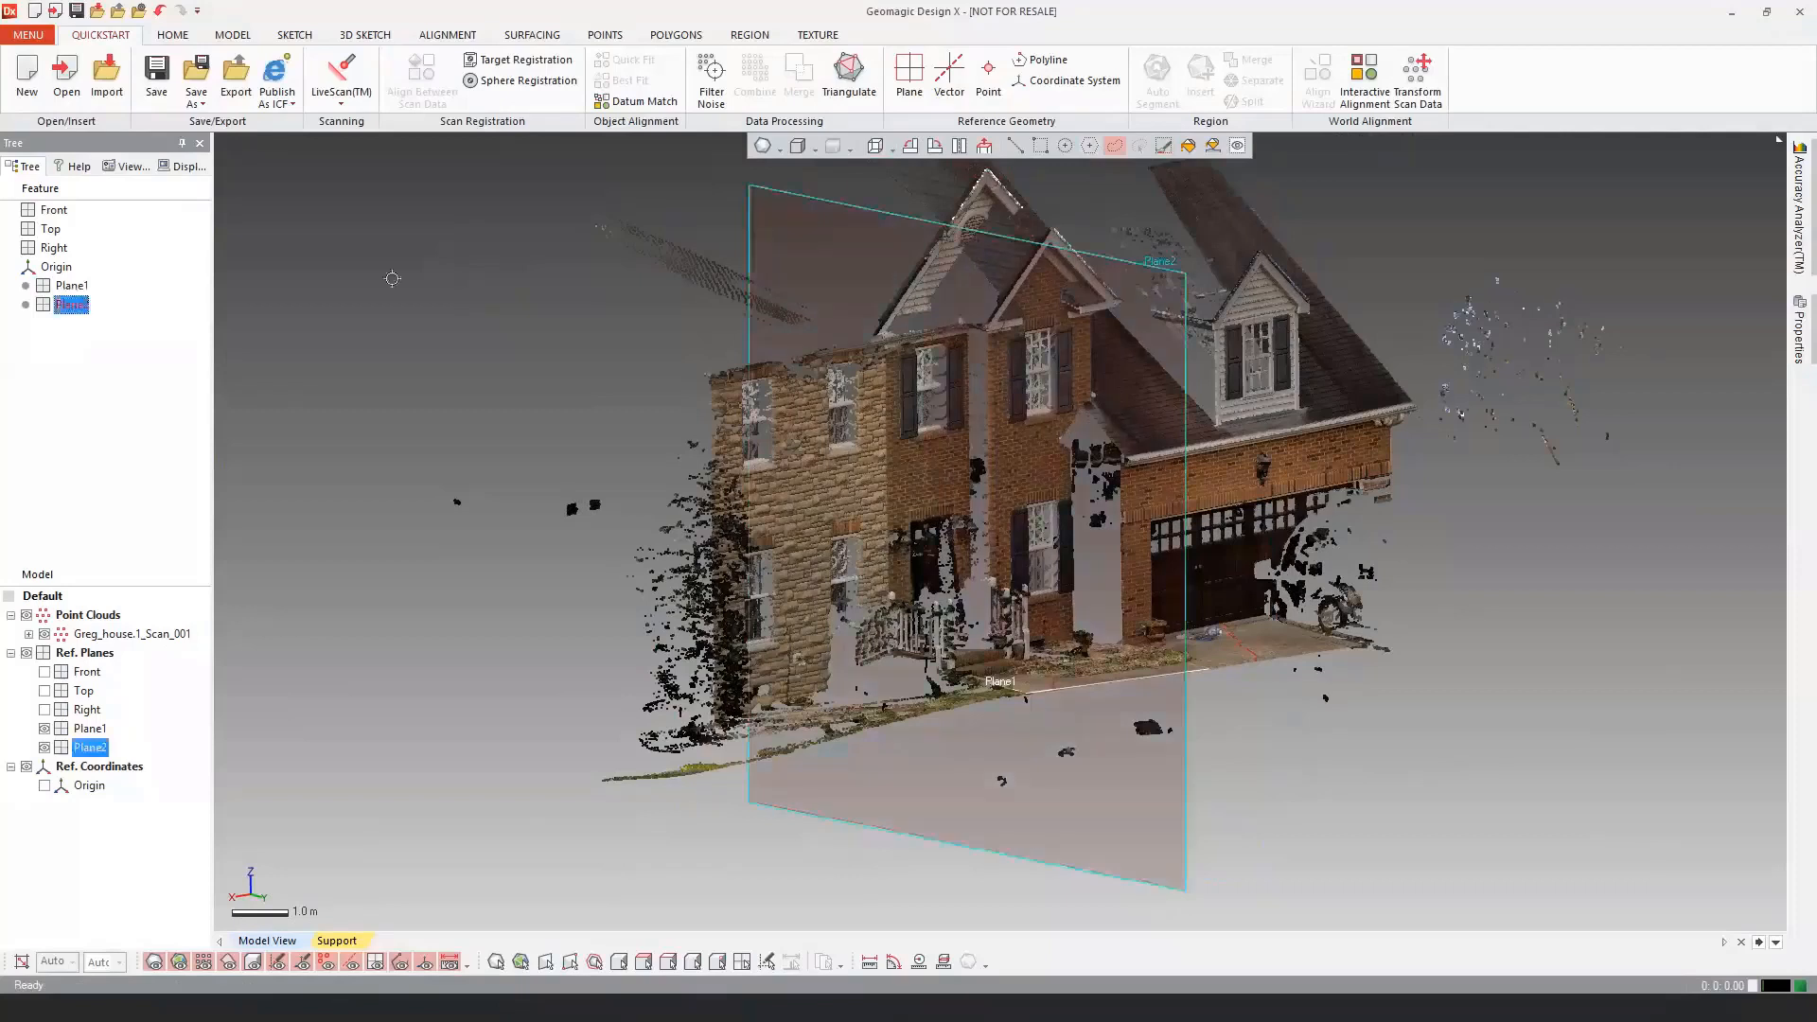
click(291, 34)
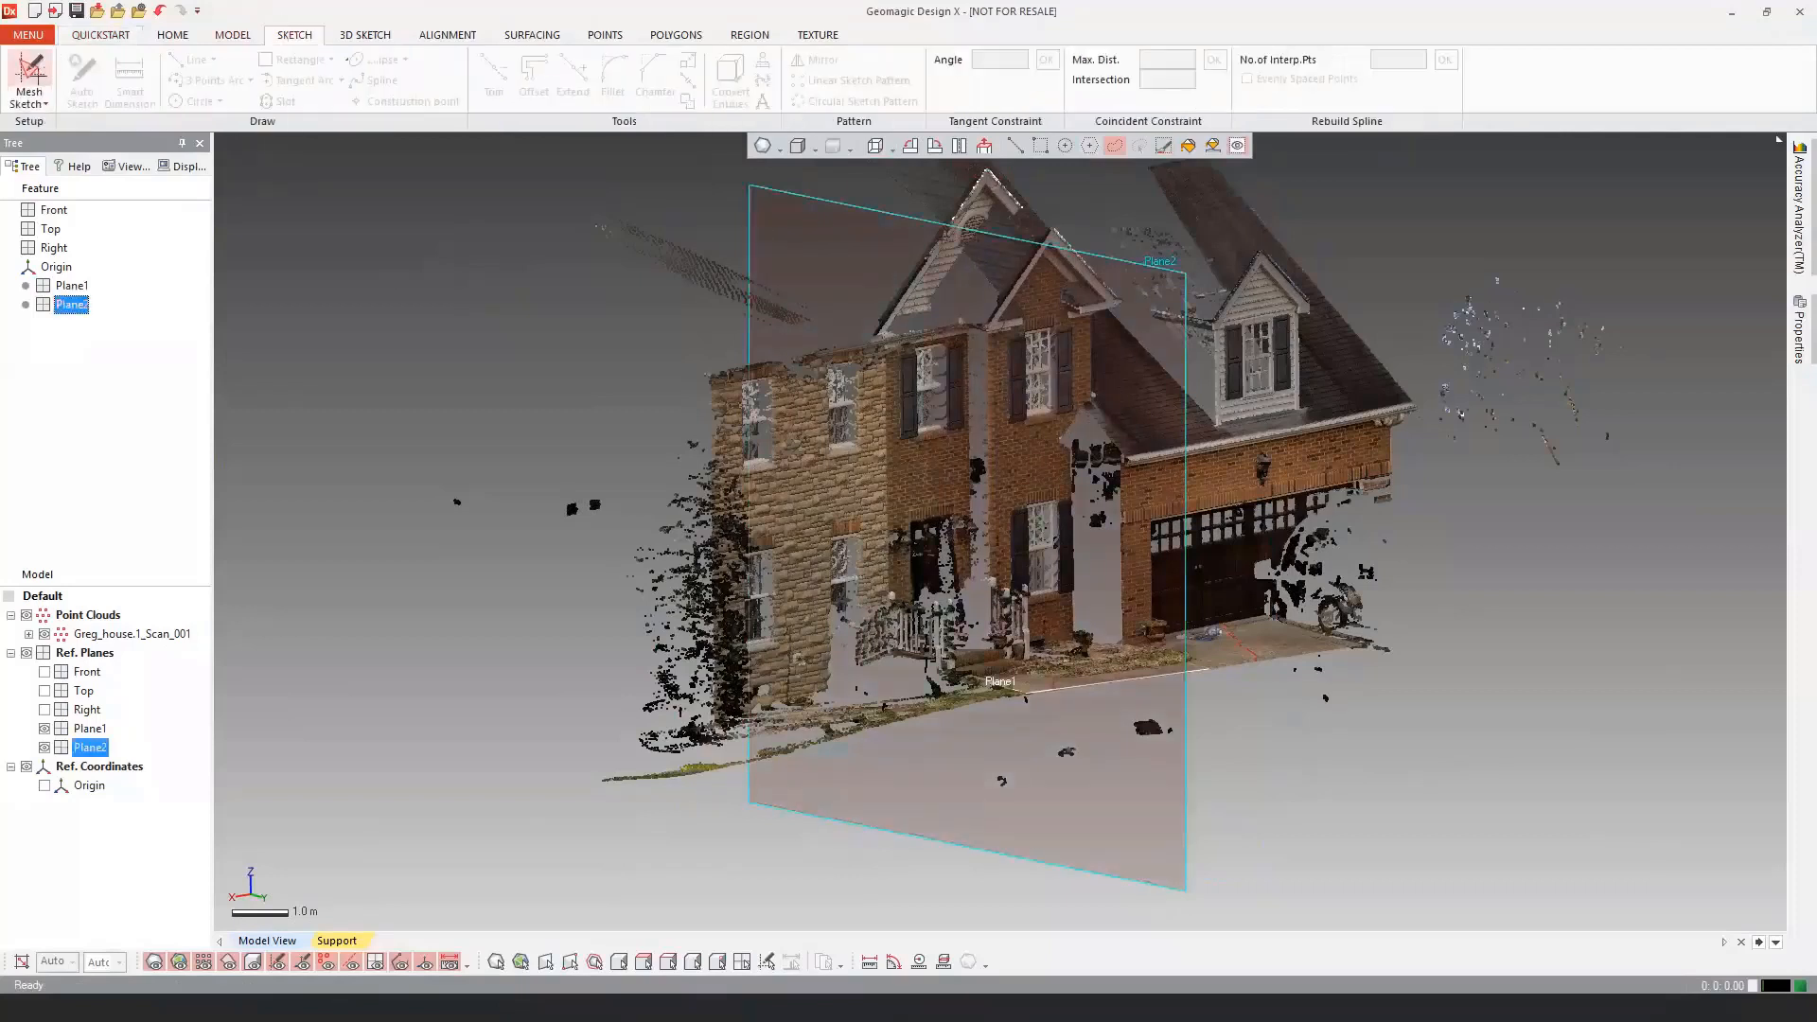
click(36, 74)
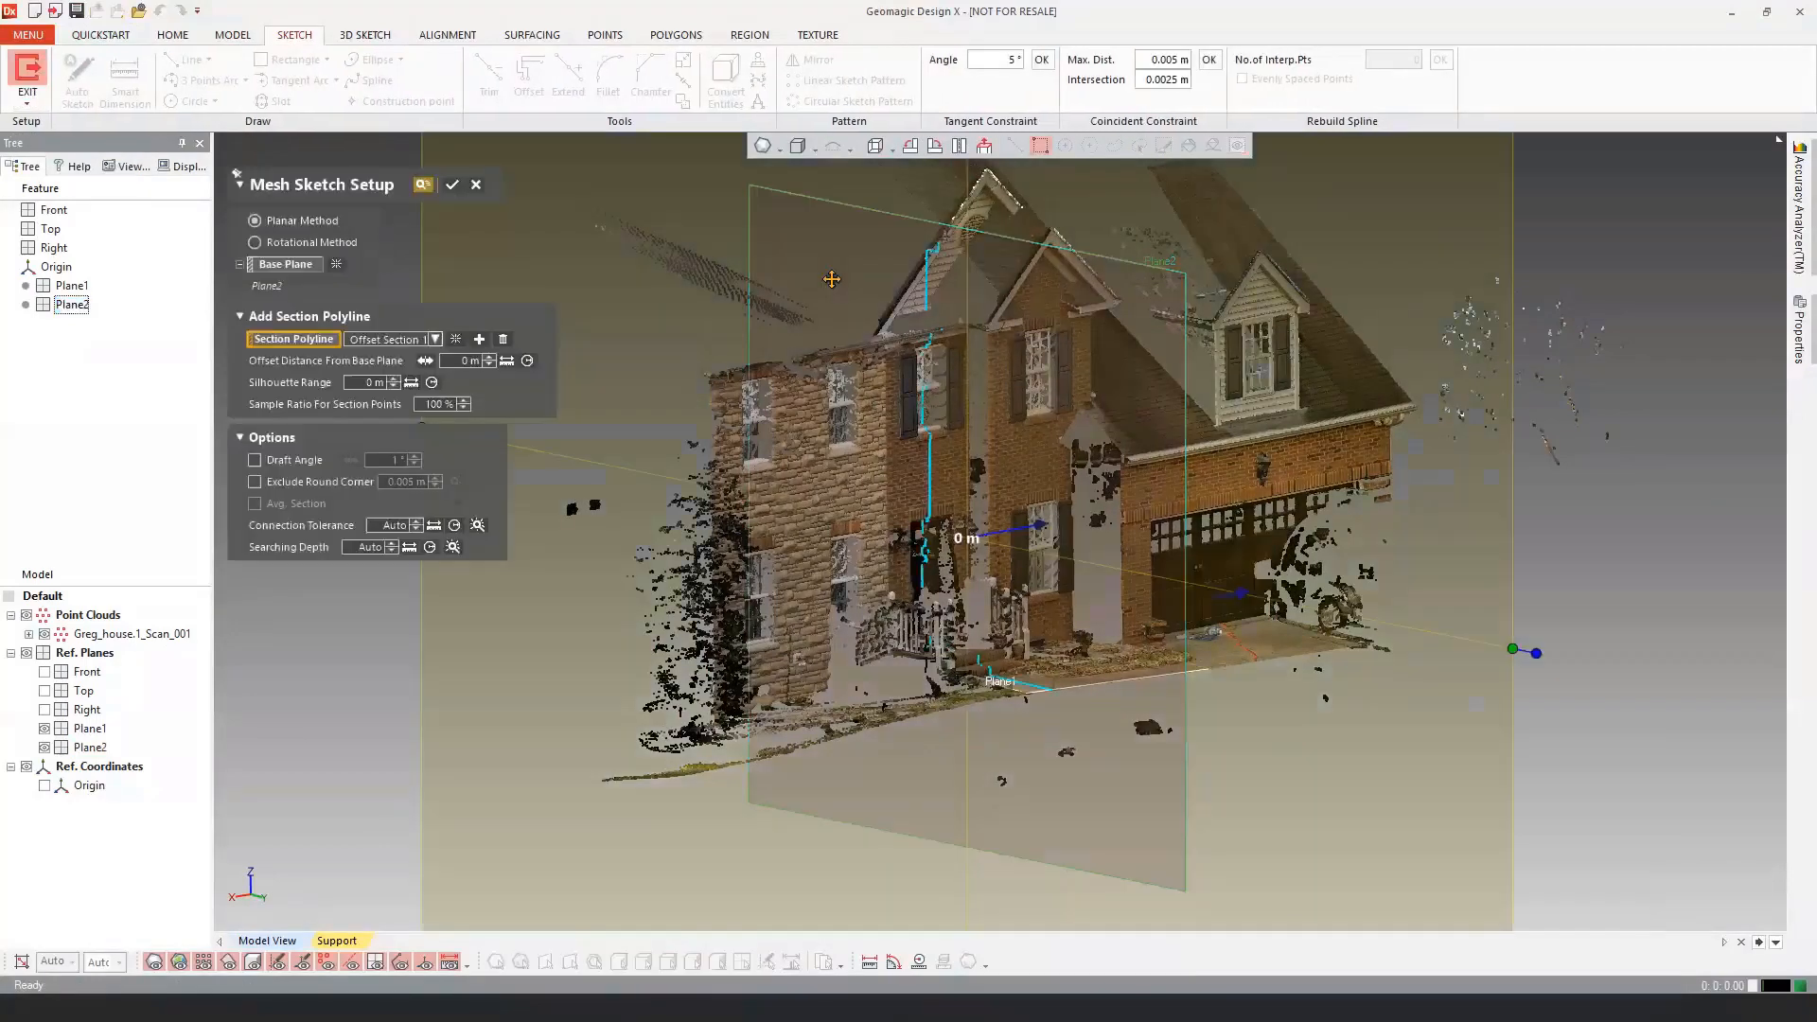
Step: Shrink the section plane's boundary closer around the house and accept the mesh sketch setup with a 0 m offset
right_drag(852, 573, 980, 481)
scroll(853, 484, up, 4)
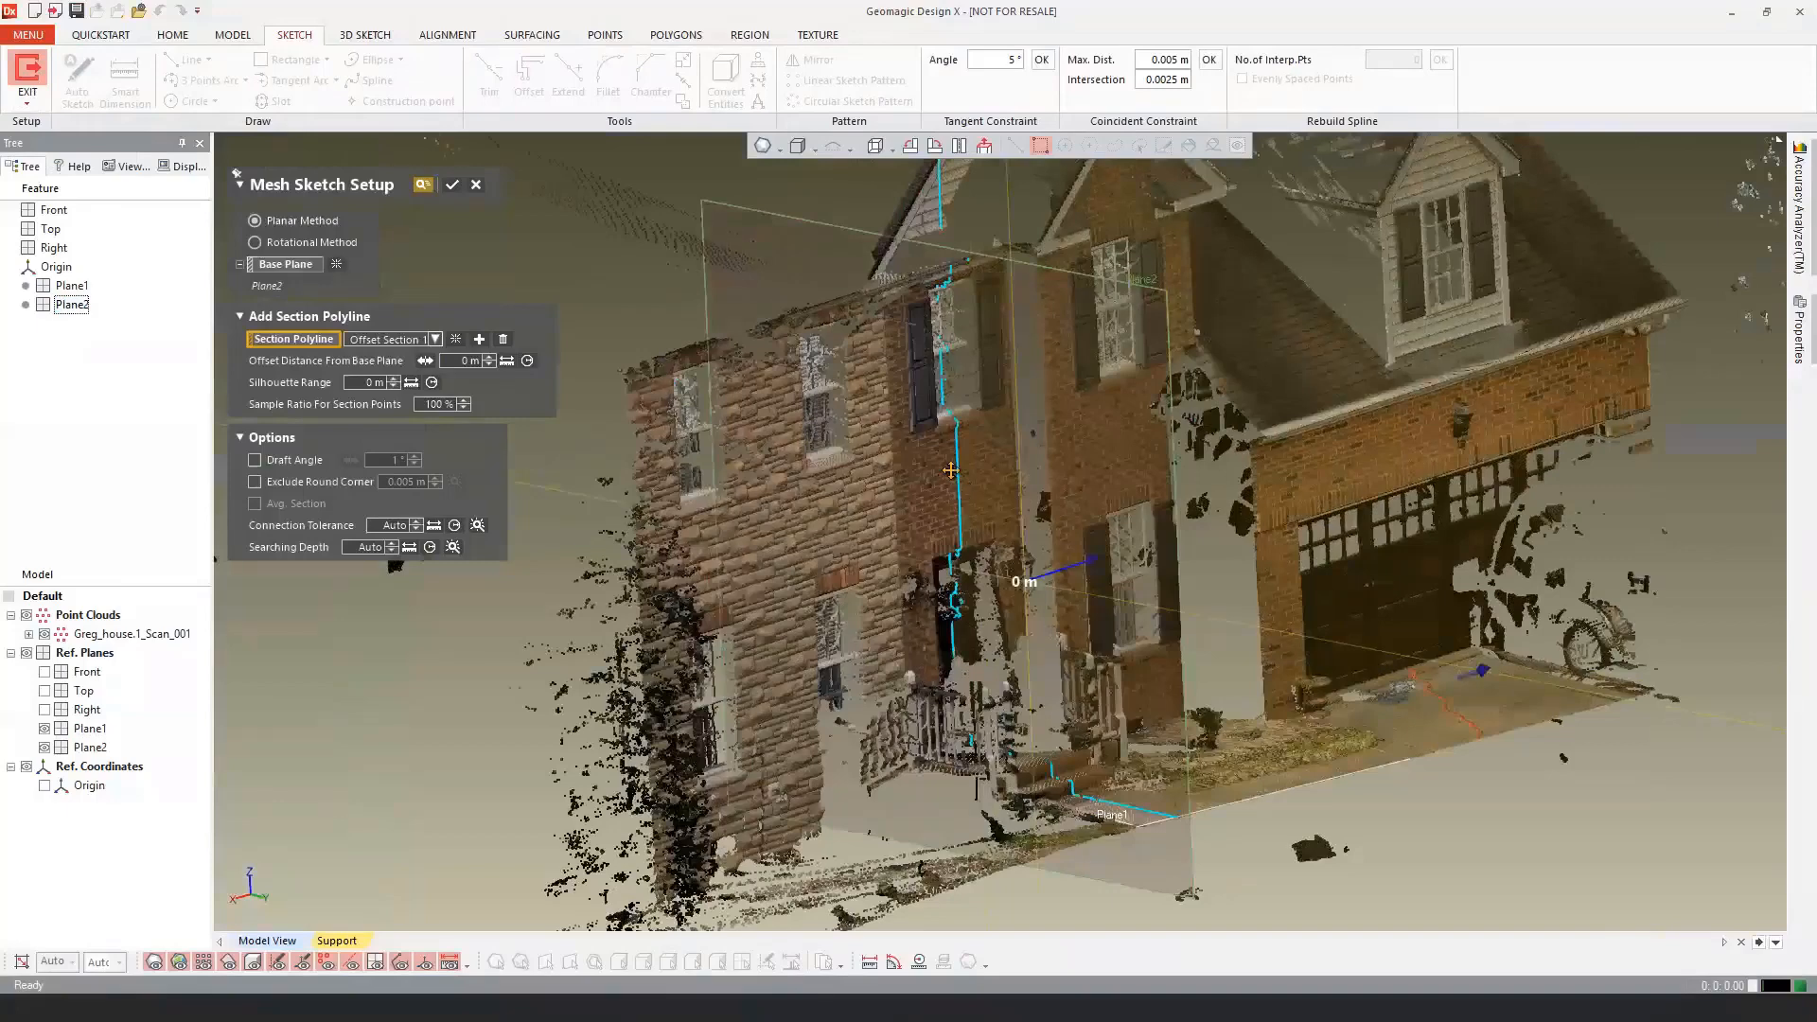
scroll(950, 470, up, 3)
scroll(926, 516, down, 6)
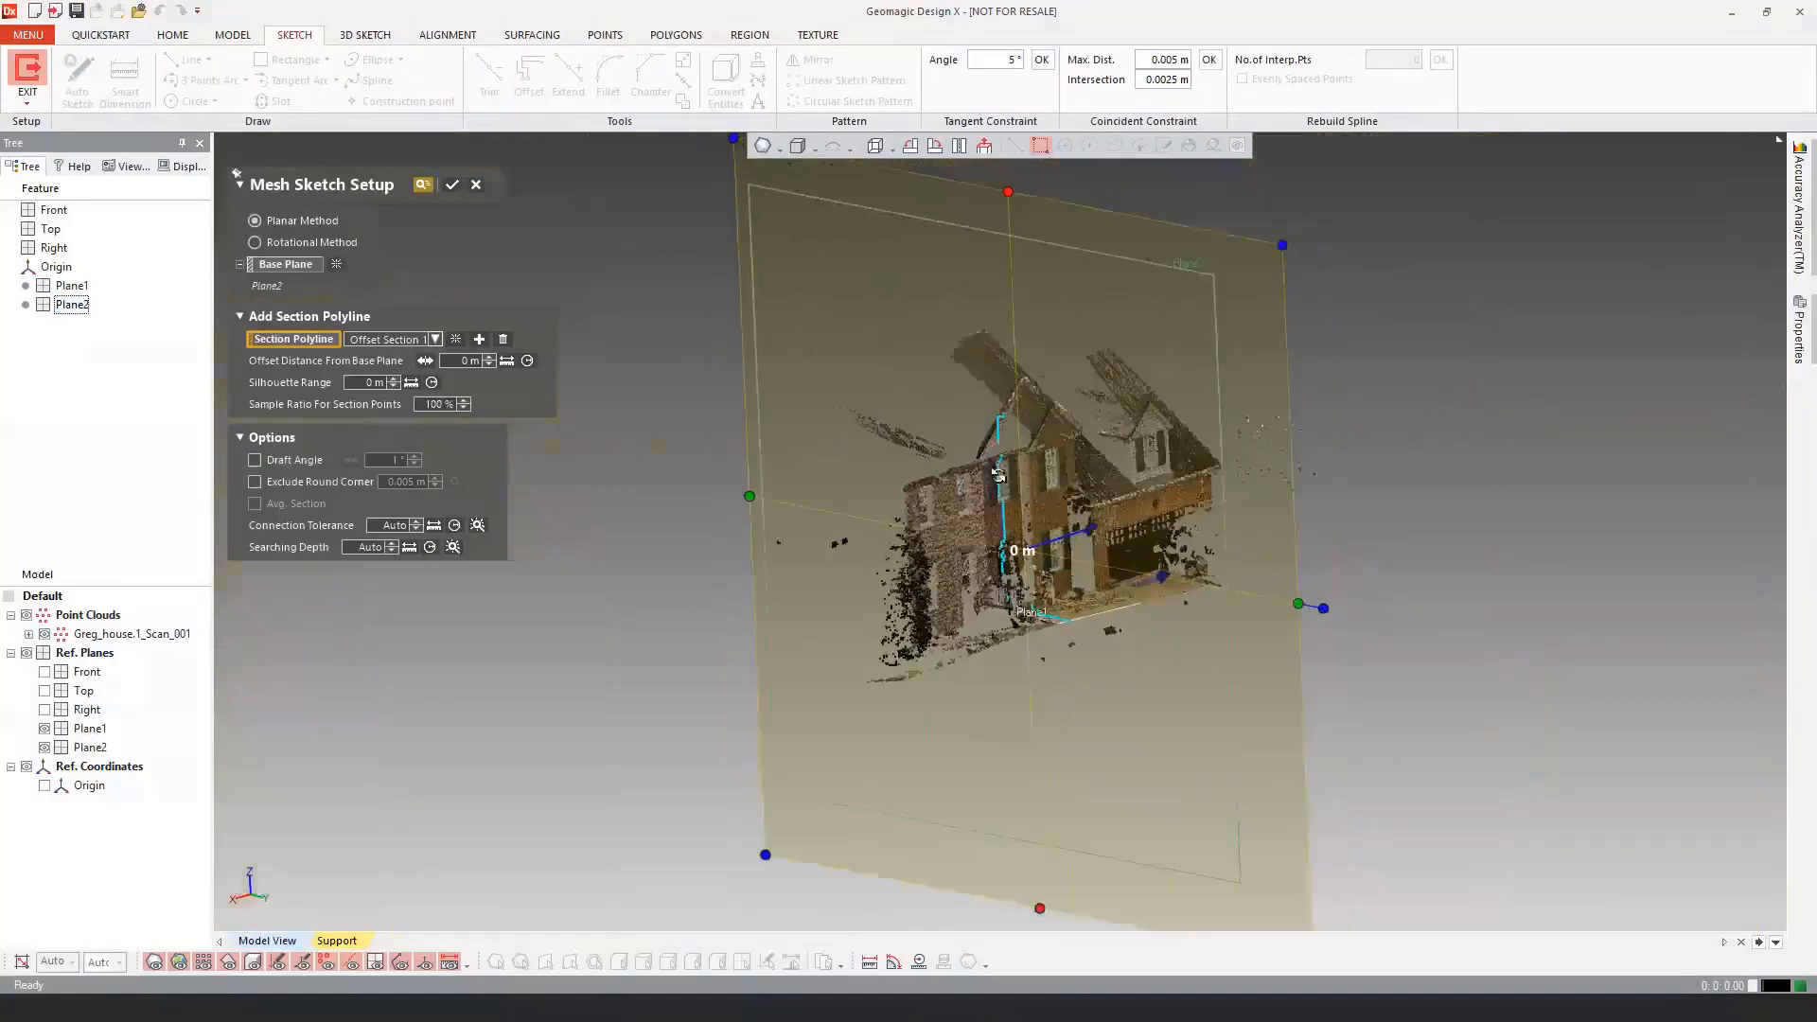
click(1264, 270)
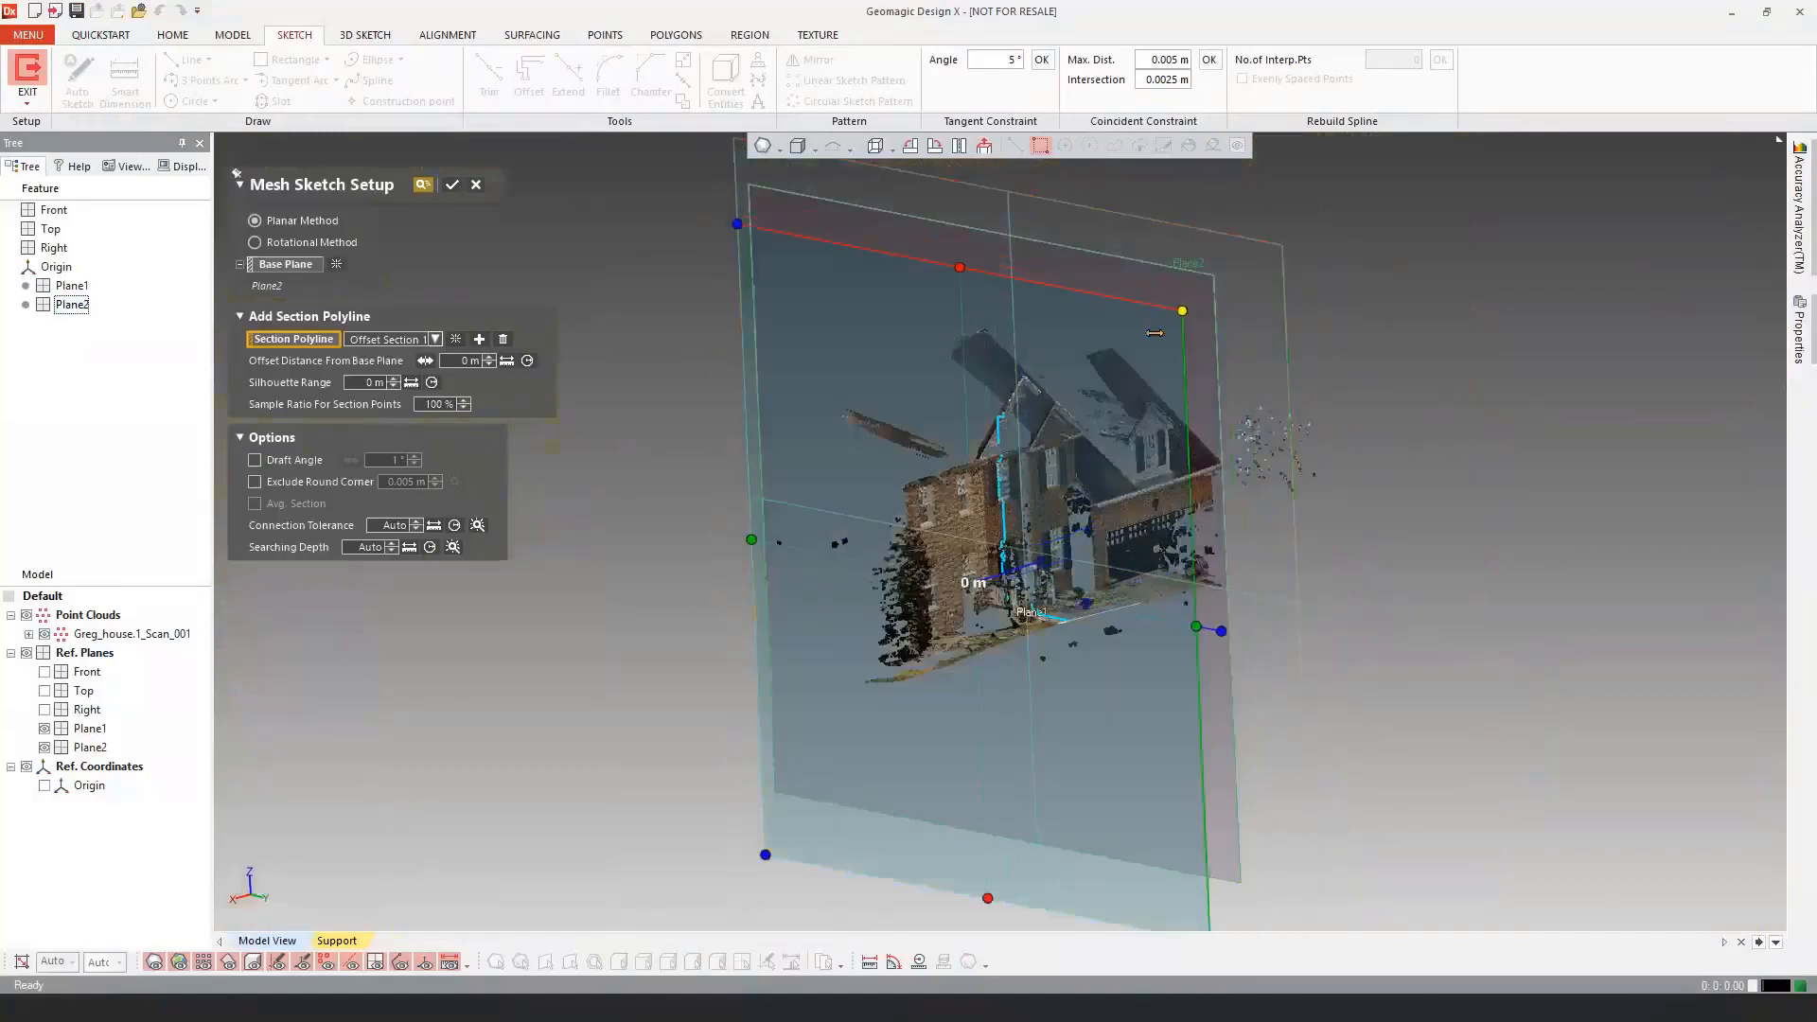
drag(763, 855, 795, 680)
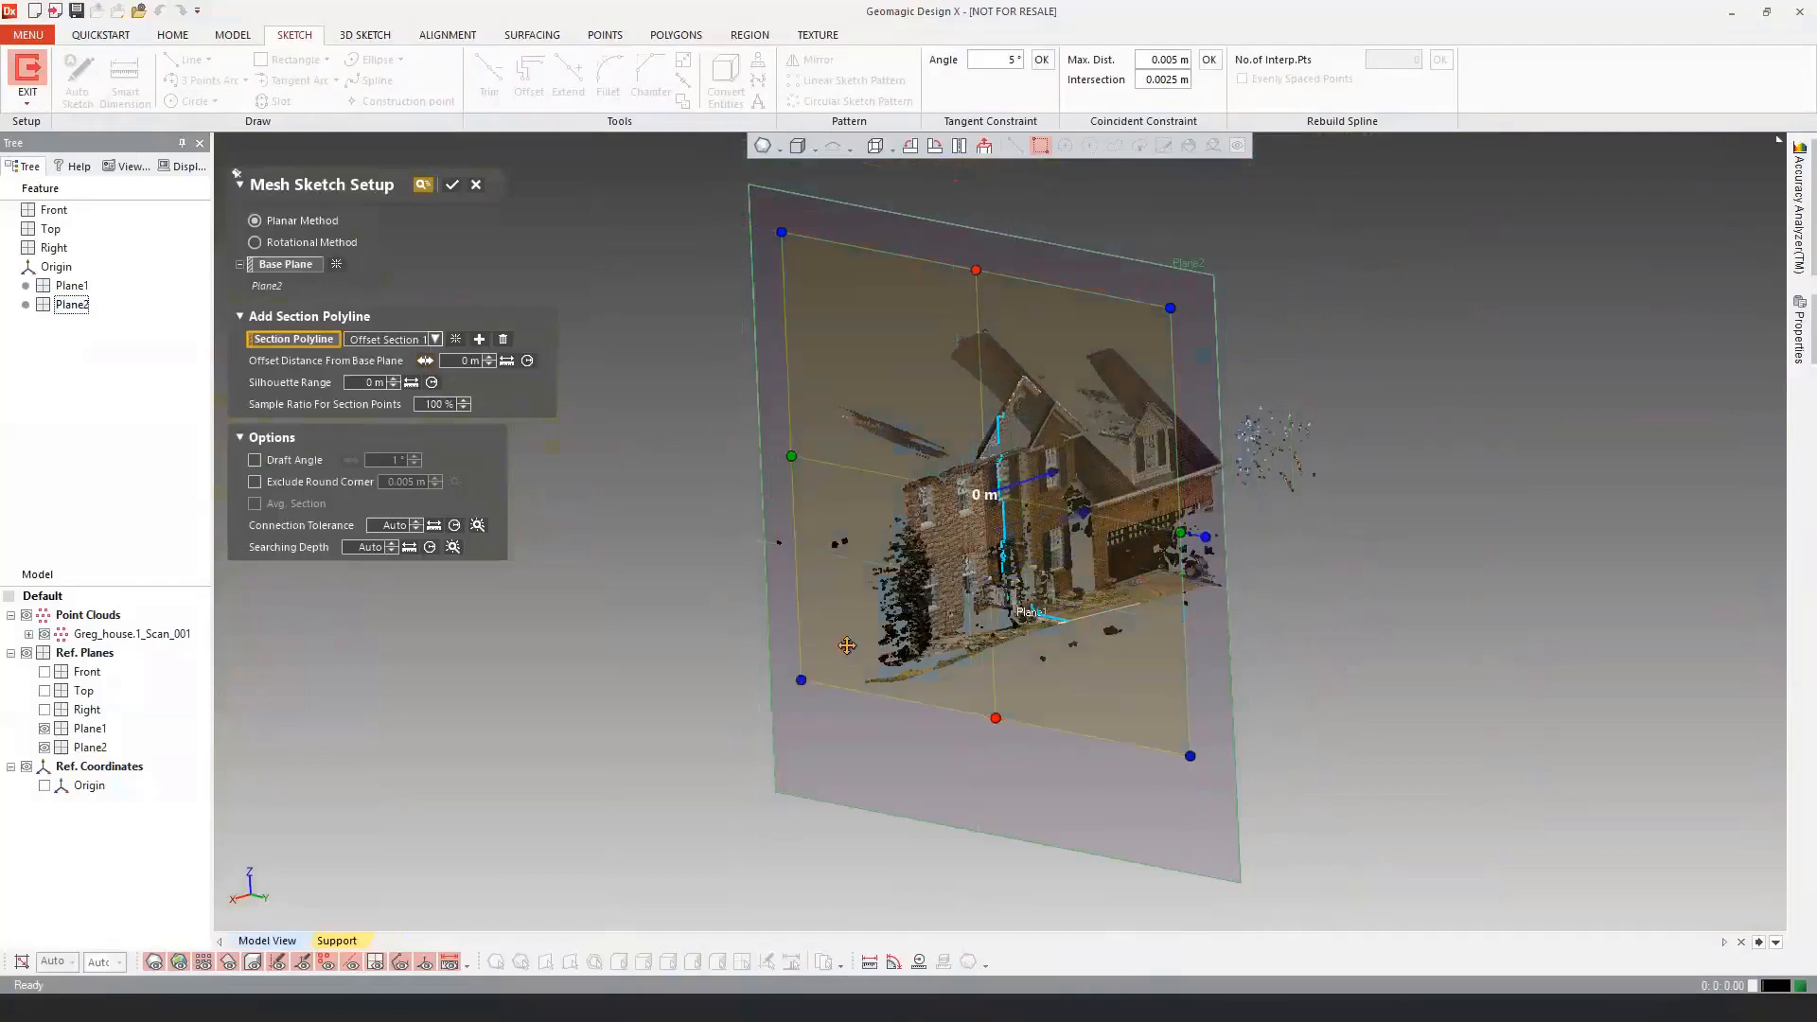
scroll(886, 539, up, 5)
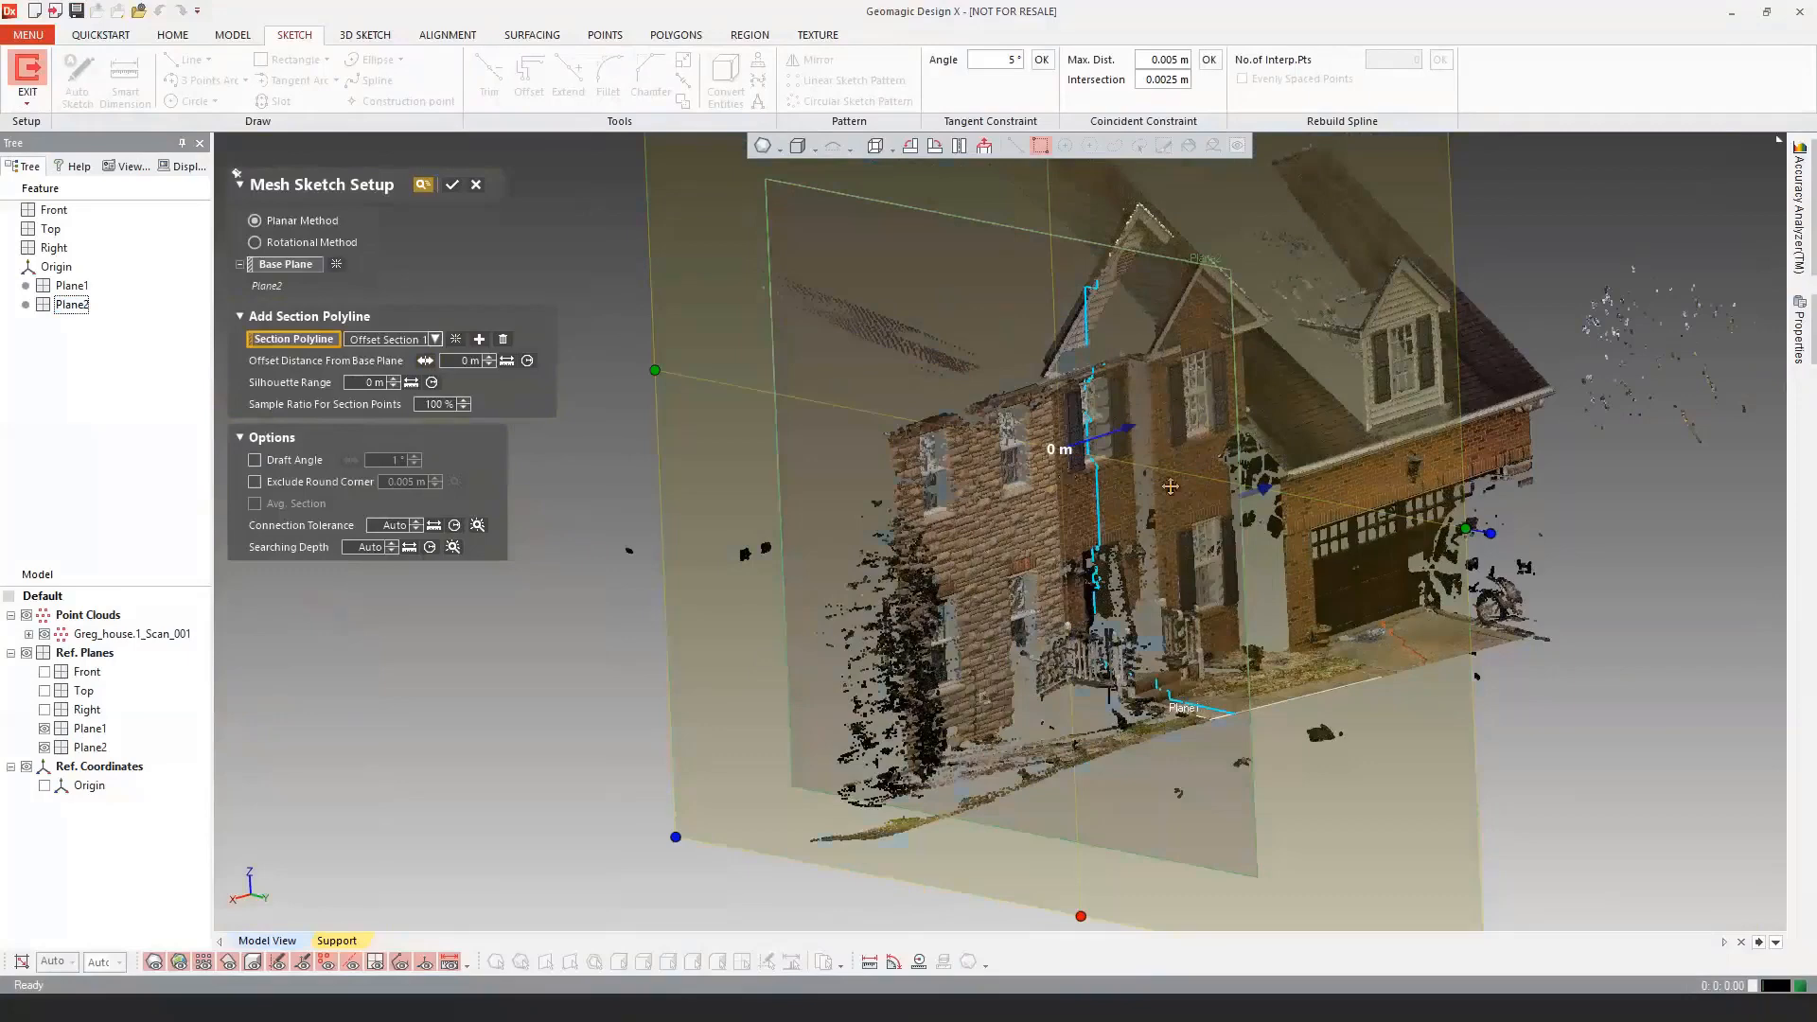
right_drag(1125, 503, 1198, 427)
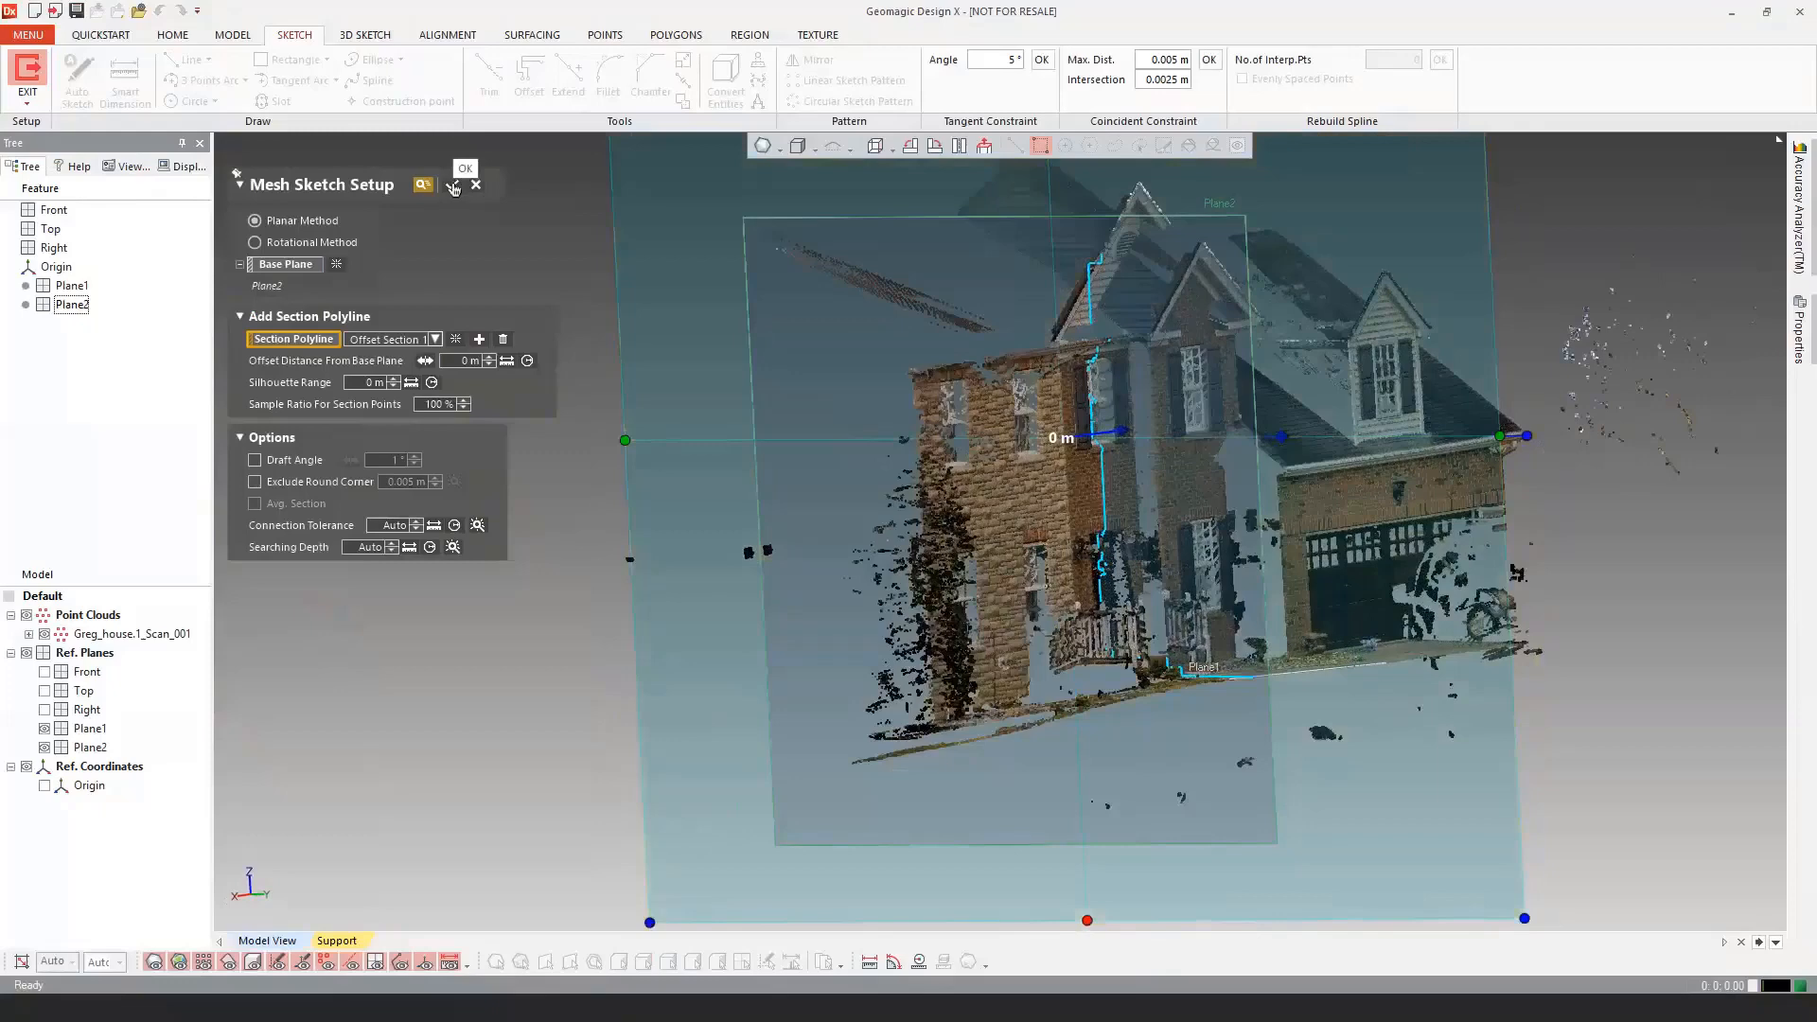
click(453, 189)
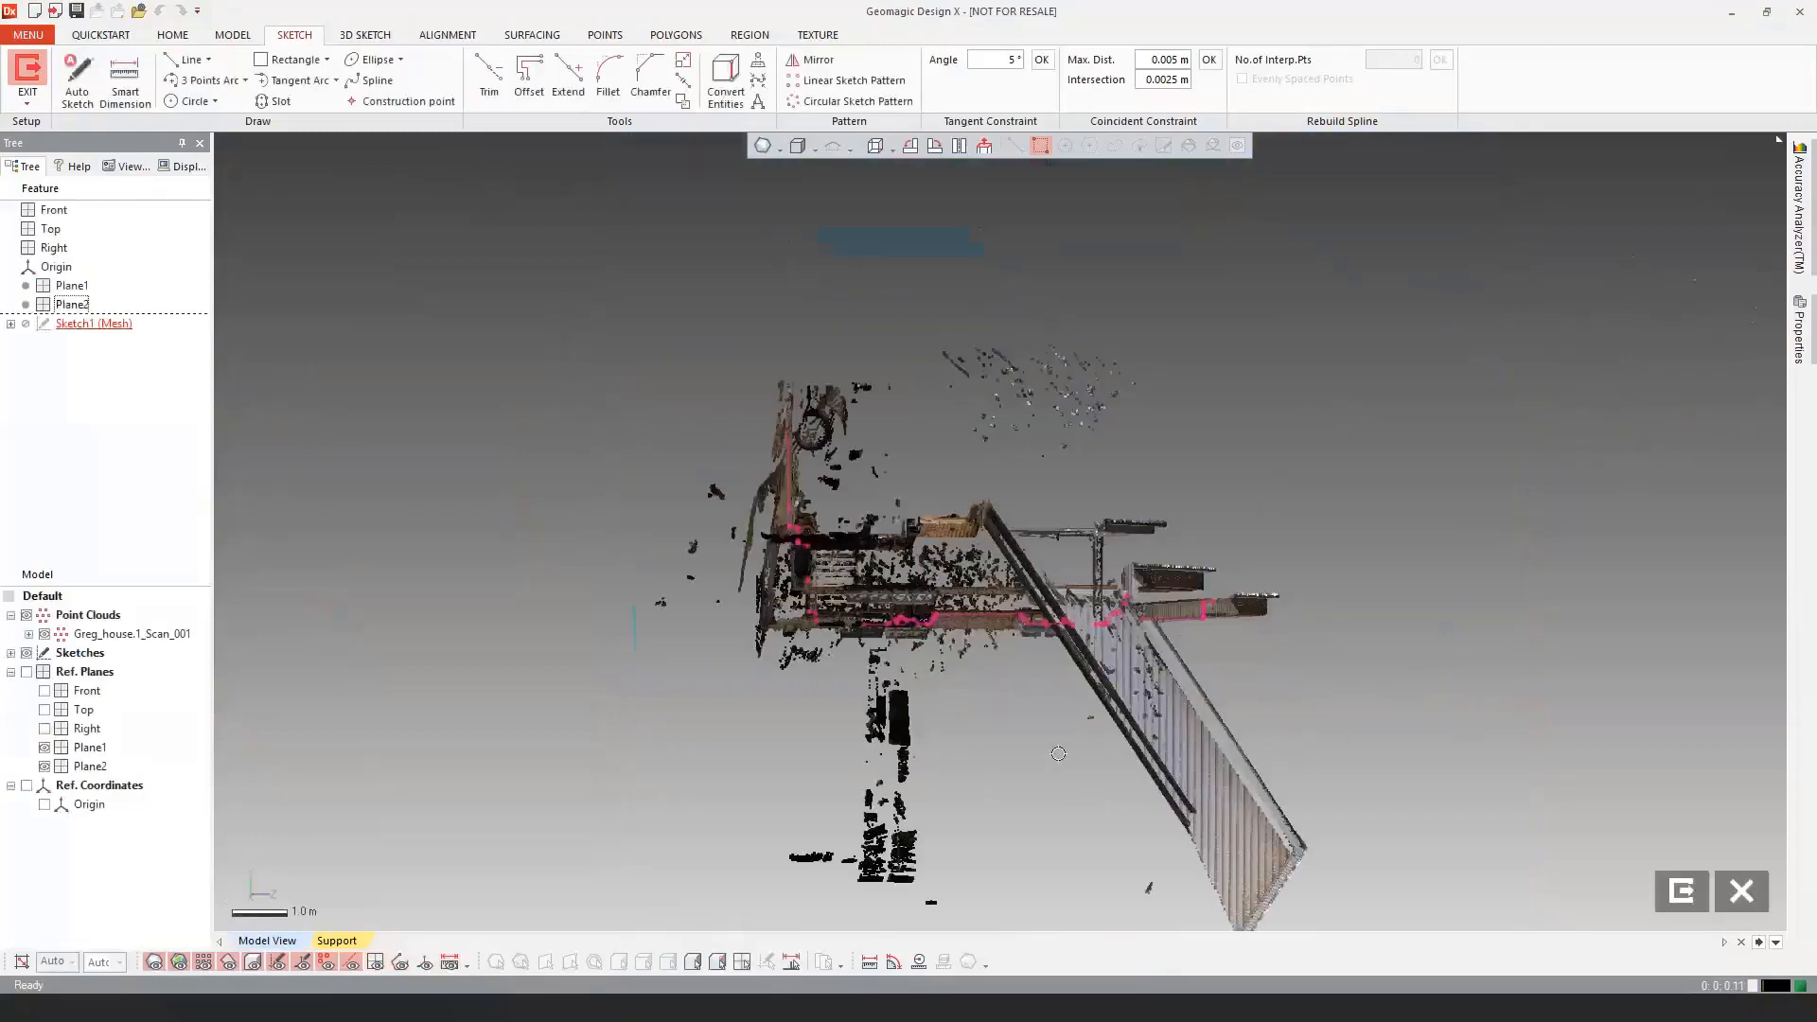
Step: Compare the section polyline with the house scan, and hide the point cloud so only the polyline stays in view
scroll(1005, 682, up, 5)
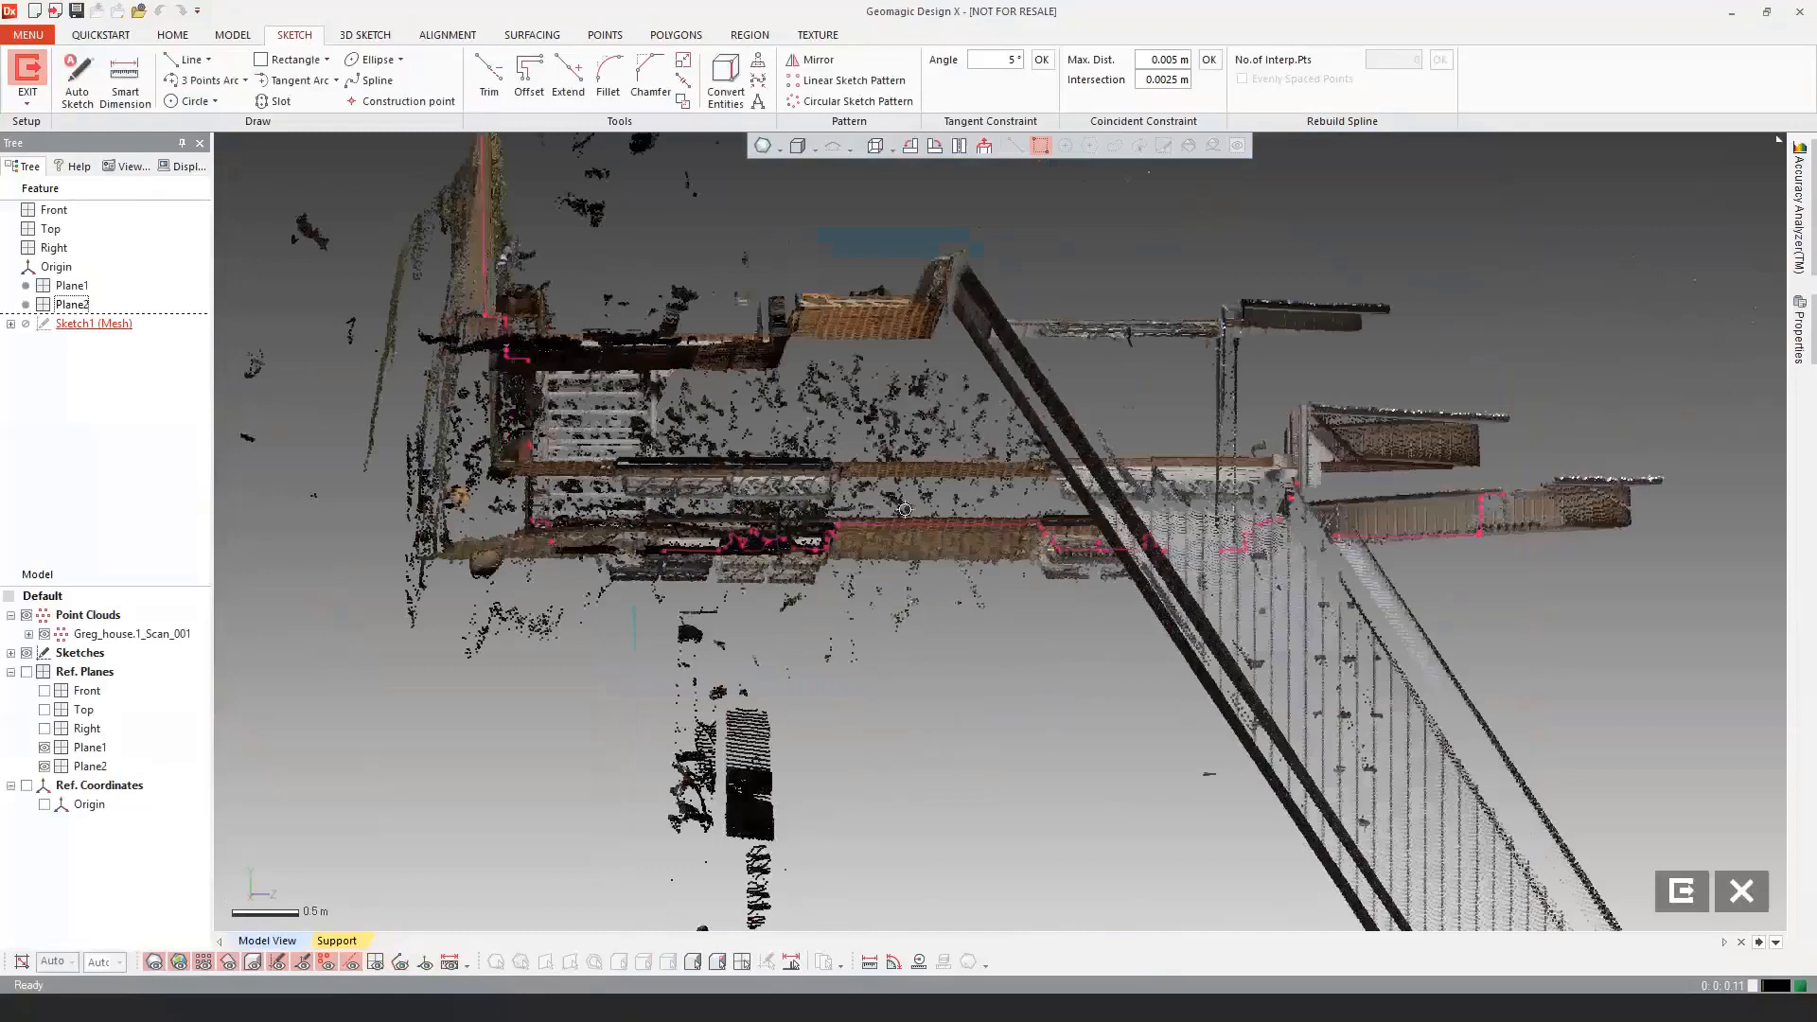
click(45, 633)
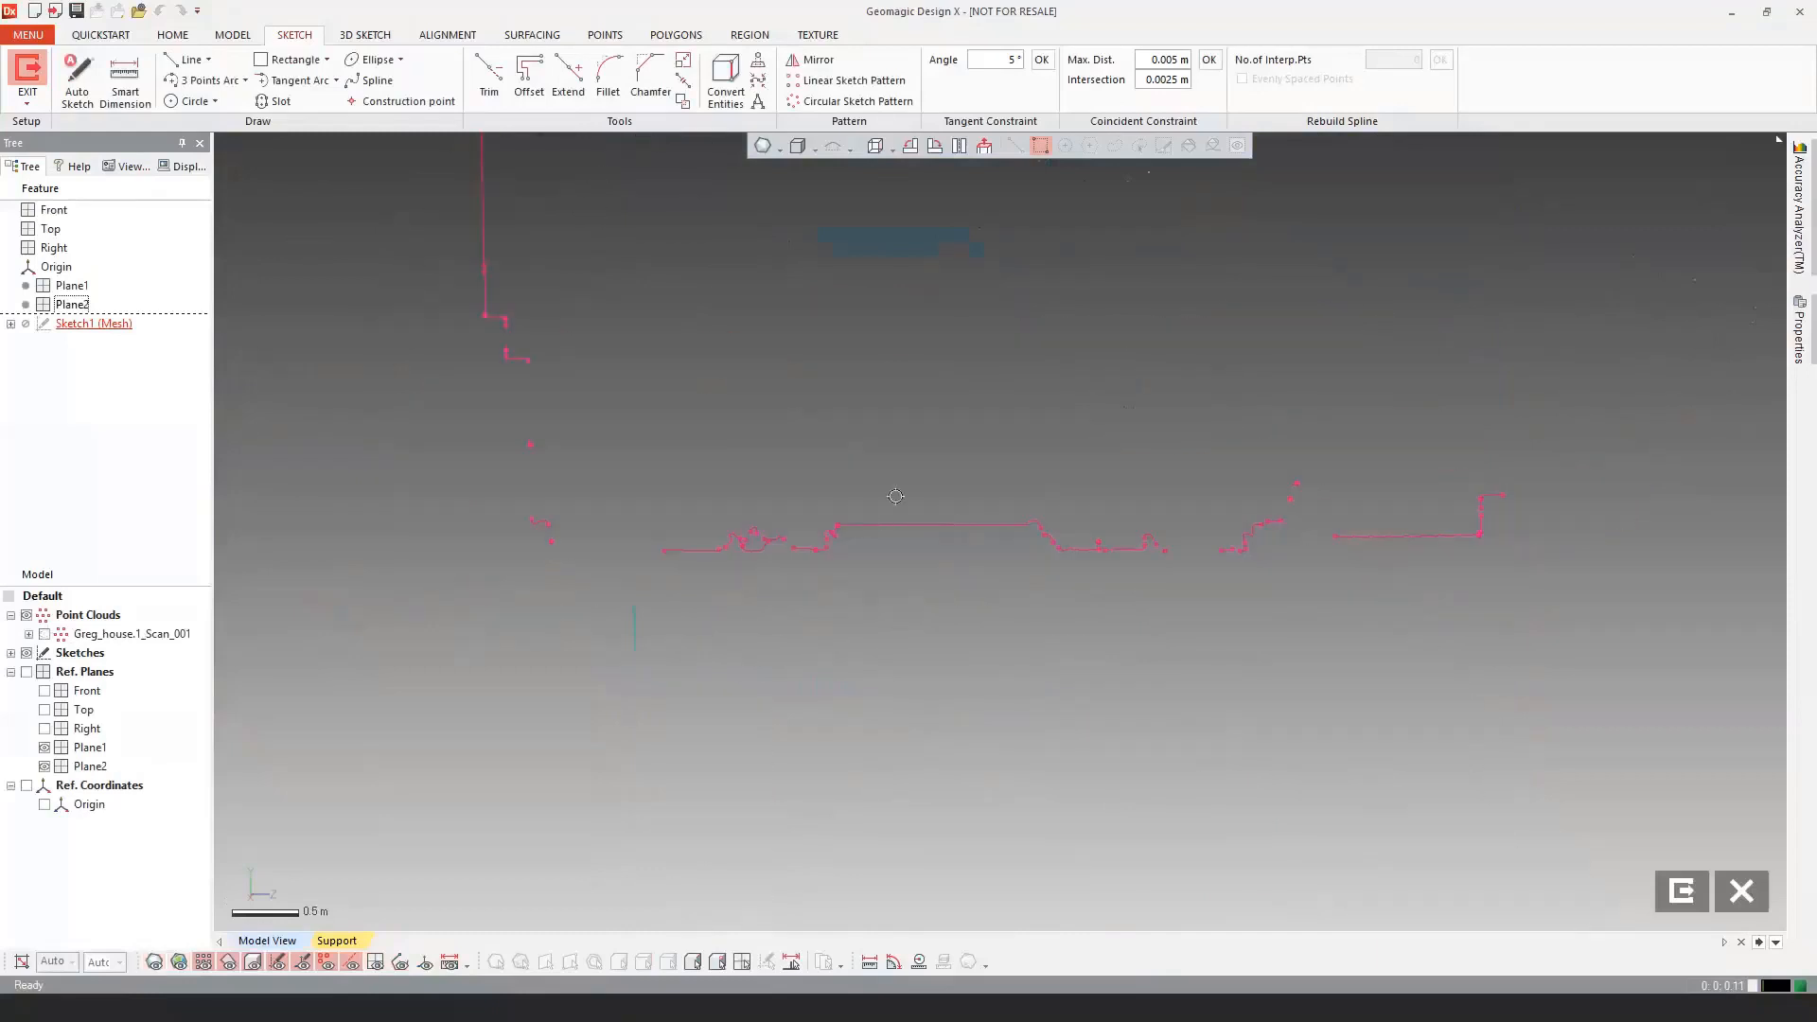
click(45, 633)
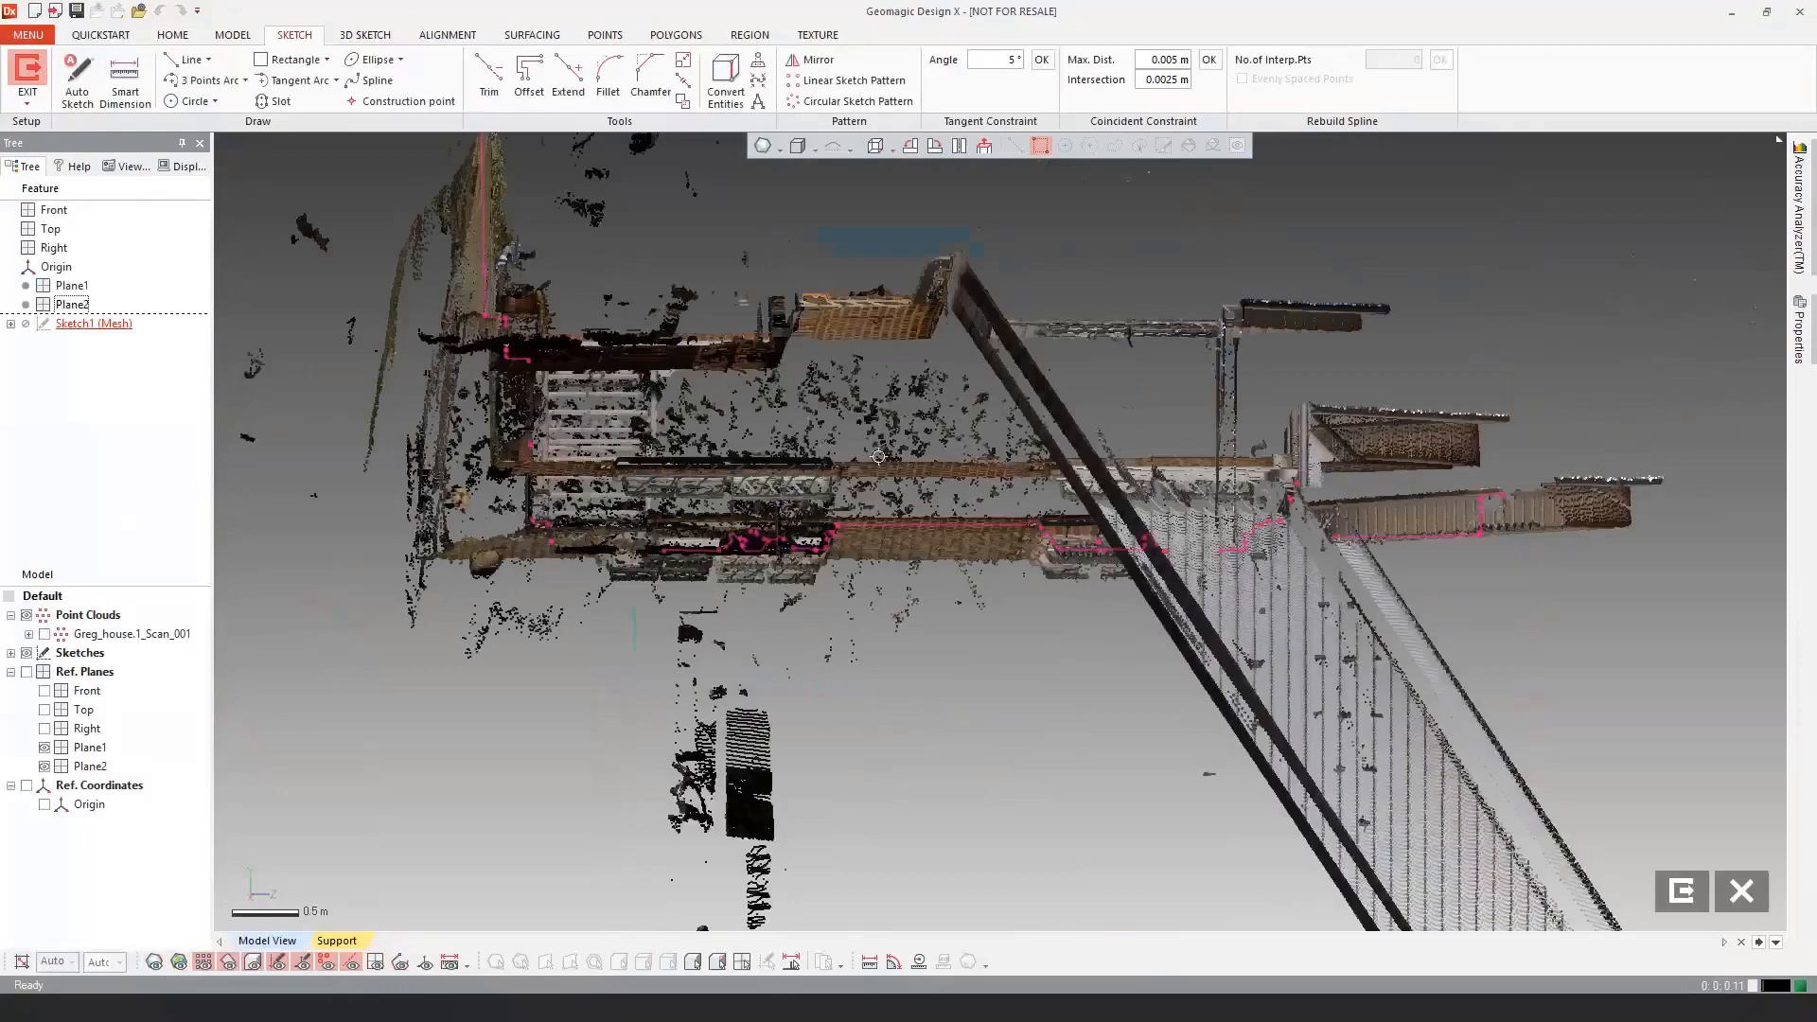
right_drag(900, 439, 852, 473)
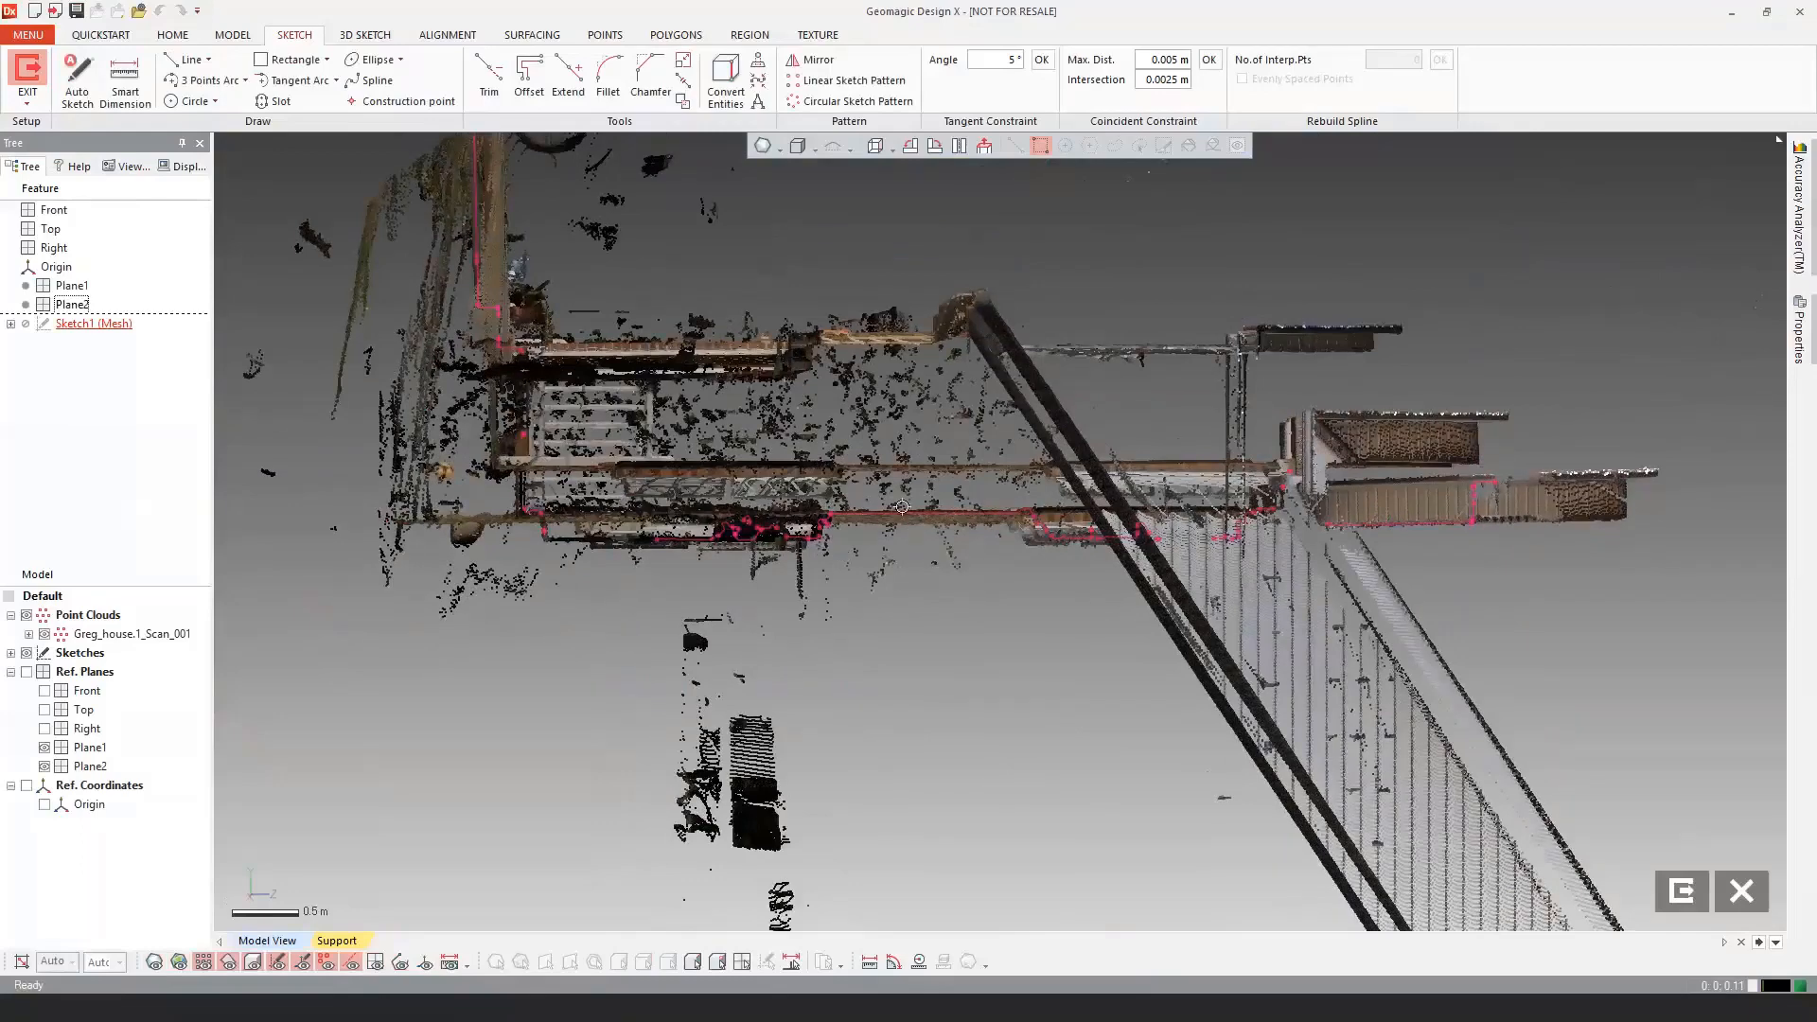
right_drag(903, 508, 972, 565)
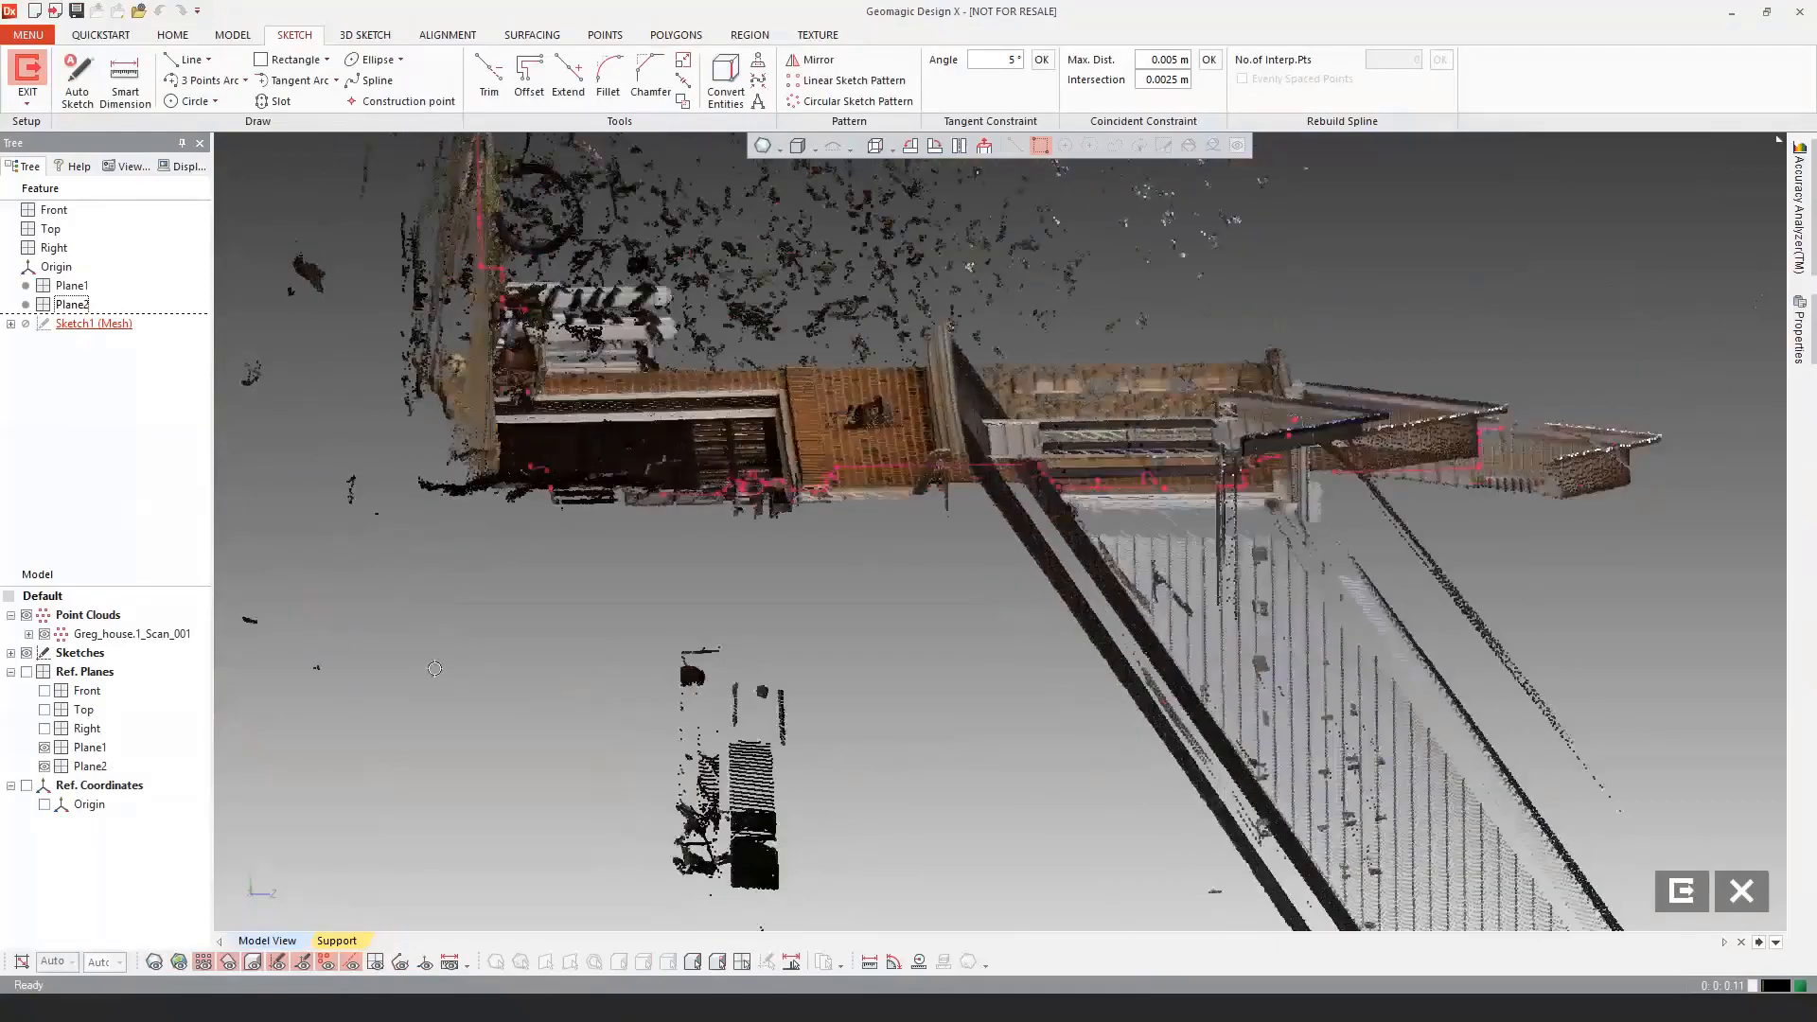
click(45, 634)
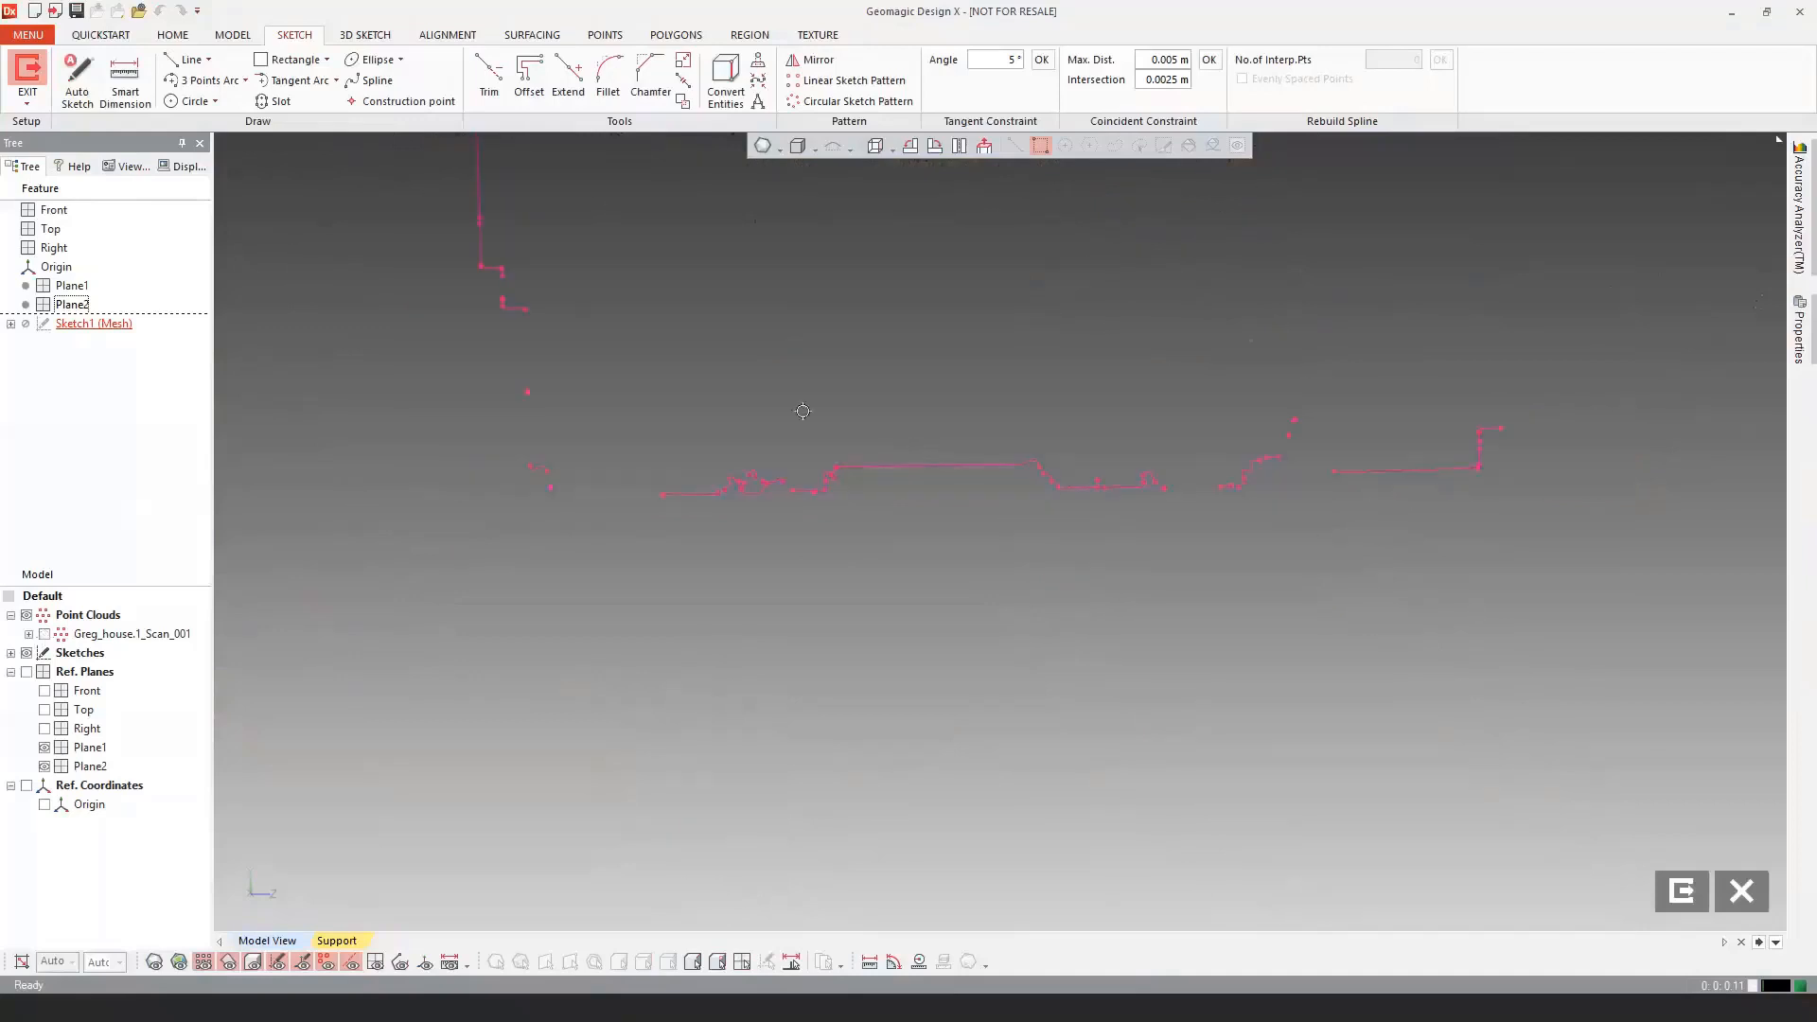
Step: Sketch a line about 1.1 m long fitted to the straight middle wall portion of the section polyline, and exit the sketch
click(188, 60)
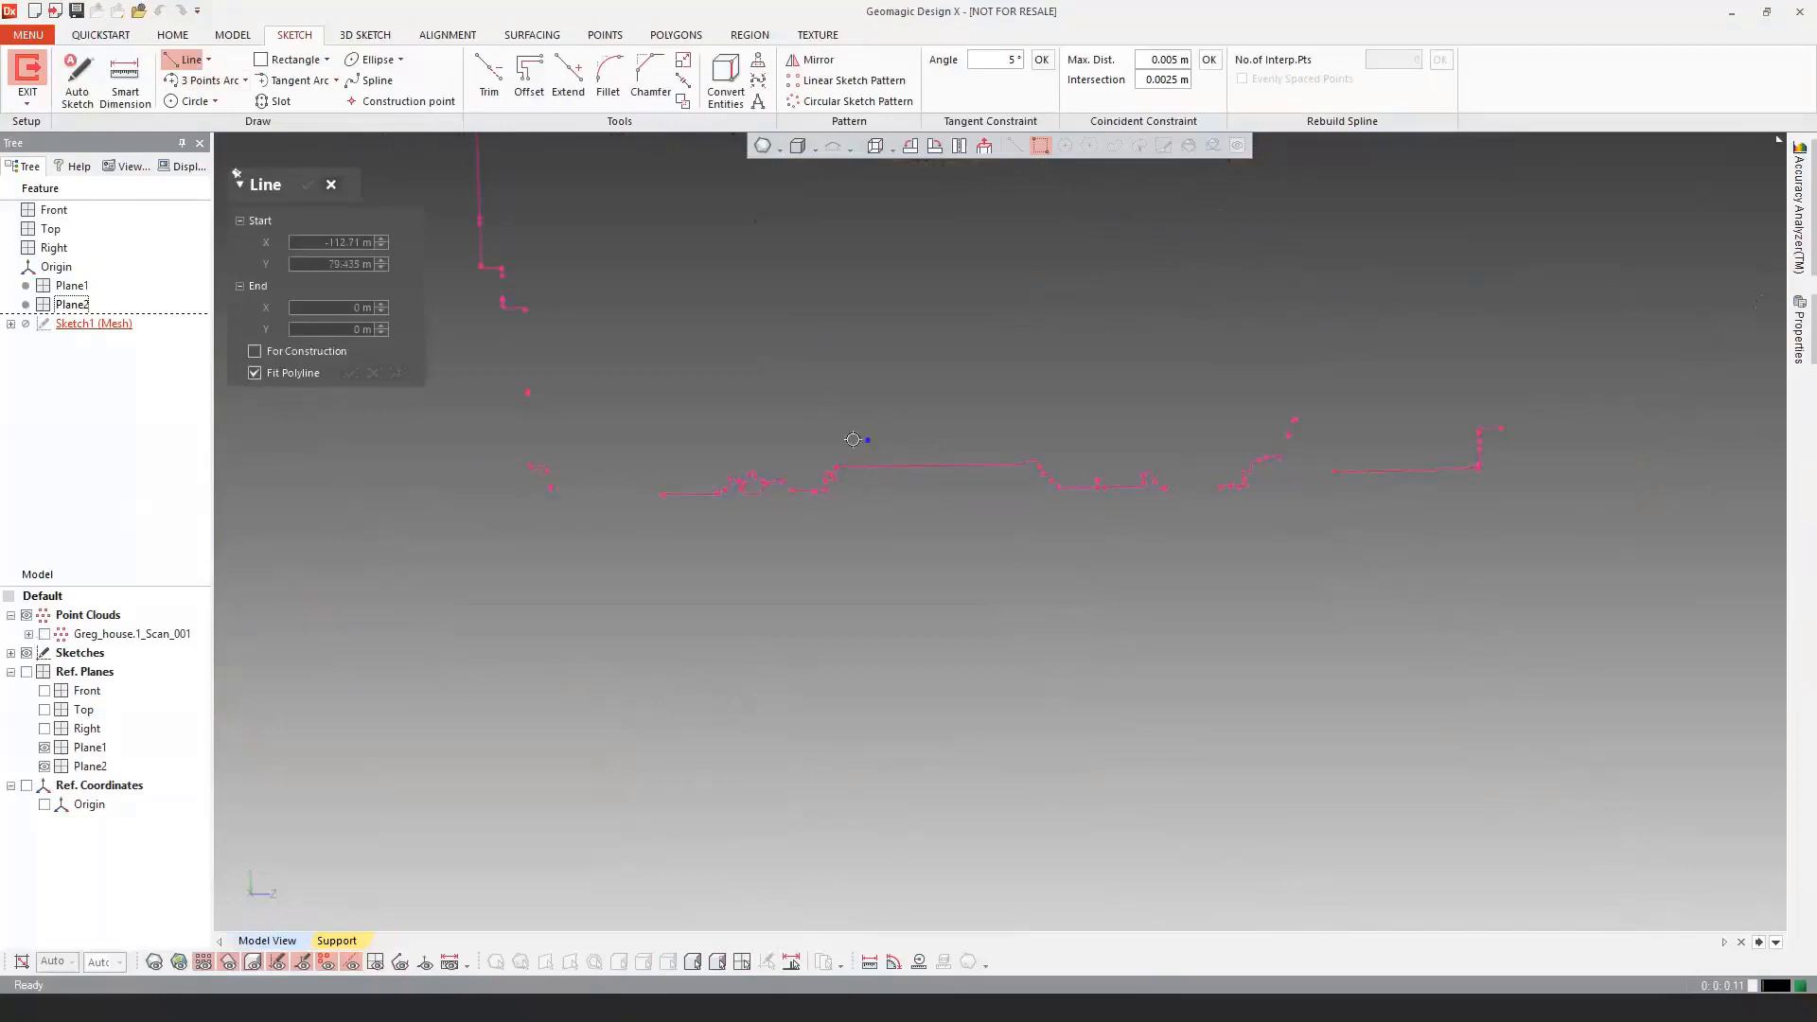
drag(852, 440, 1003, 509)
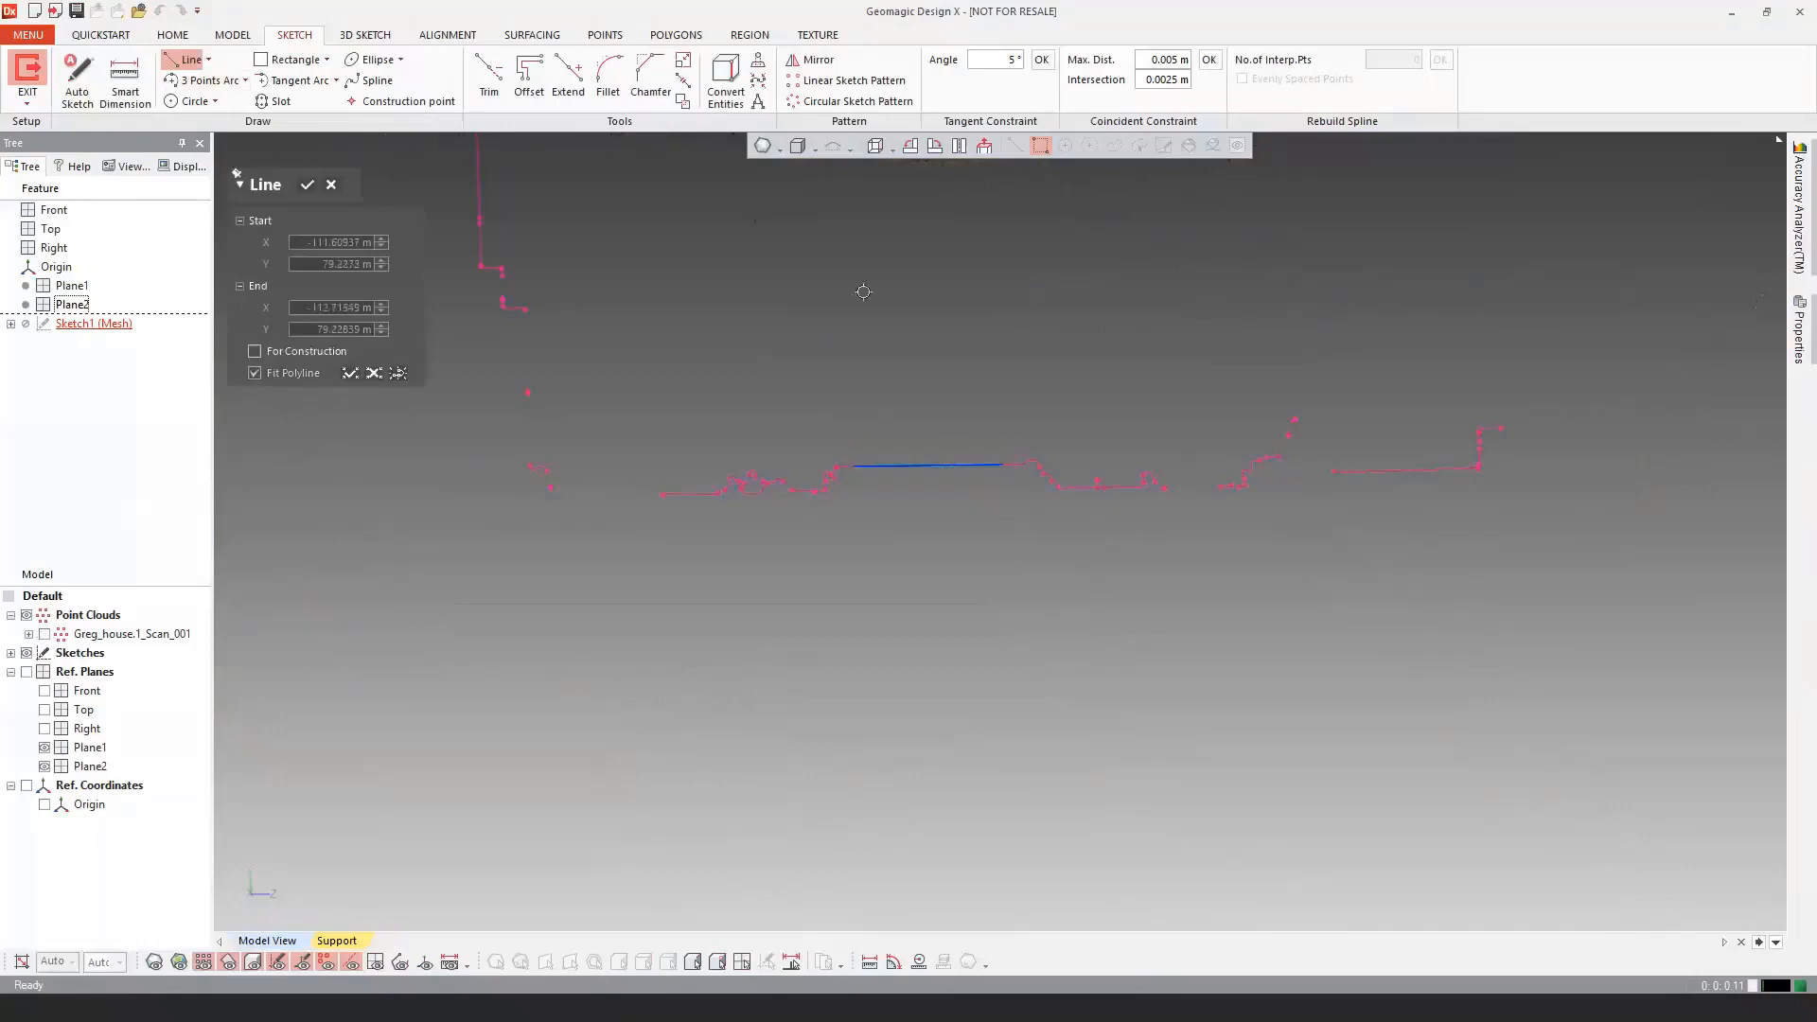
click(307, 192)
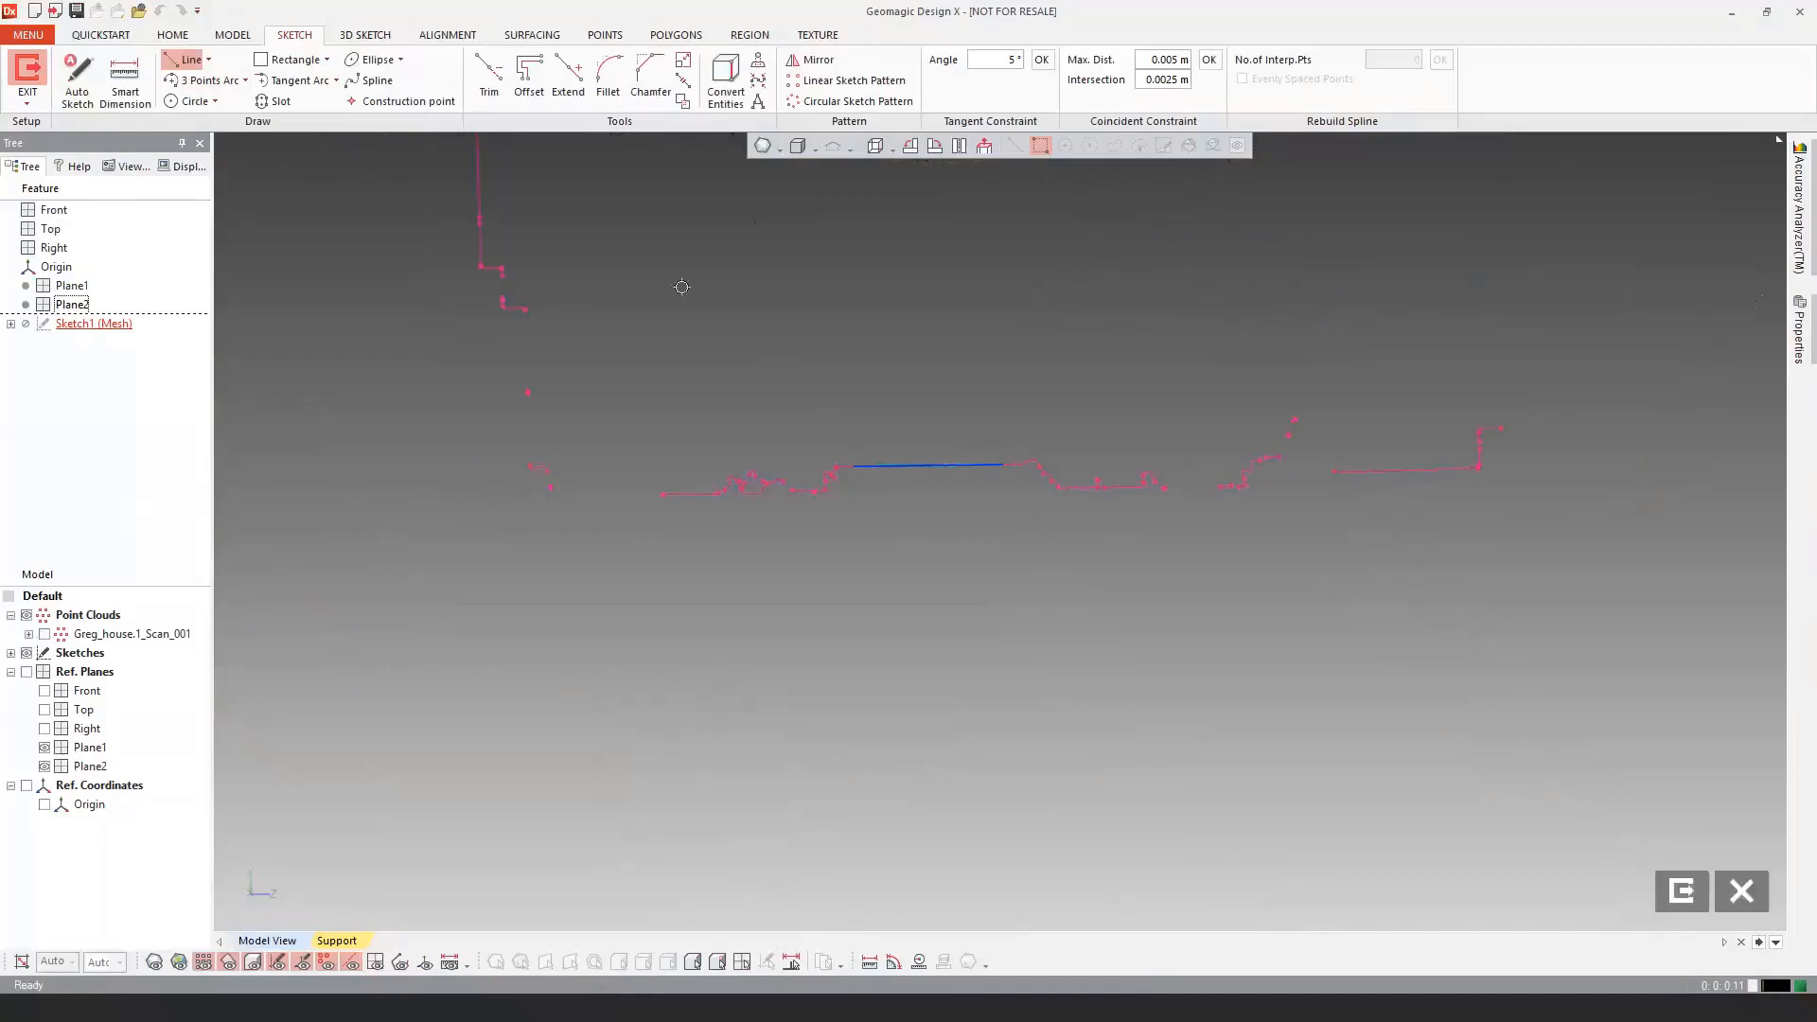
click(1686, 910)
Step: Show the point cloud again to view the sketched line against the house front, and clear the selection
mouse_move(1022, 653)
right_down()
mouse_move(799, 657)
mouse_move(792, 612)
right_up()
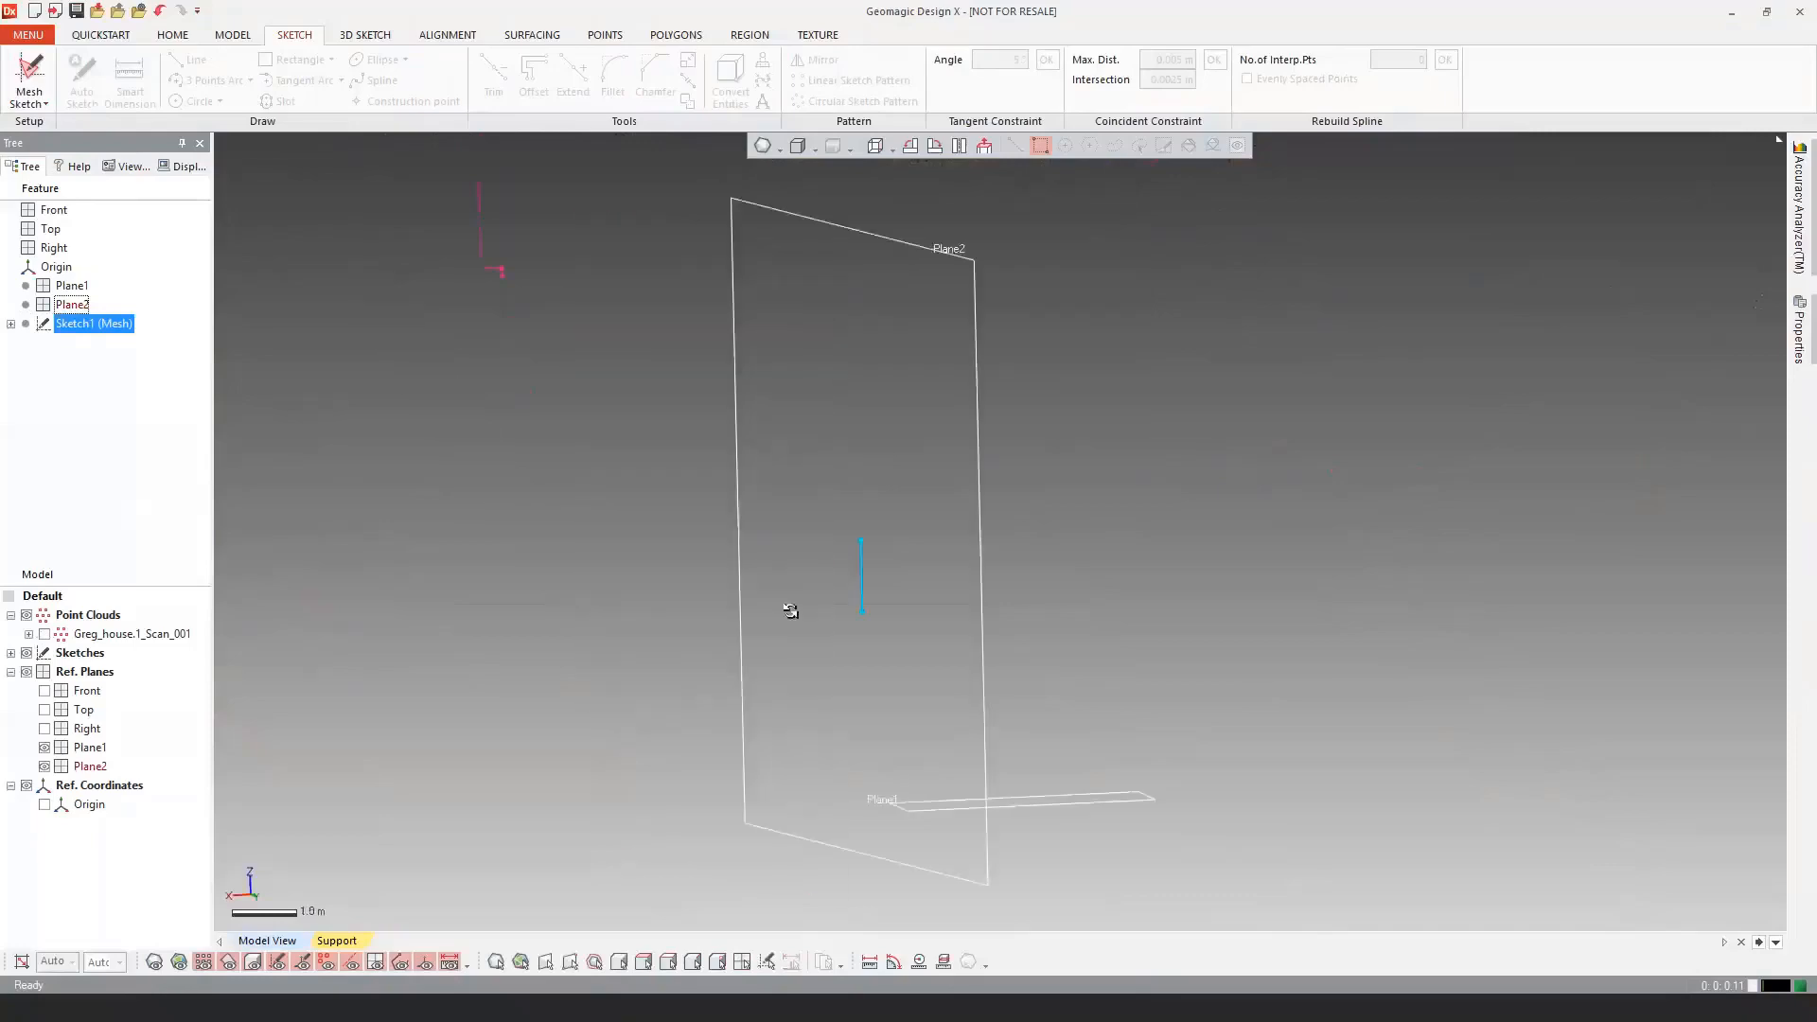
scroll(893, 596, down, 3)
ctrl+right_drag(1084, 629, 999, 634)
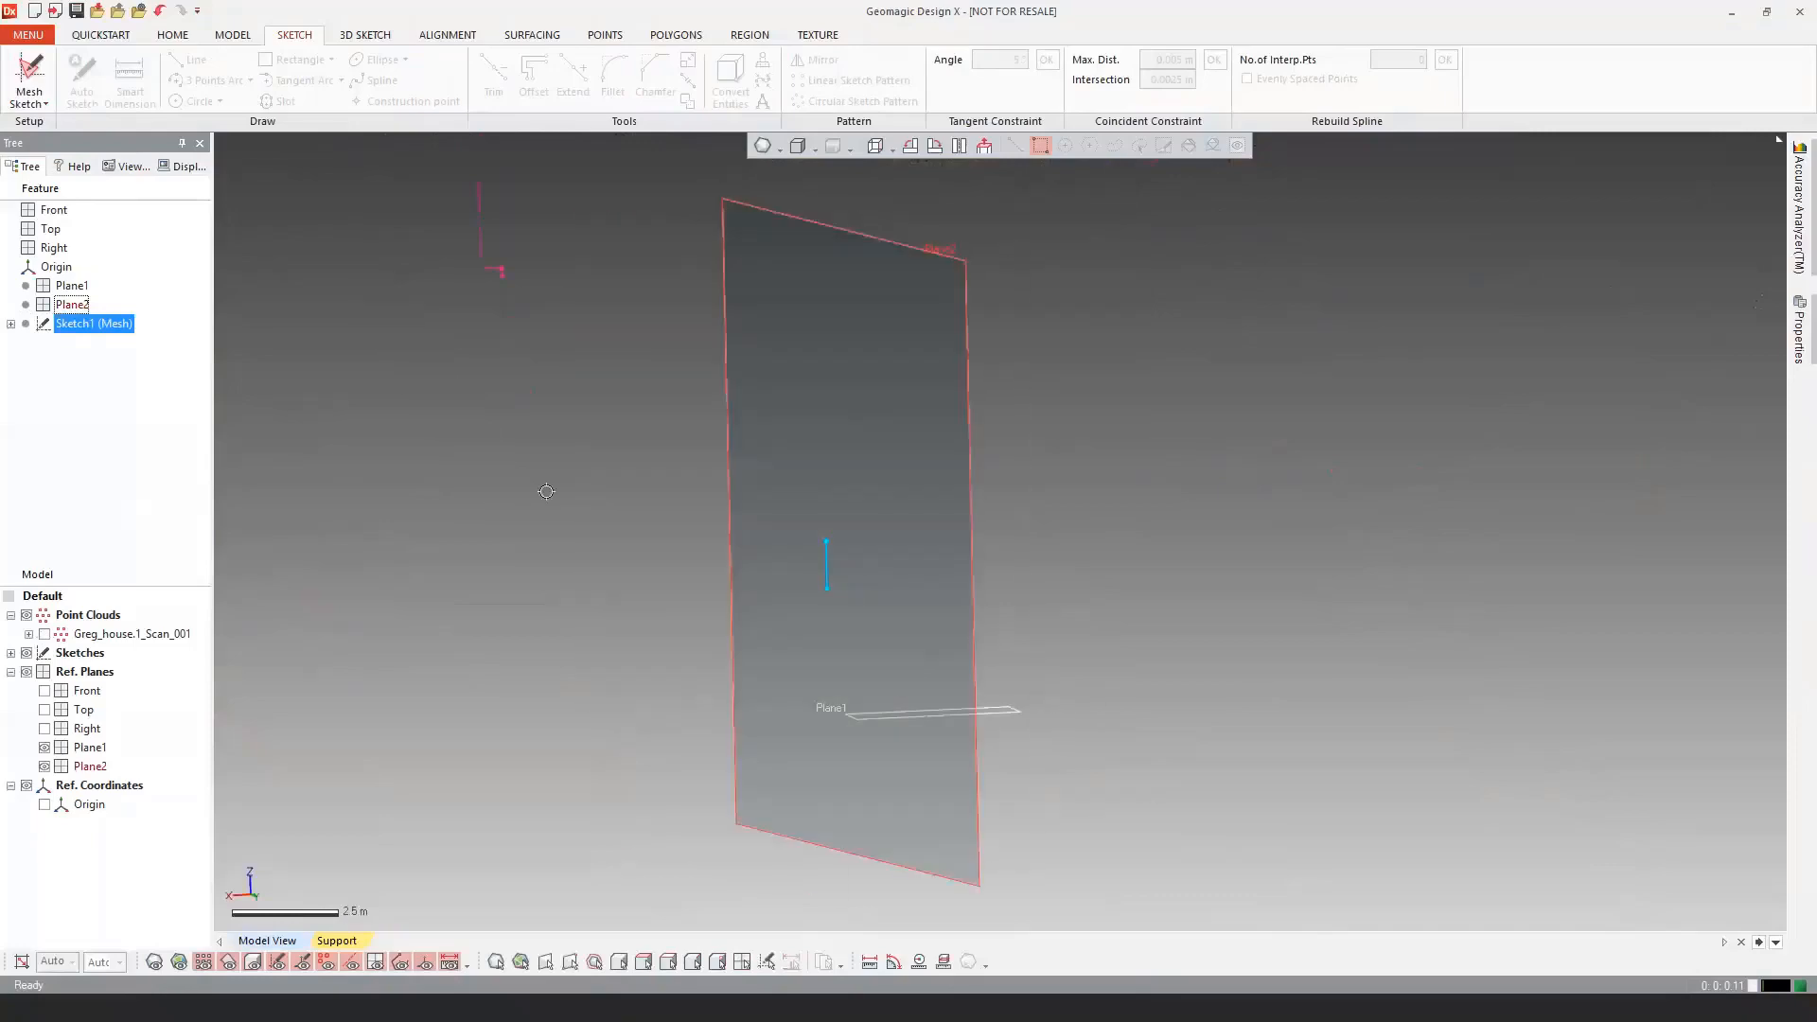
click(45, 635)
ctrl+right_drag(530, 581, 942, 566)
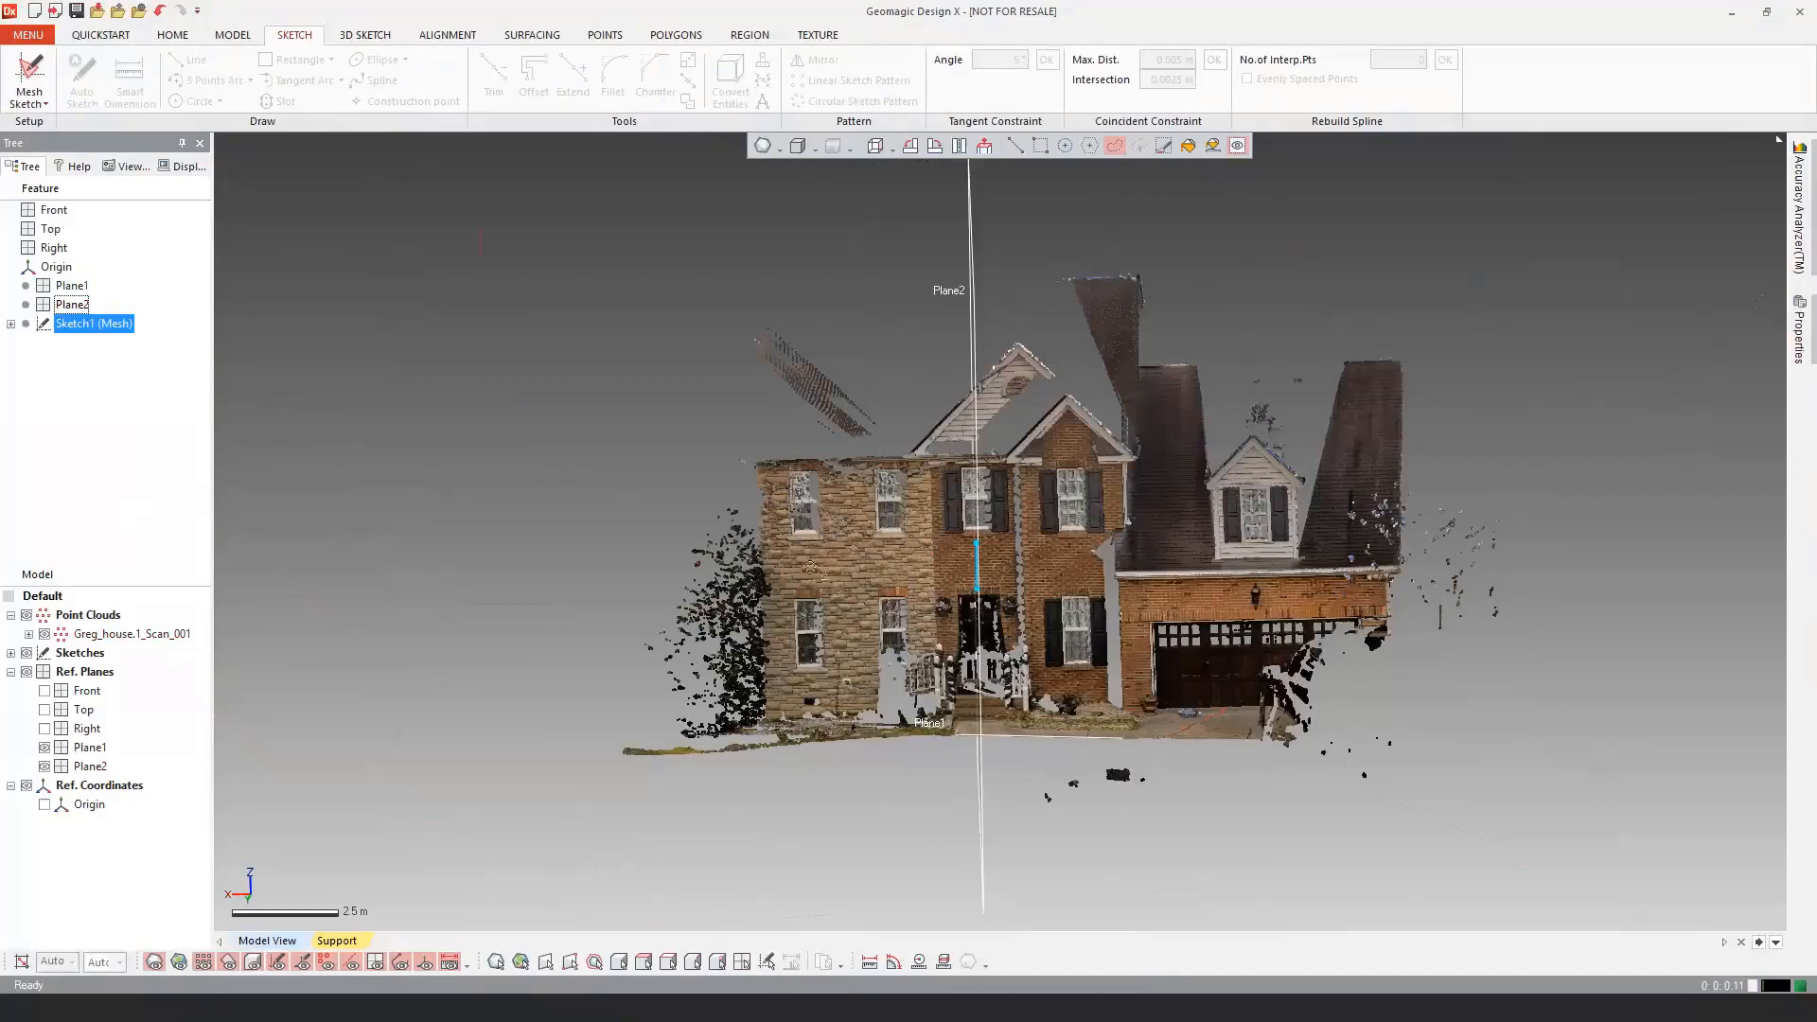
right_drag(698, 564, 818, 552)
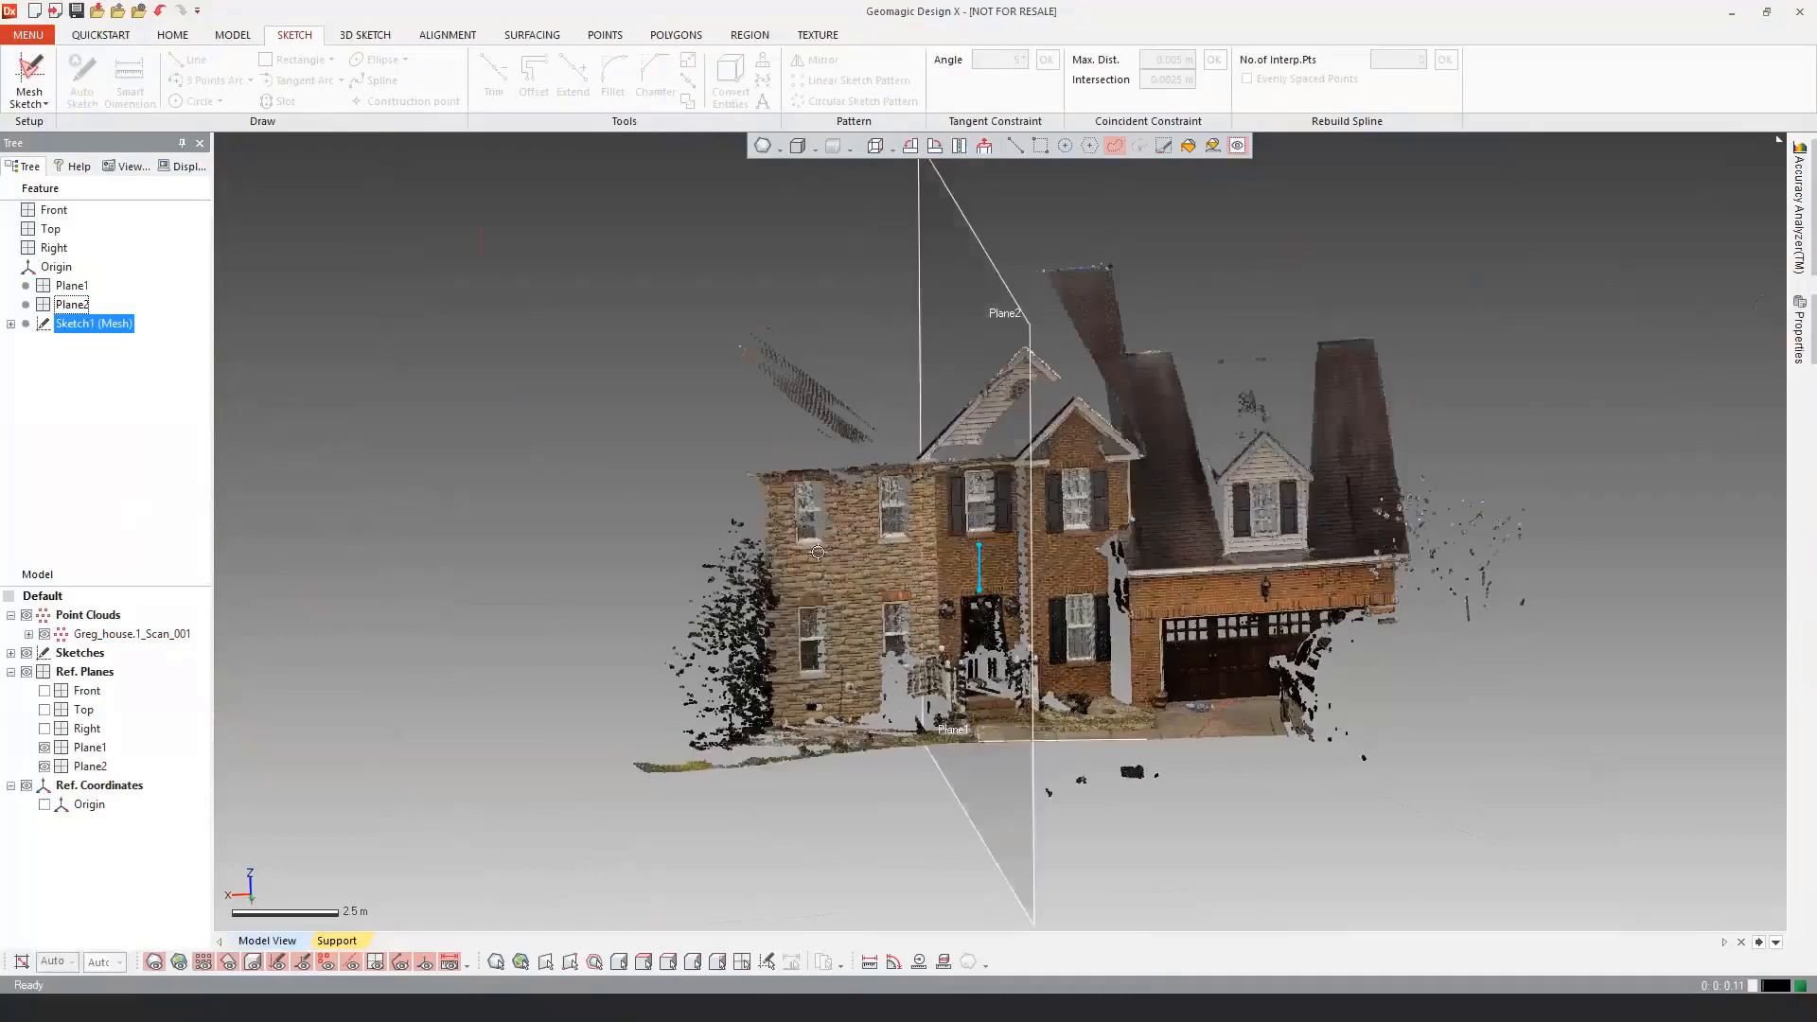
click(603, 348)
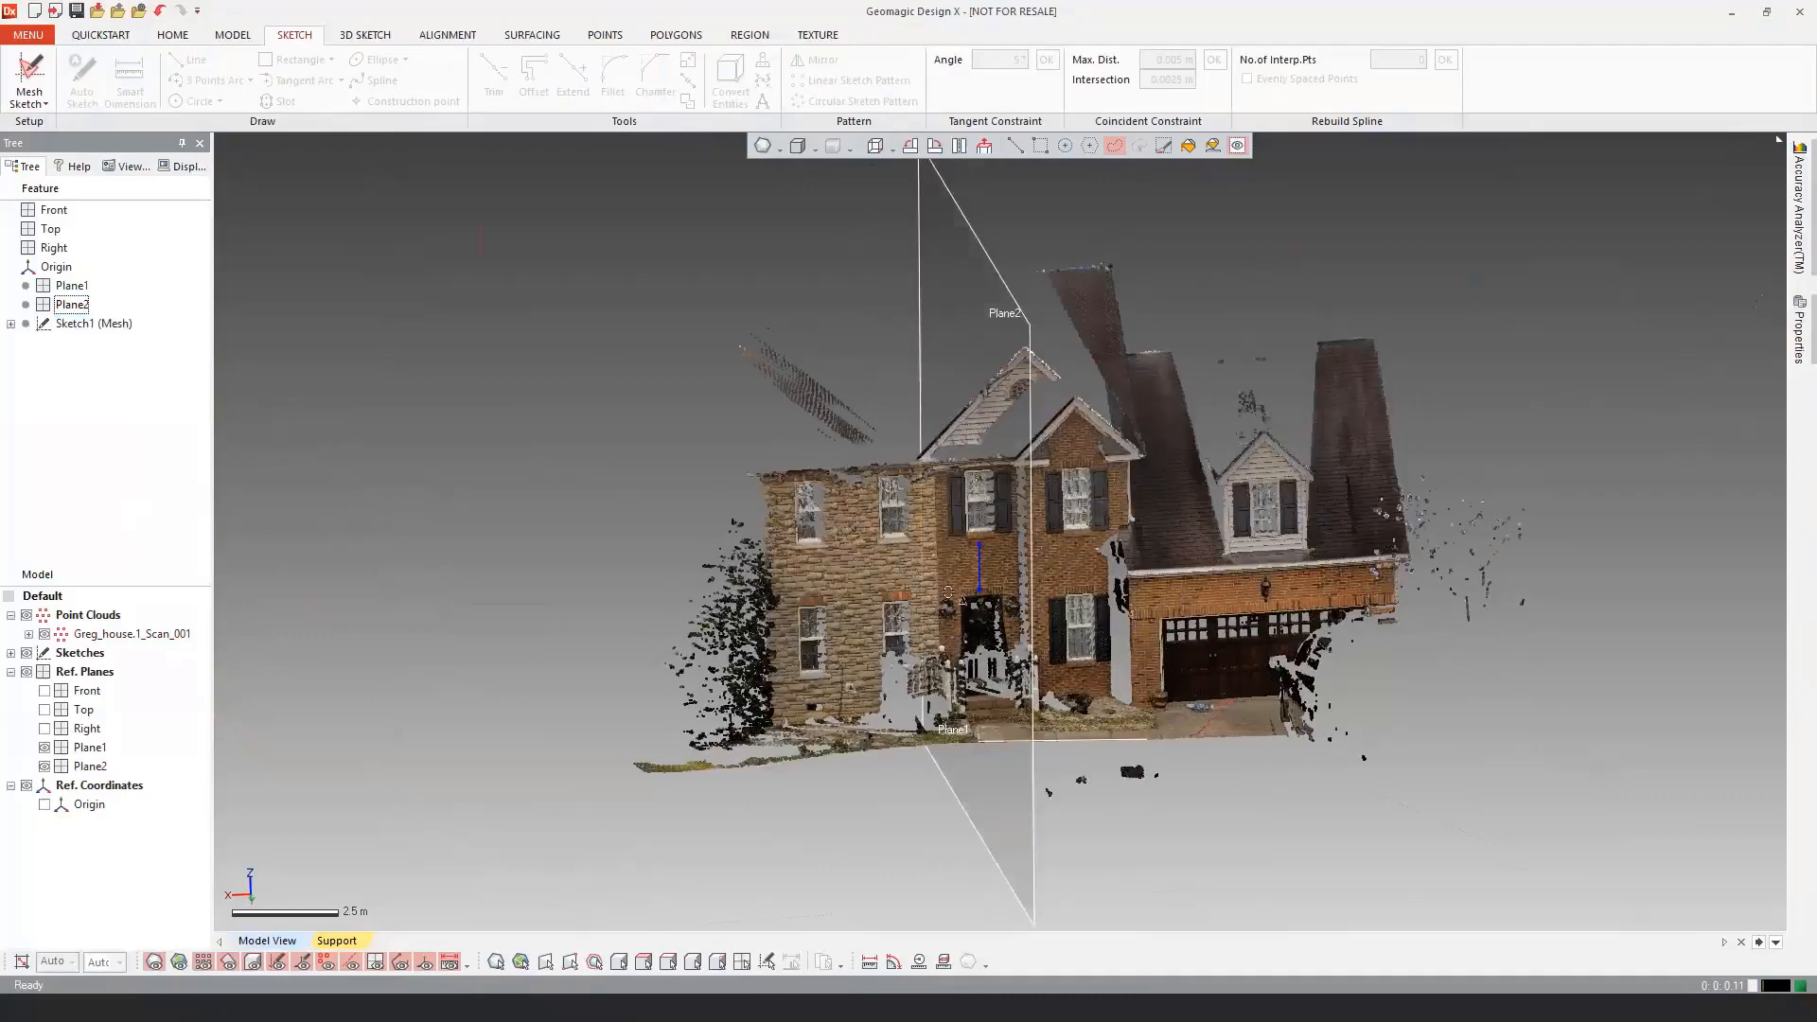
Step: Hide Plane1, Plane2 and the mesh sketch so that only the house scan is displayed
right_drag(1069, 560, 864, 602)
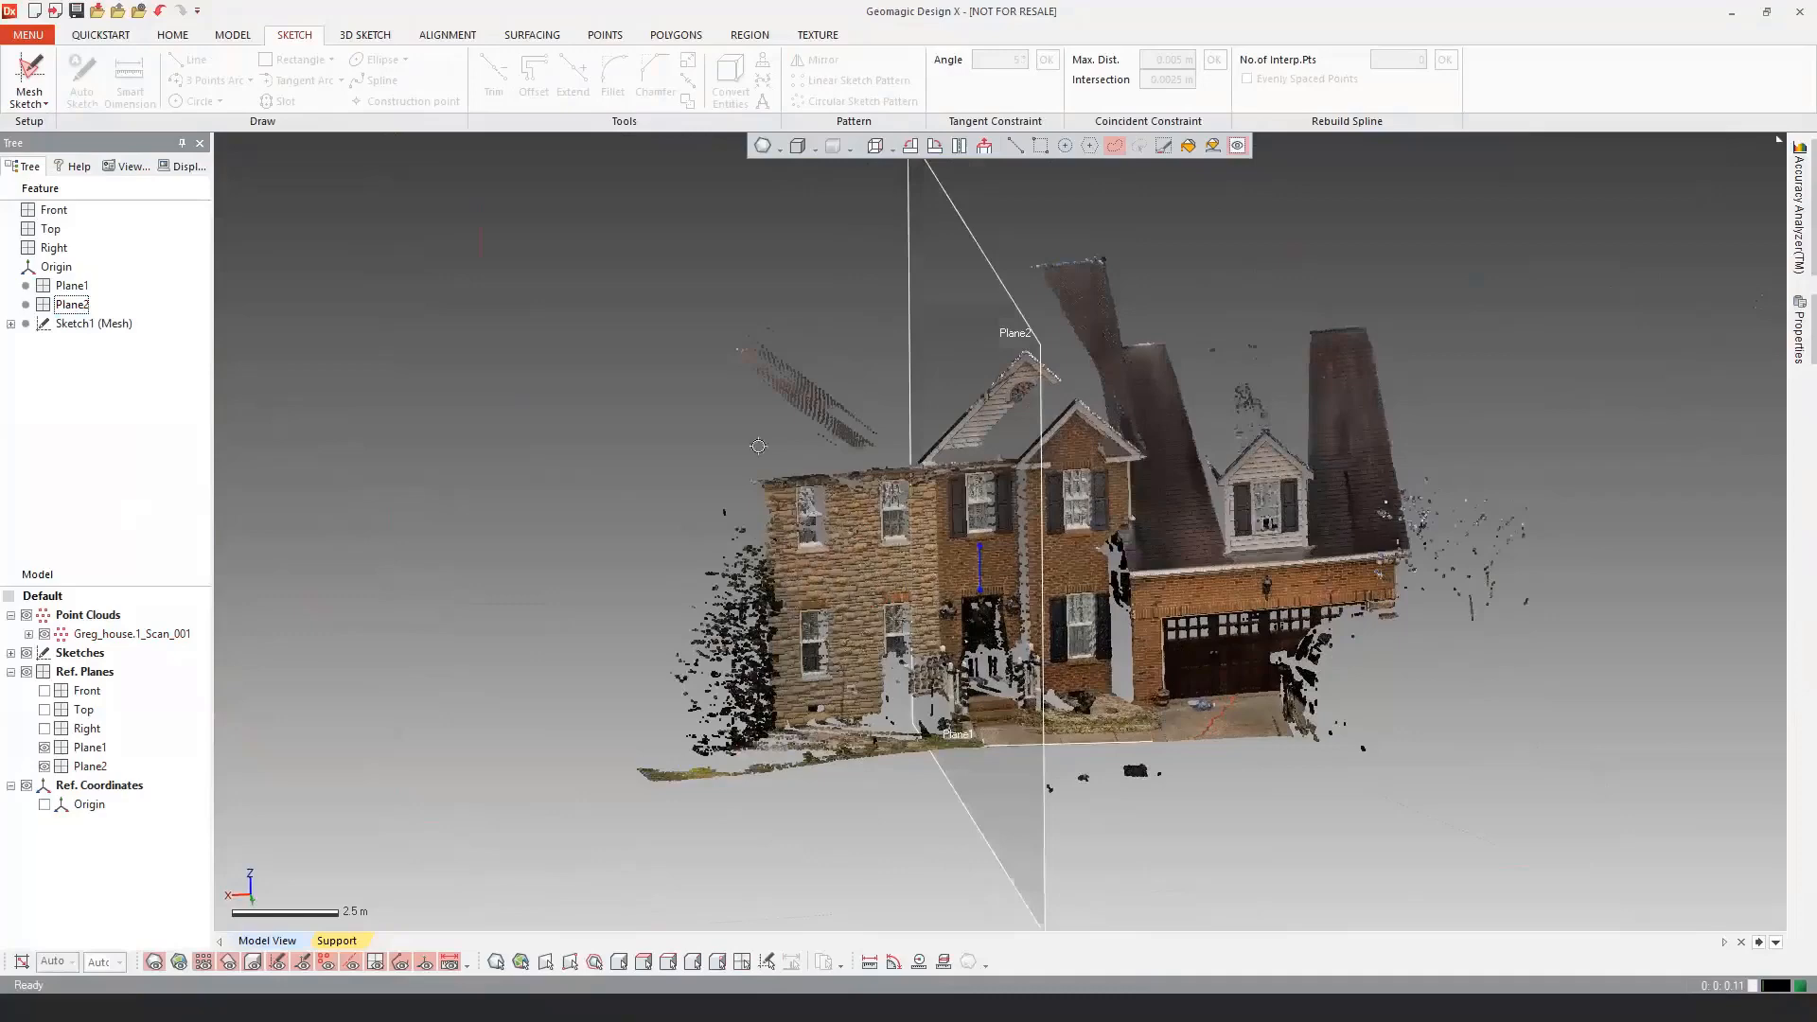
right_drag(1096, 473, 797, 611)
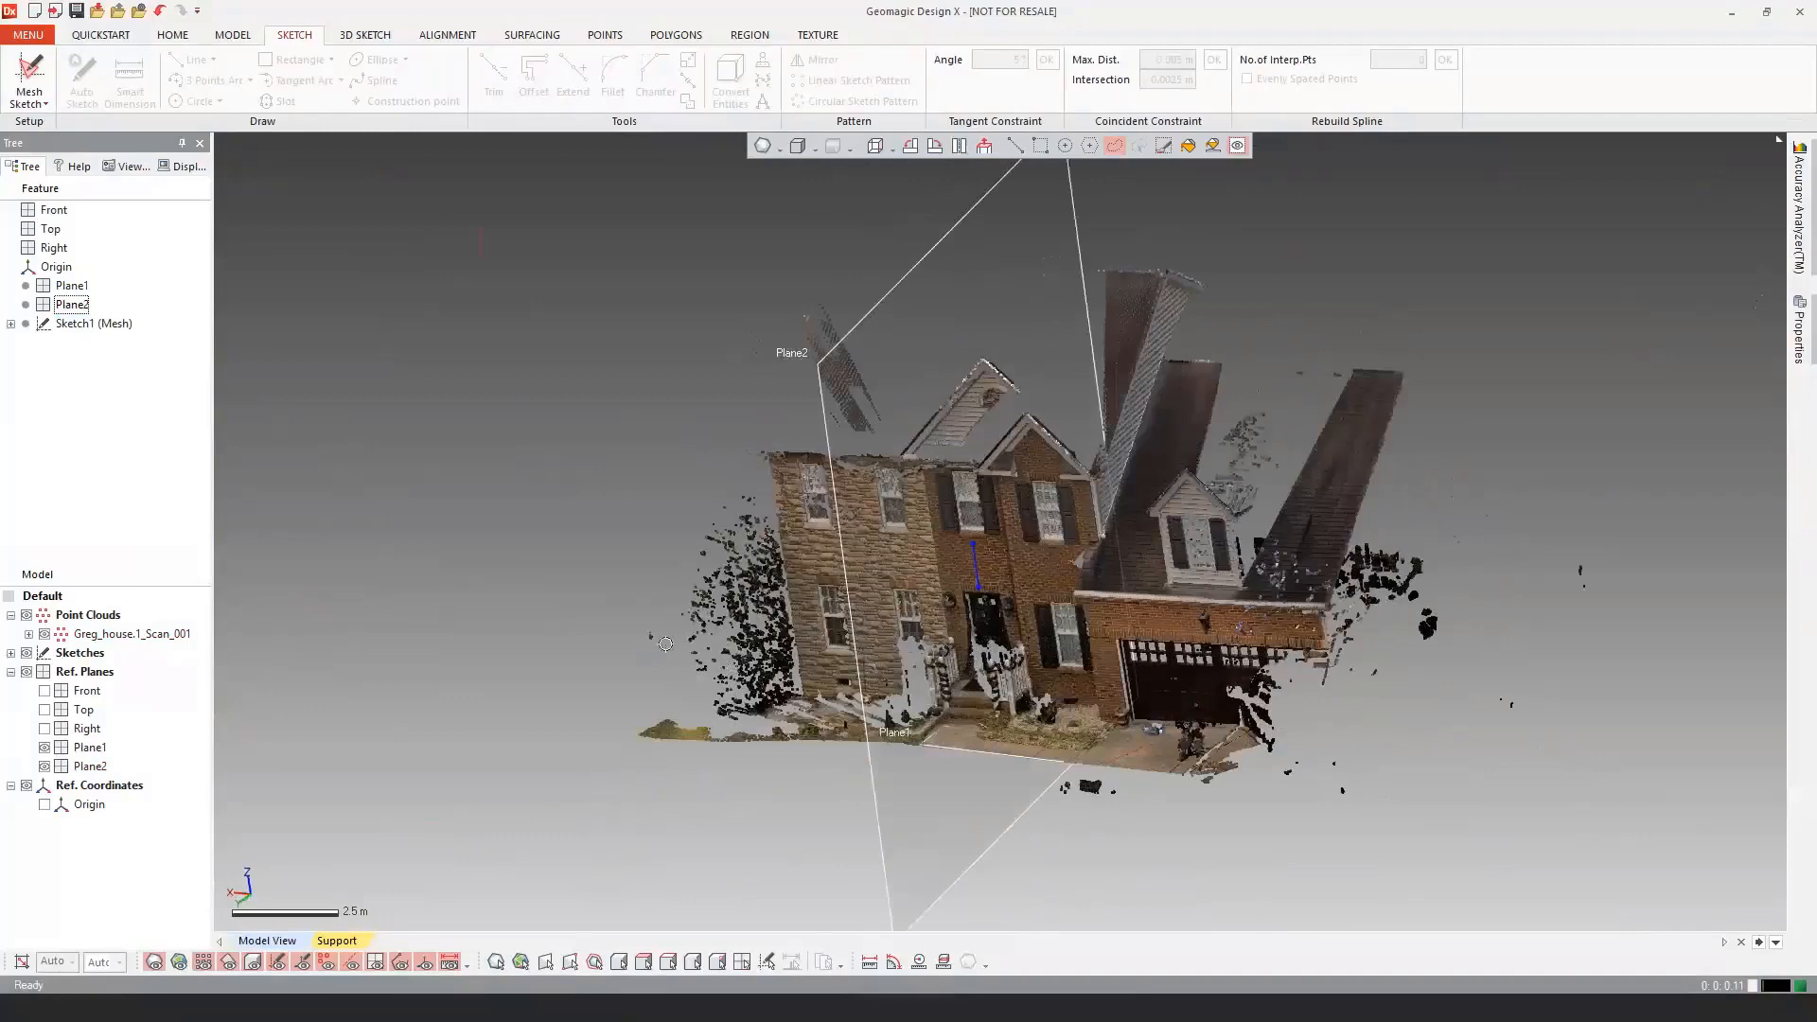
right_drag(751, 532, 846, 530)
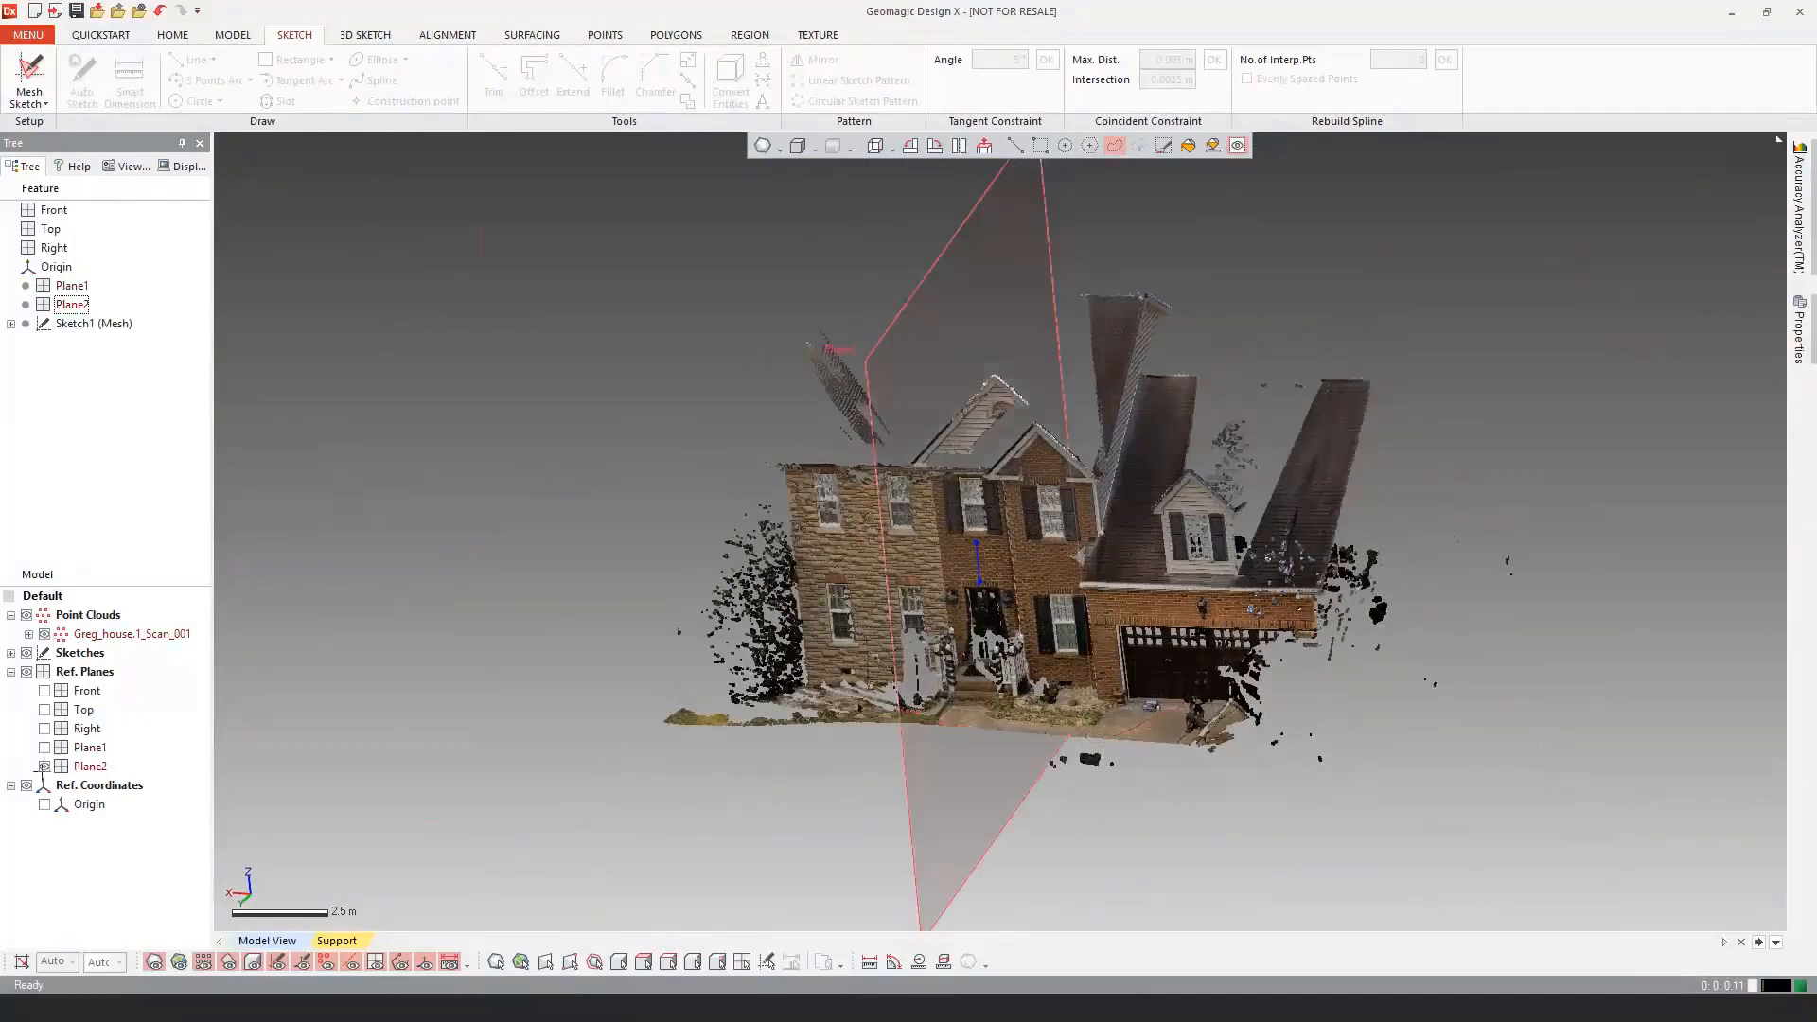
click(43, 766)
right_drag(445, 653, 471, 645)
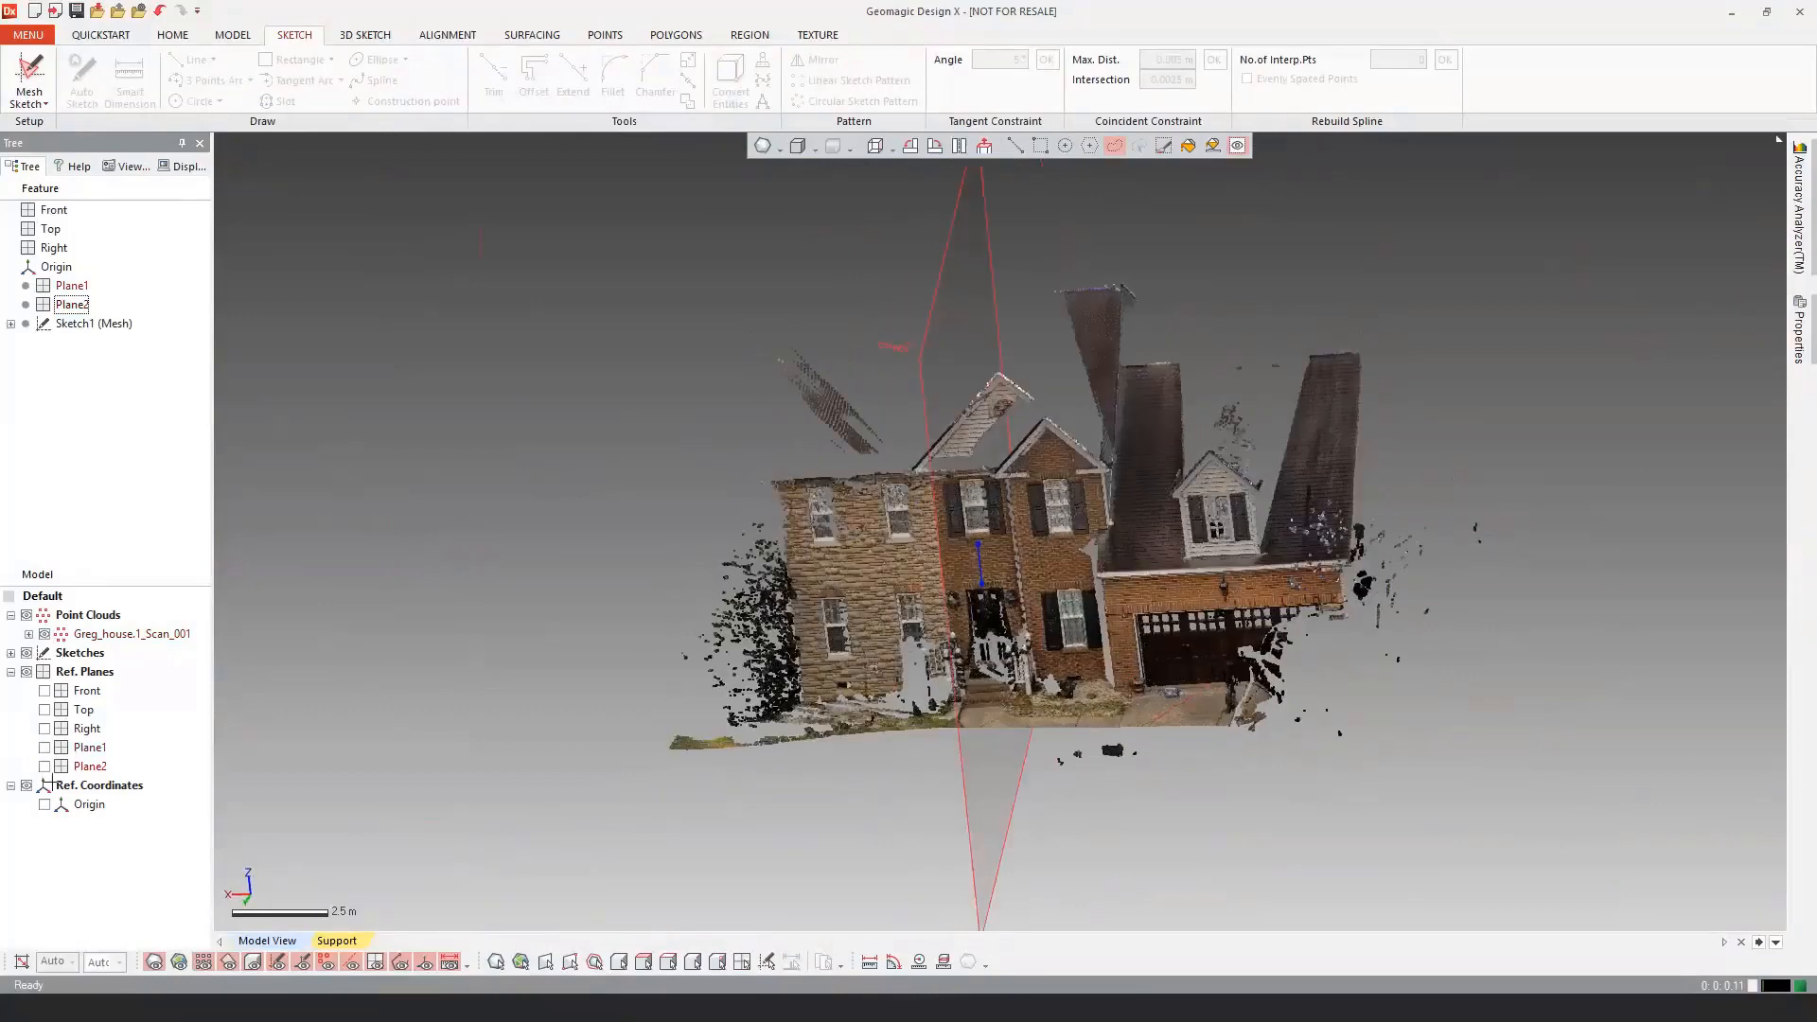
click(12, 653)
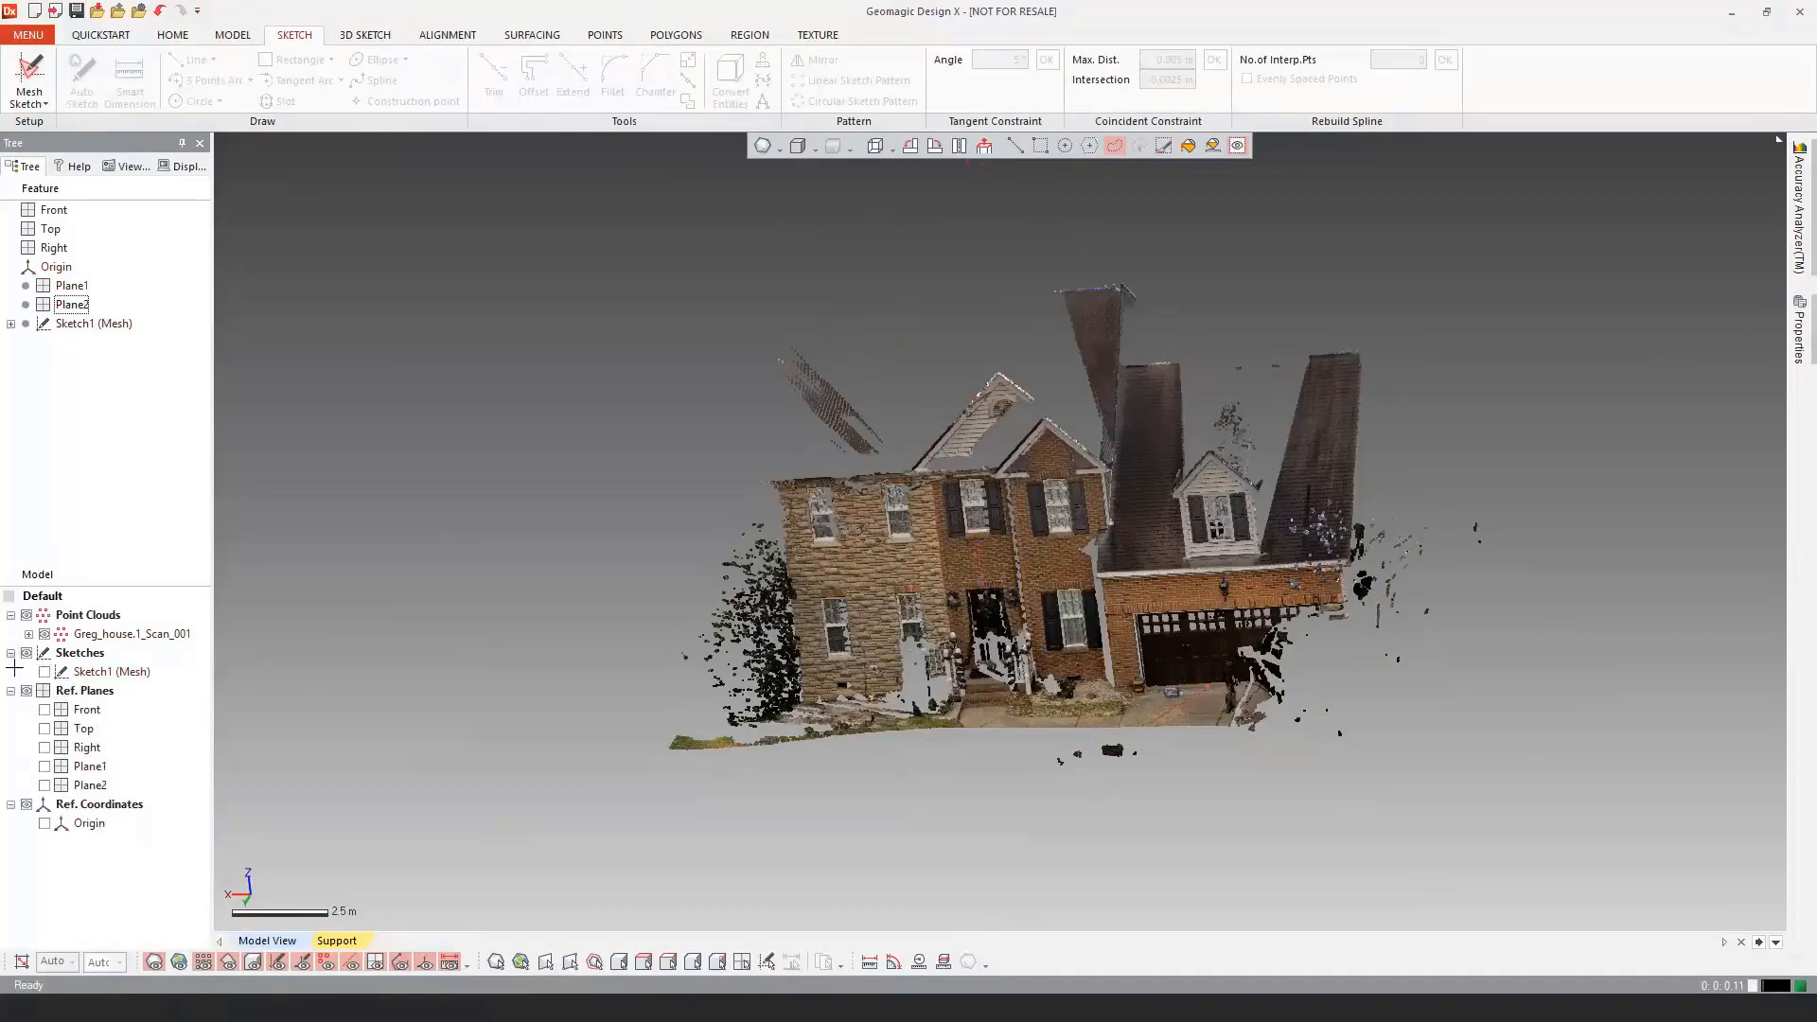
right_drag(1213, 470, 869, 422)
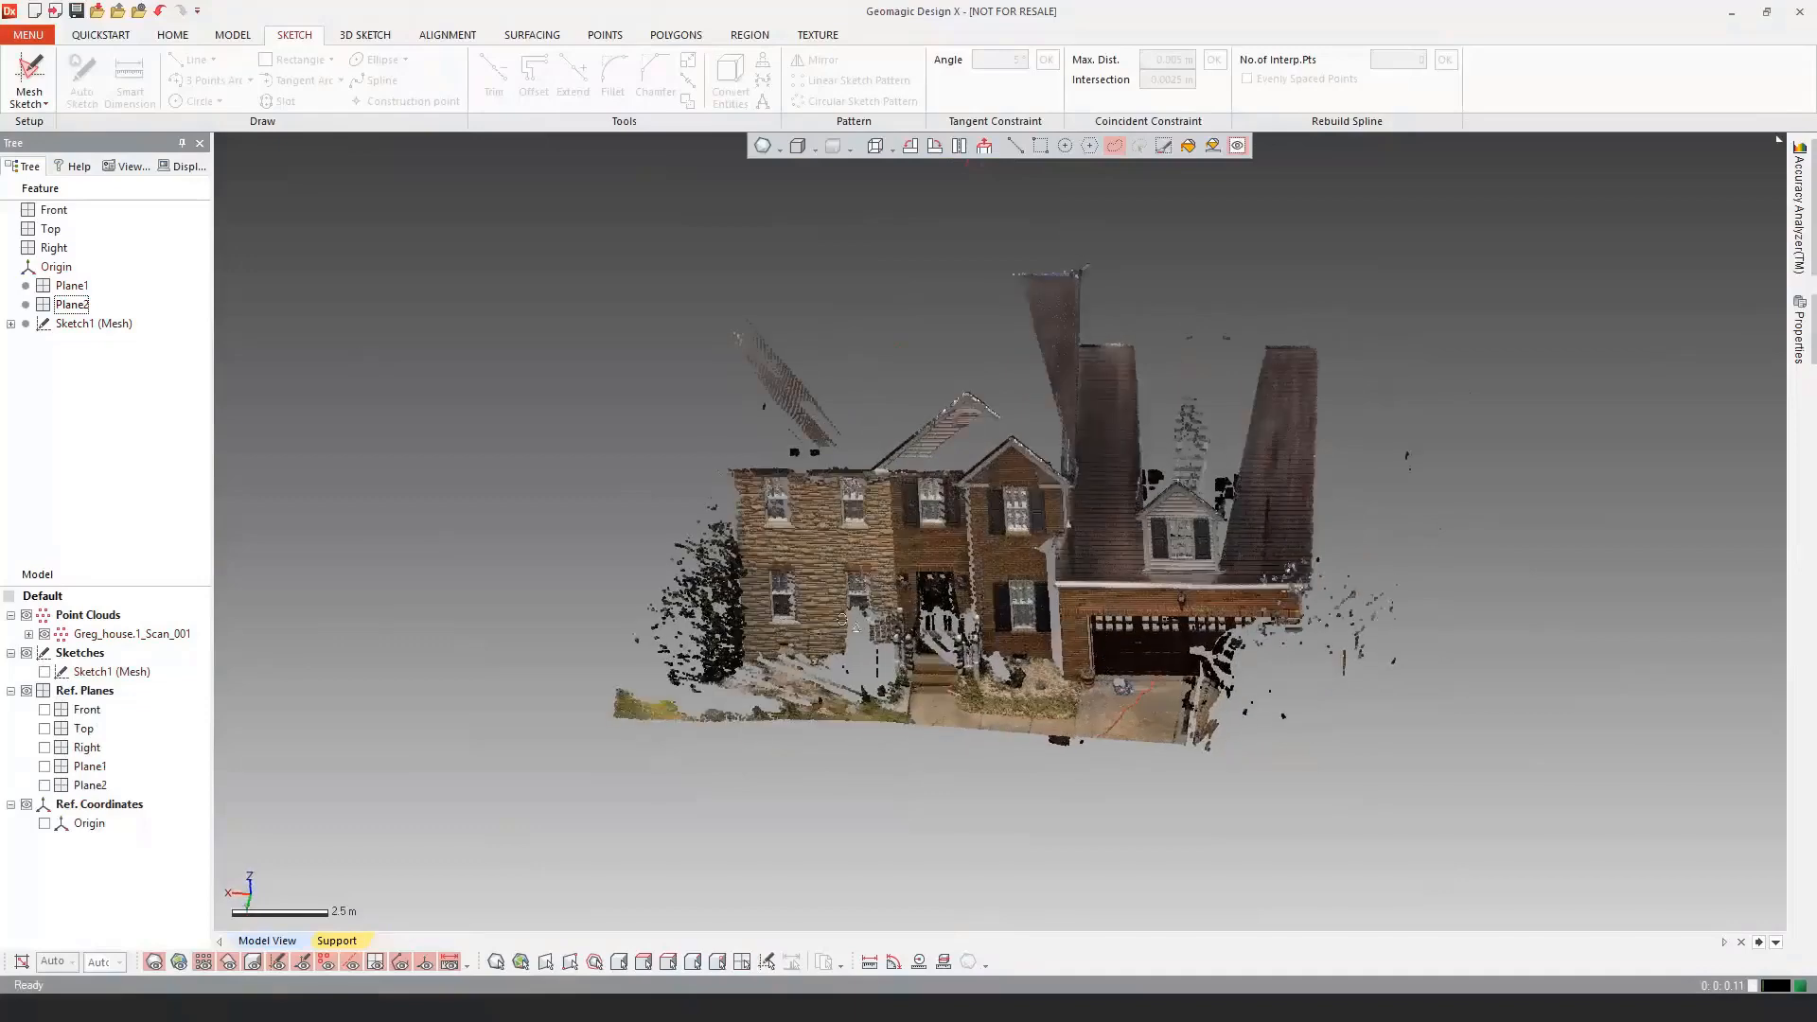
right_drag(984, 507, 952, 513)
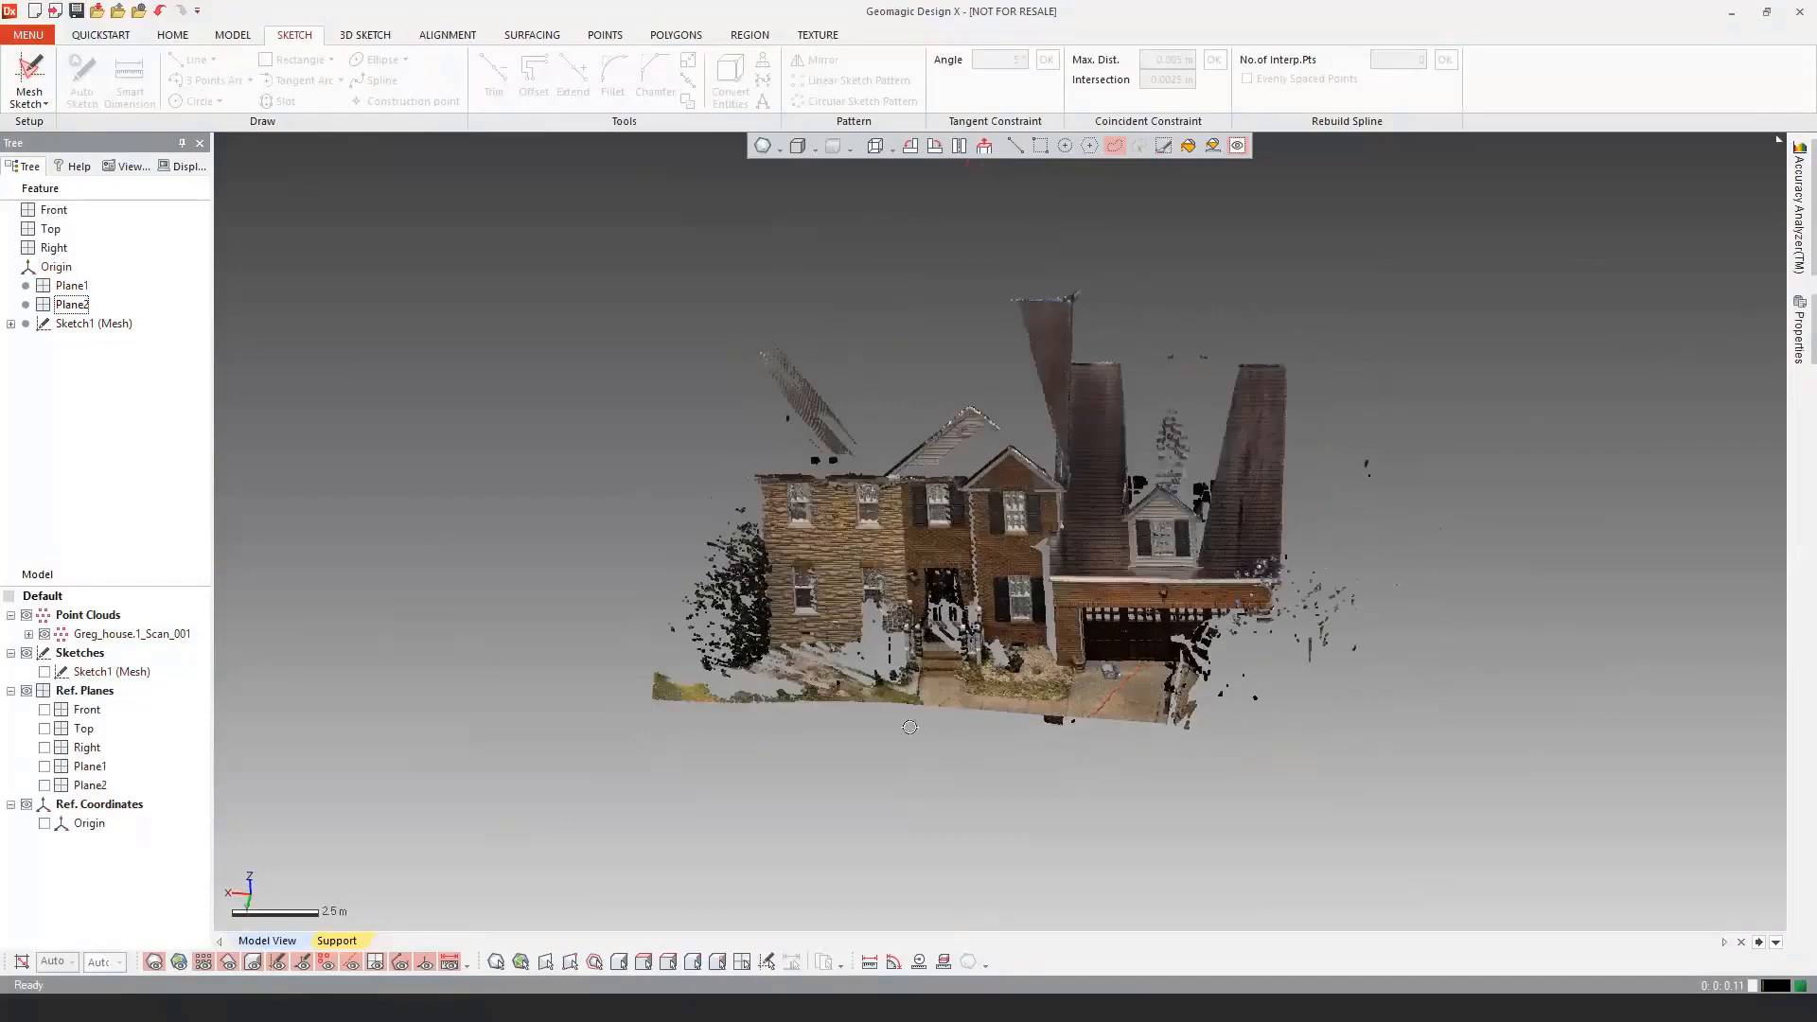
right_drag(852, 510, 891, 524)
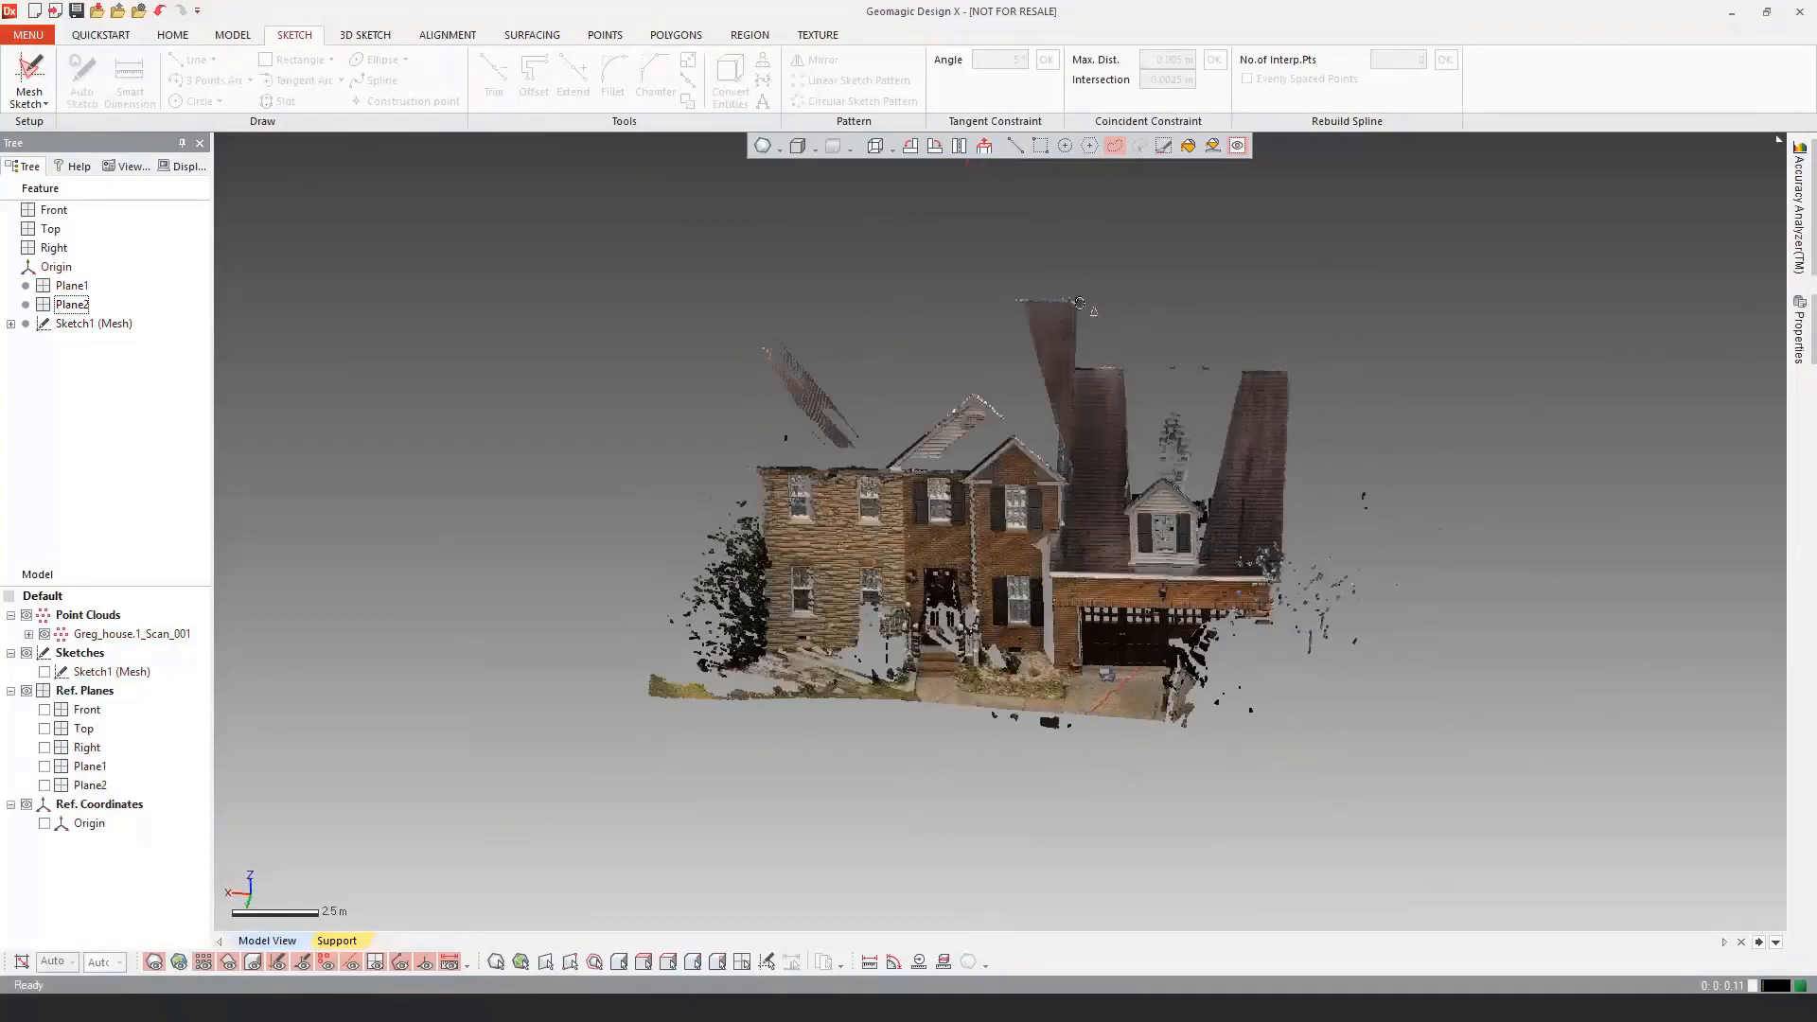
right_drag(976, 521, 931, 538)
scroll(937, 536, down, 2)
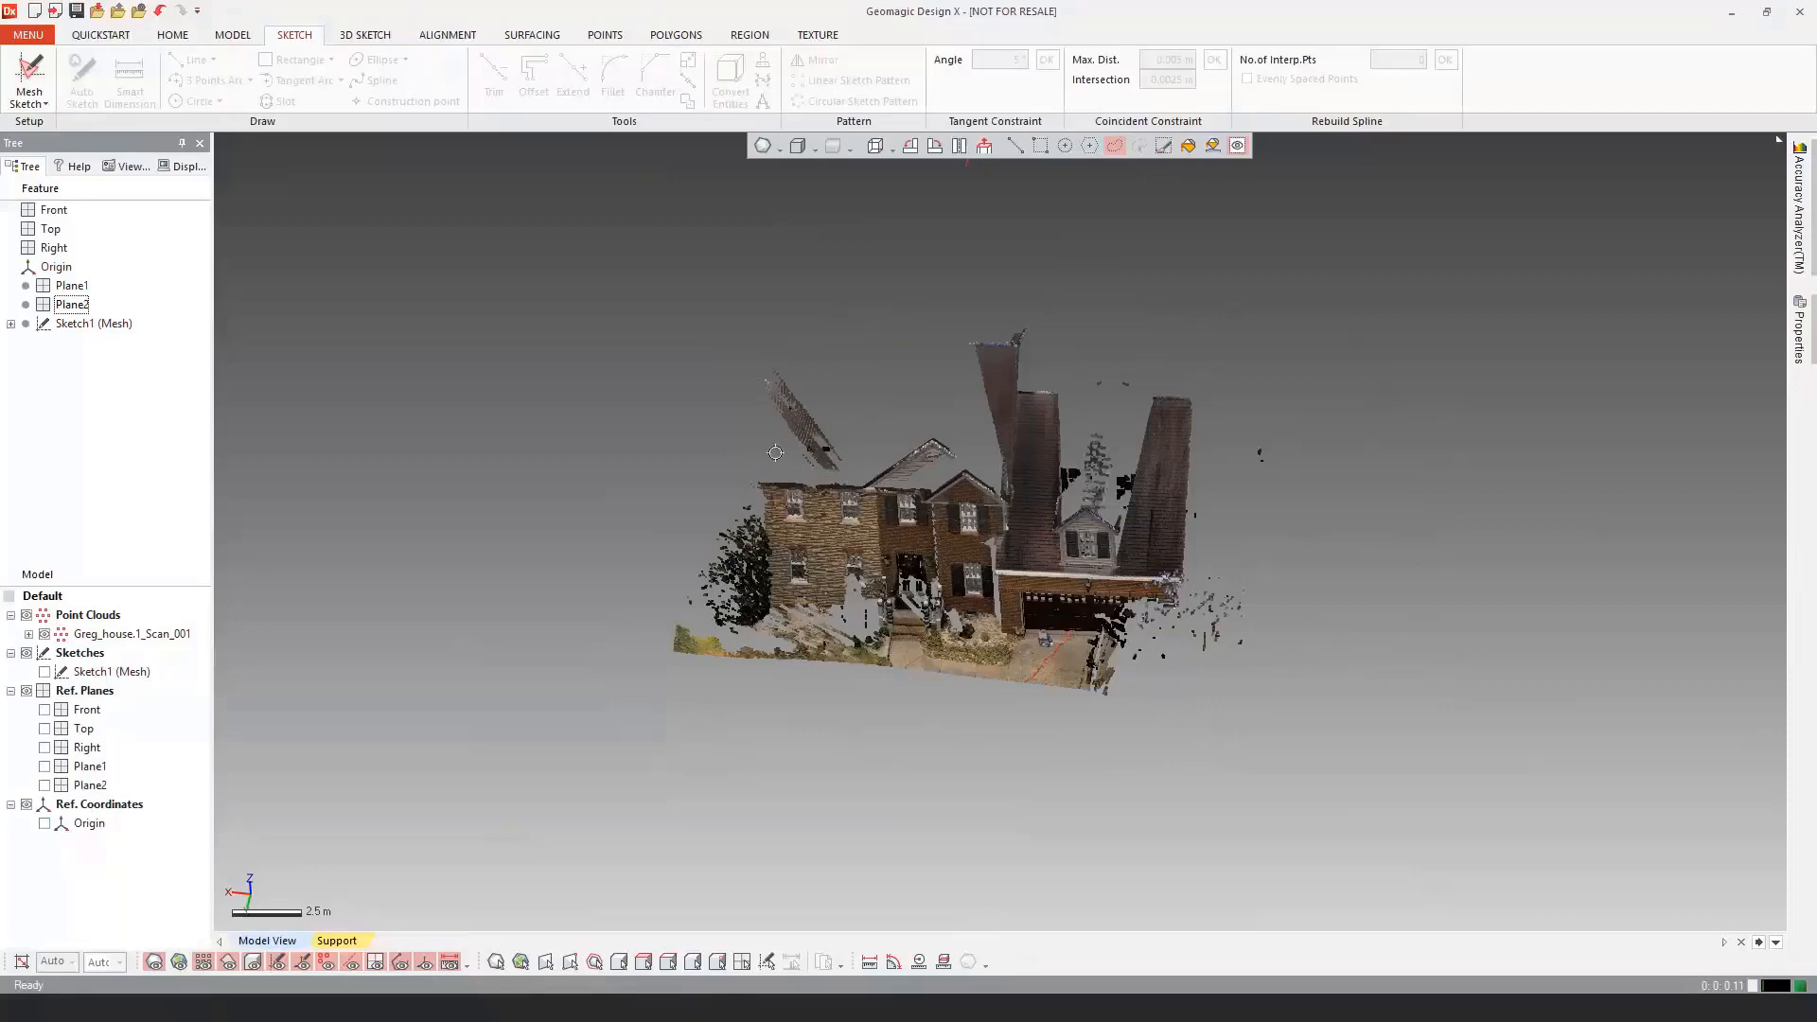
ctrl+right_drag(804, 461, 827, 481)
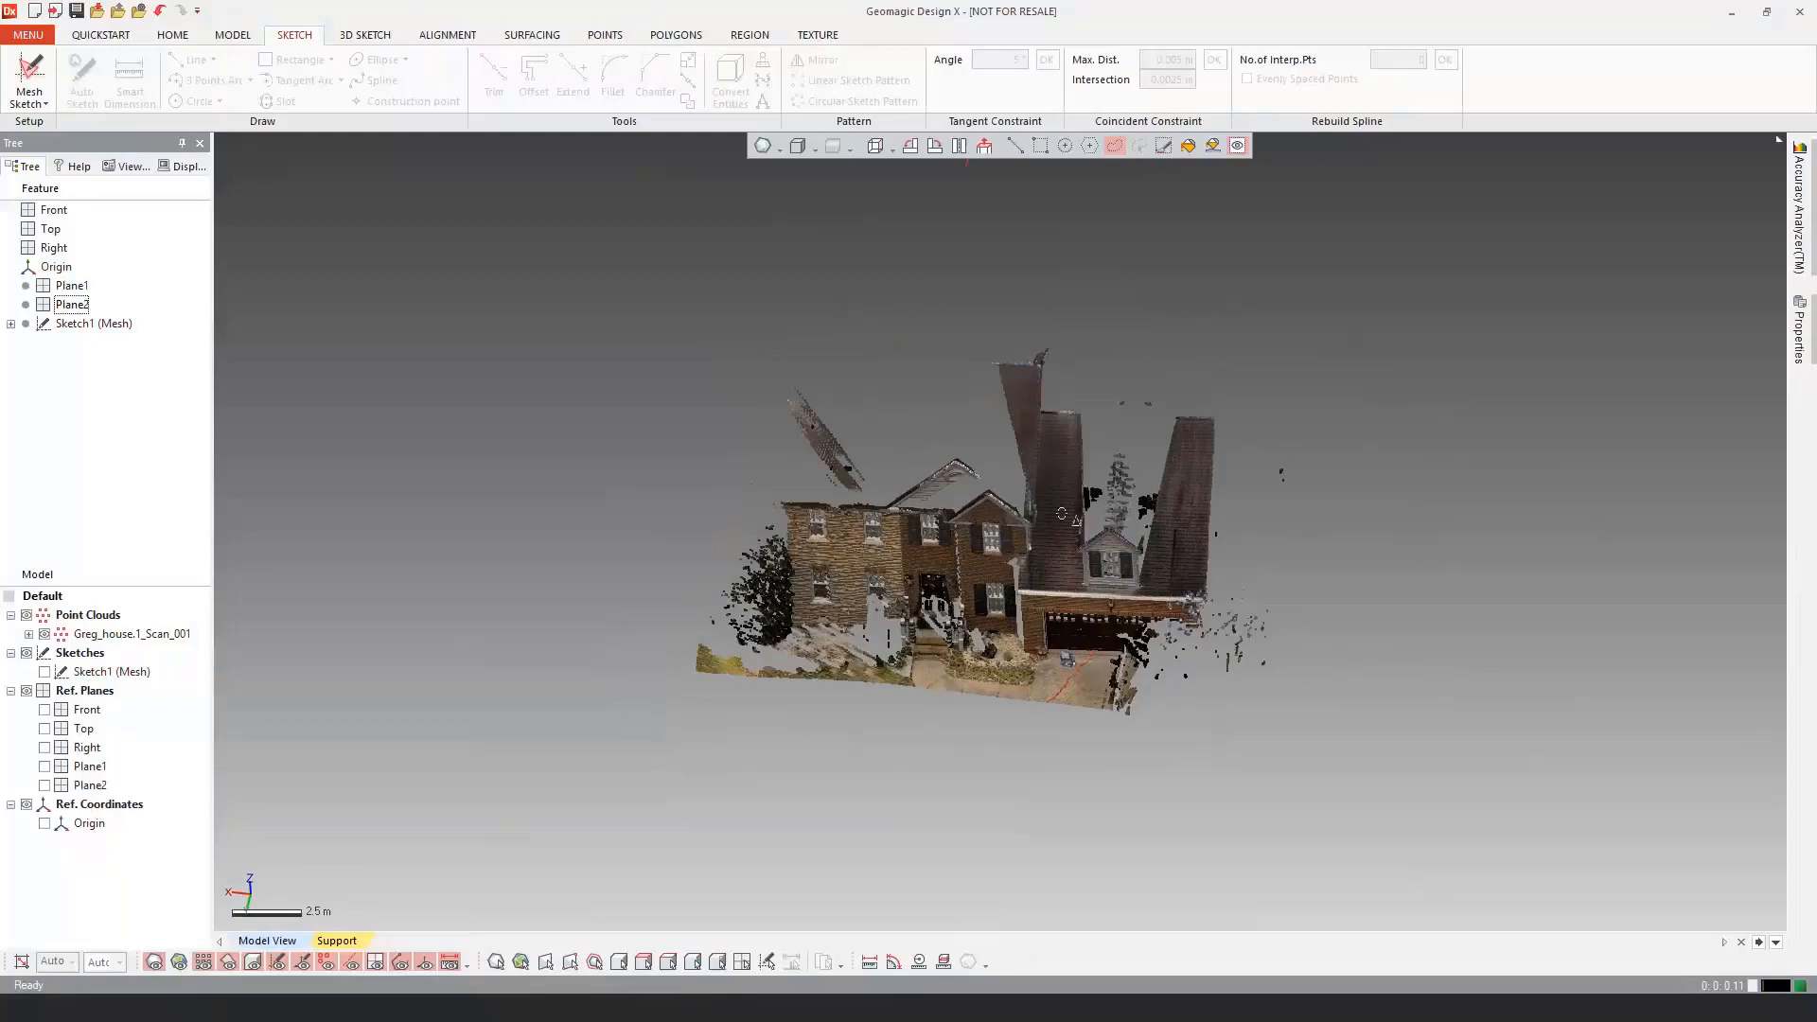
Step: Triangulate the Greg_house.1_Scan_001 point cloud using HD Mesh Construction, with the original data removed and flat filled areas
right_drag(1062, 514, 956, 662)
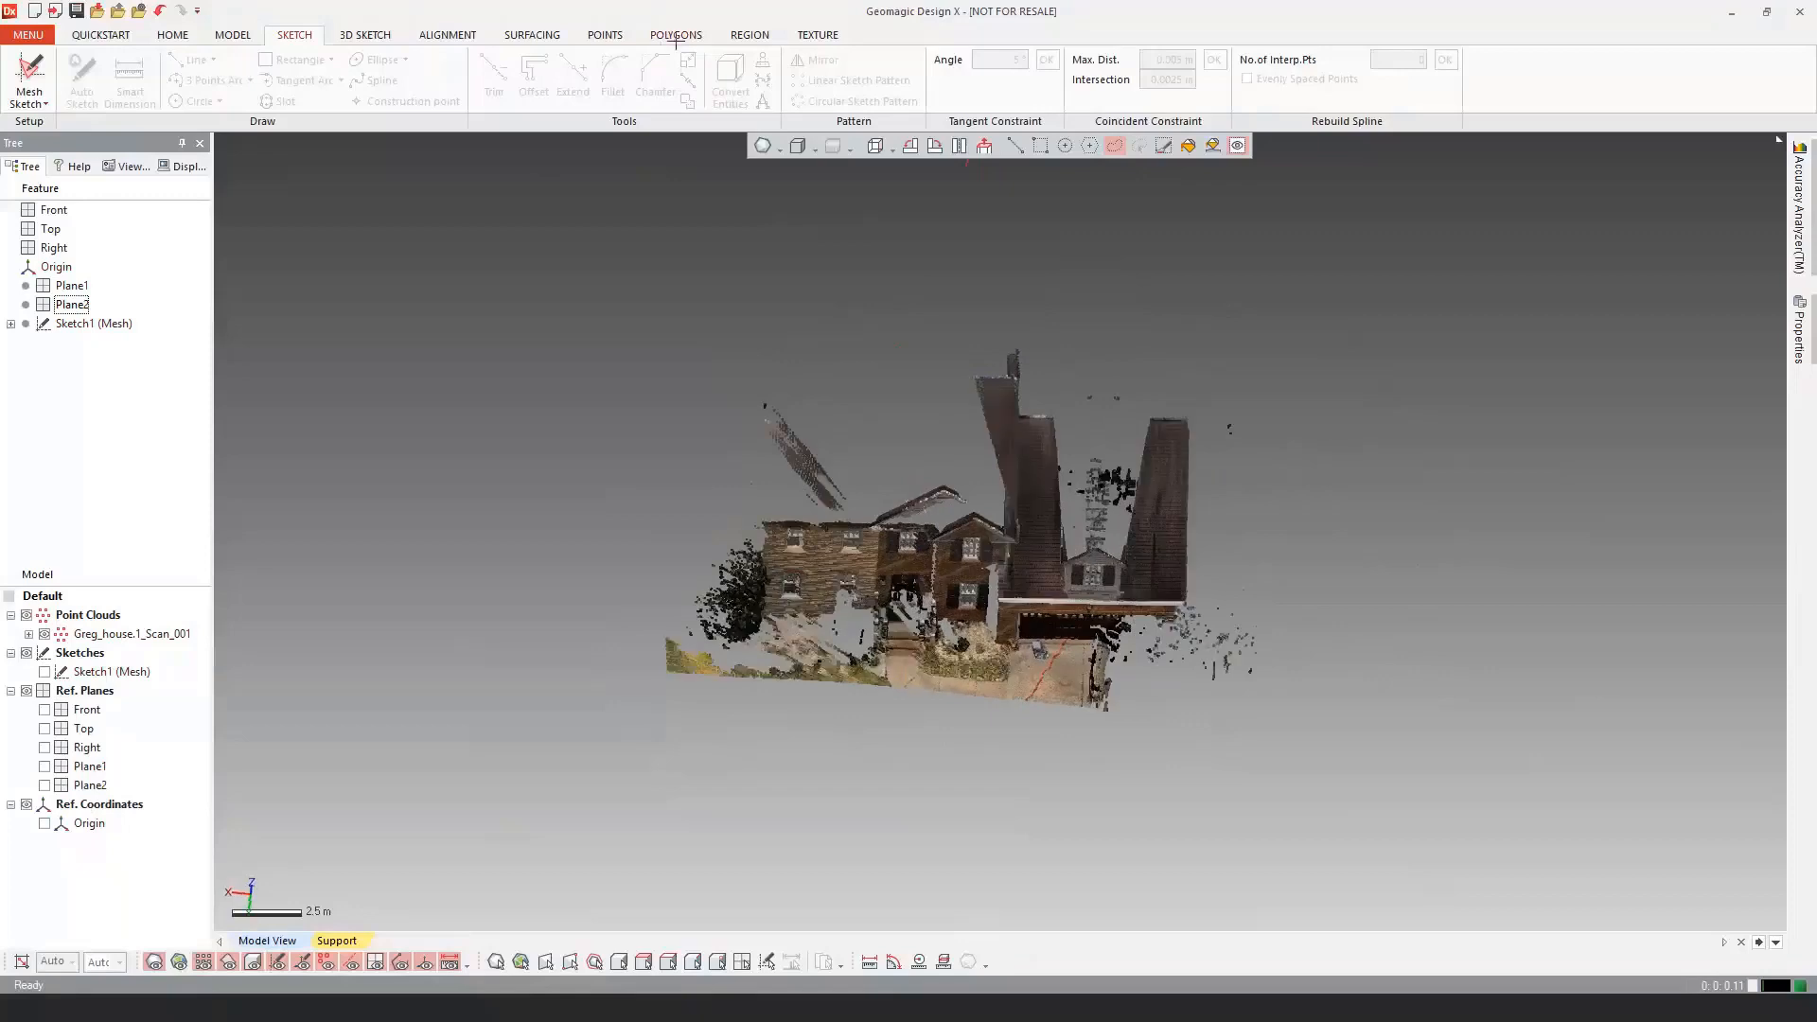
click(610, 35)
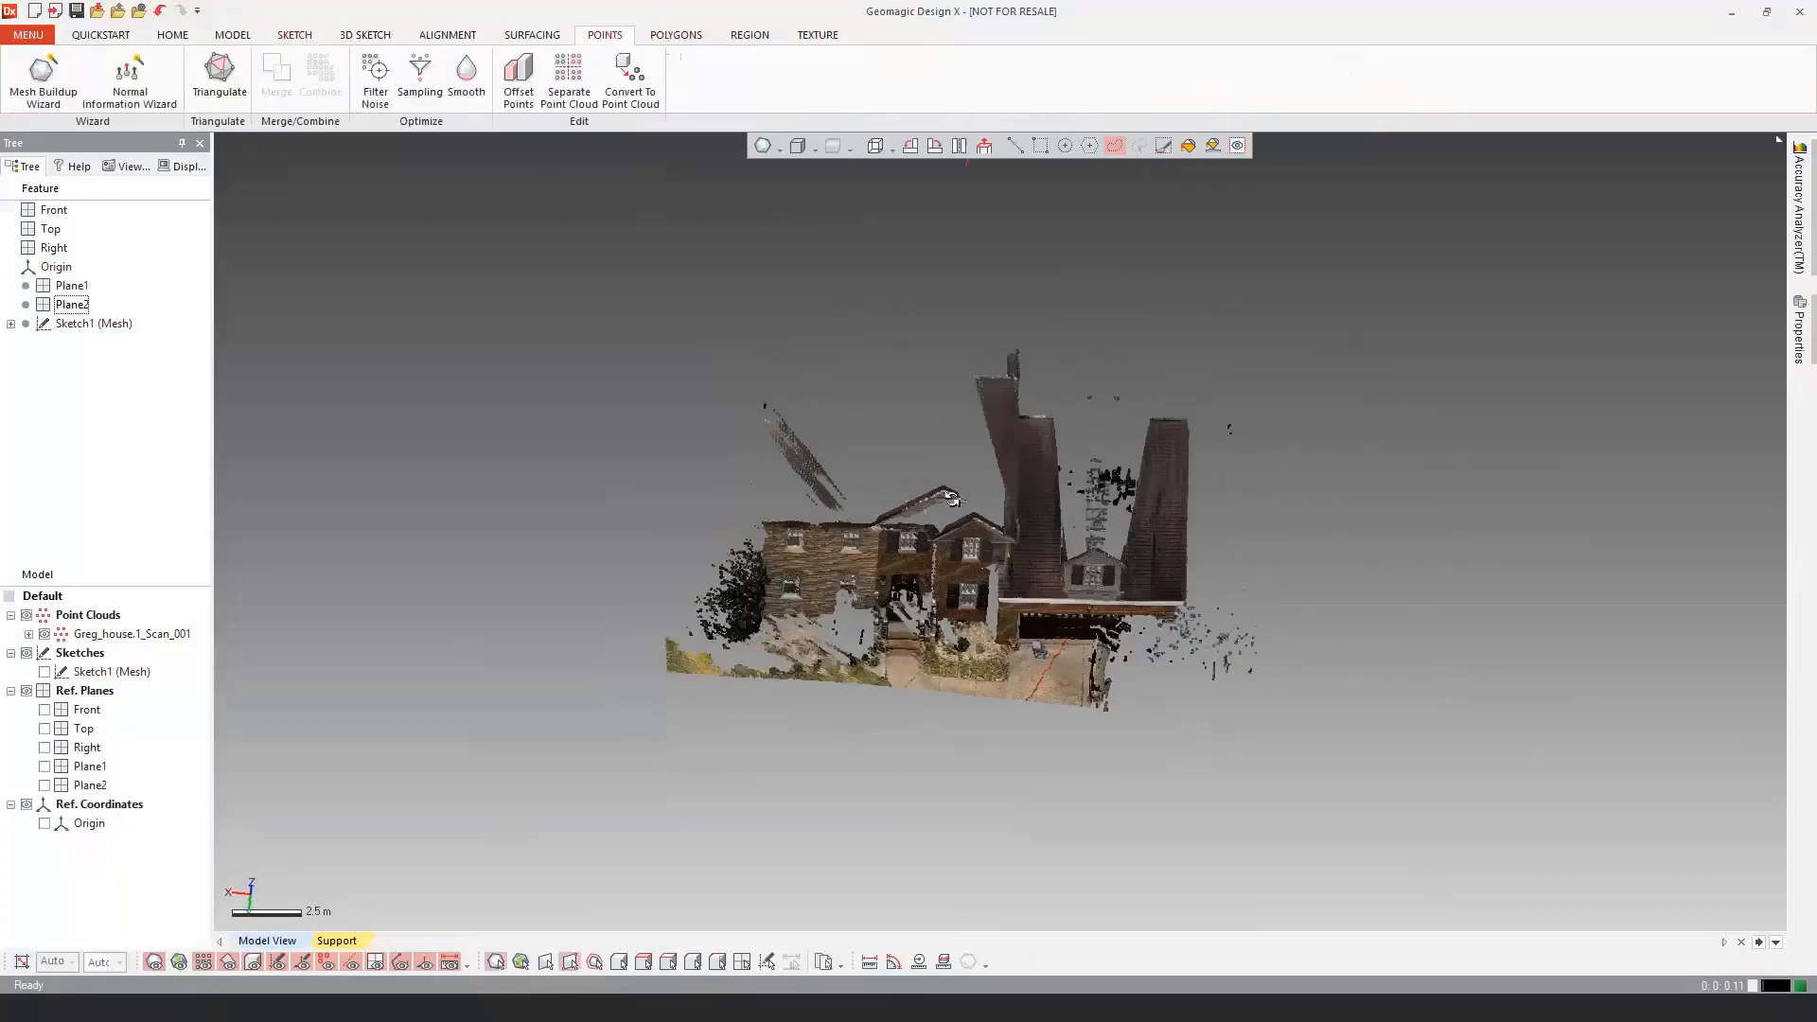
right_drag(953, 498, 914, 459)
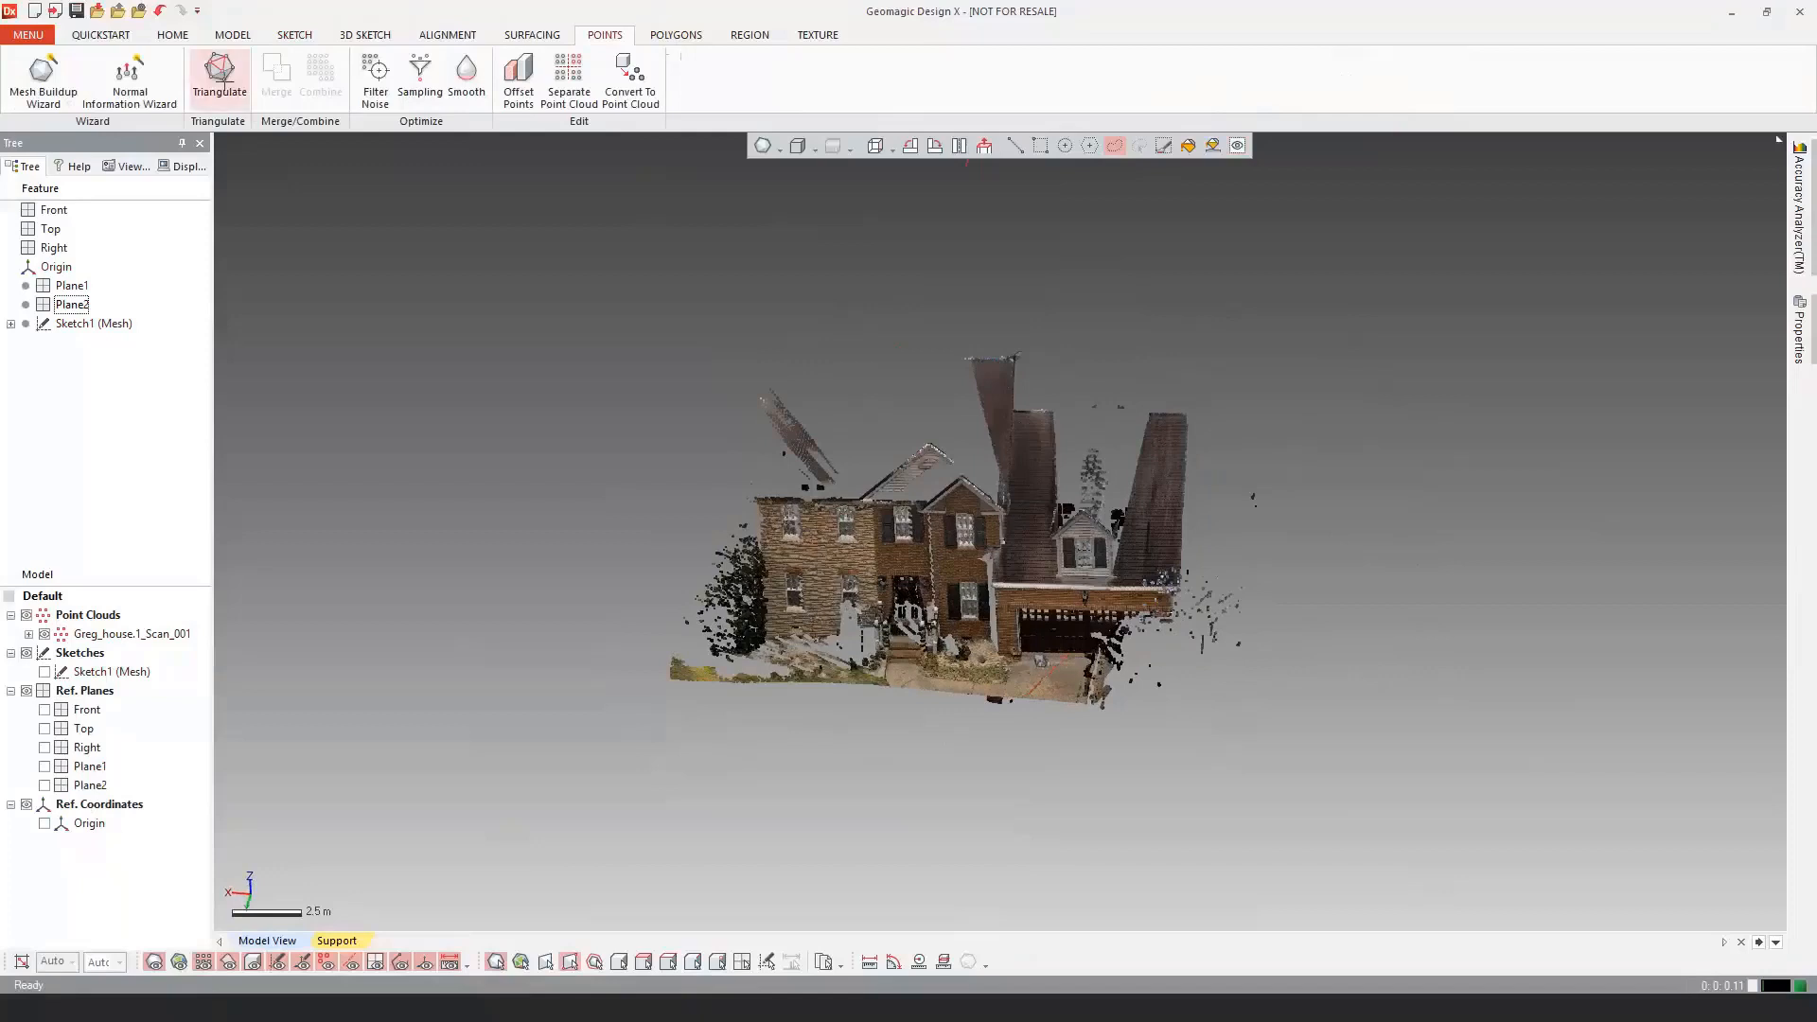
click(224, 83)
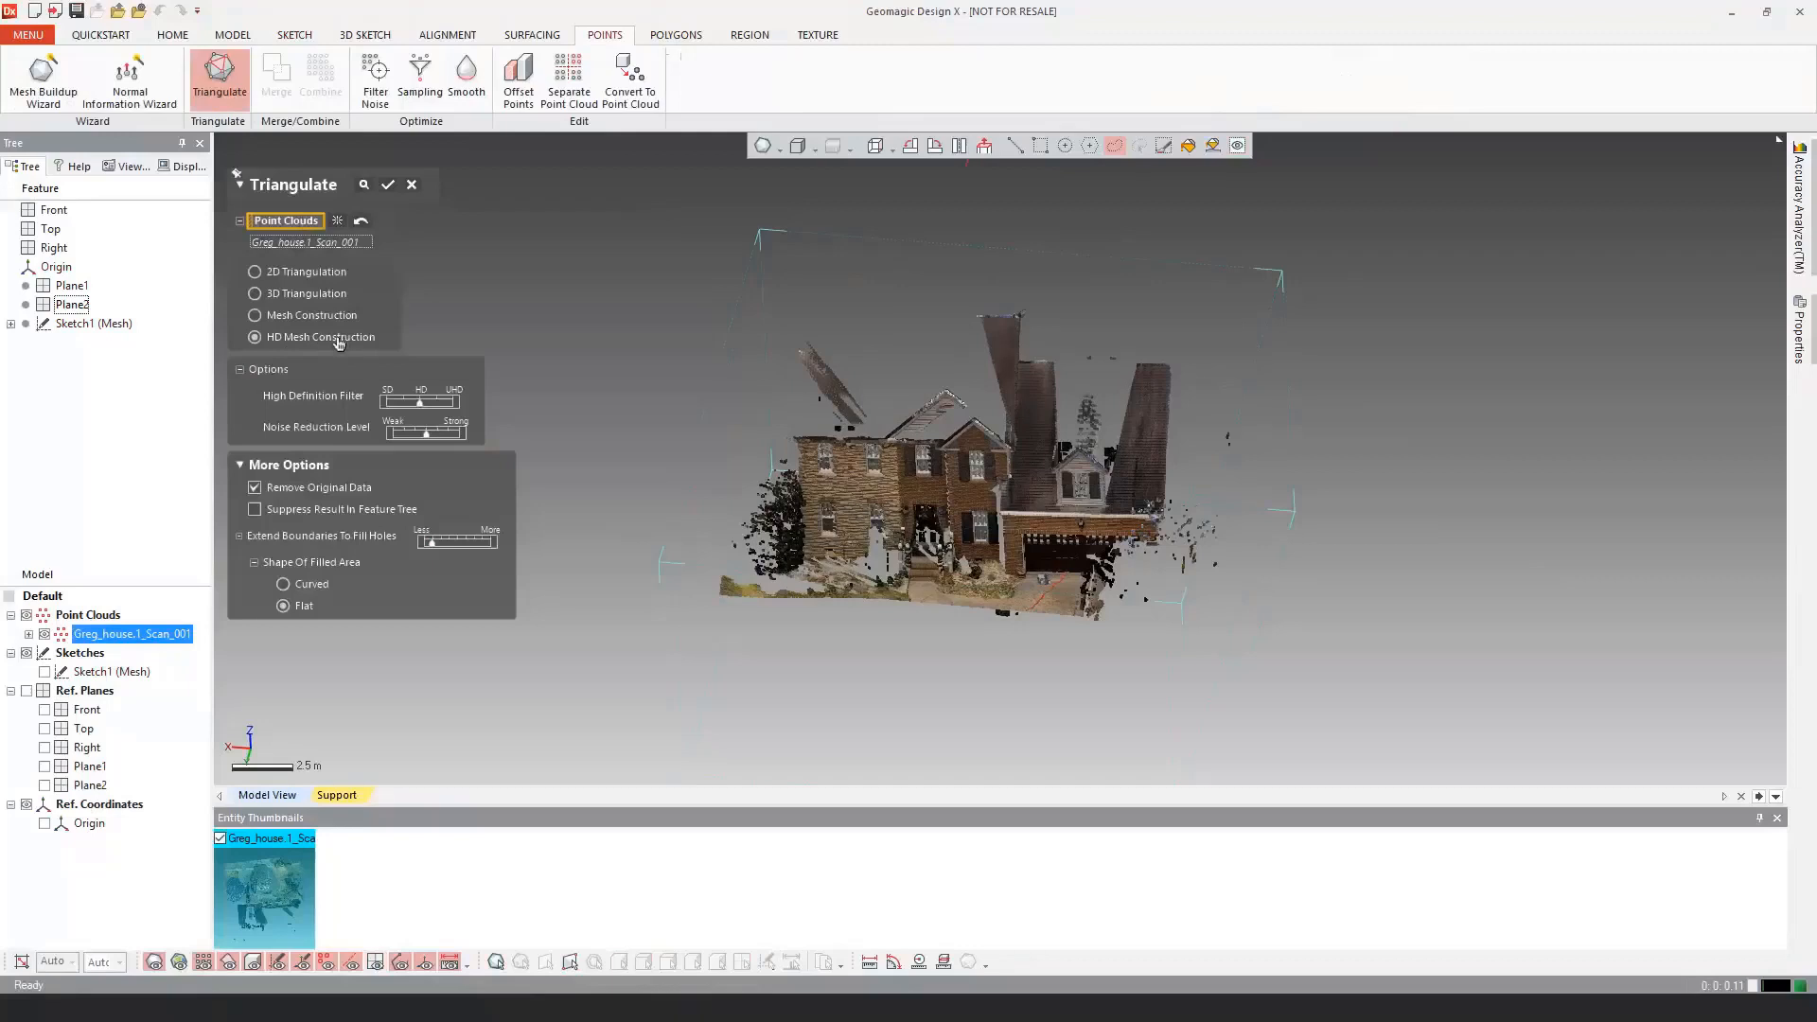
ctrl+right_drag(1135, 494, 1027, 527)
scroll(1056, 524, up, 3)
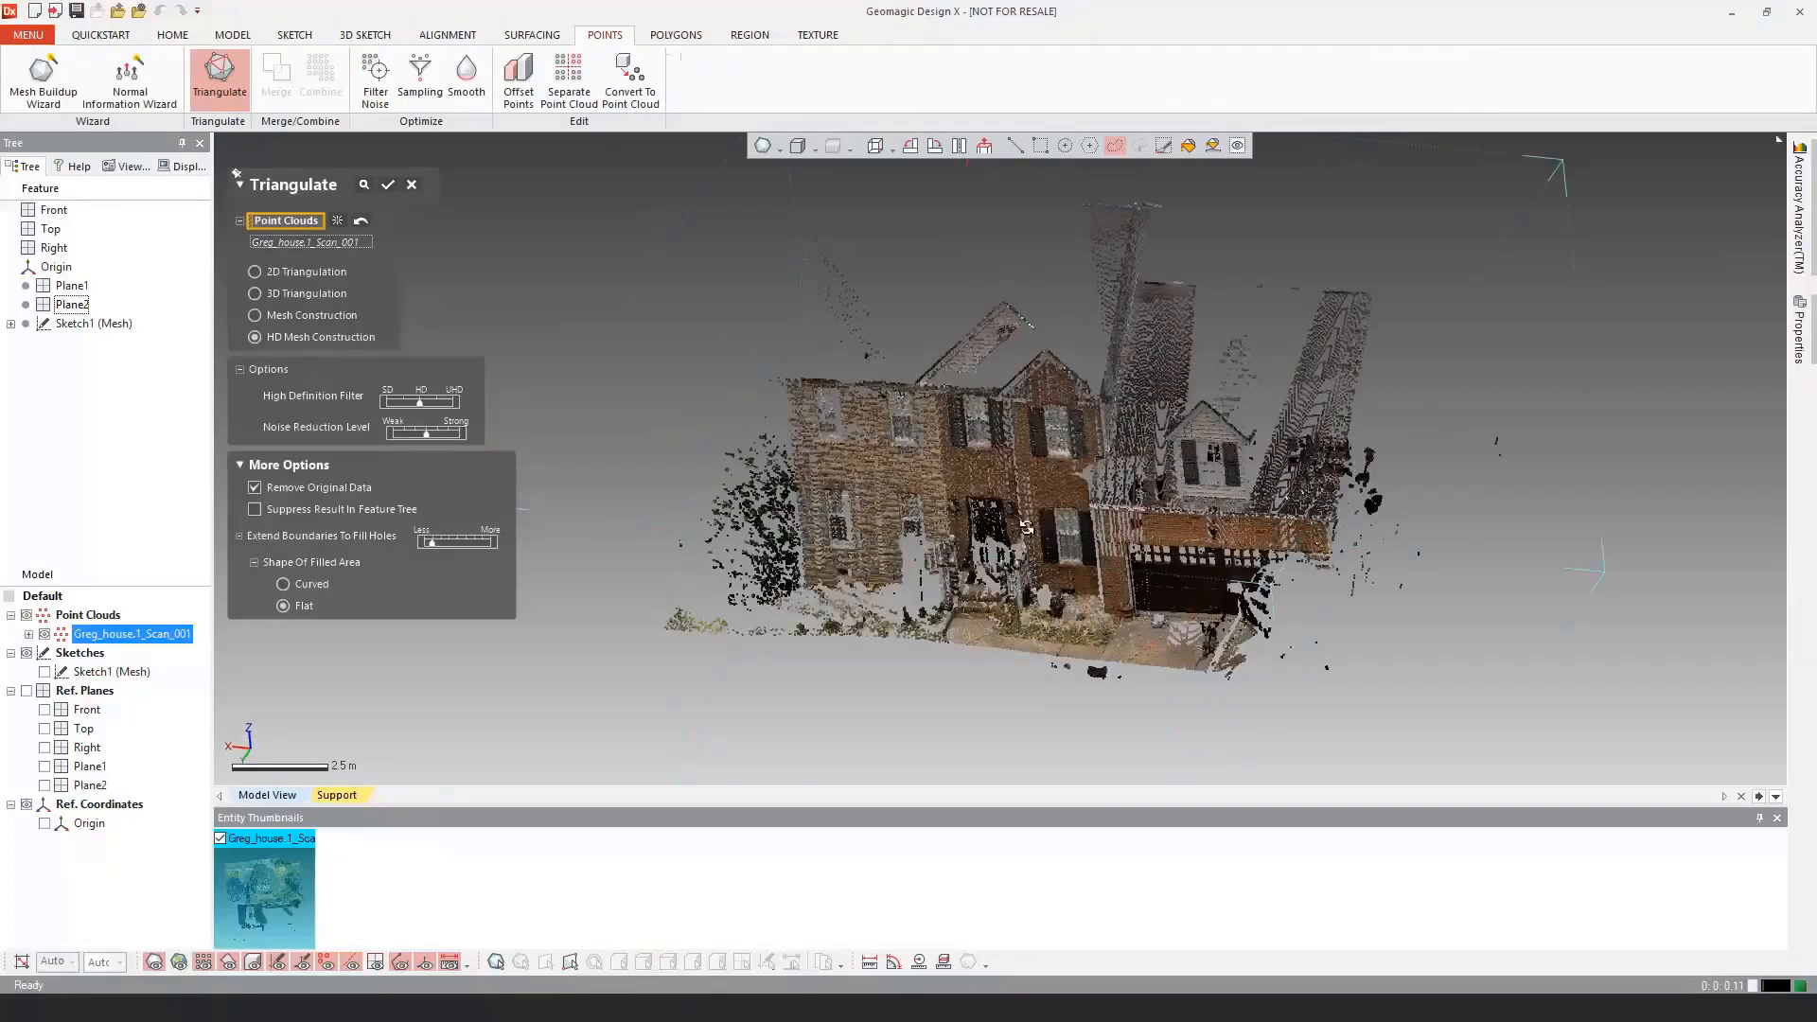
scroll(1026, 528, up, 3)
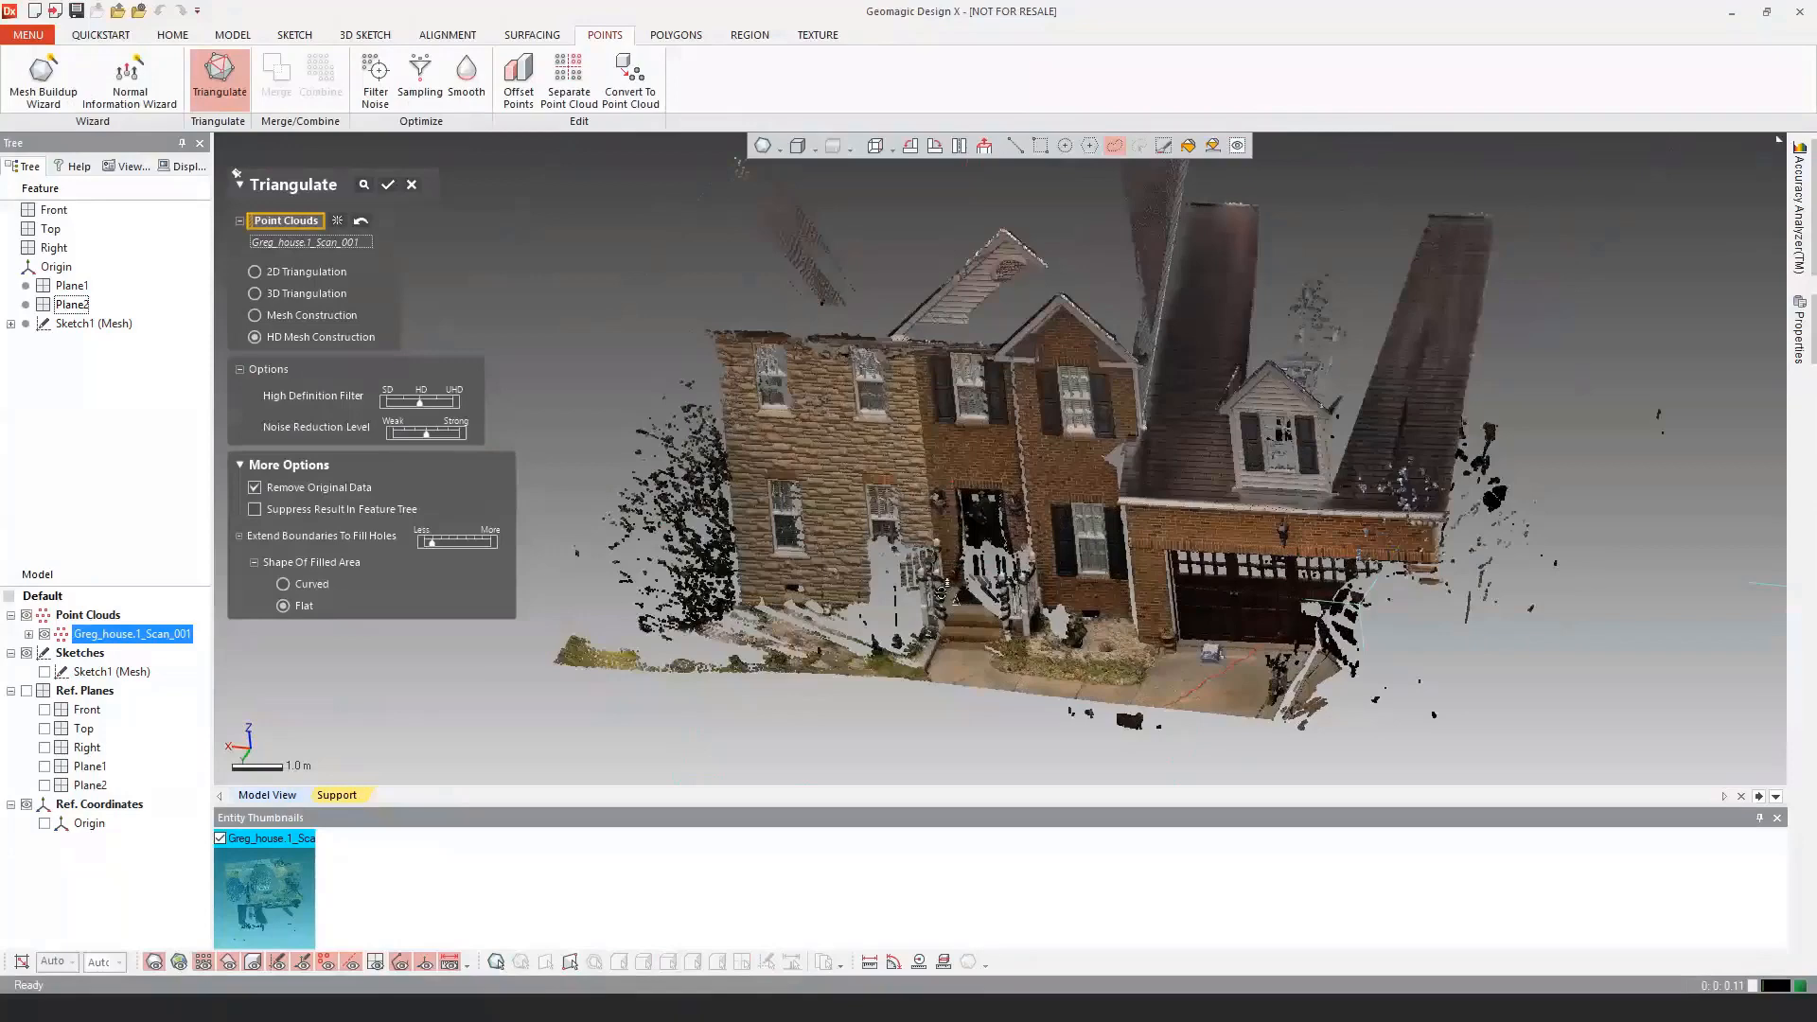
right_drag(942, 589, 1049, 459)
scroll(1022, 496, down, 2)
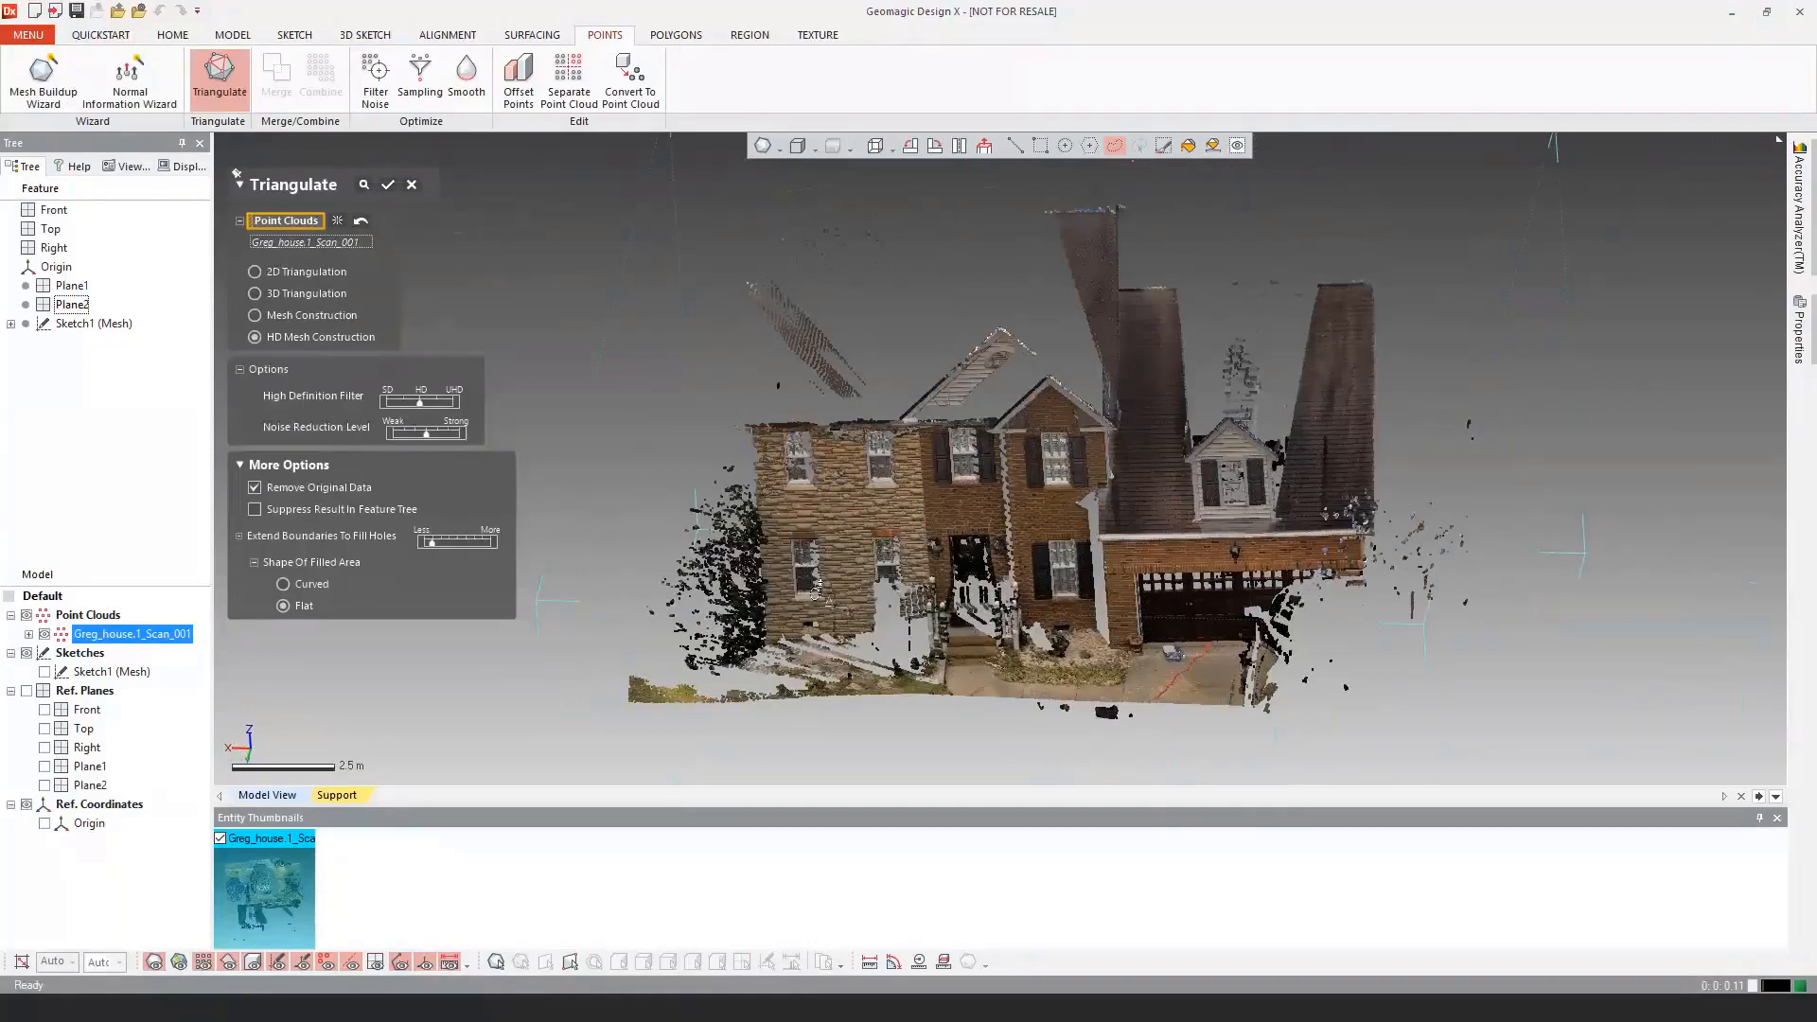
click(388, 185)
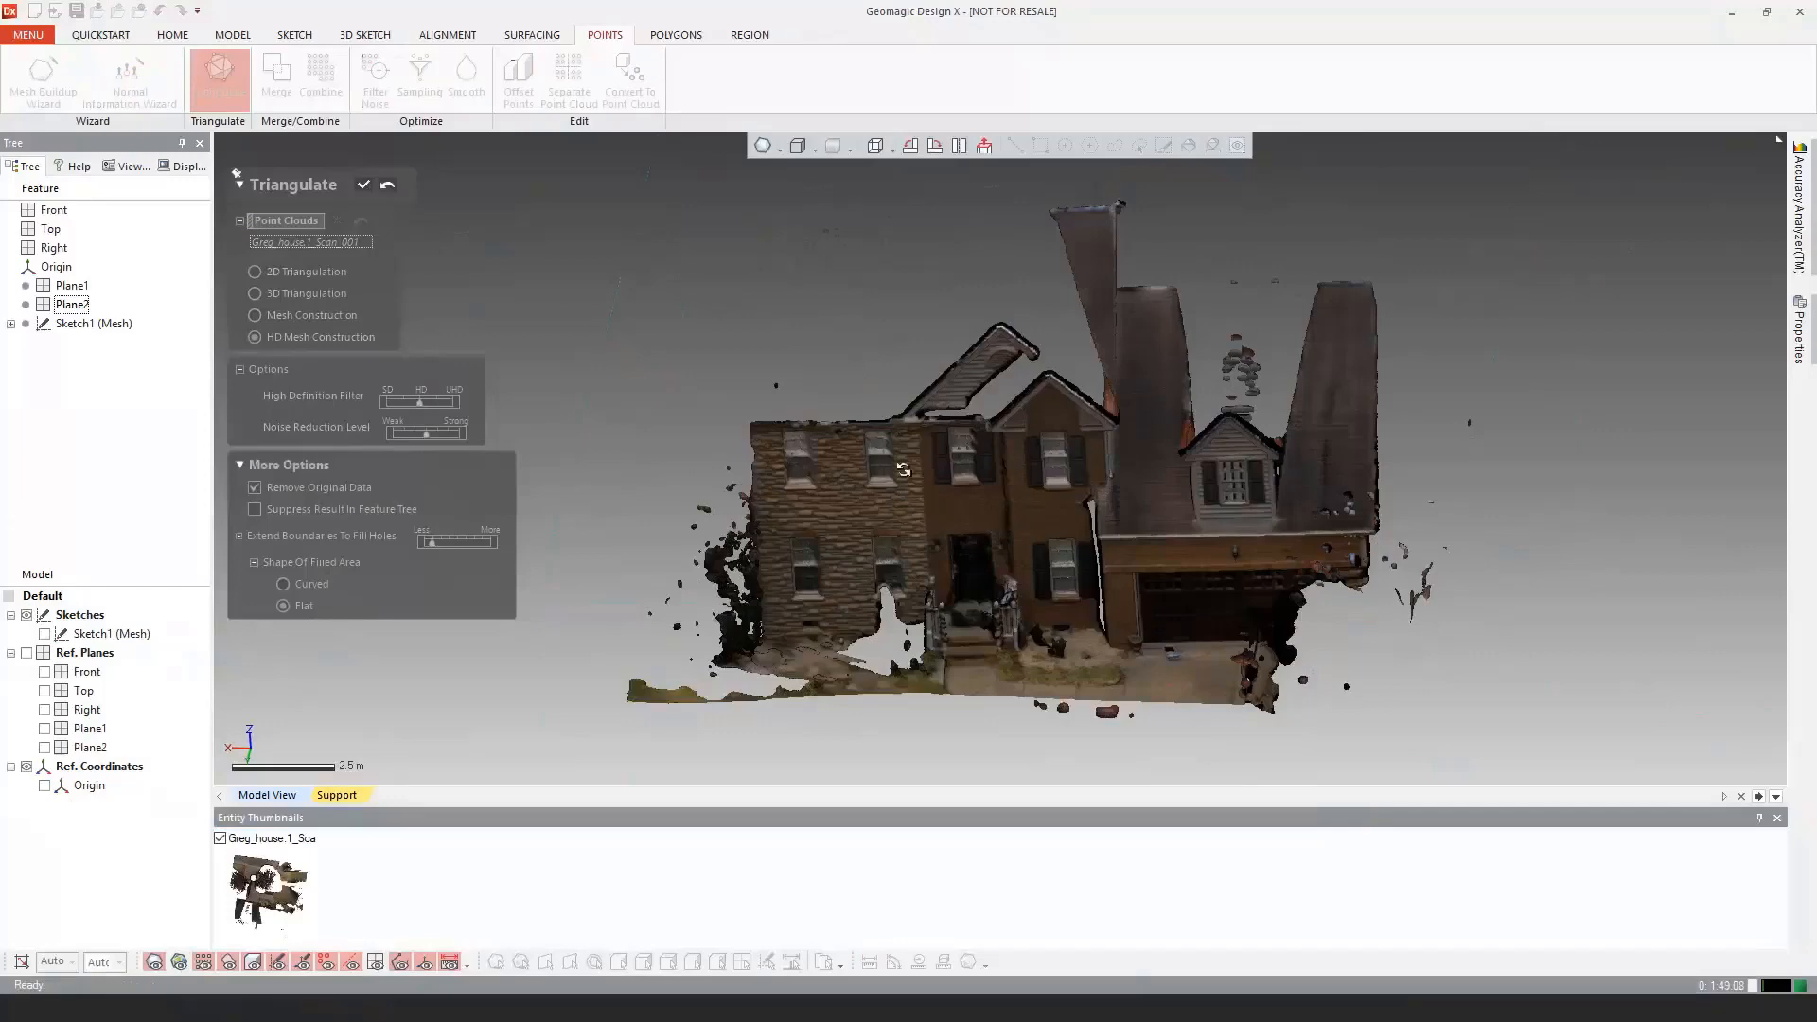
Step: Inspect the generated house mesh from several angles and accept it, and undo the HD mesh triangulation
right_drag(903, 470, 995, 603)
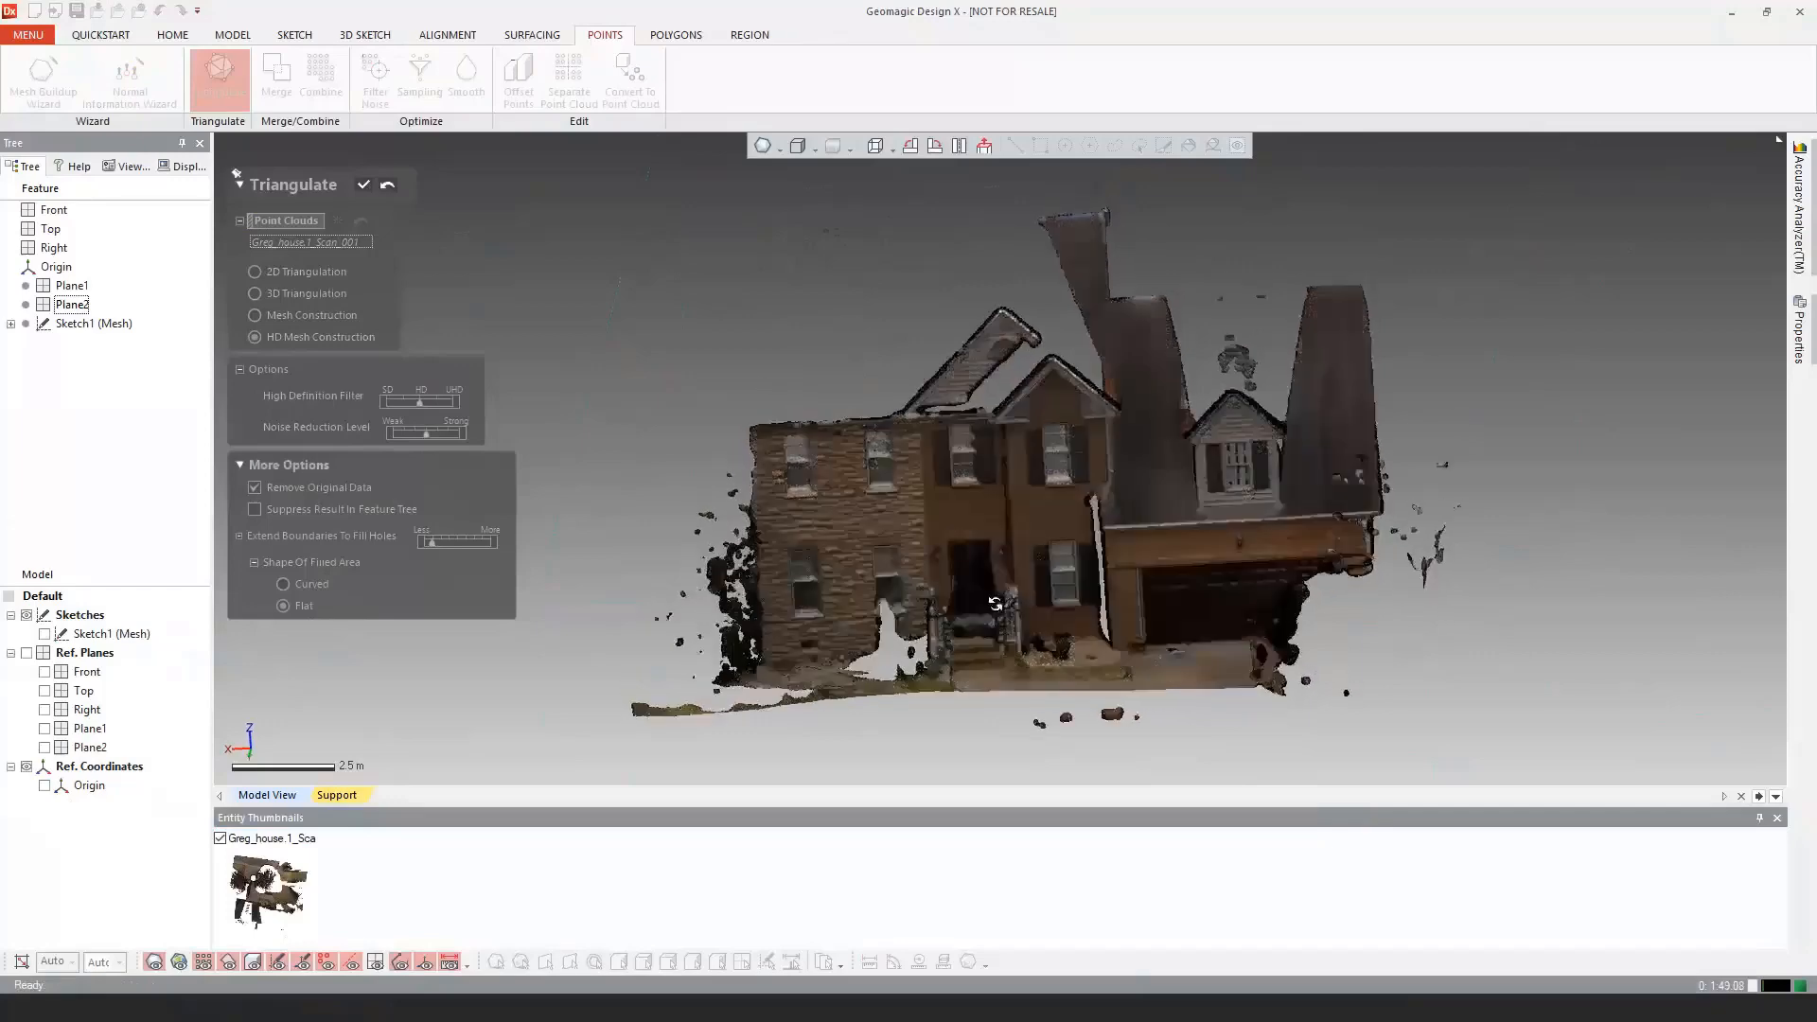
scroll(995, 603, up, 5)
right_drag(933, 654, 1022, 630)
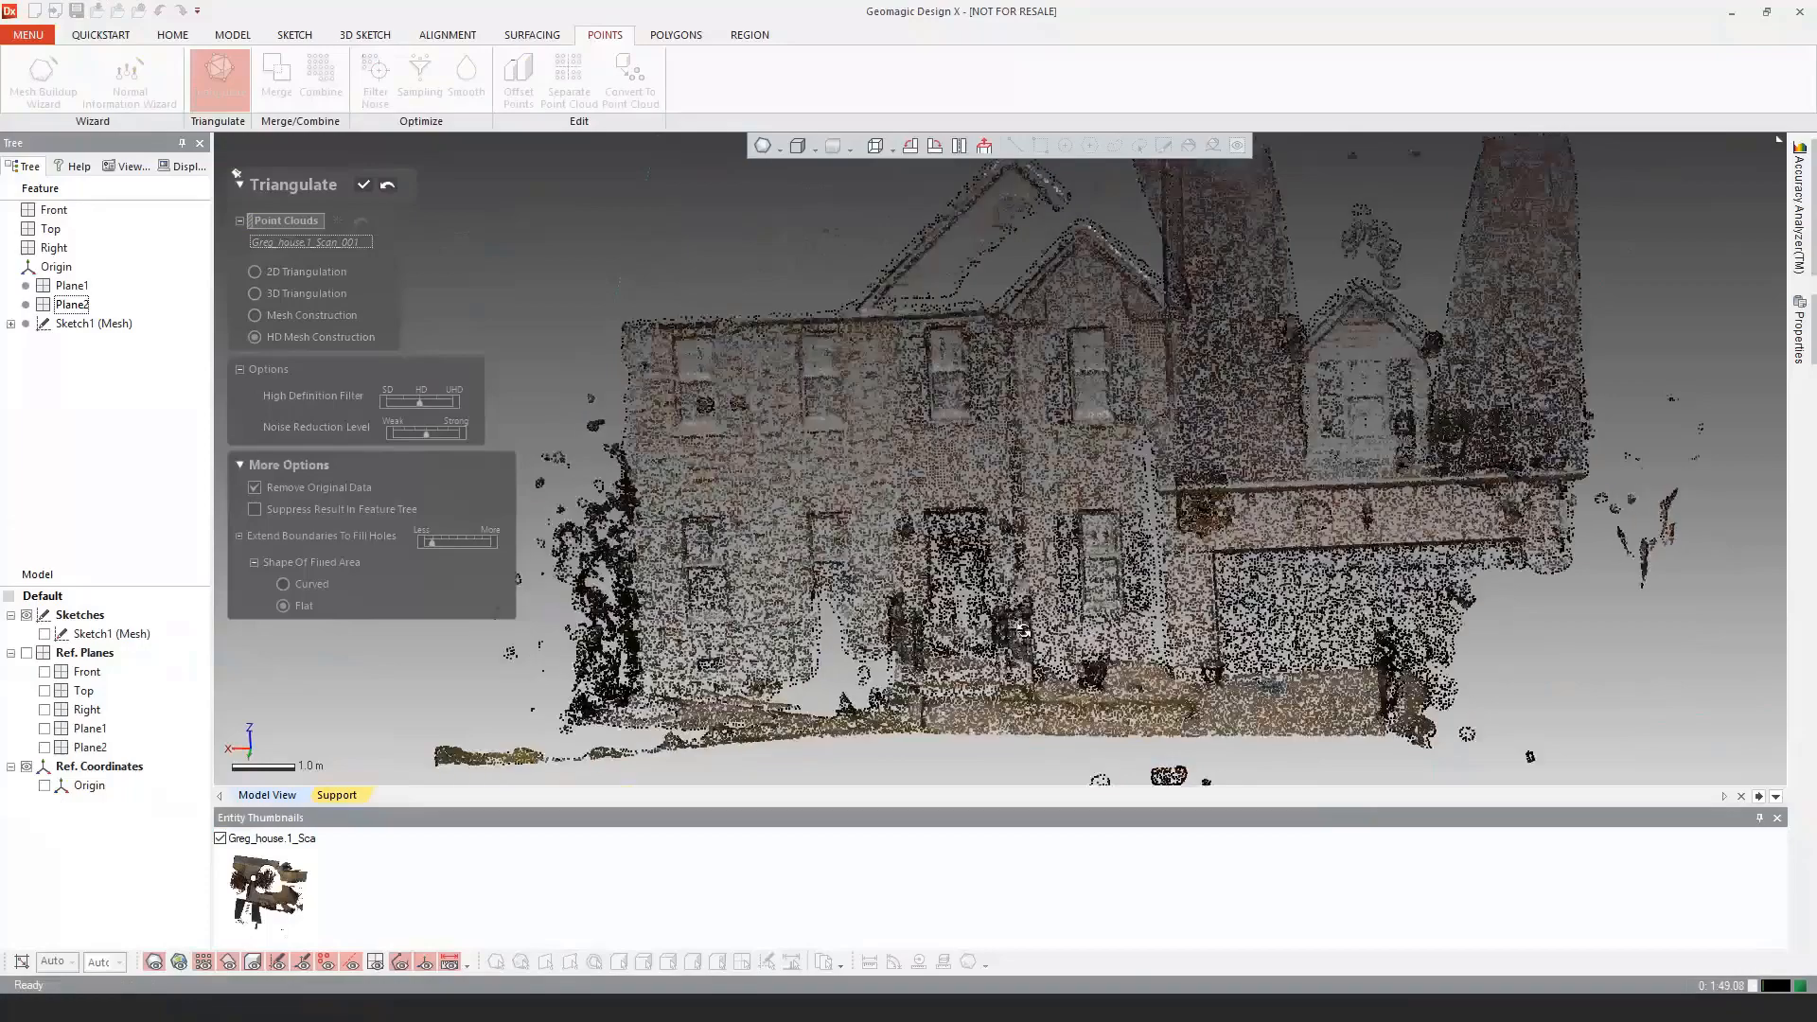
right_drag(850, 667, 865, 521)
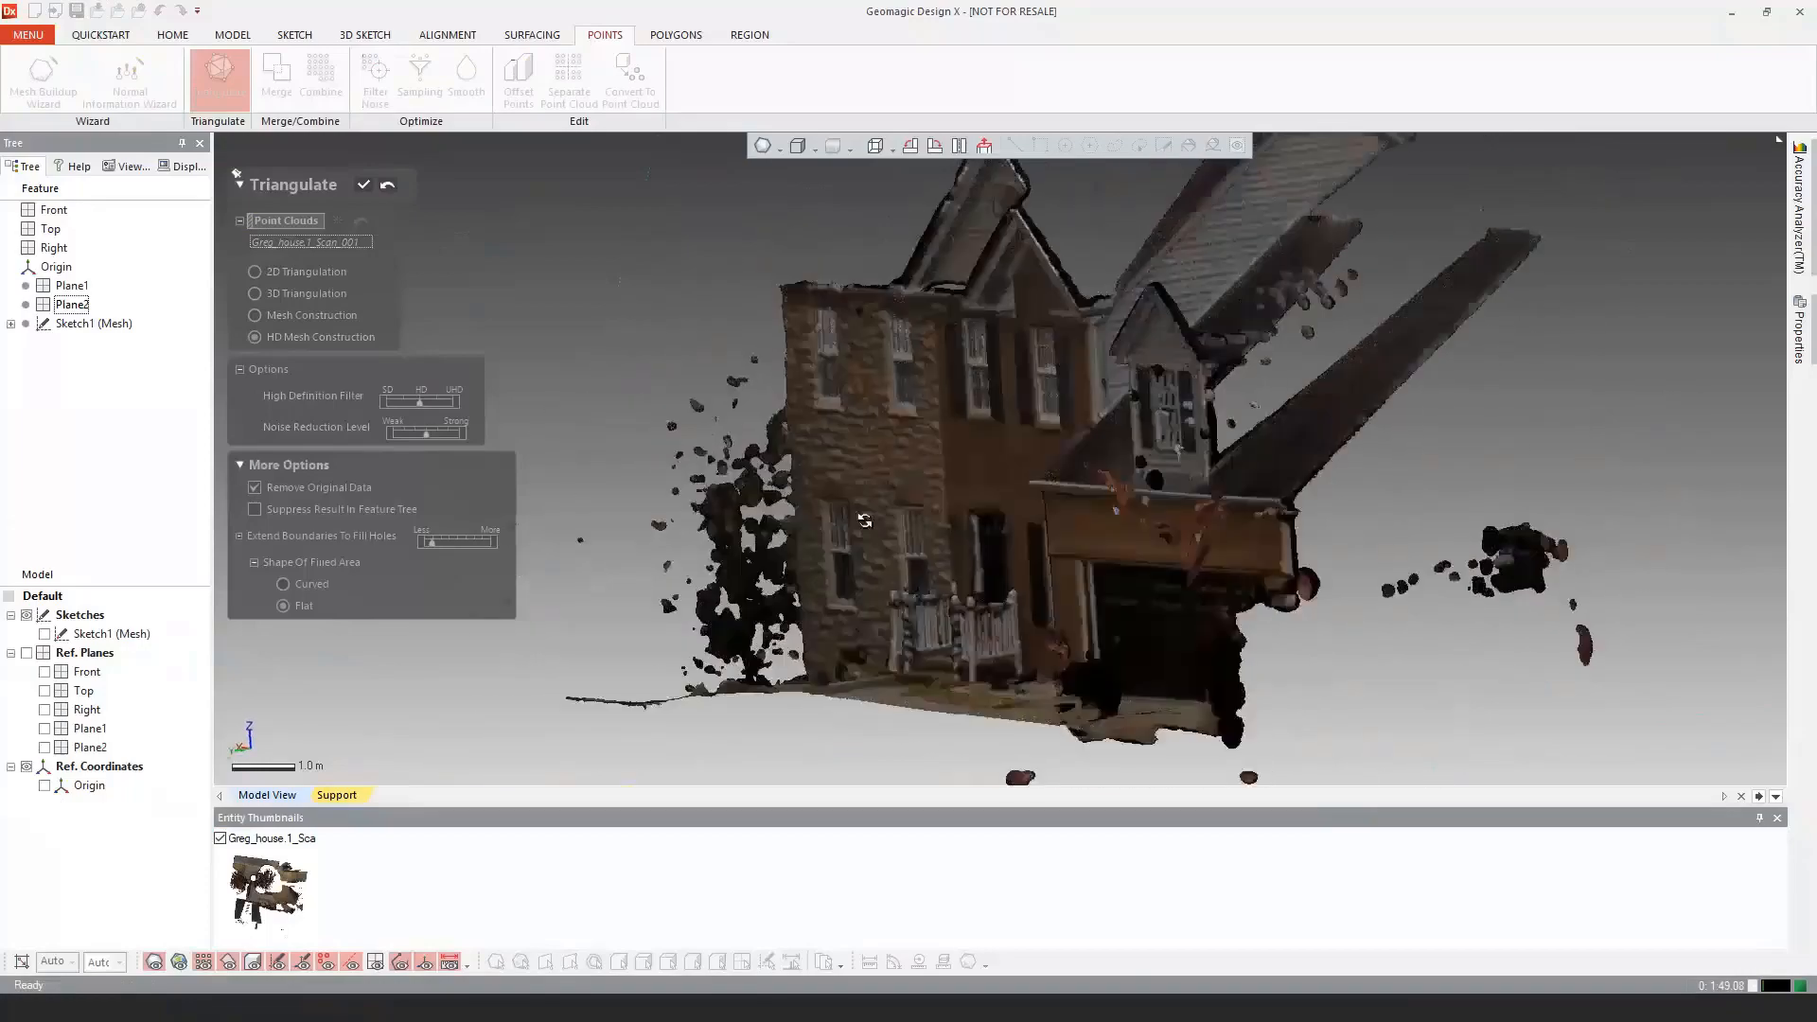
right_drag(914, 610, 1214, 444)
scroll(1214, 444, down, 3)
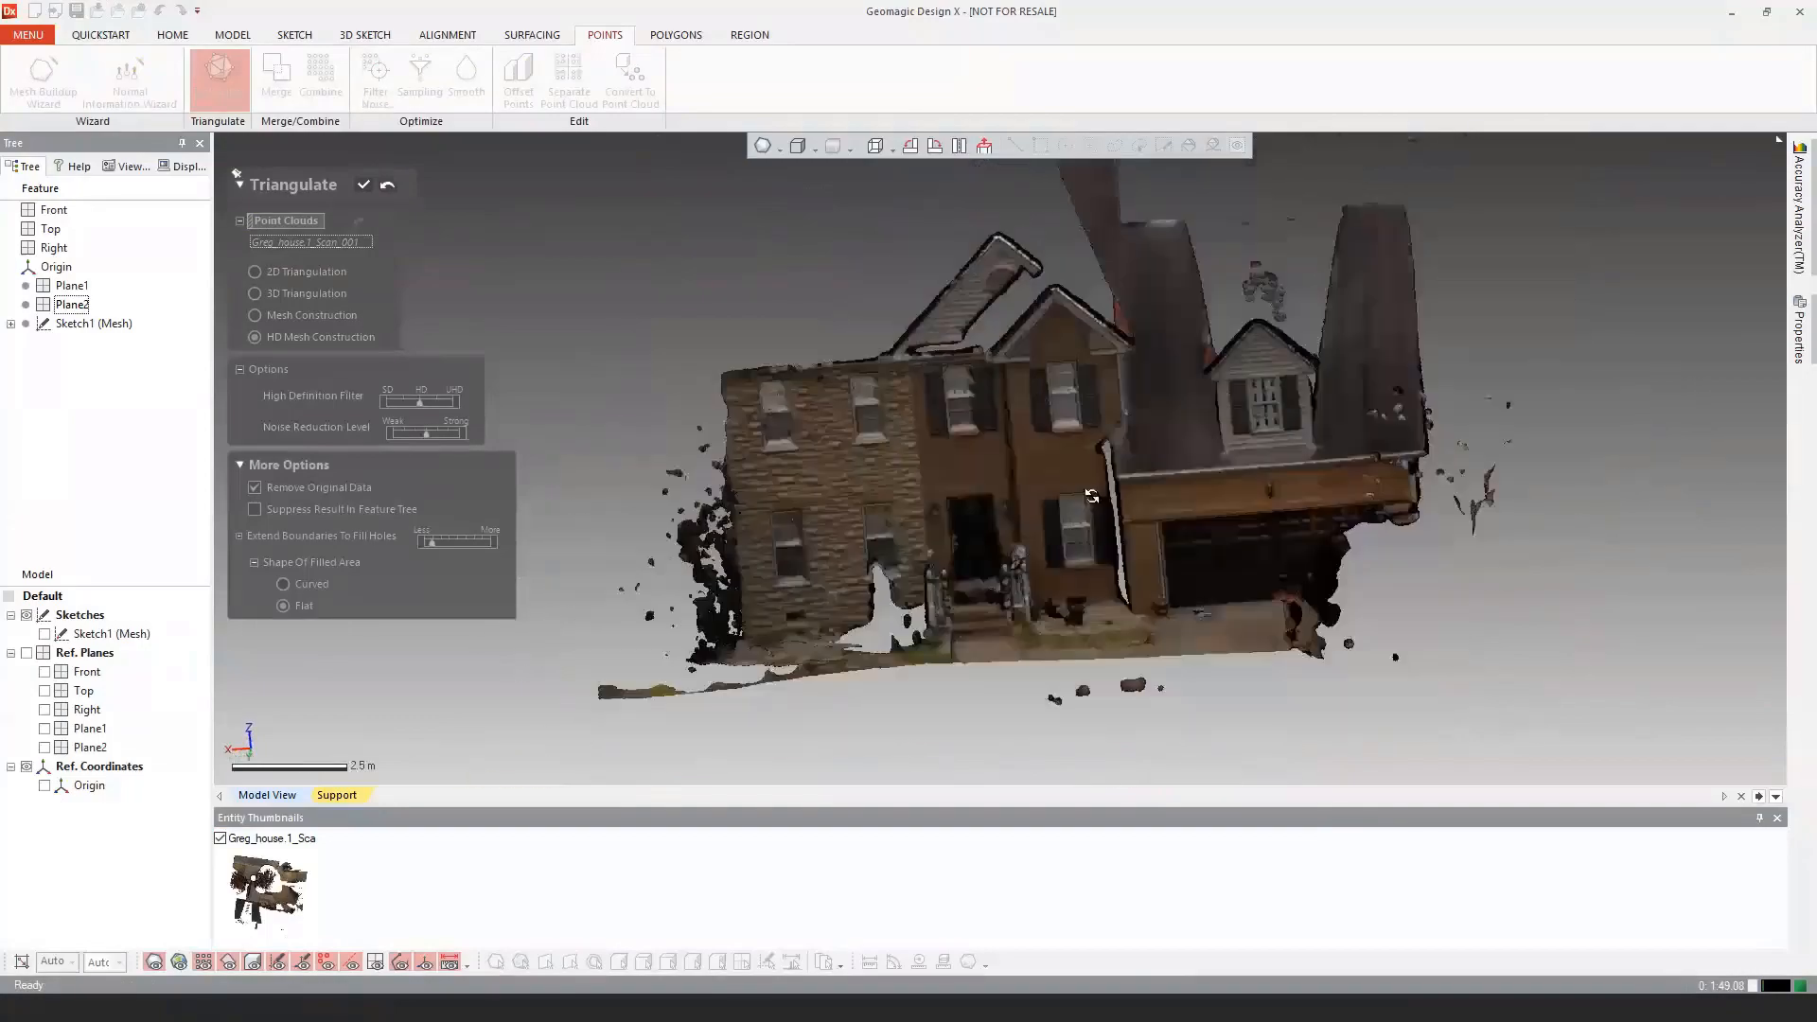
right_drag(1088, 495, 494, 226)
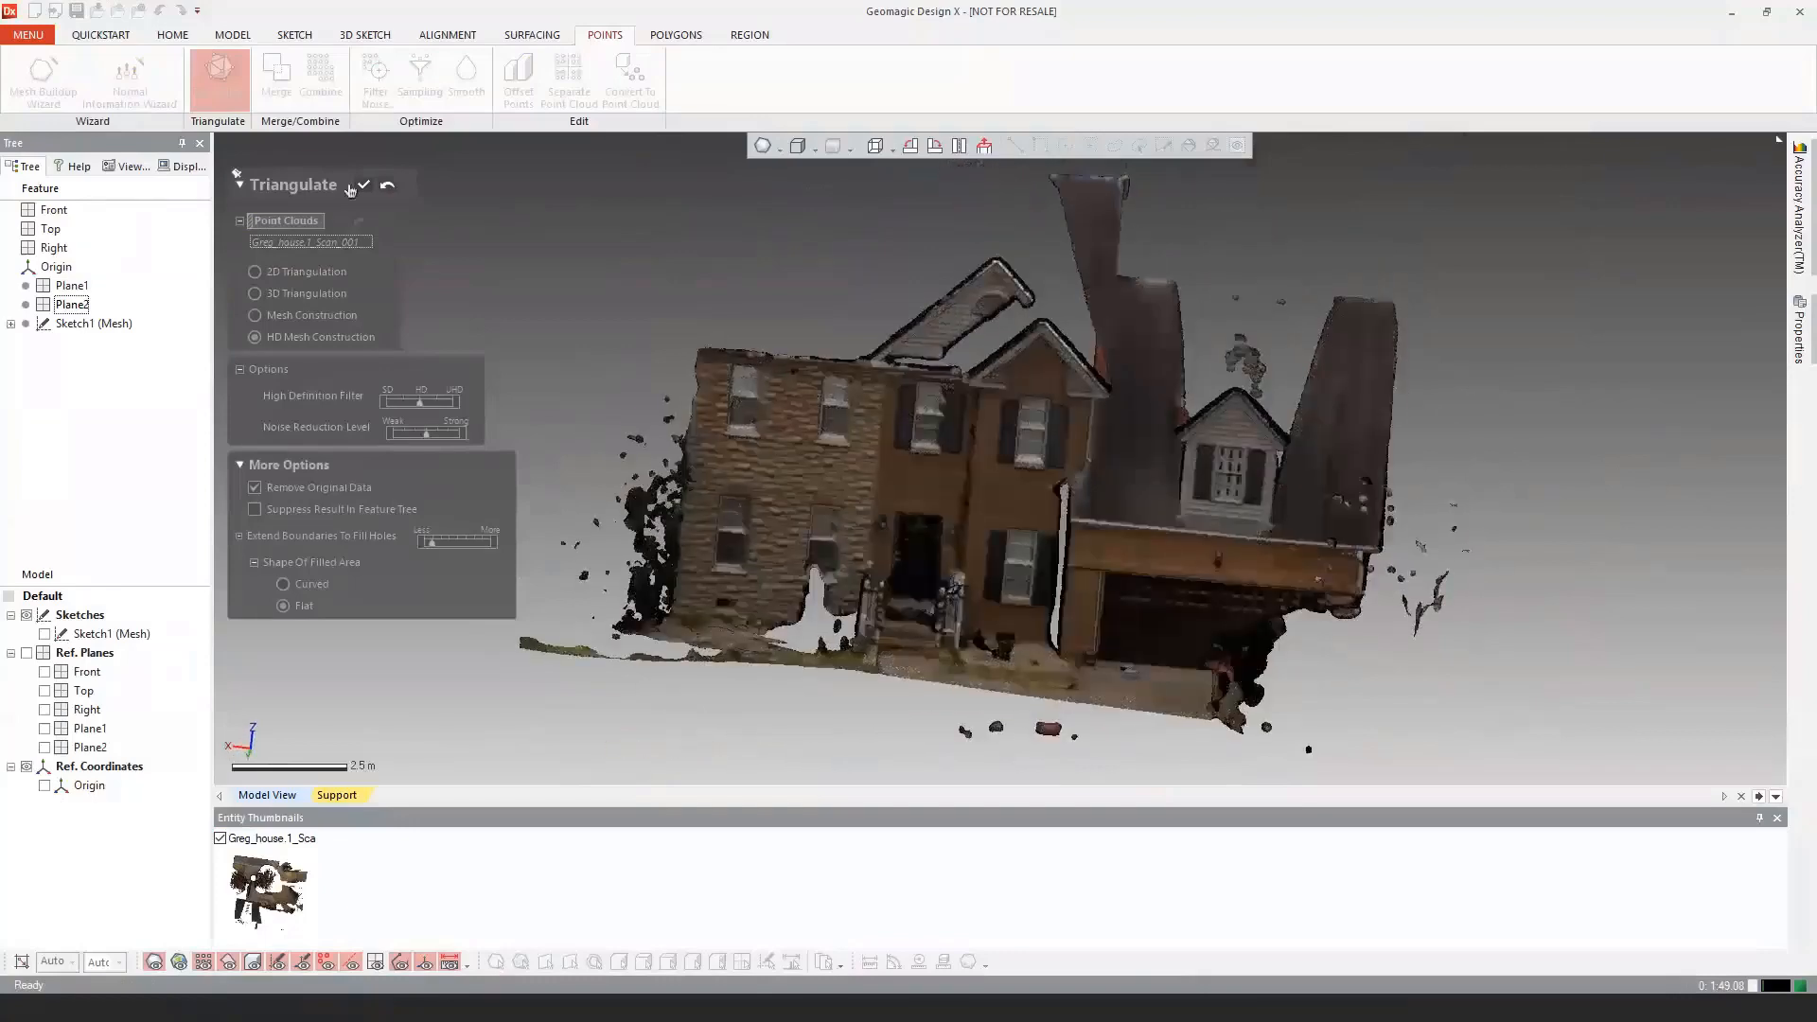
click(364, 186)
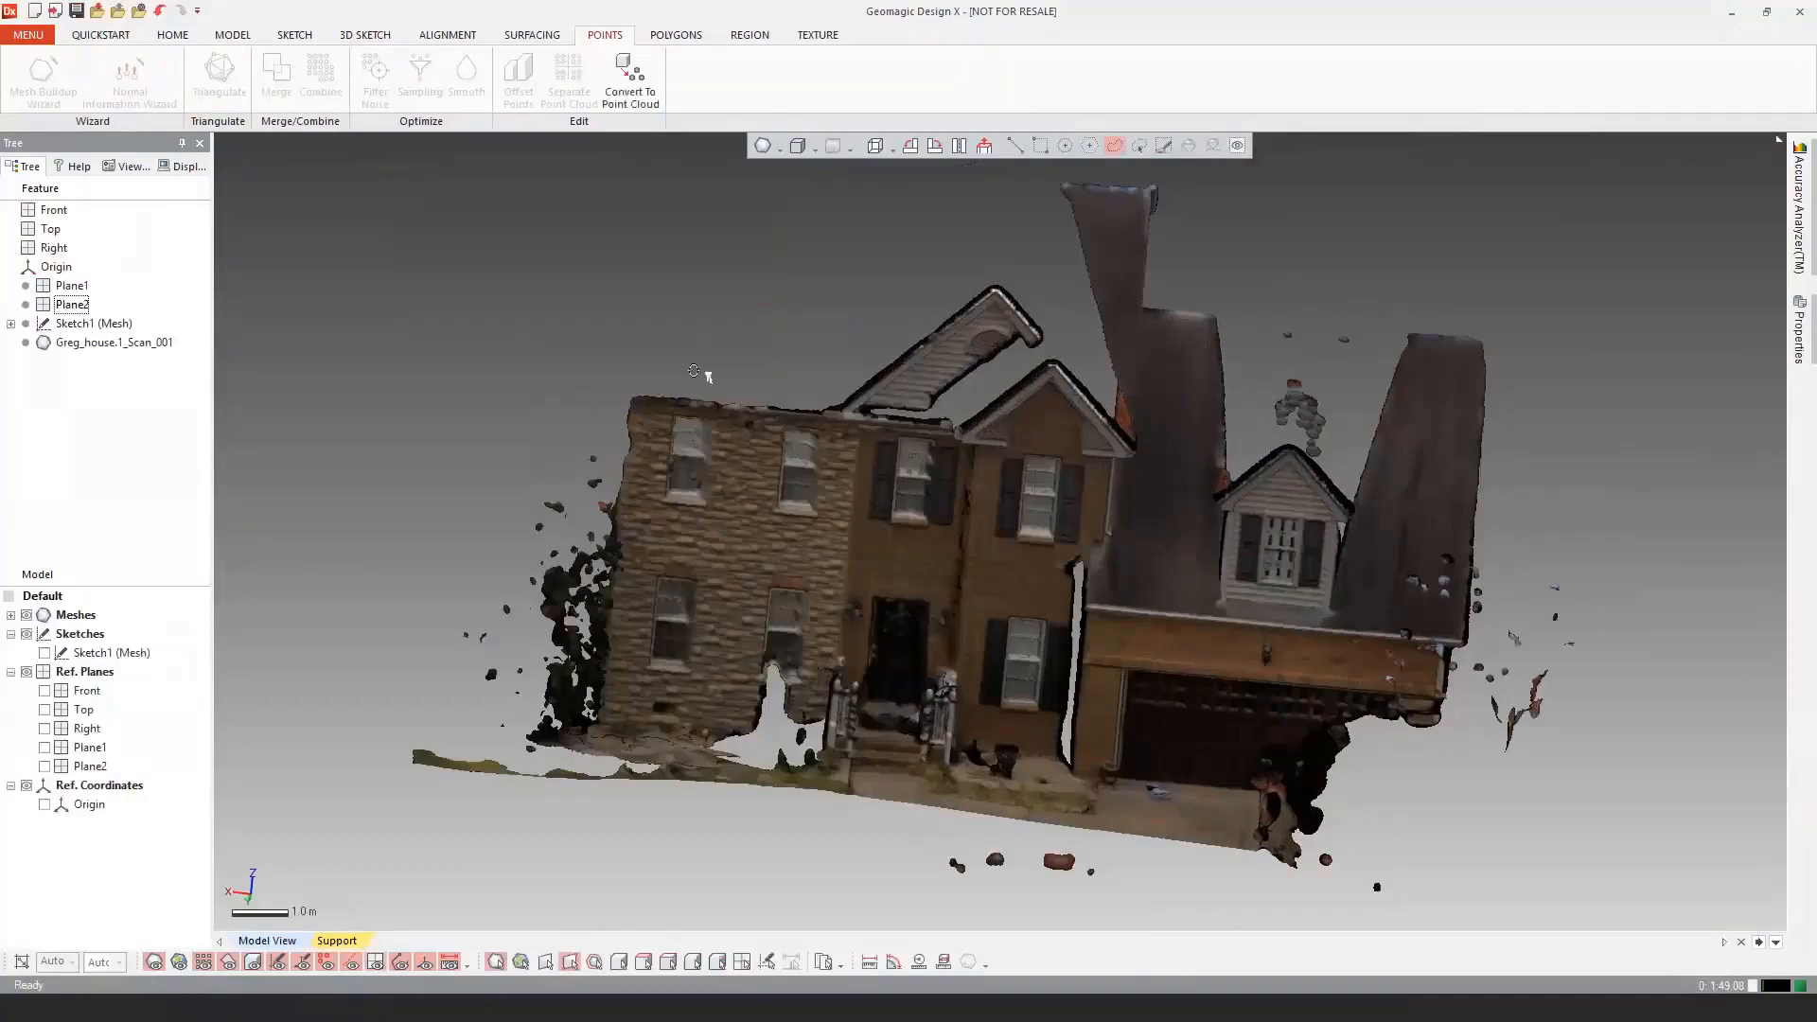
right_drag(564, 404, 1013, 511)
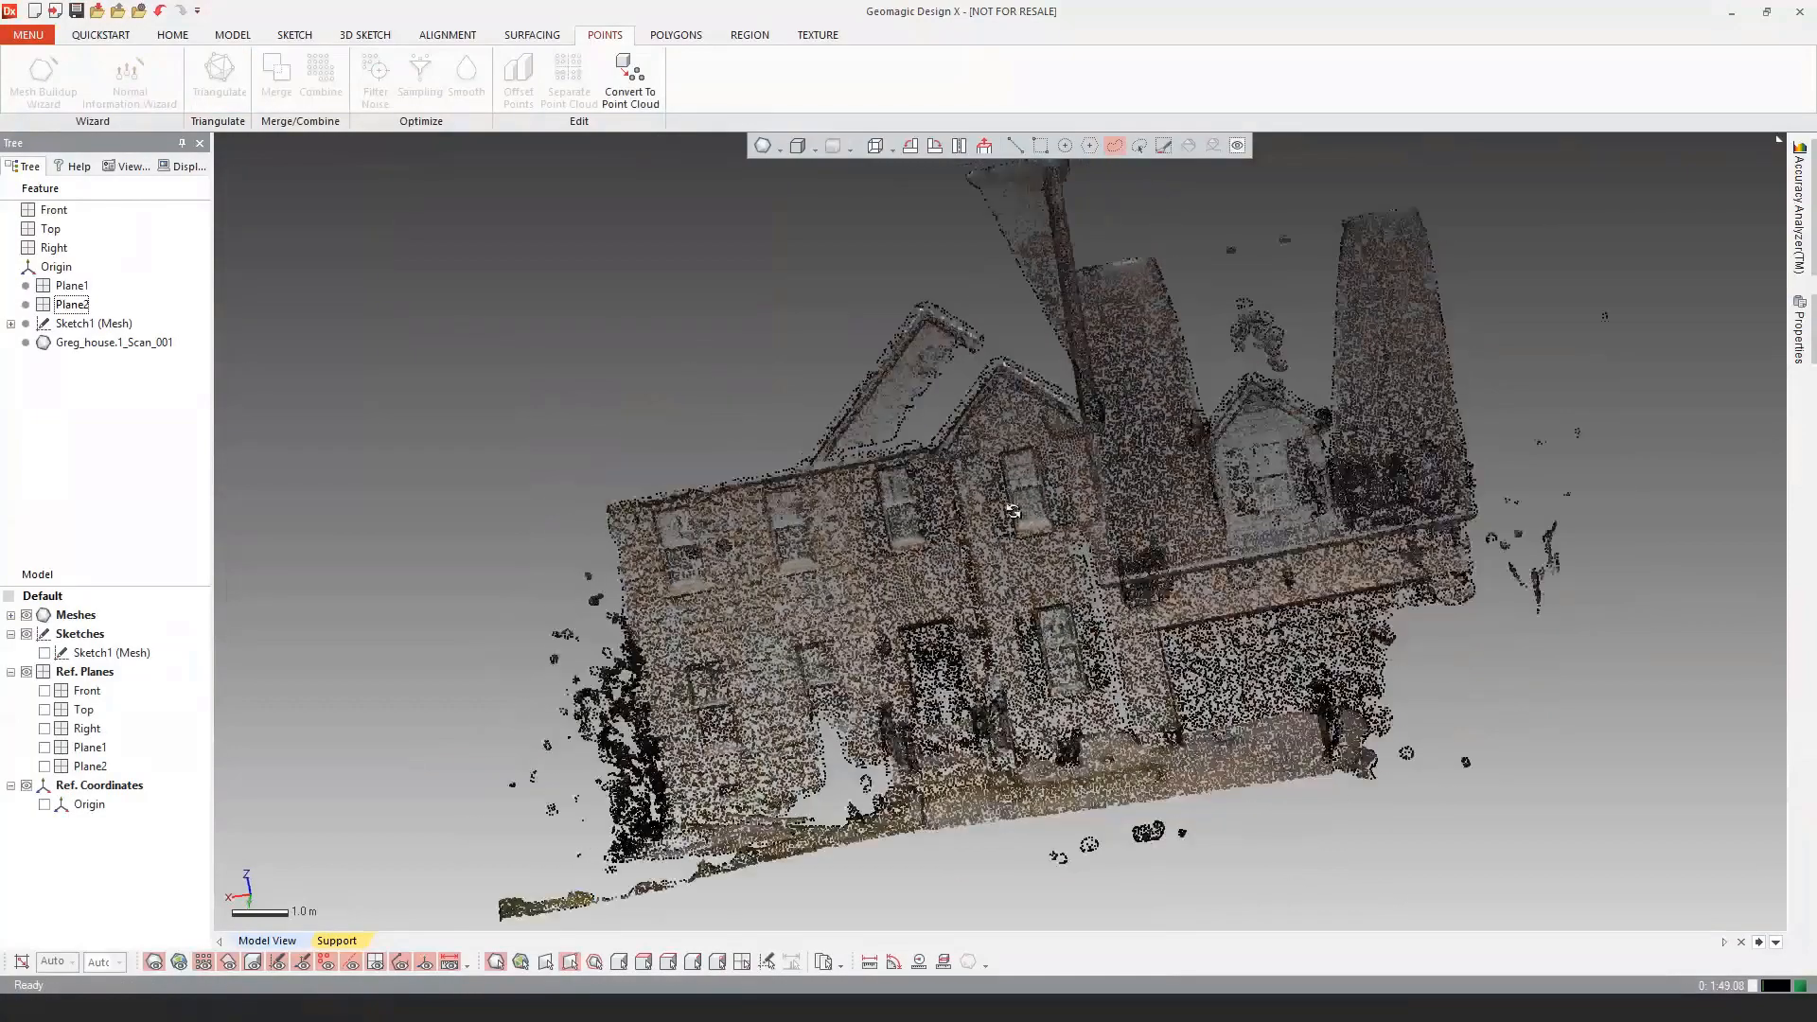
right_drag(1027, 592, 923, 559)
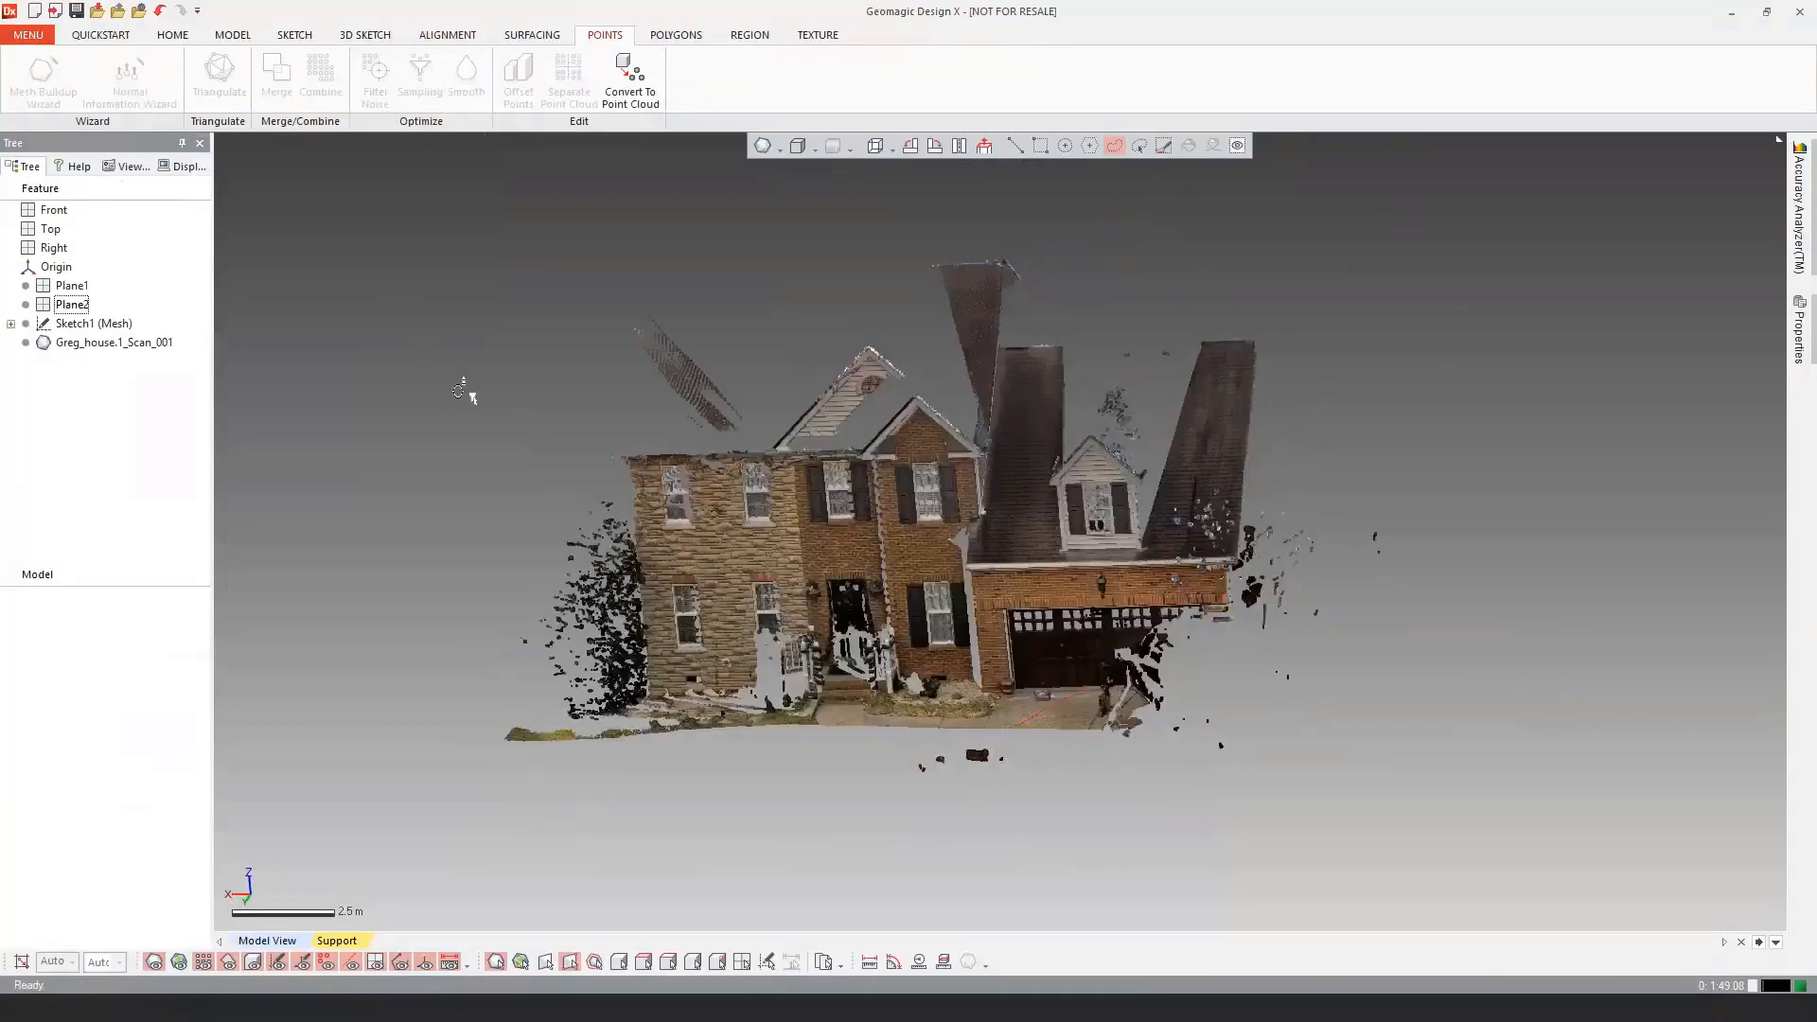
Step: Start a new triangulation of the house point cloud with the 2D Triangulation method and spherical projection
click(220, 76)
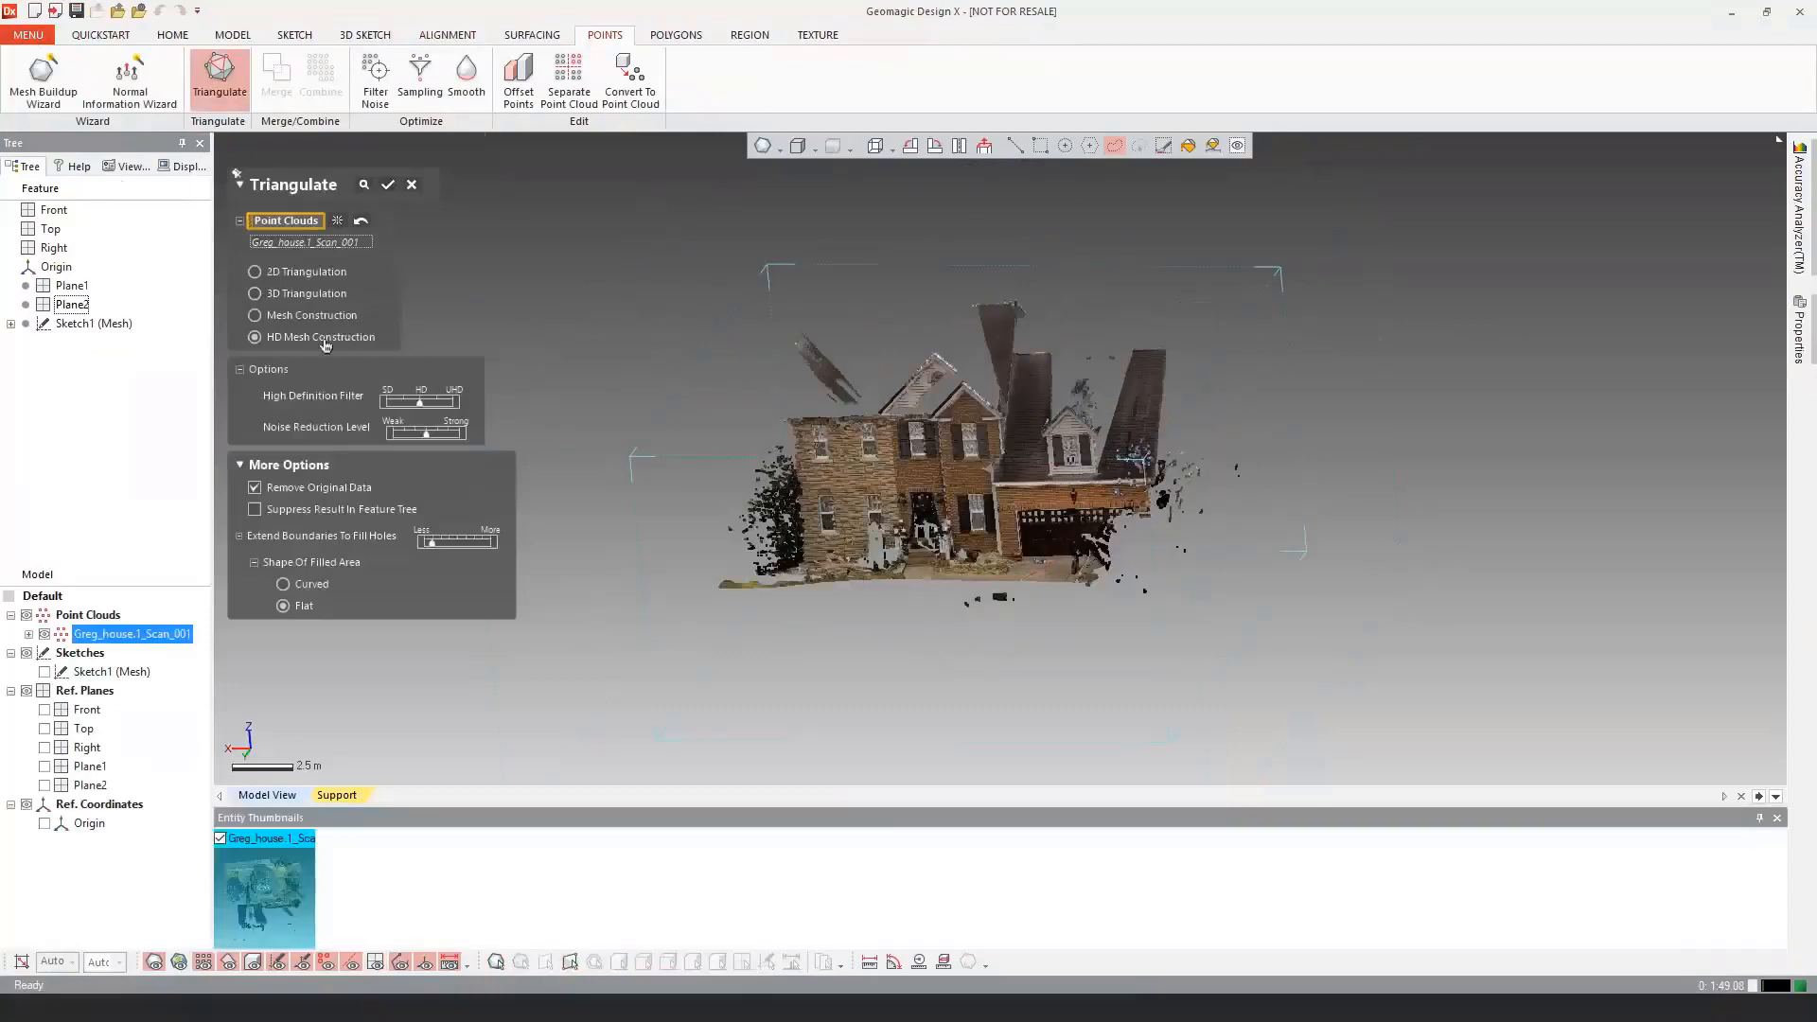
middle_drag(745, 371, 771, 462)
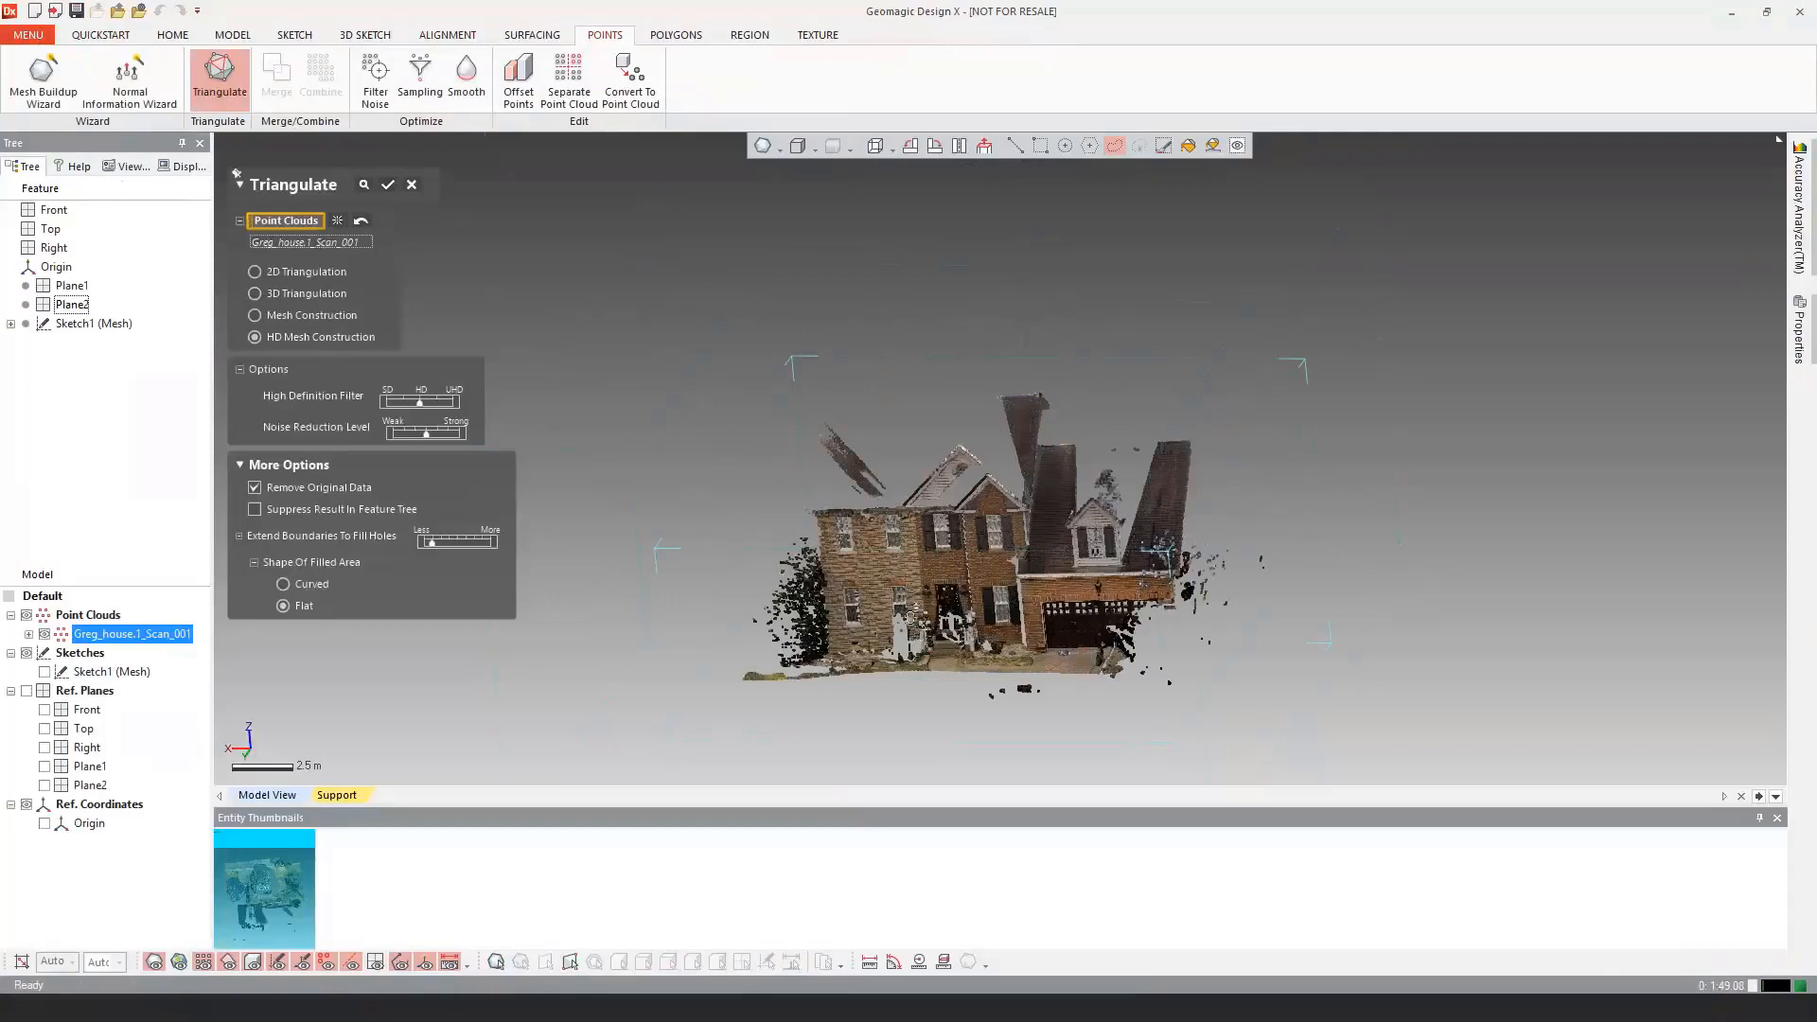
right_drag(1141, 499, 1094, 665)
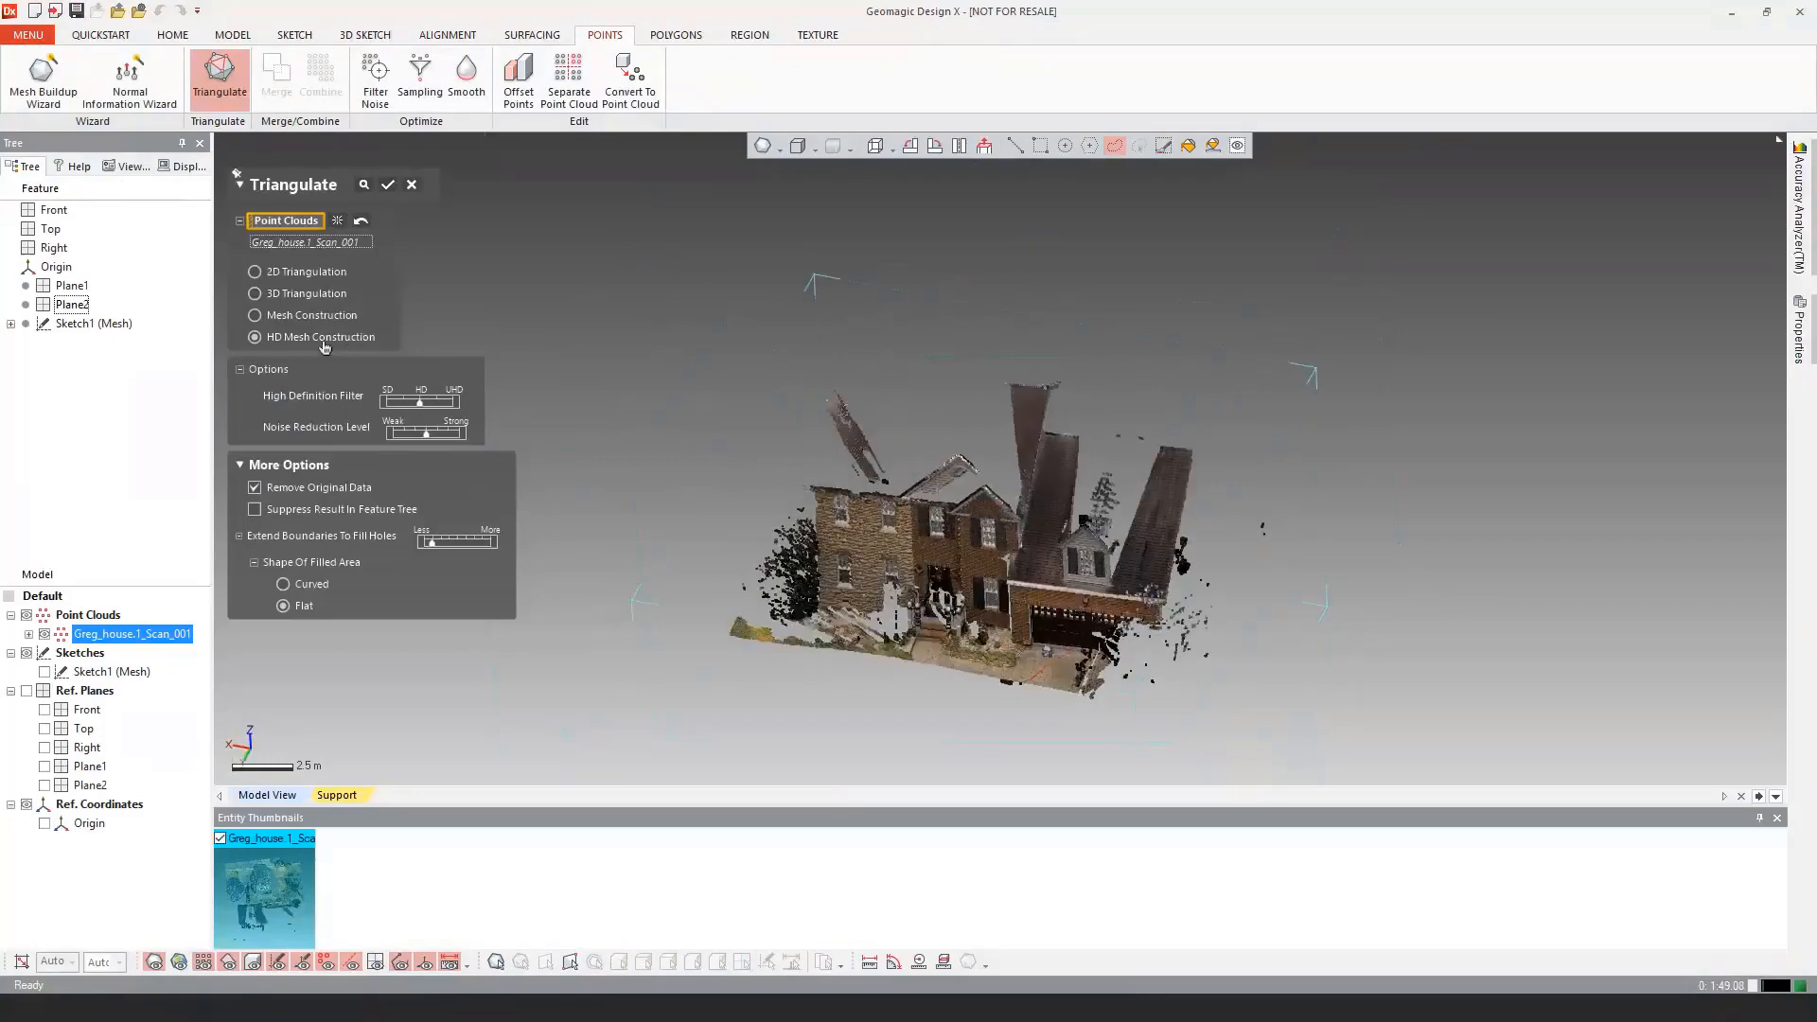
click(306, 274)
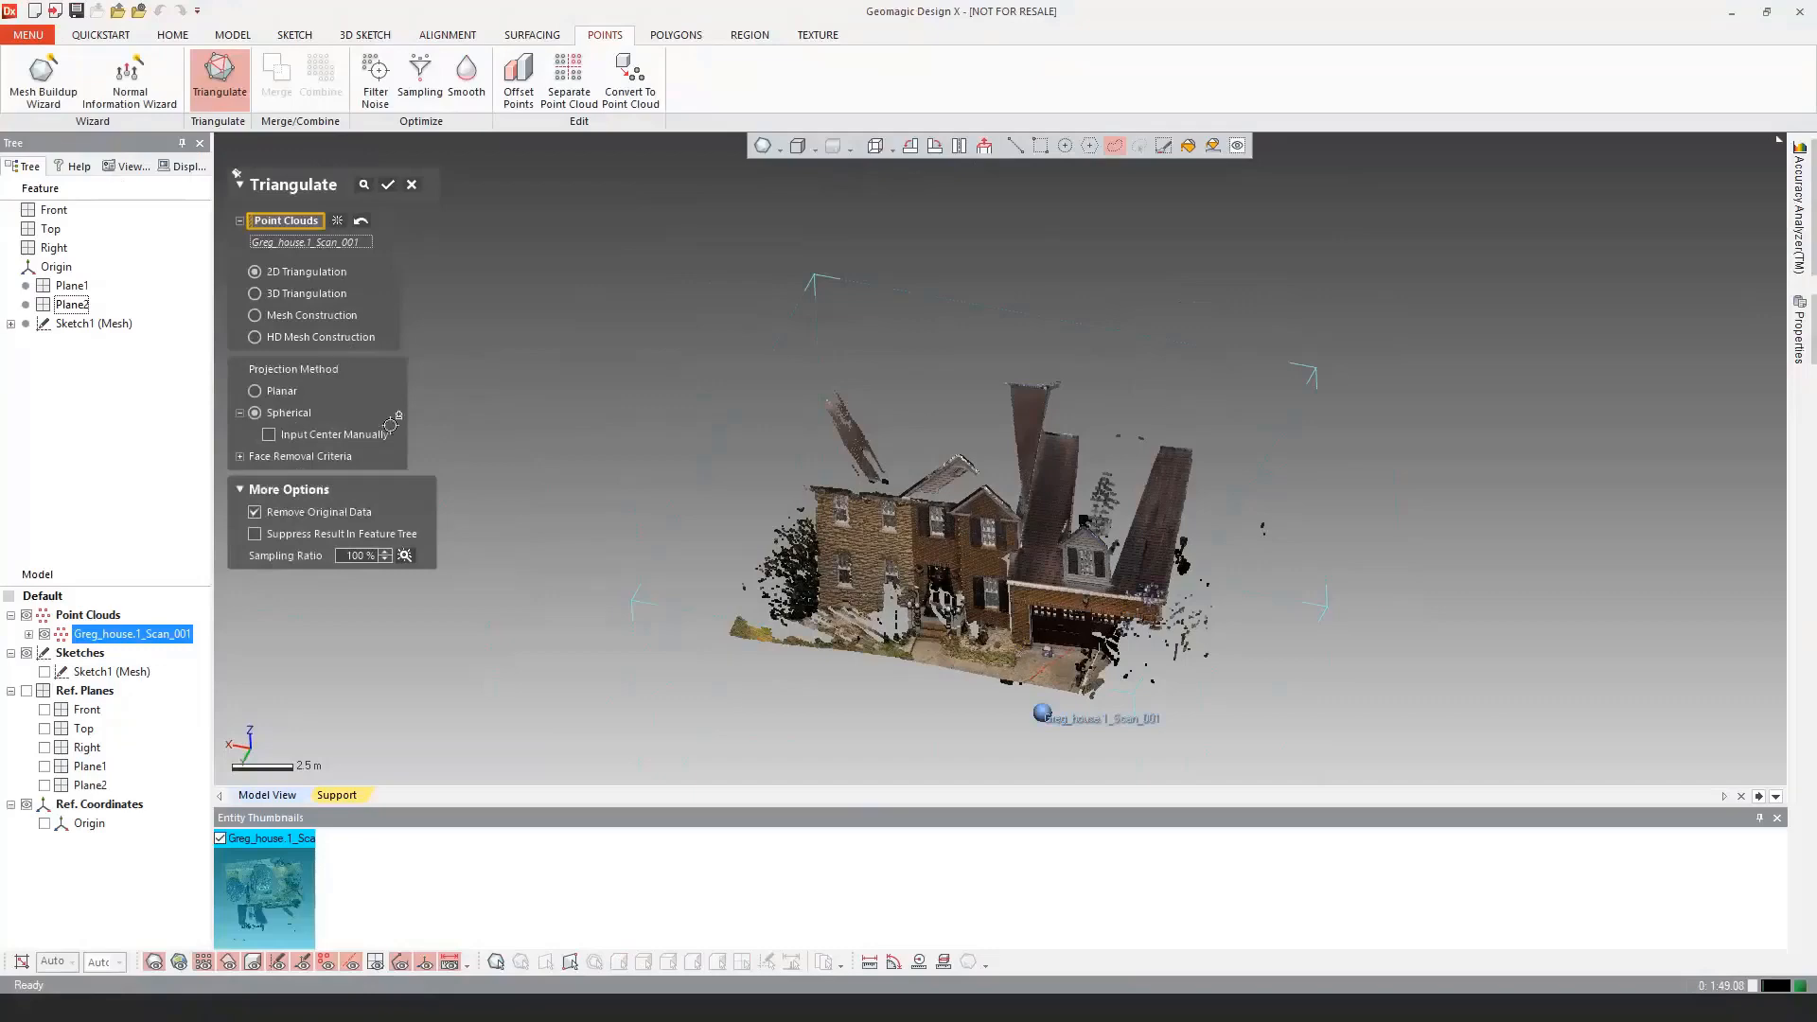
Step: Examine the house point cloud relative to the spherical projection center from the front and side angles
mouse_move(653, 516)
right_down()
mouse_move(713, 560)
mouse_move(682, 526)
right_up()
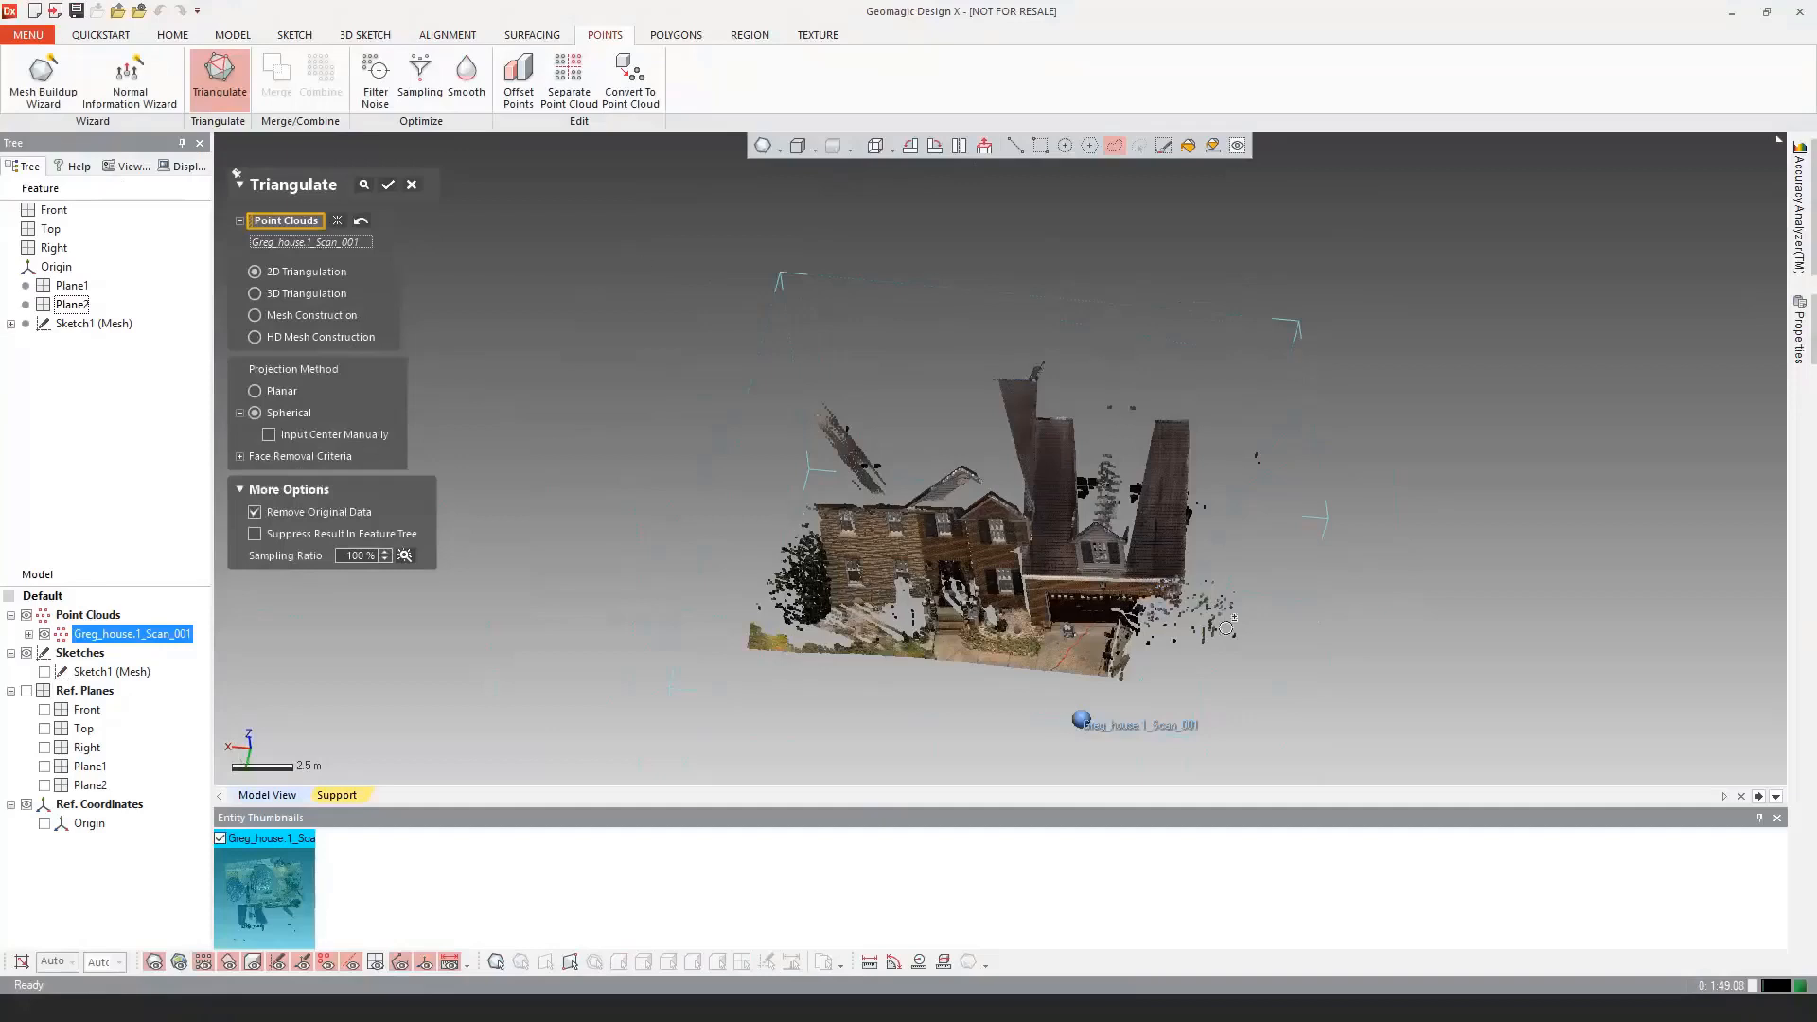
right_drag(983, 707, 891, 653)
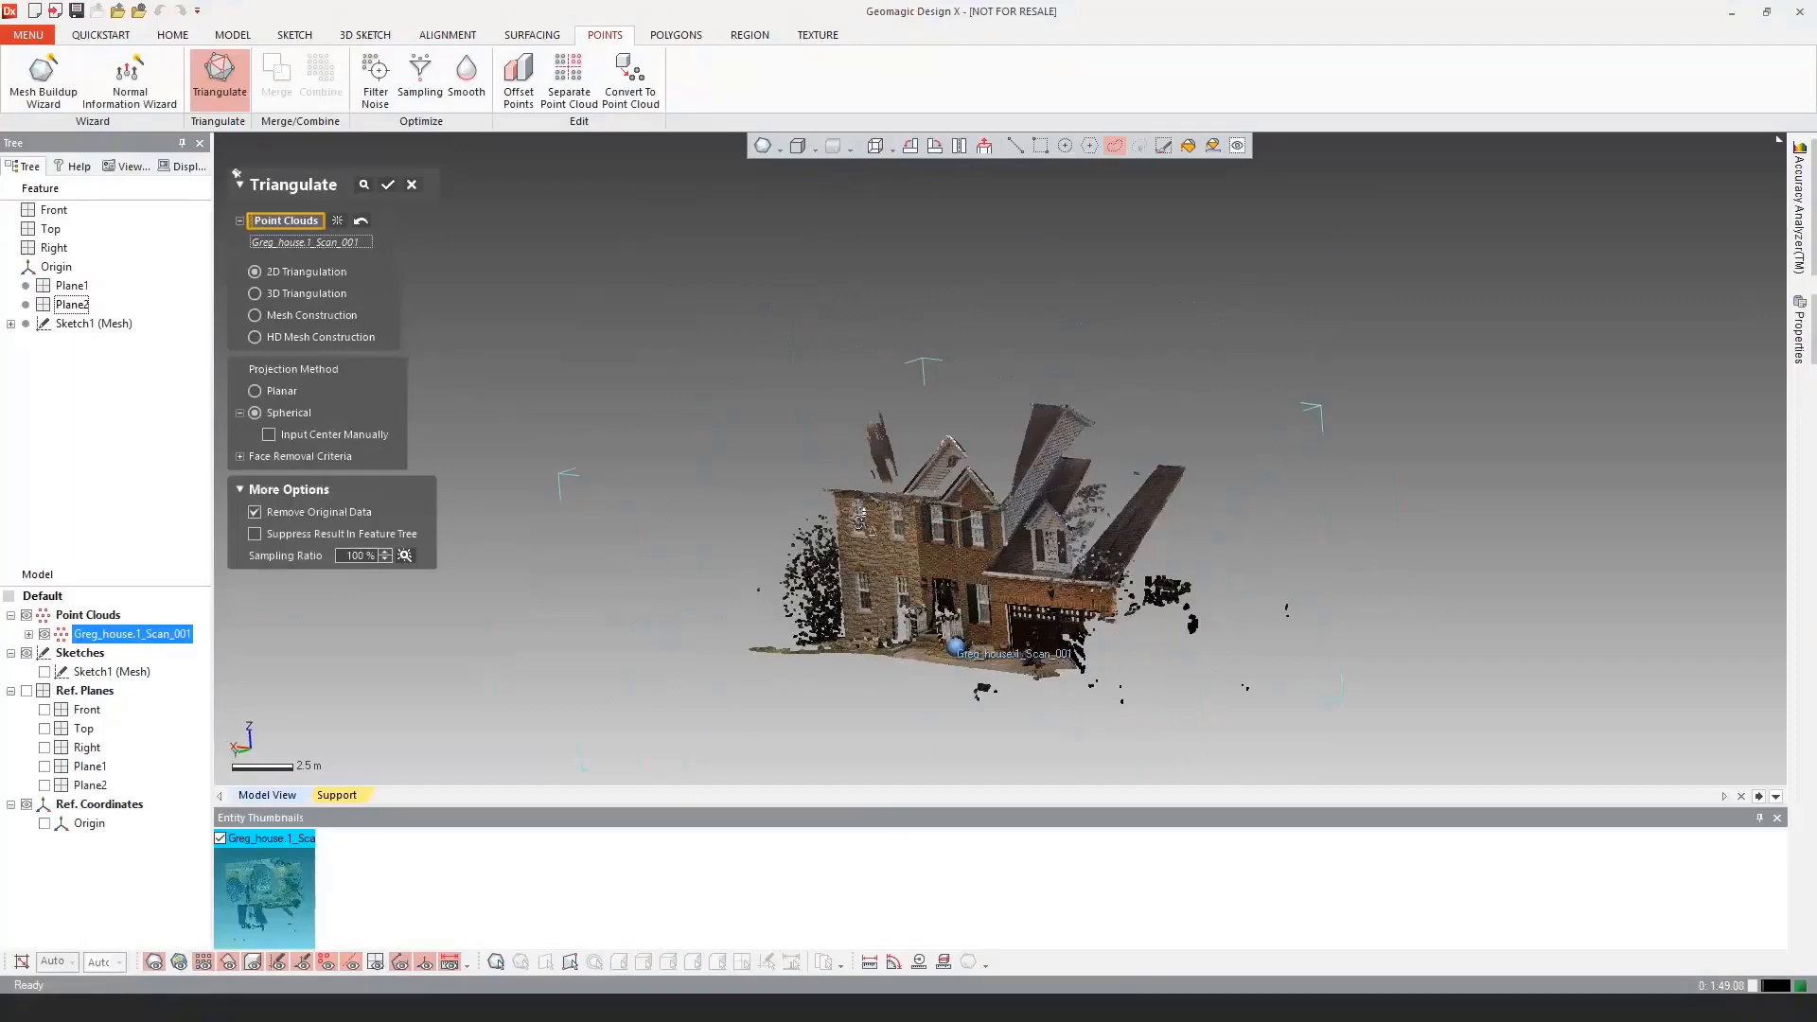
right_drag(777, 571, 1034, 622)
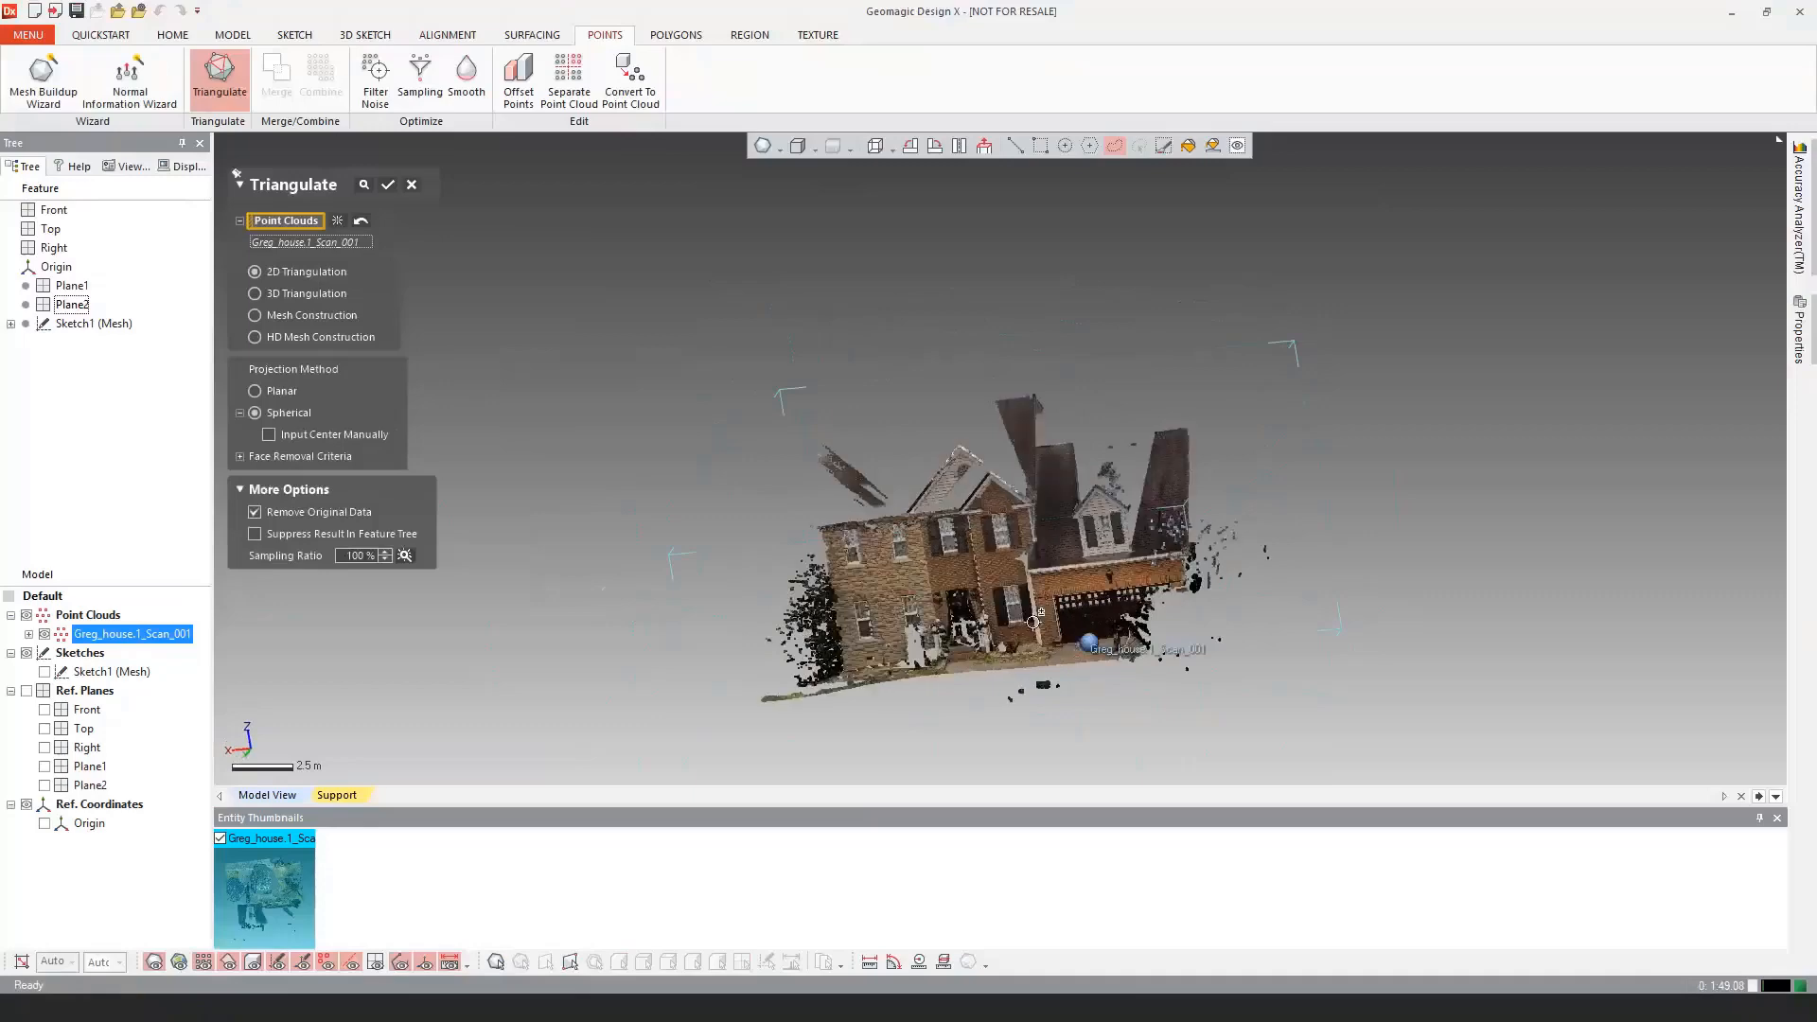
scroll(1034, 622, up, 2)
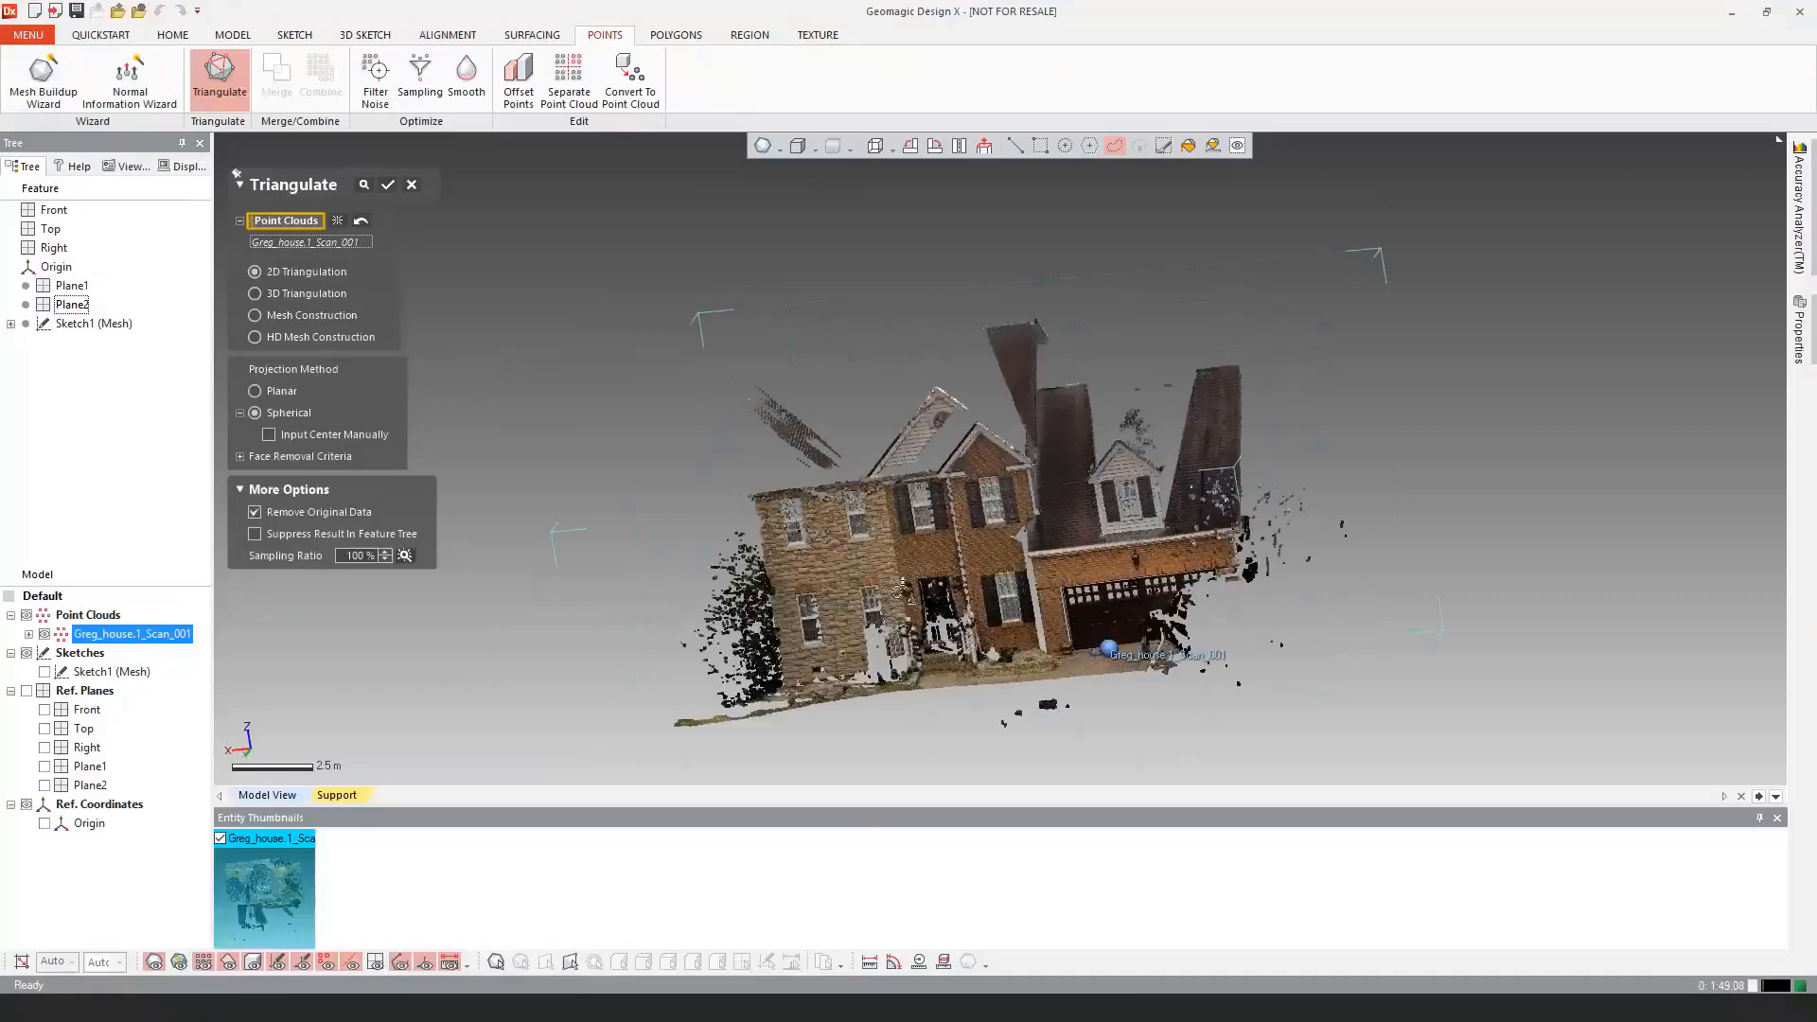
right_drag(897, 592, 857, 560)
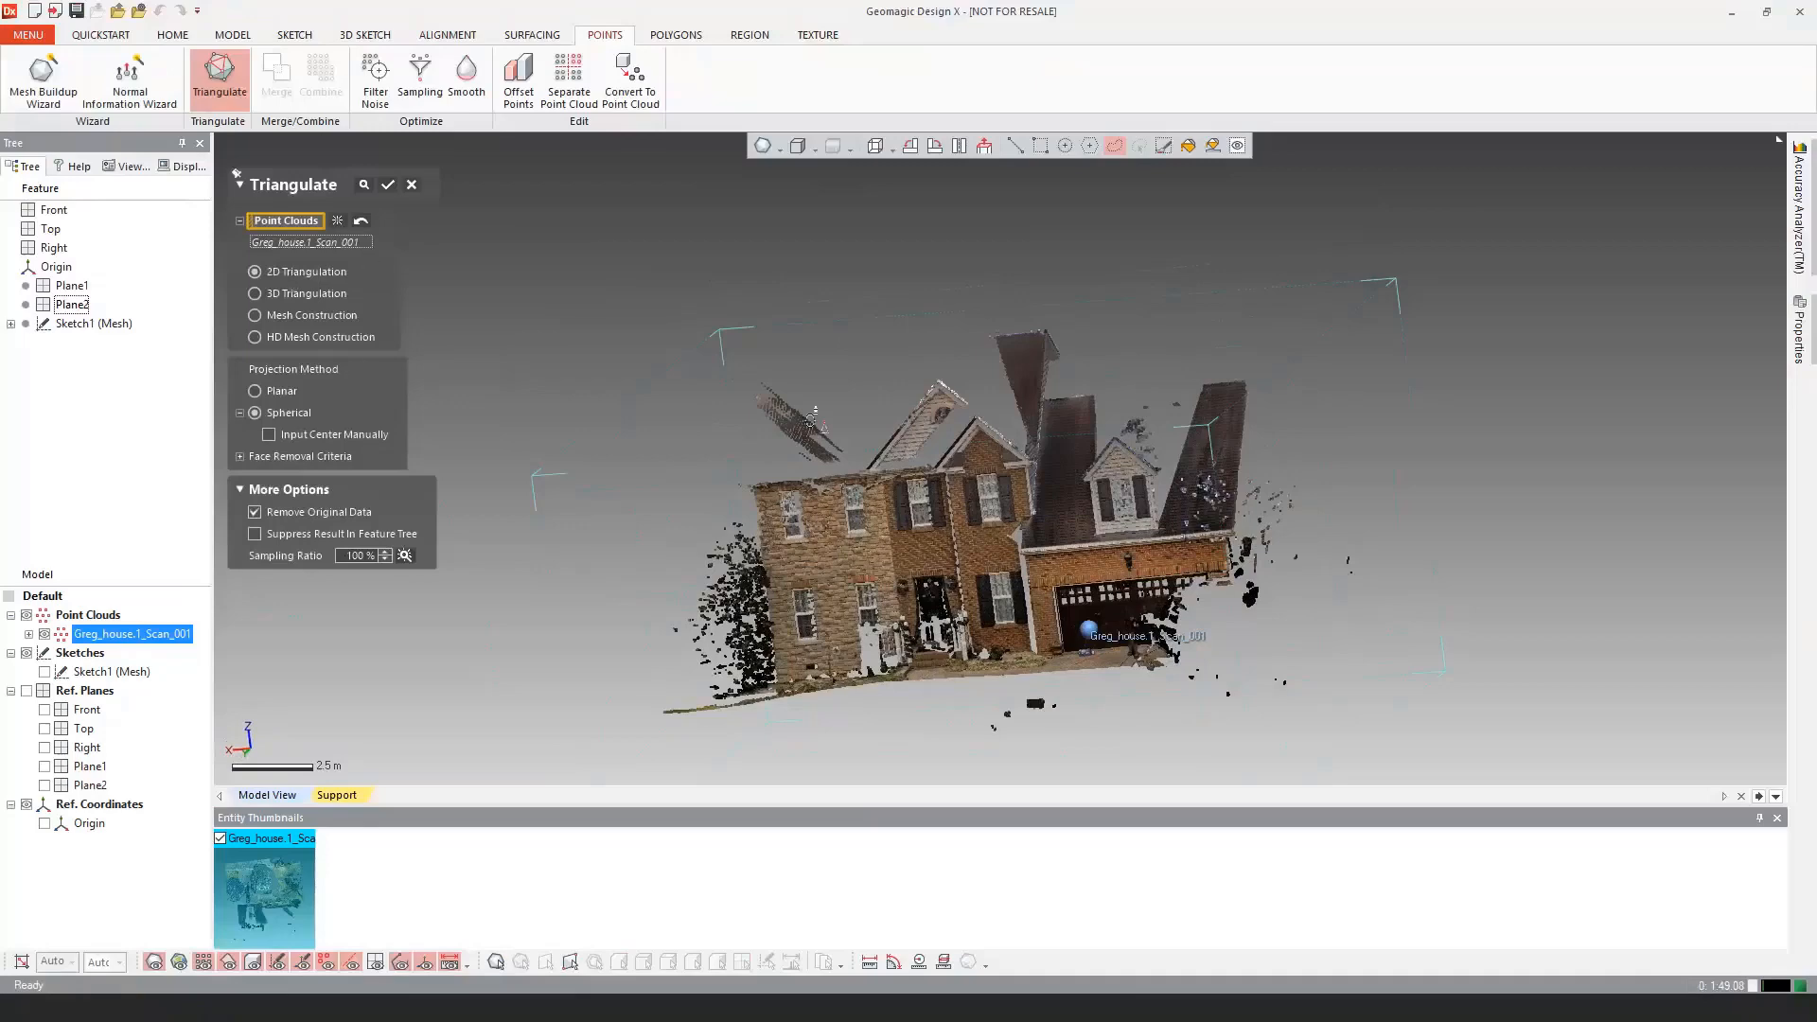
right_drag(835, 588, 726, 558)
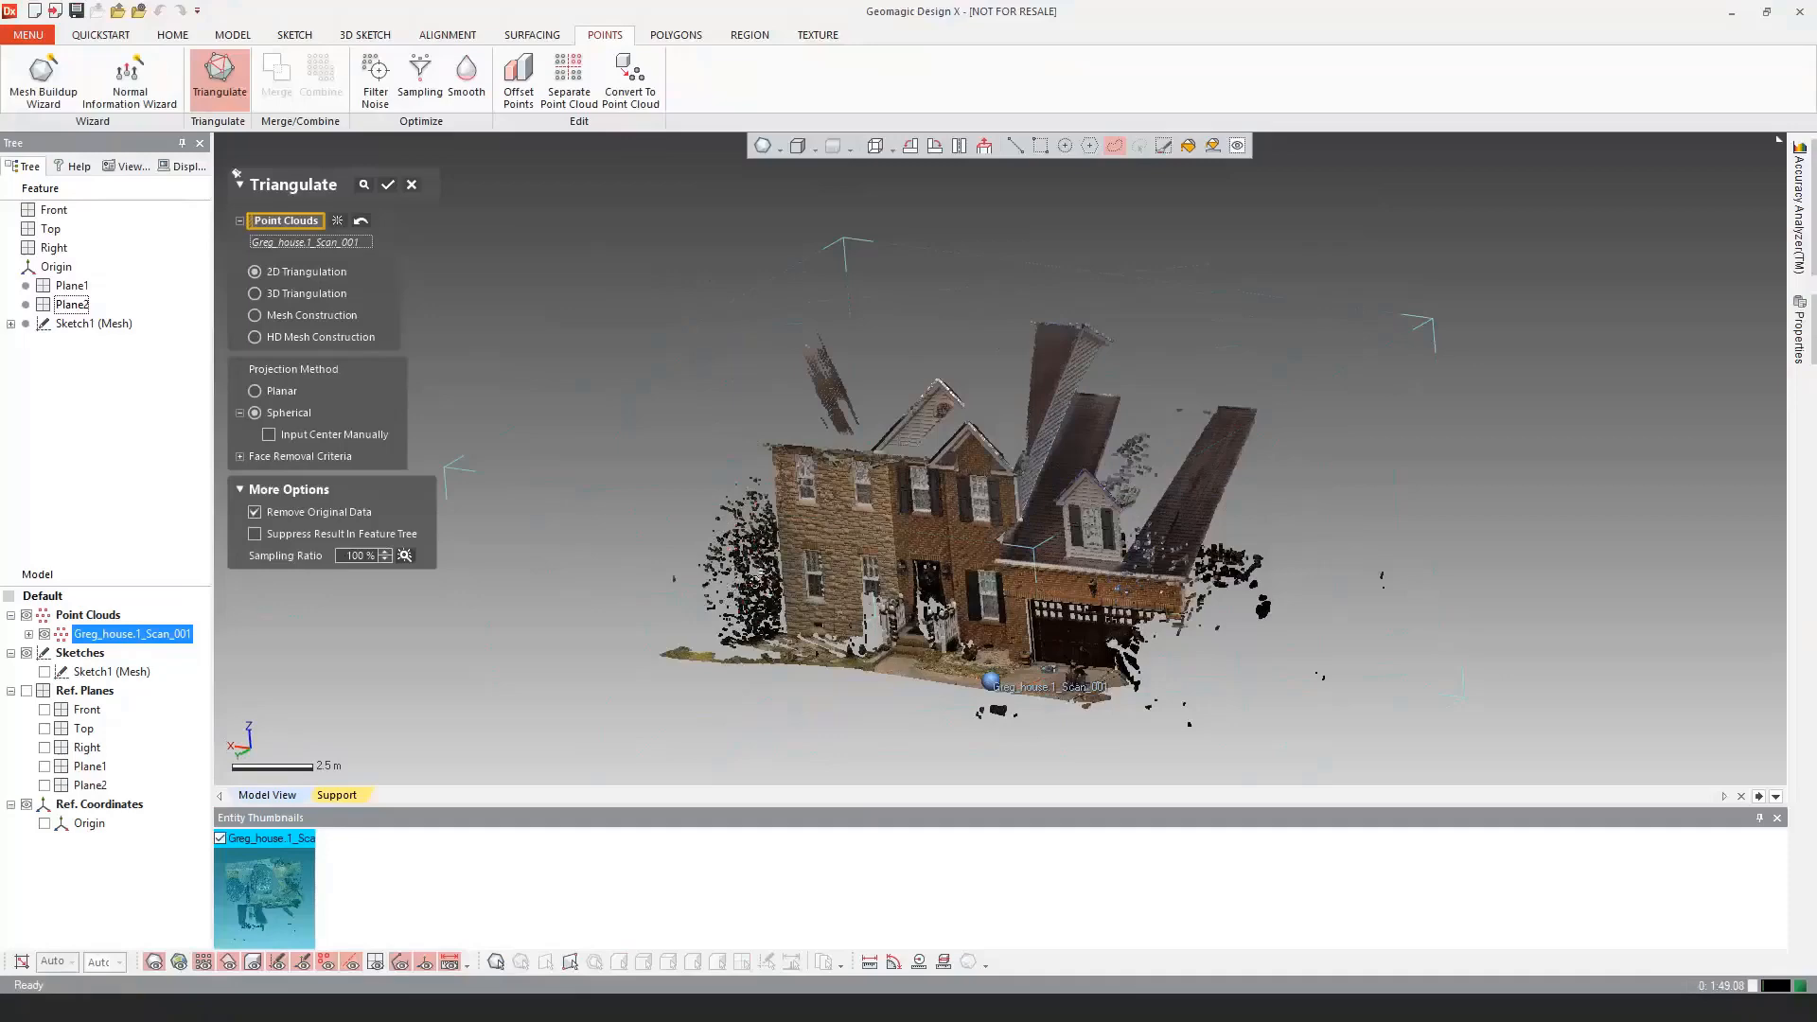
right_drag(866, 569, 771, 560)
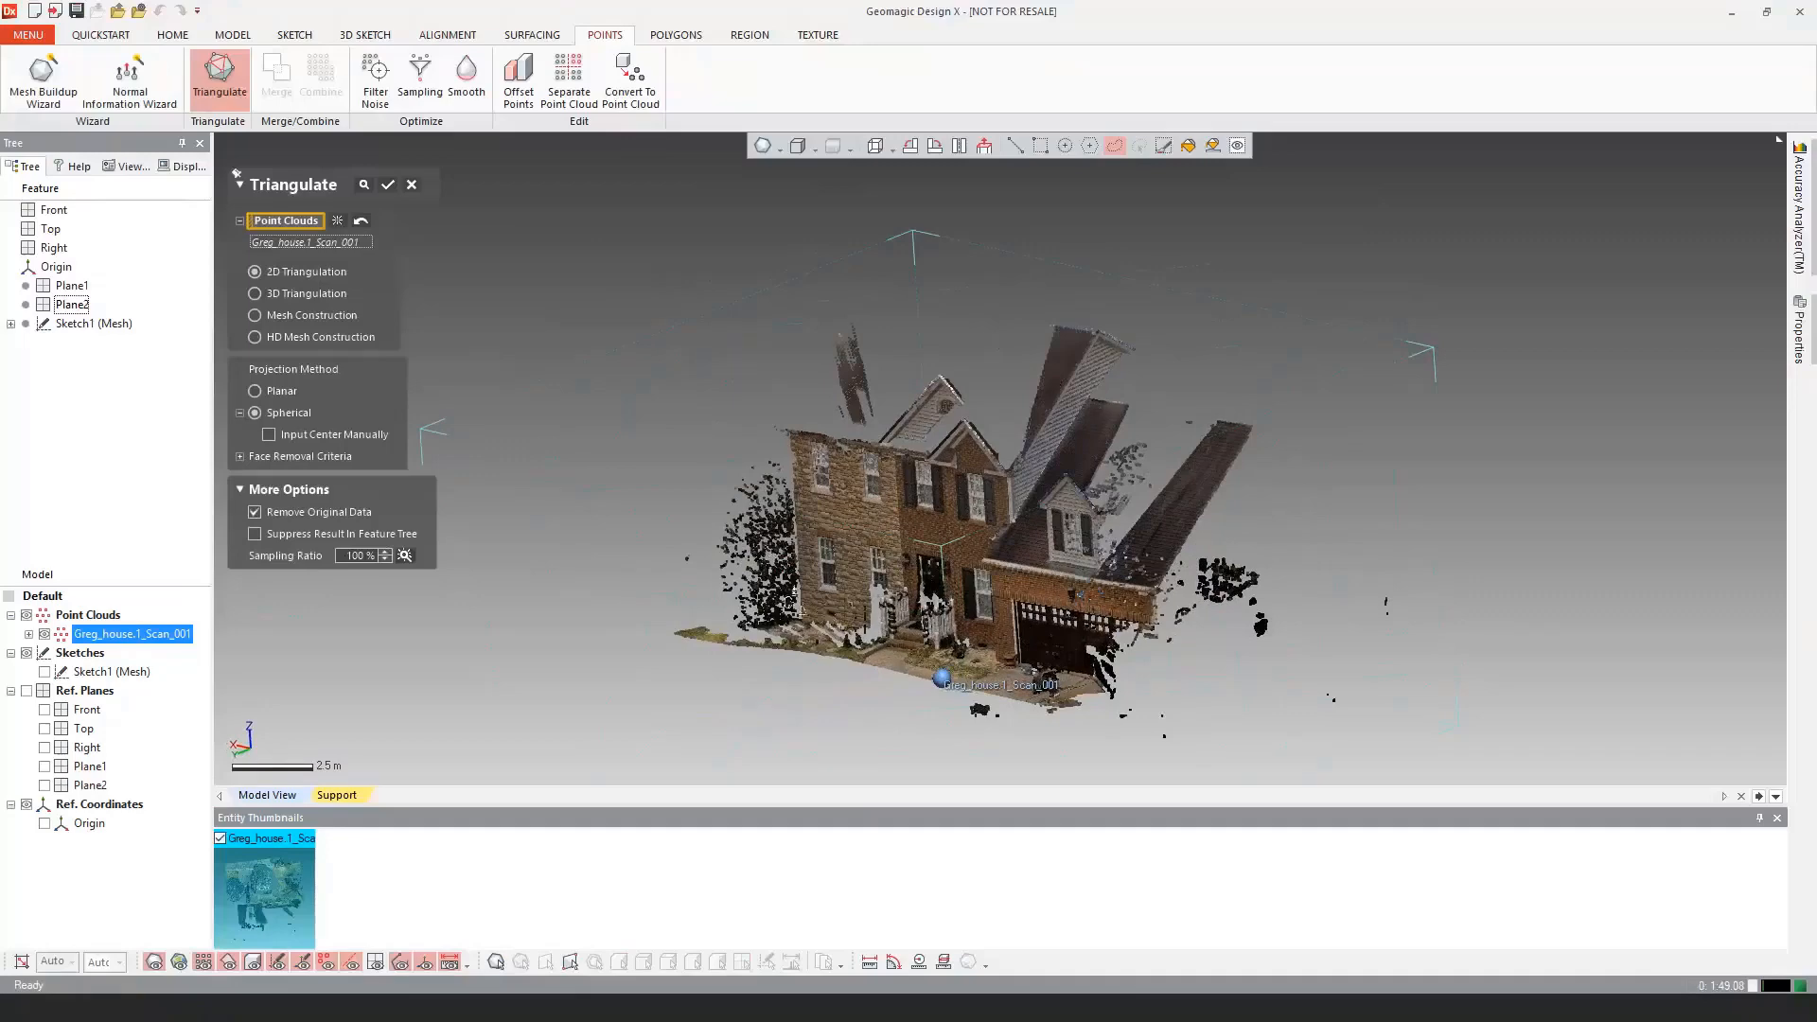
right_drag(947, 597, 981, 499)
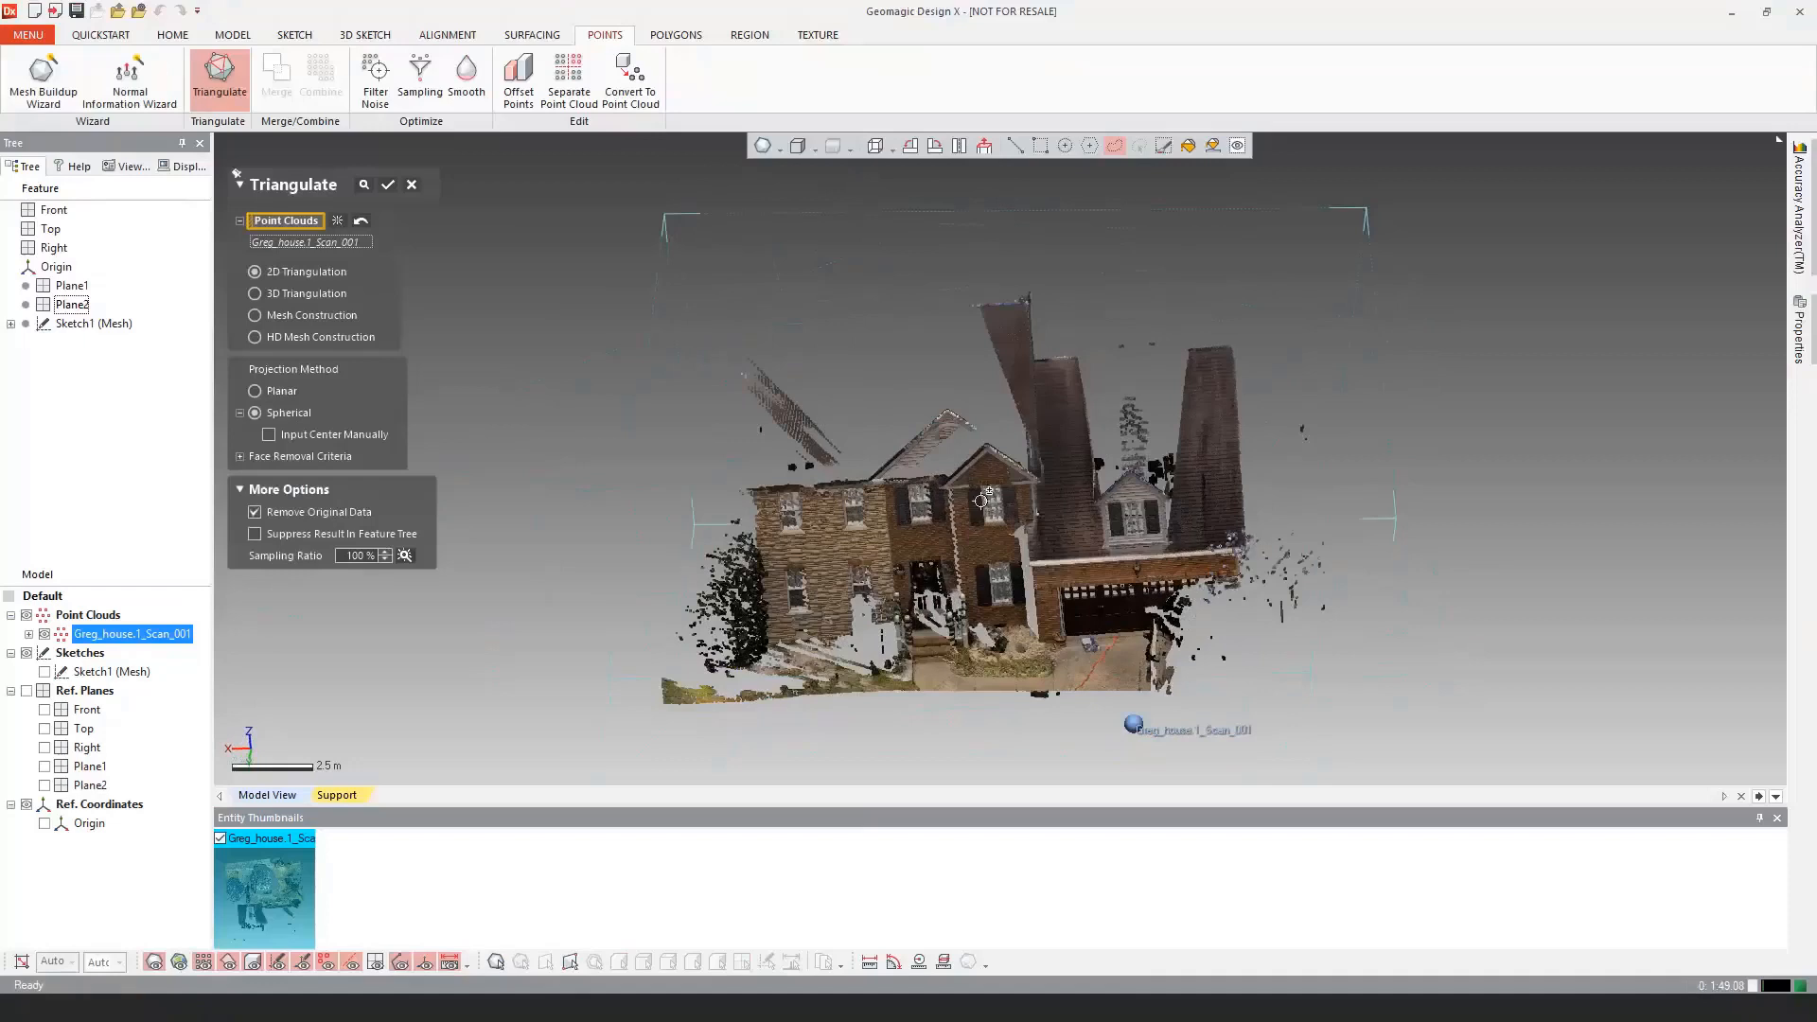